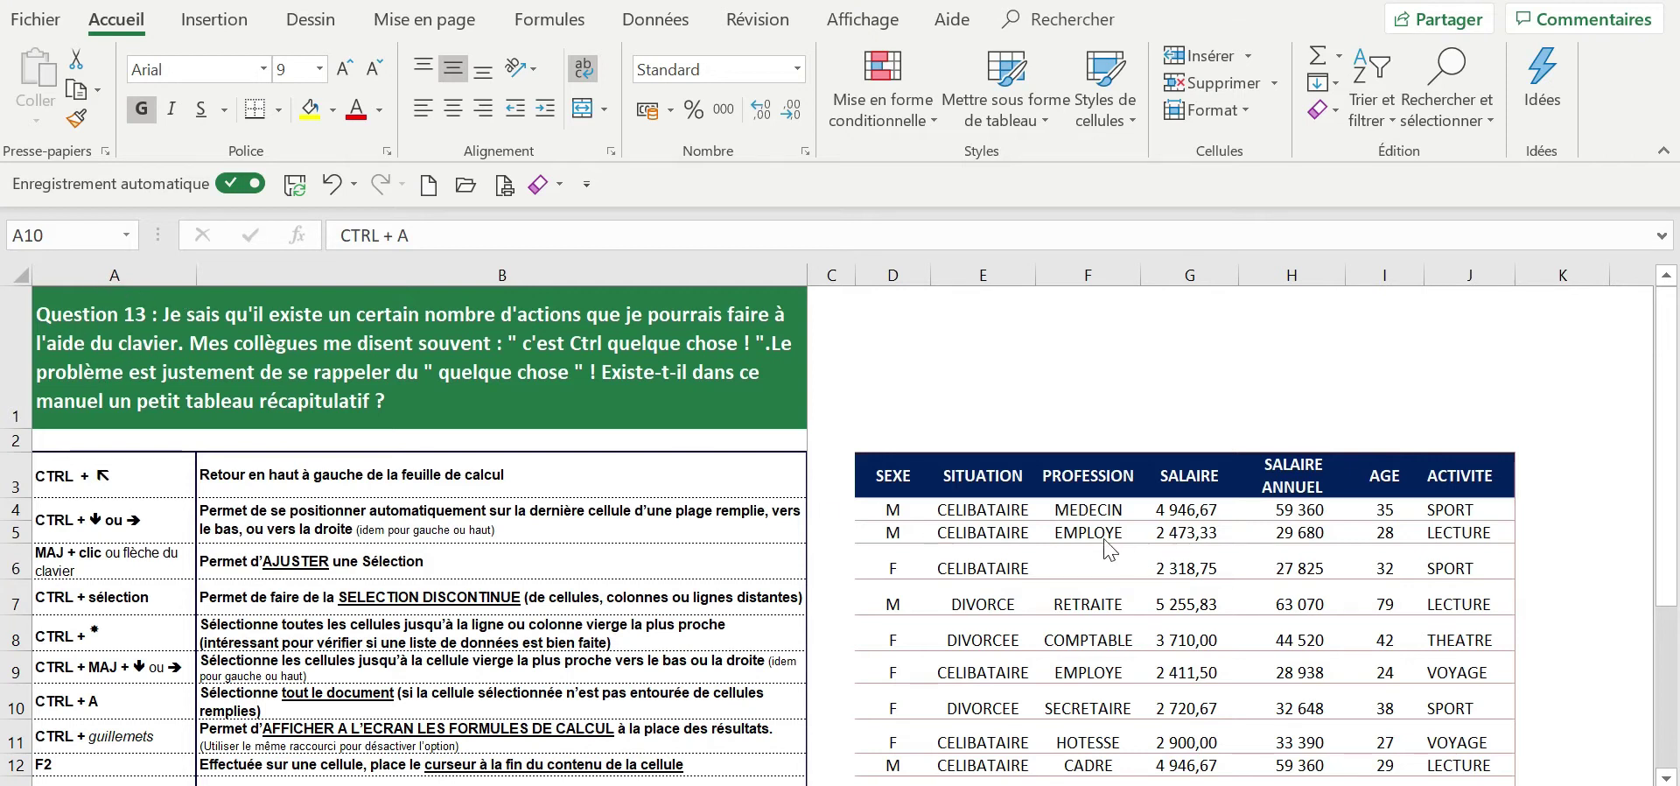
Jump from cell G5 to the start of the sheet, and from D4 to the last filled cell of its row.
left_click(1144, 535)
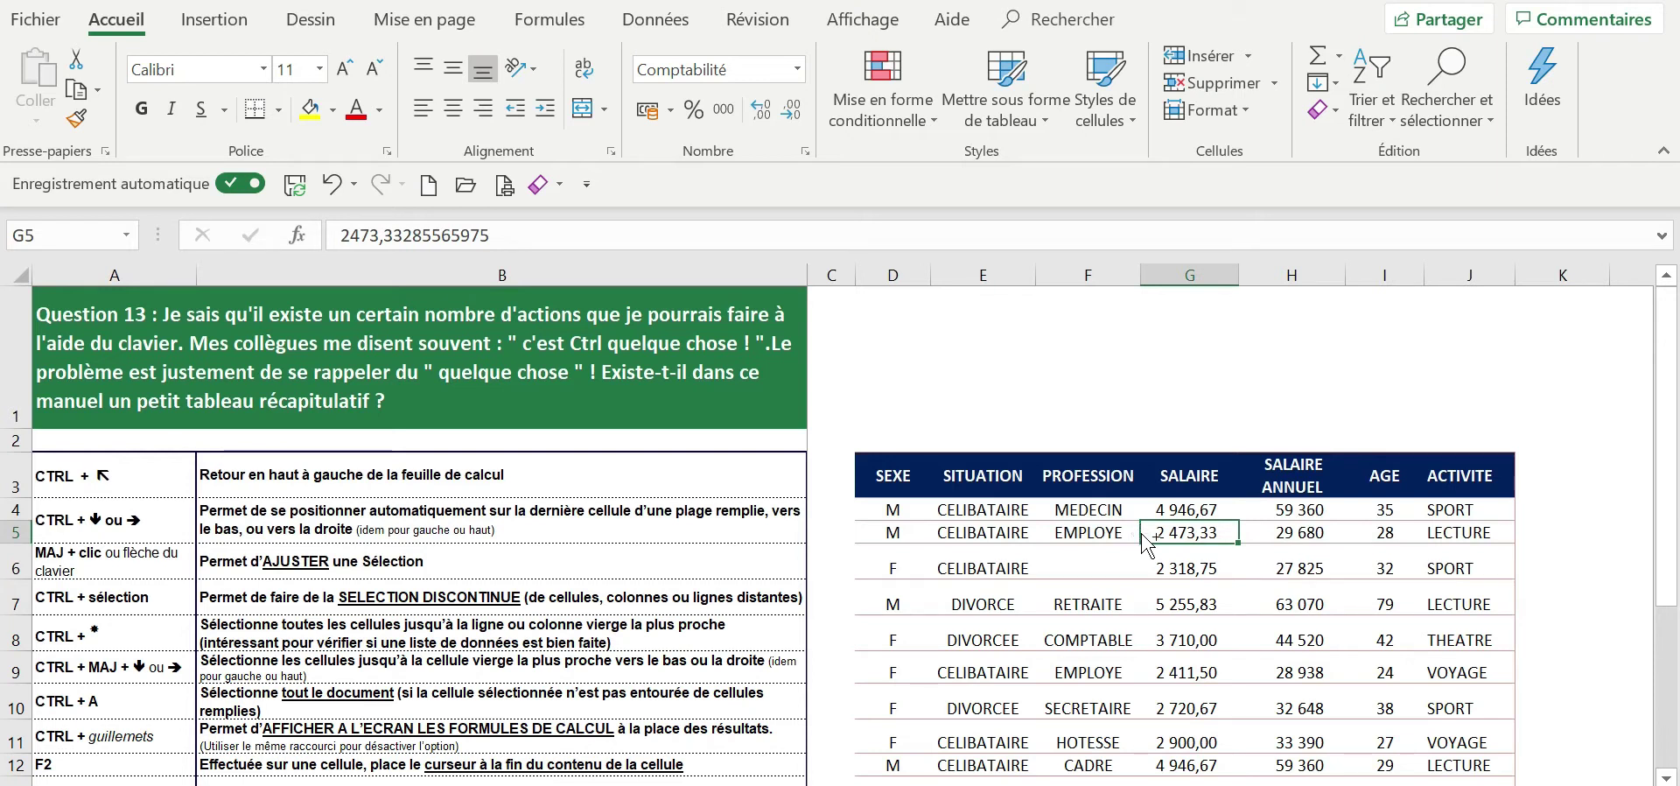
key("ctrl+Home")
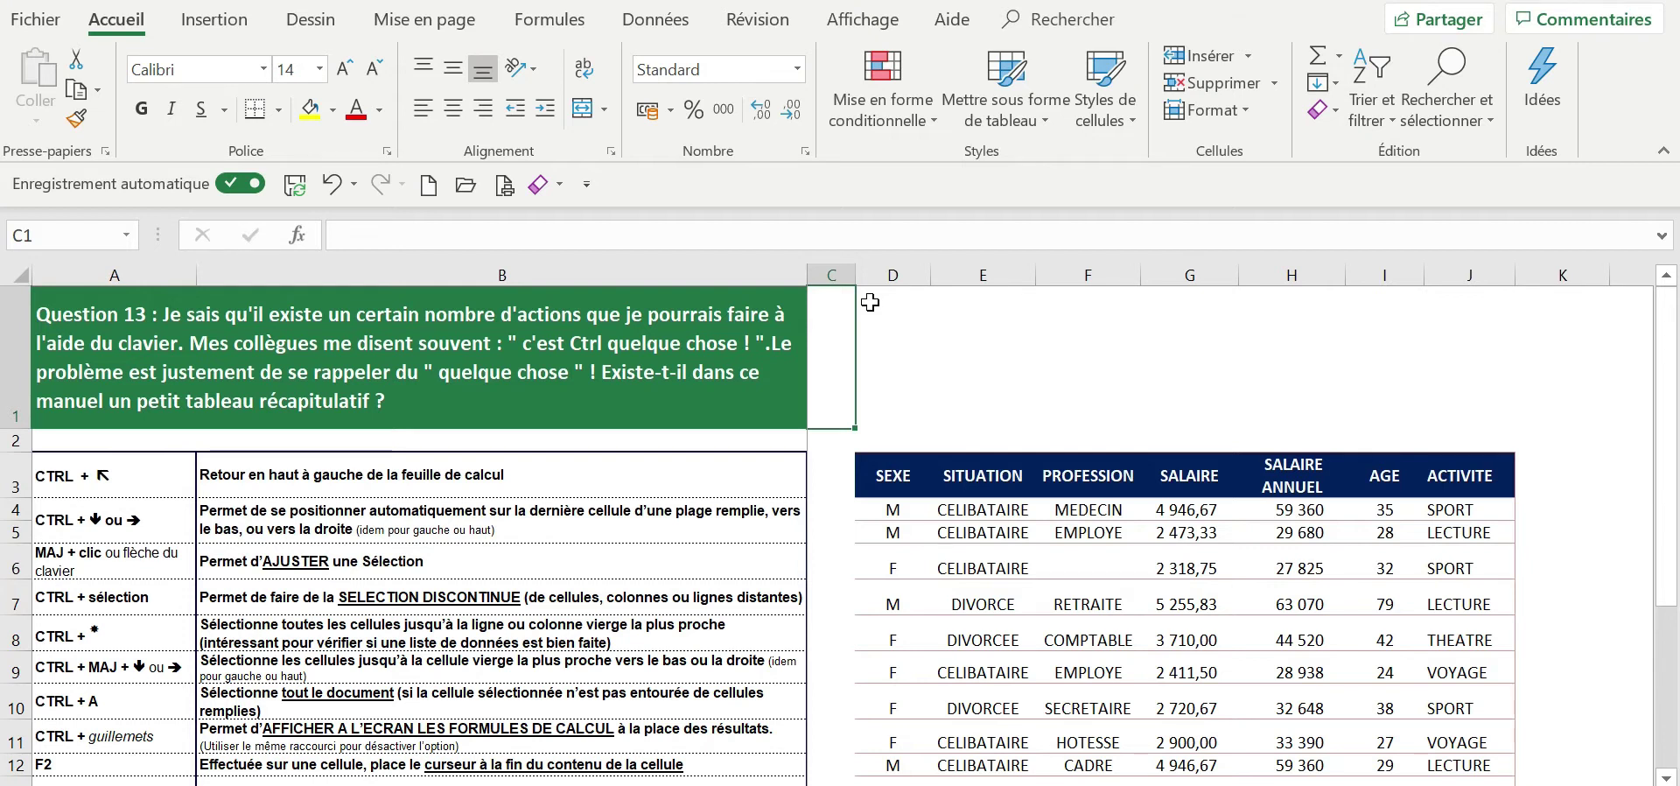
left_click(905, 510)
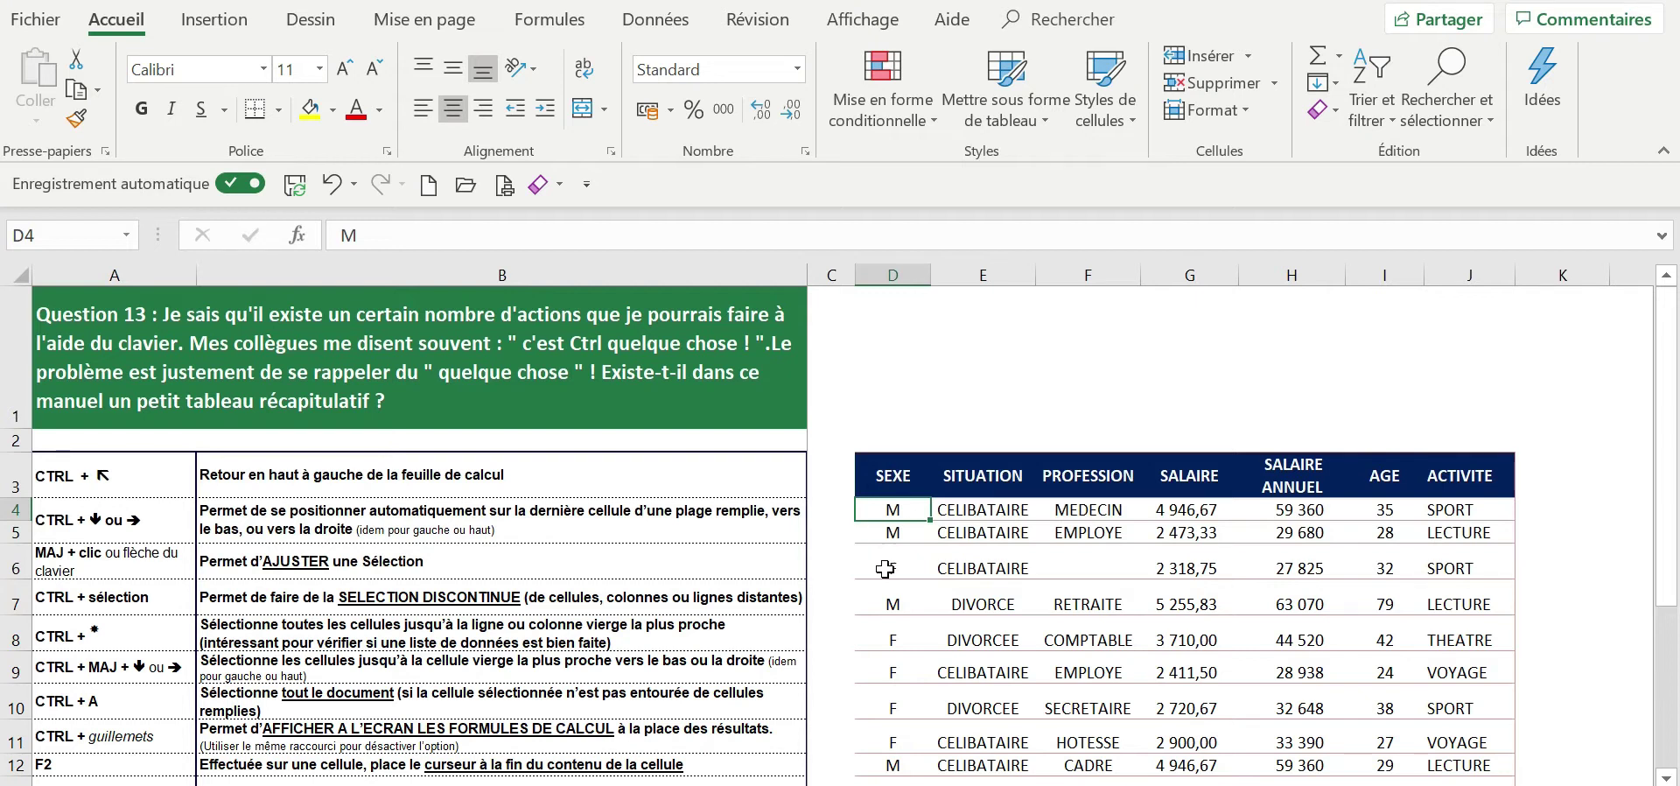
key("ctrl+Right")
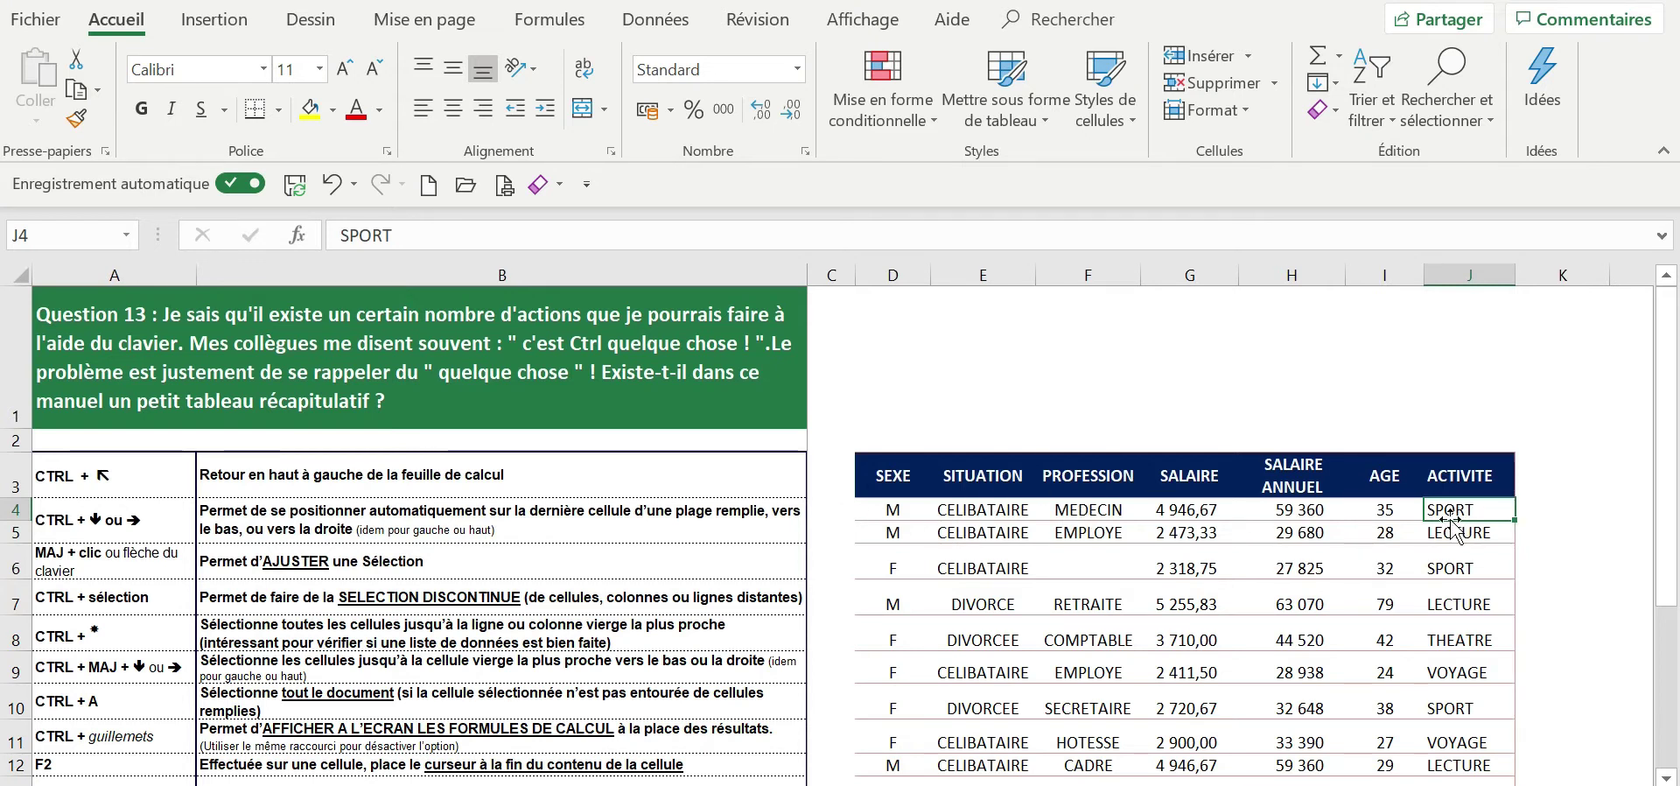
left_click(906, 510)
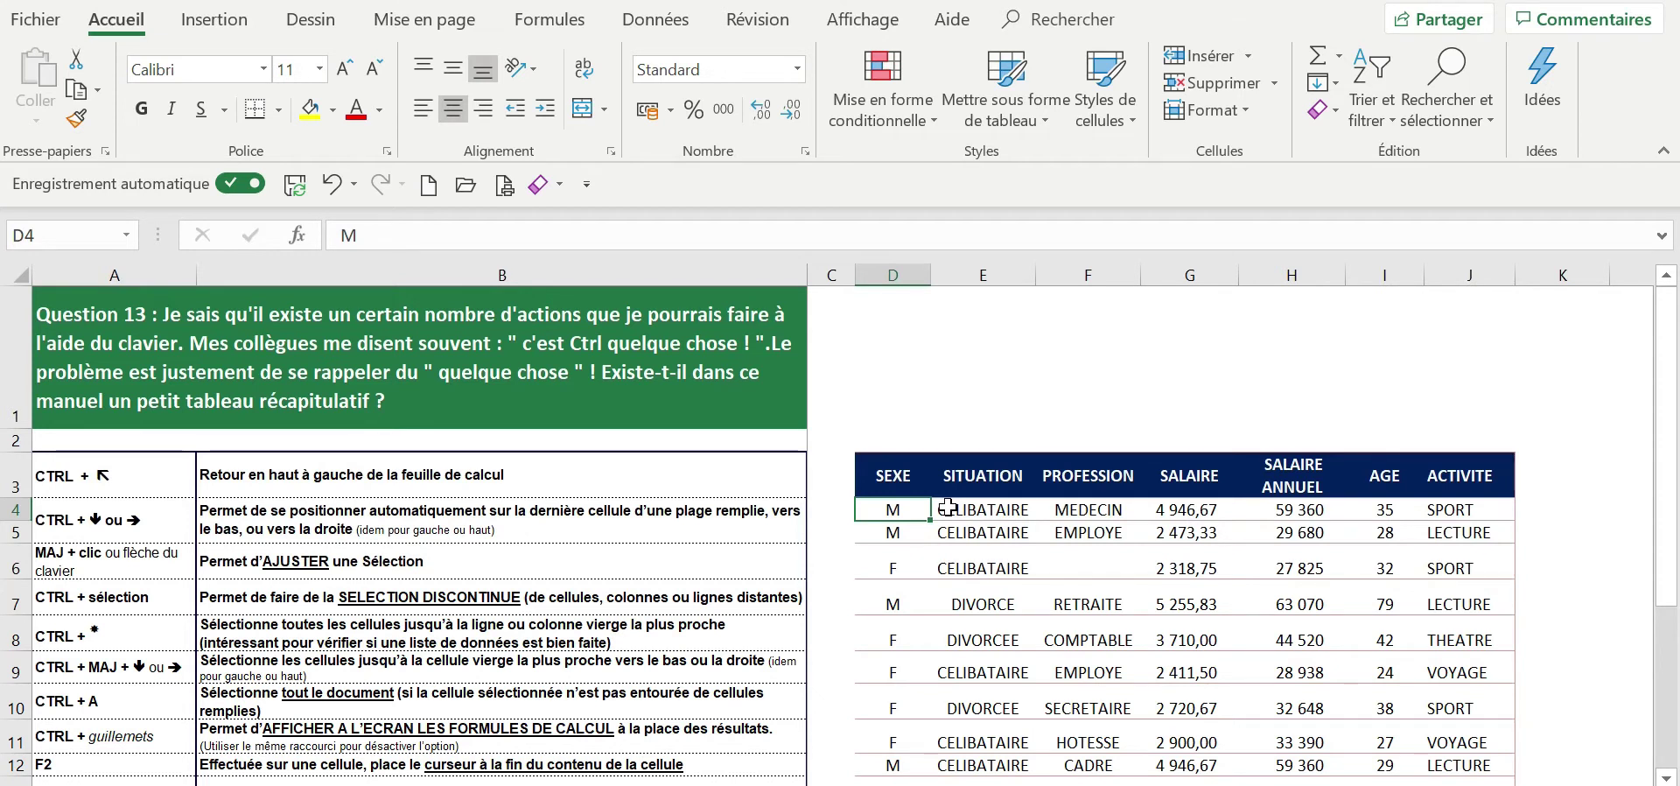
key("ctrl+Right")
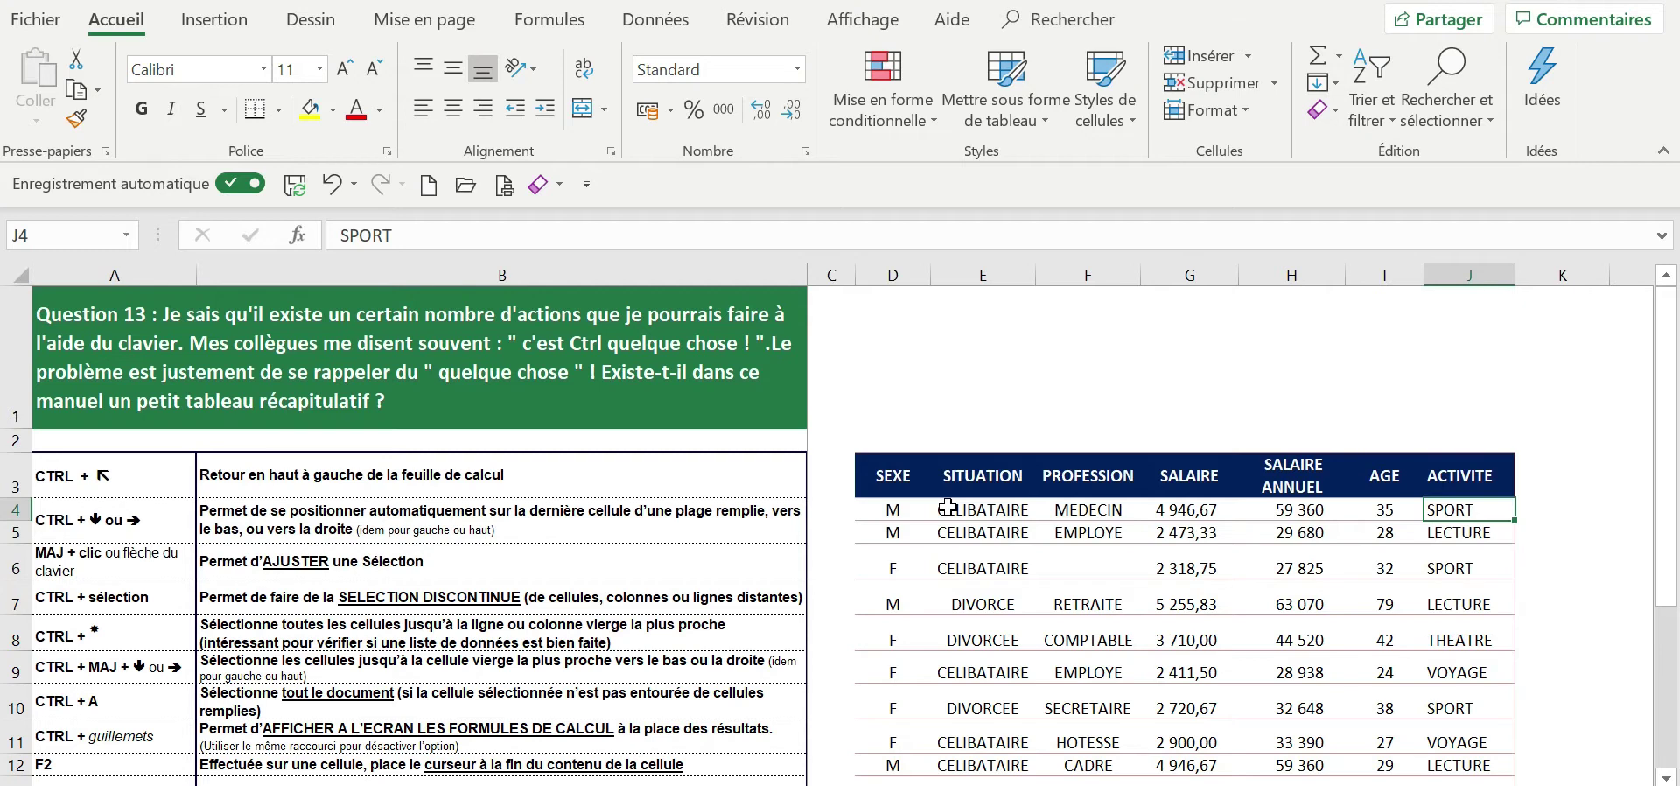
Jump from J4 down past the end of the ACTIVITE column and back up to the first row of the sheet.
key("ctrl+Down")
scroll(947, 506, "down", 1)
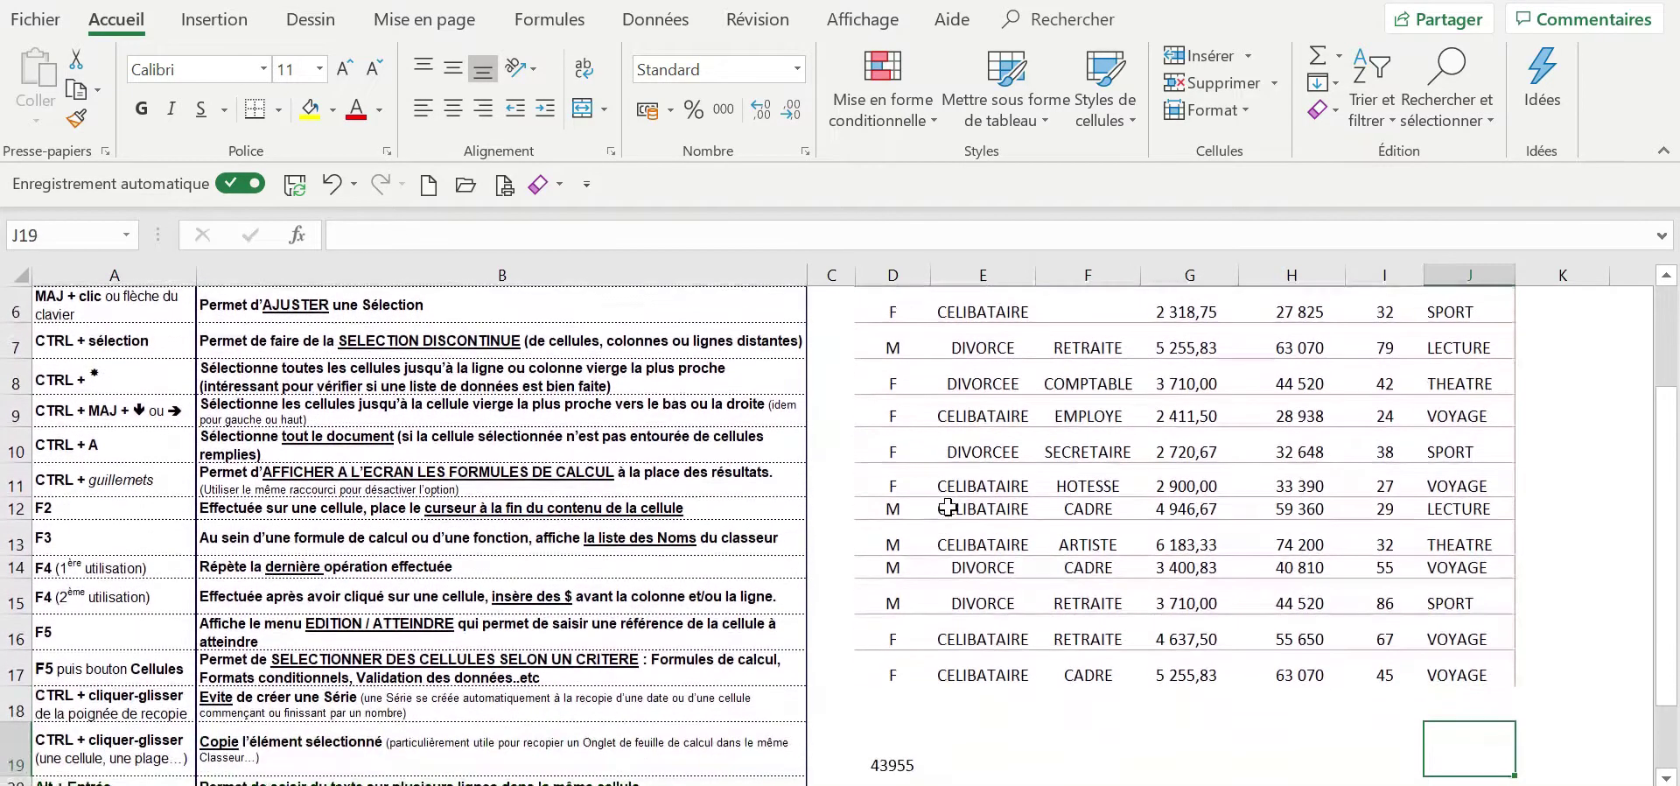
key("Up")
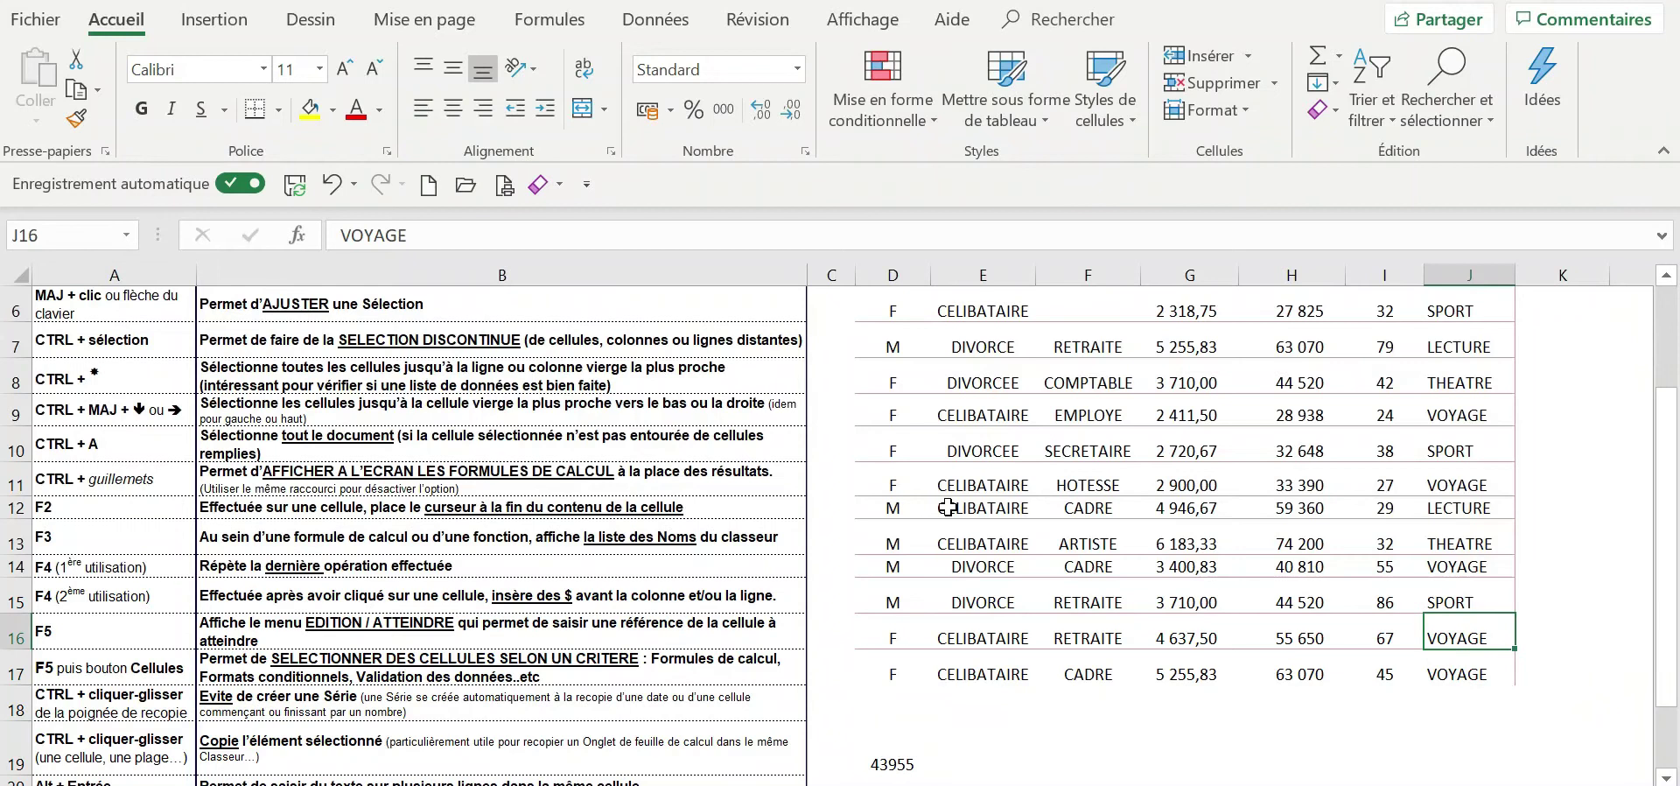
key("ctrl+Up")
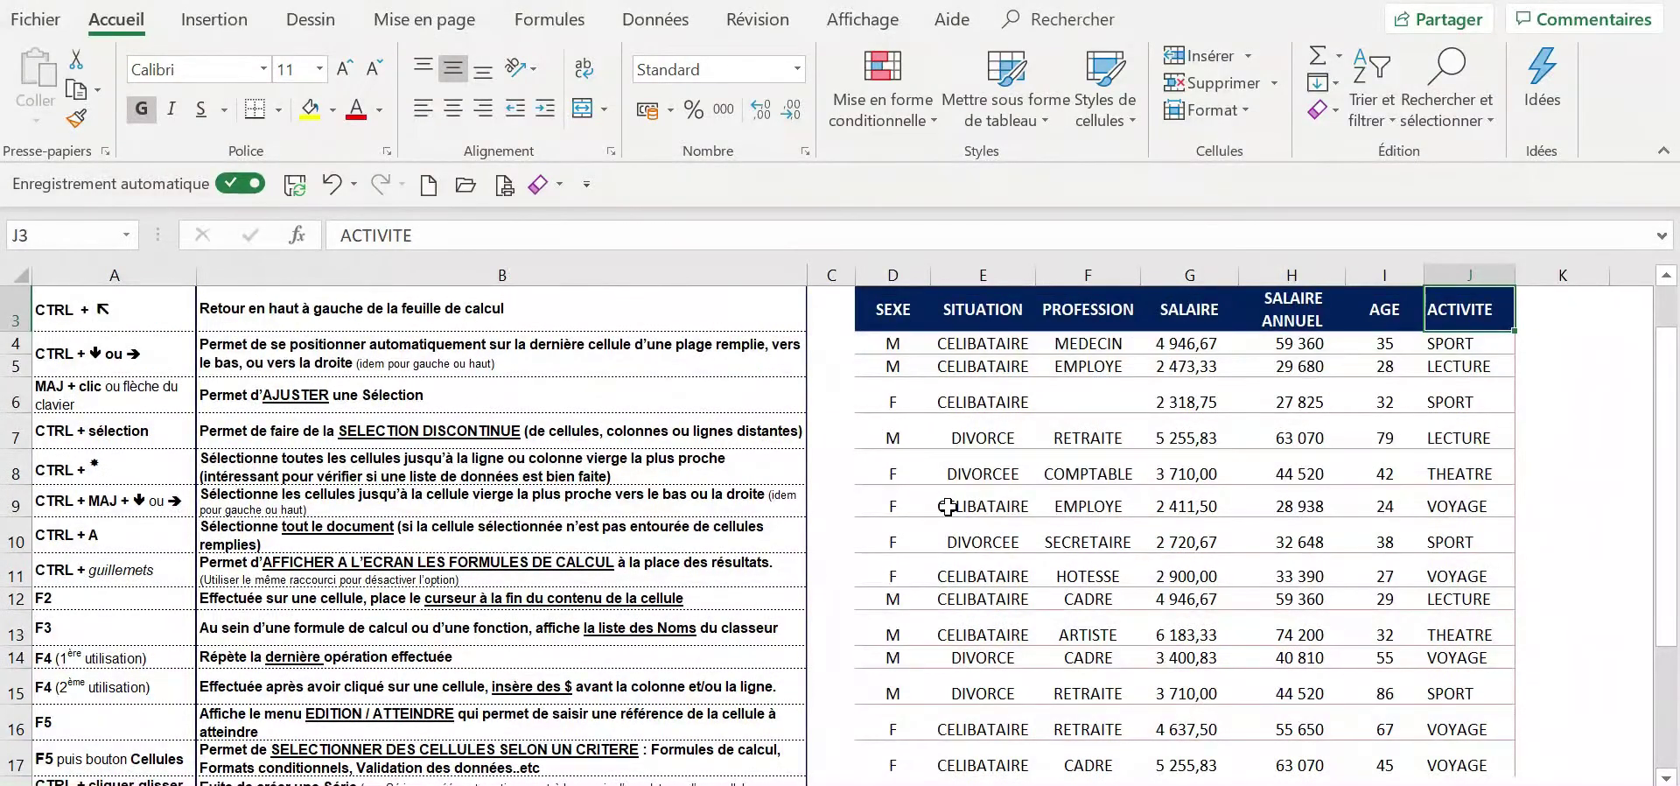
key("ctrl+Up")
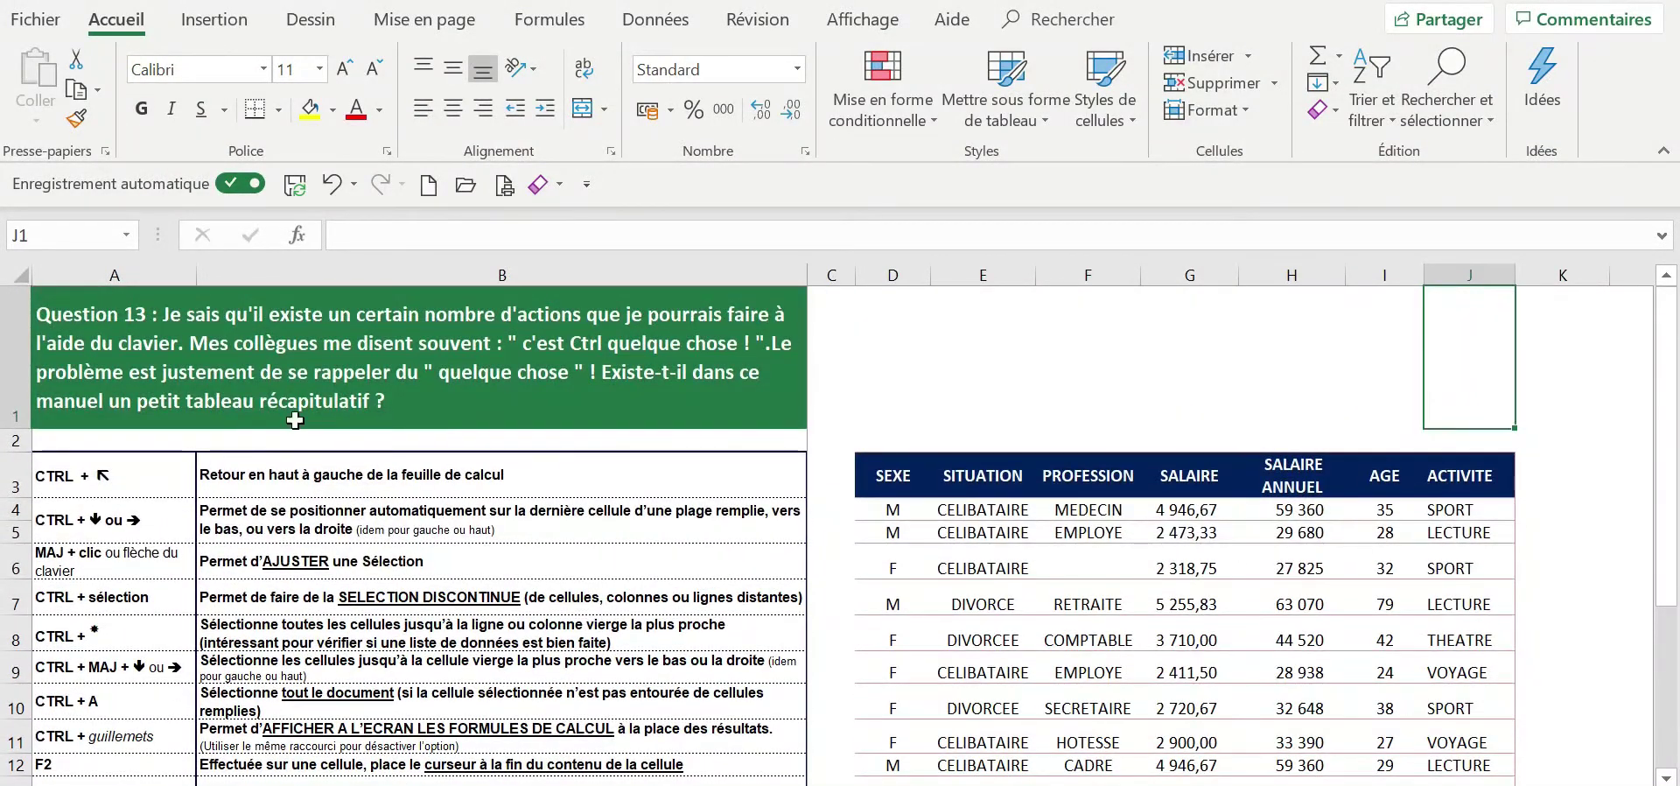
Select D4:I10 in the data table and adjust the selection's end column to J, H, G and back to J.
left_click(136, 562)
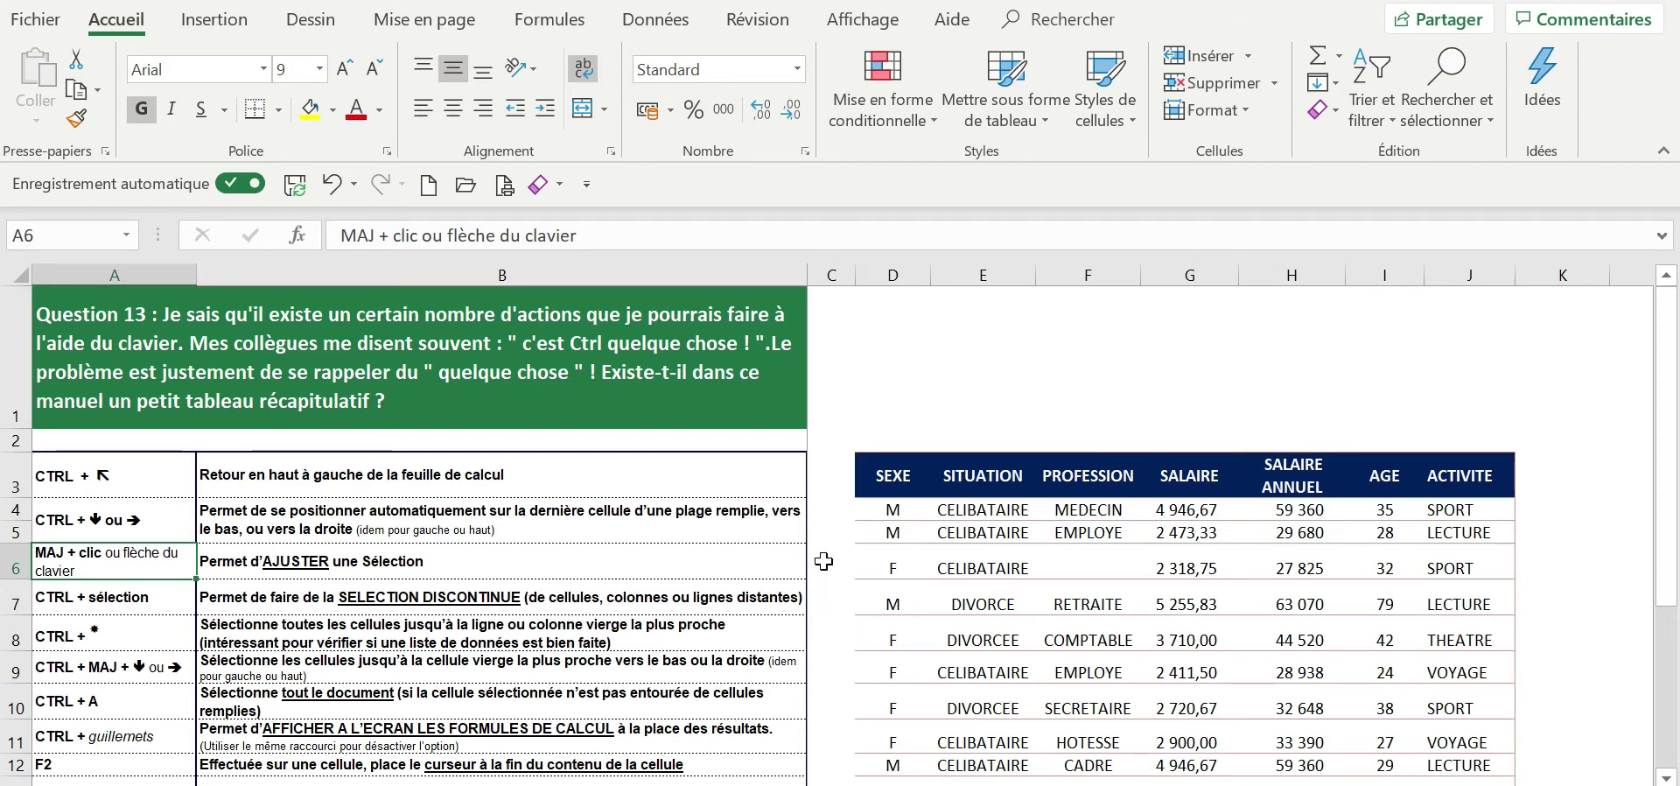
left_click_drag(888, 511, 1395, 685)
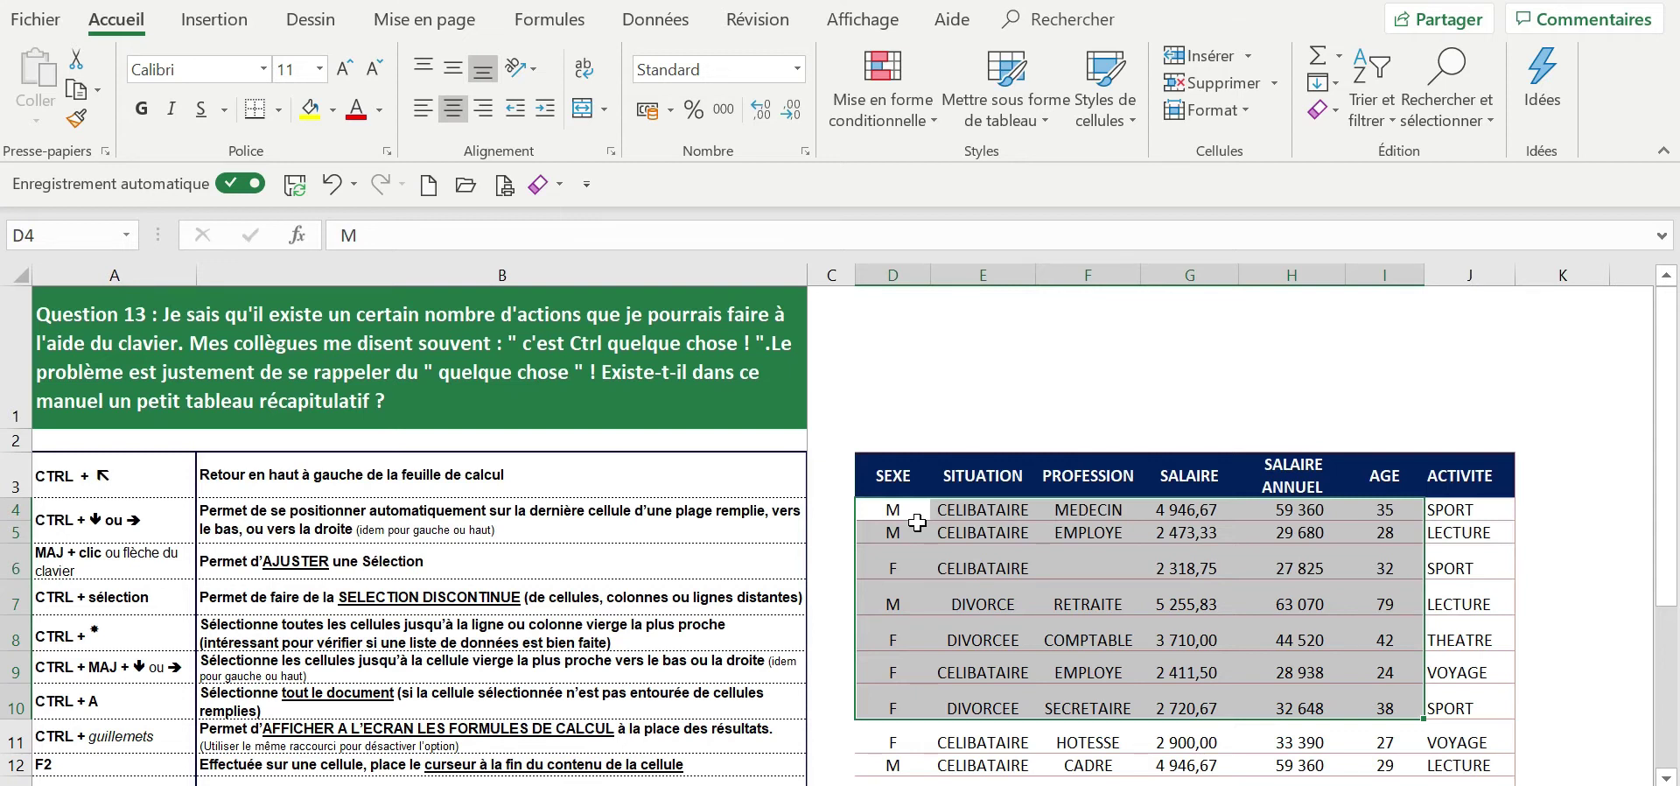
left_click(1491, 701, "shift")
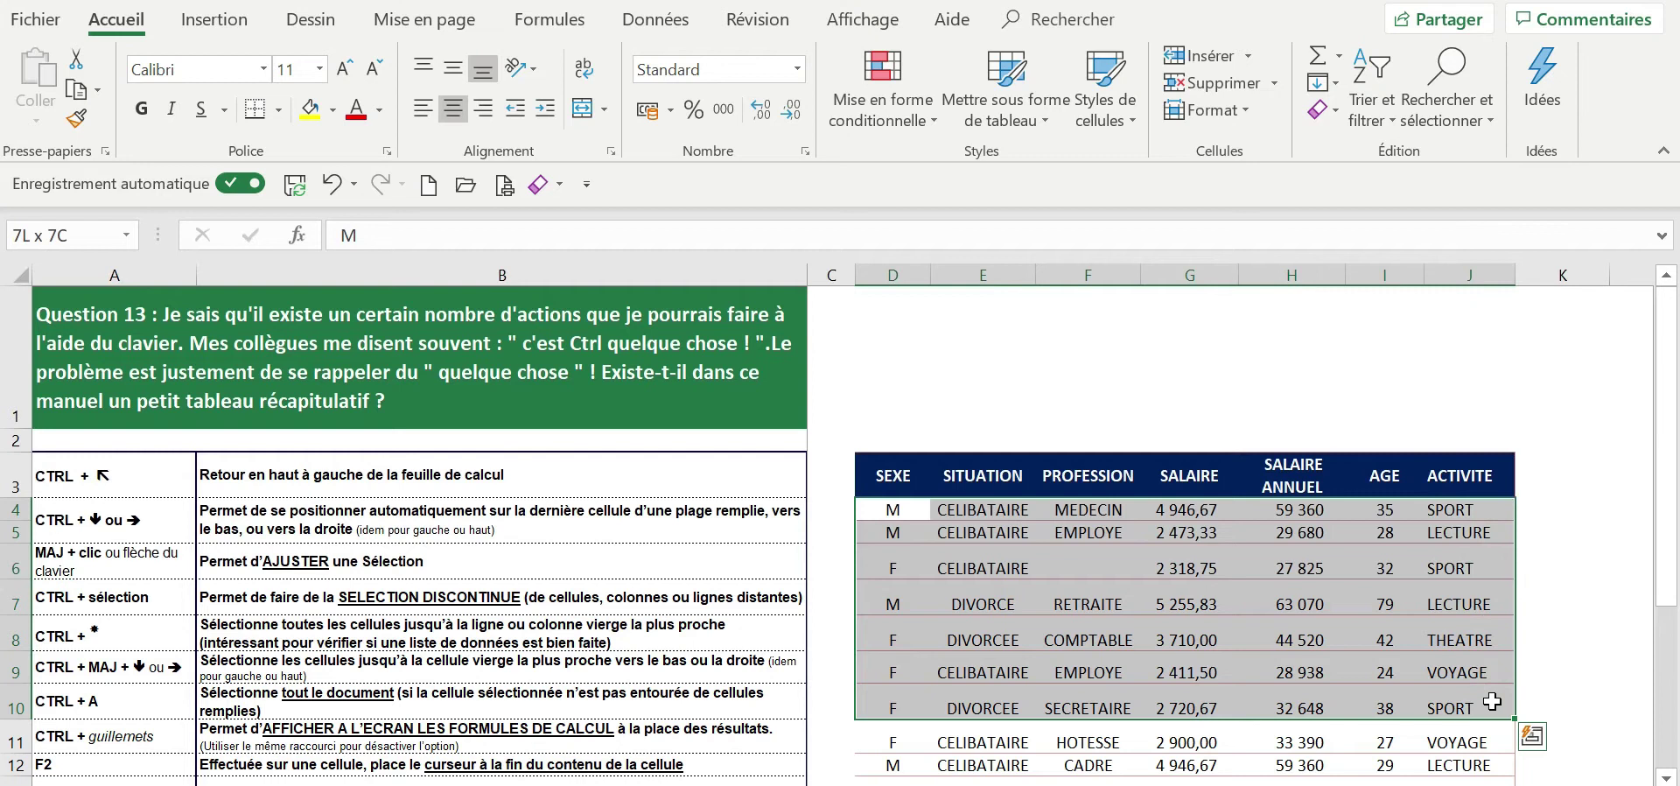
left_click(1275, 703, "shift")
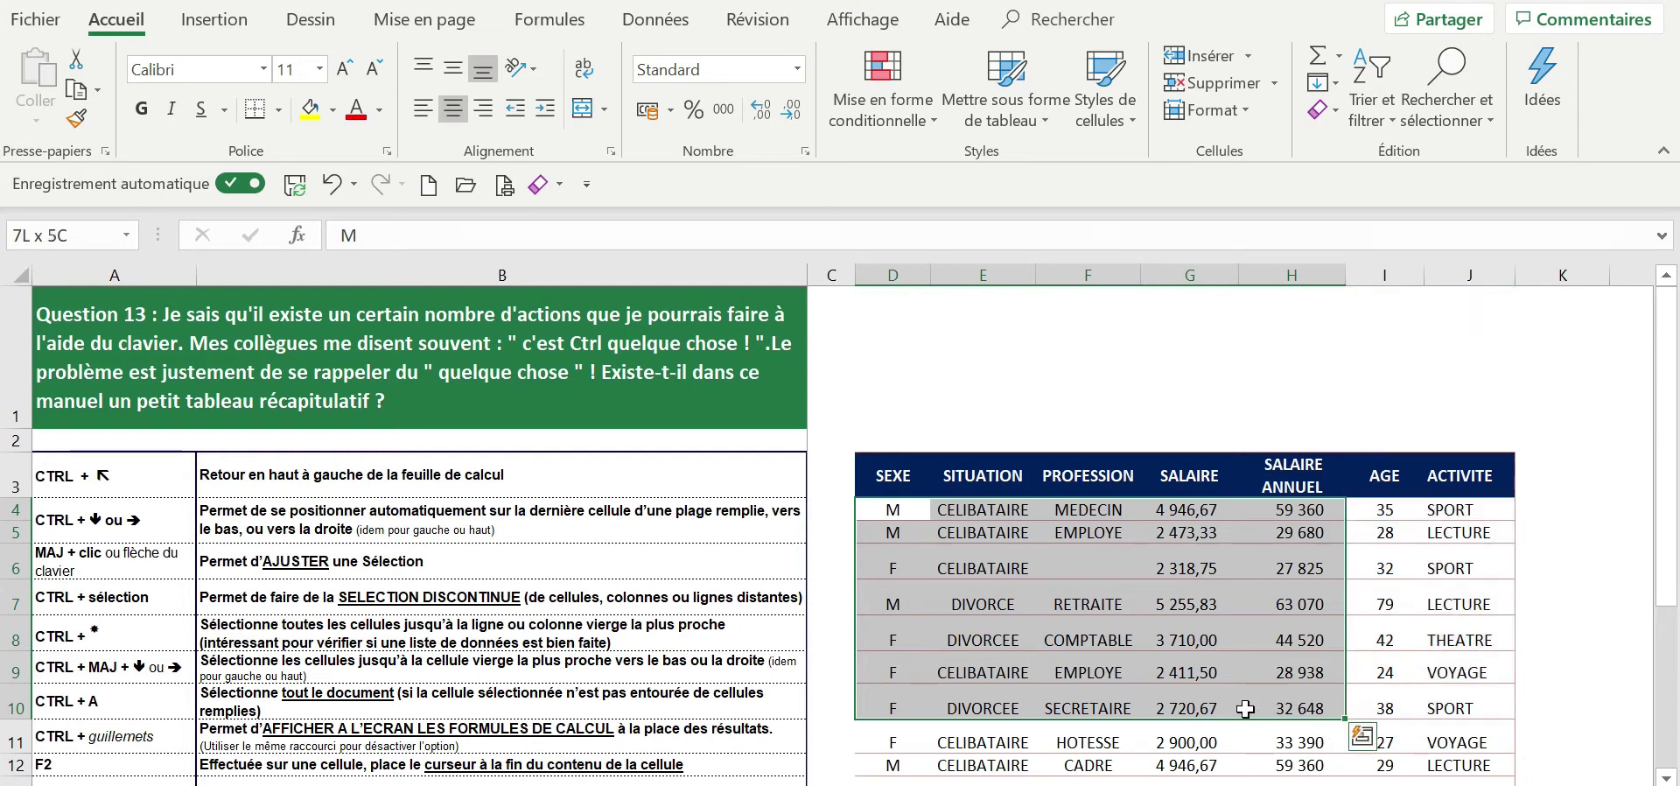
left_click(1175, 708, "shift")
left_click(1456, 706, "shift")
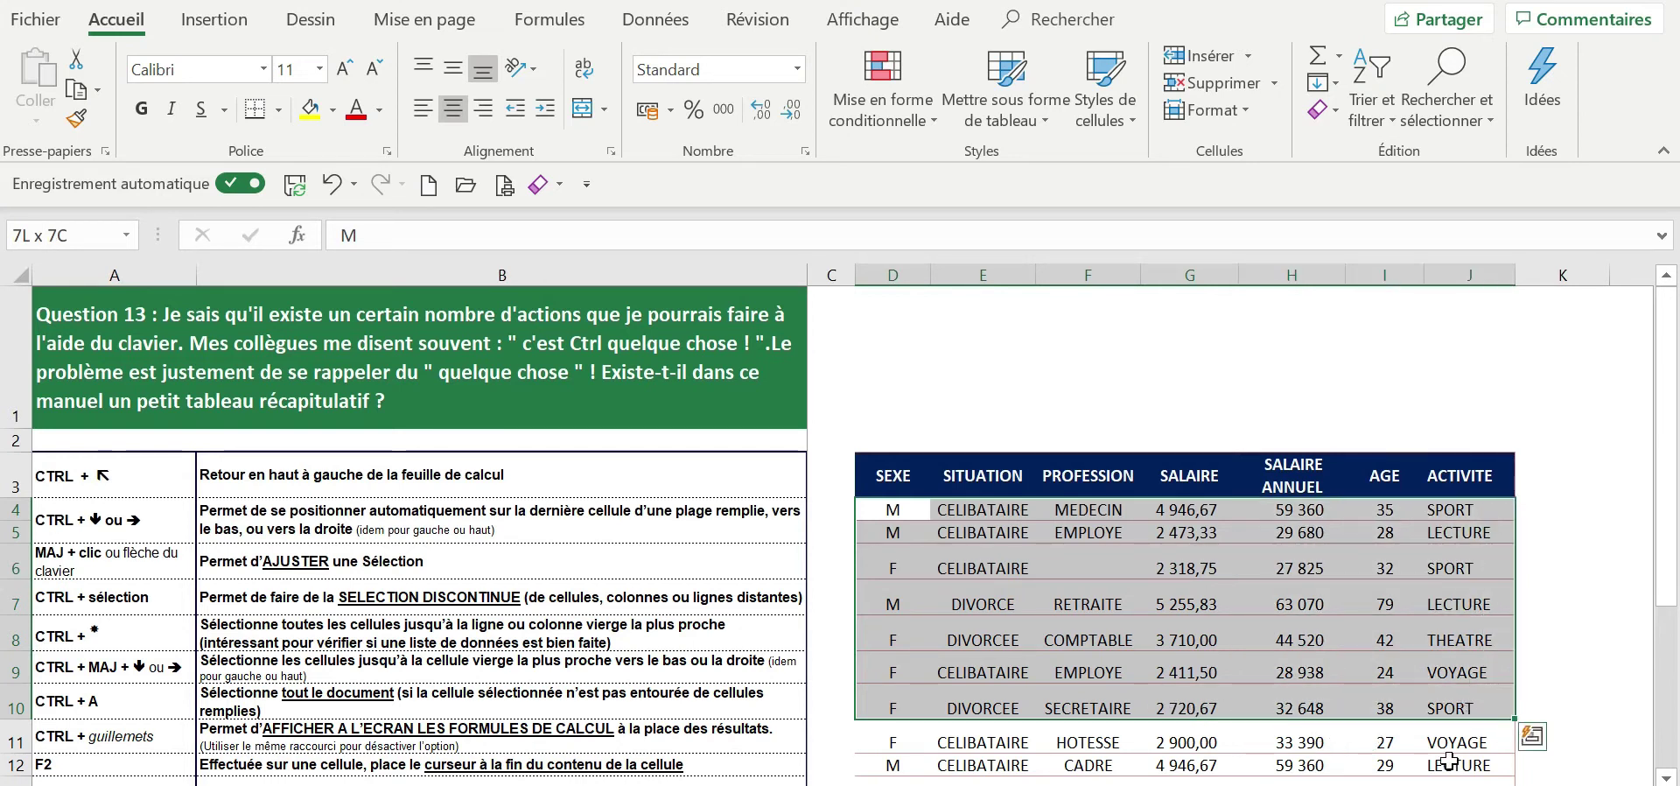
Extend the selection starting at D4 to the table's last cell, J17.
left_click_drag(1667, 604, 1675, 687)
key("ctrl+BackSpace")
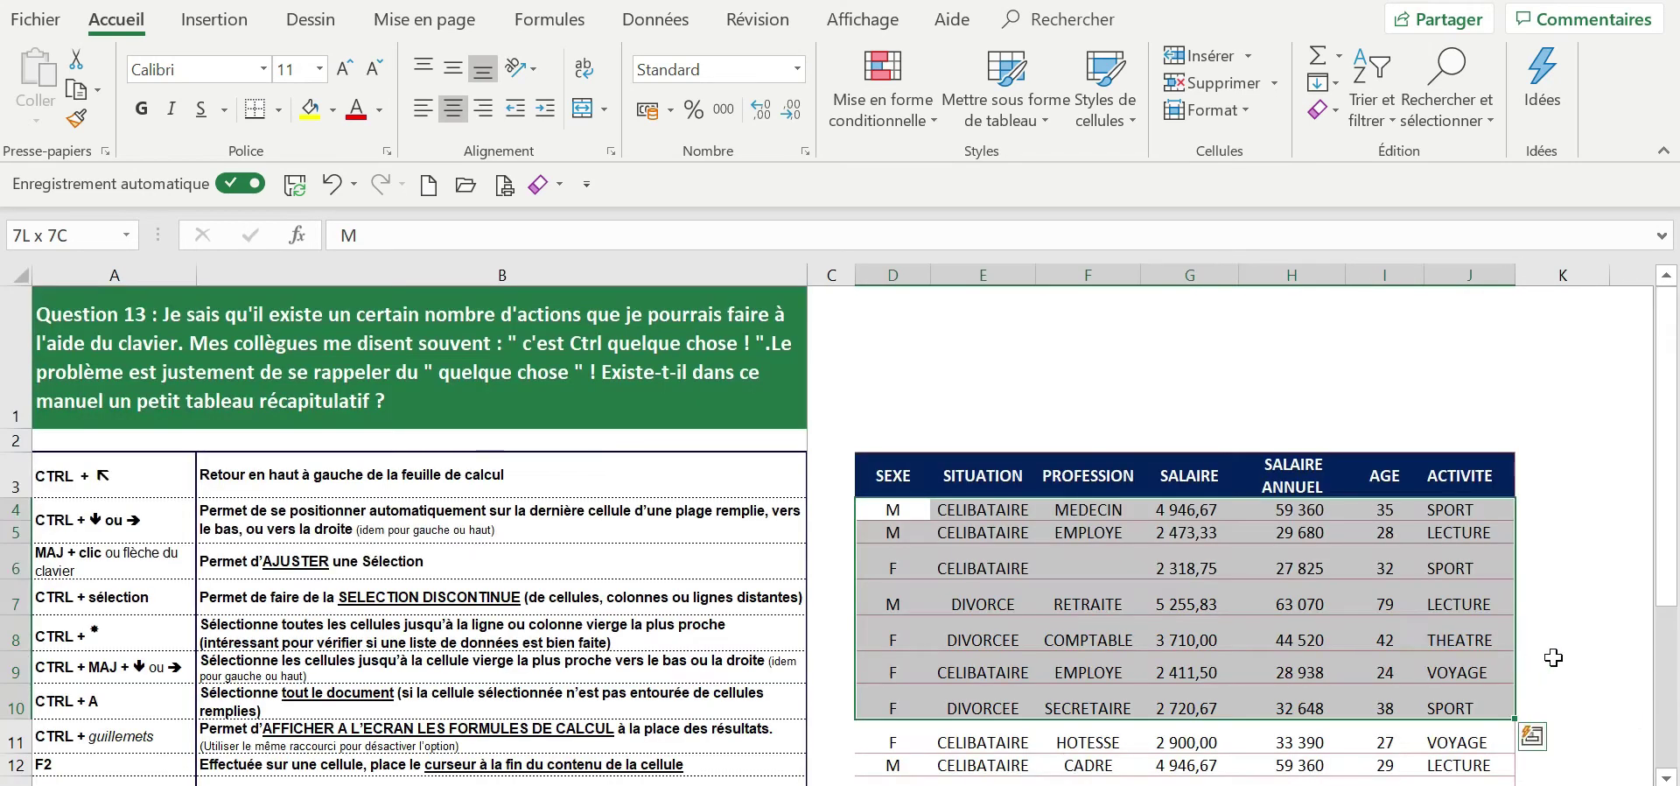
scroll(1577, 677, "down", 2)
left_click(1477, 632, "shift")
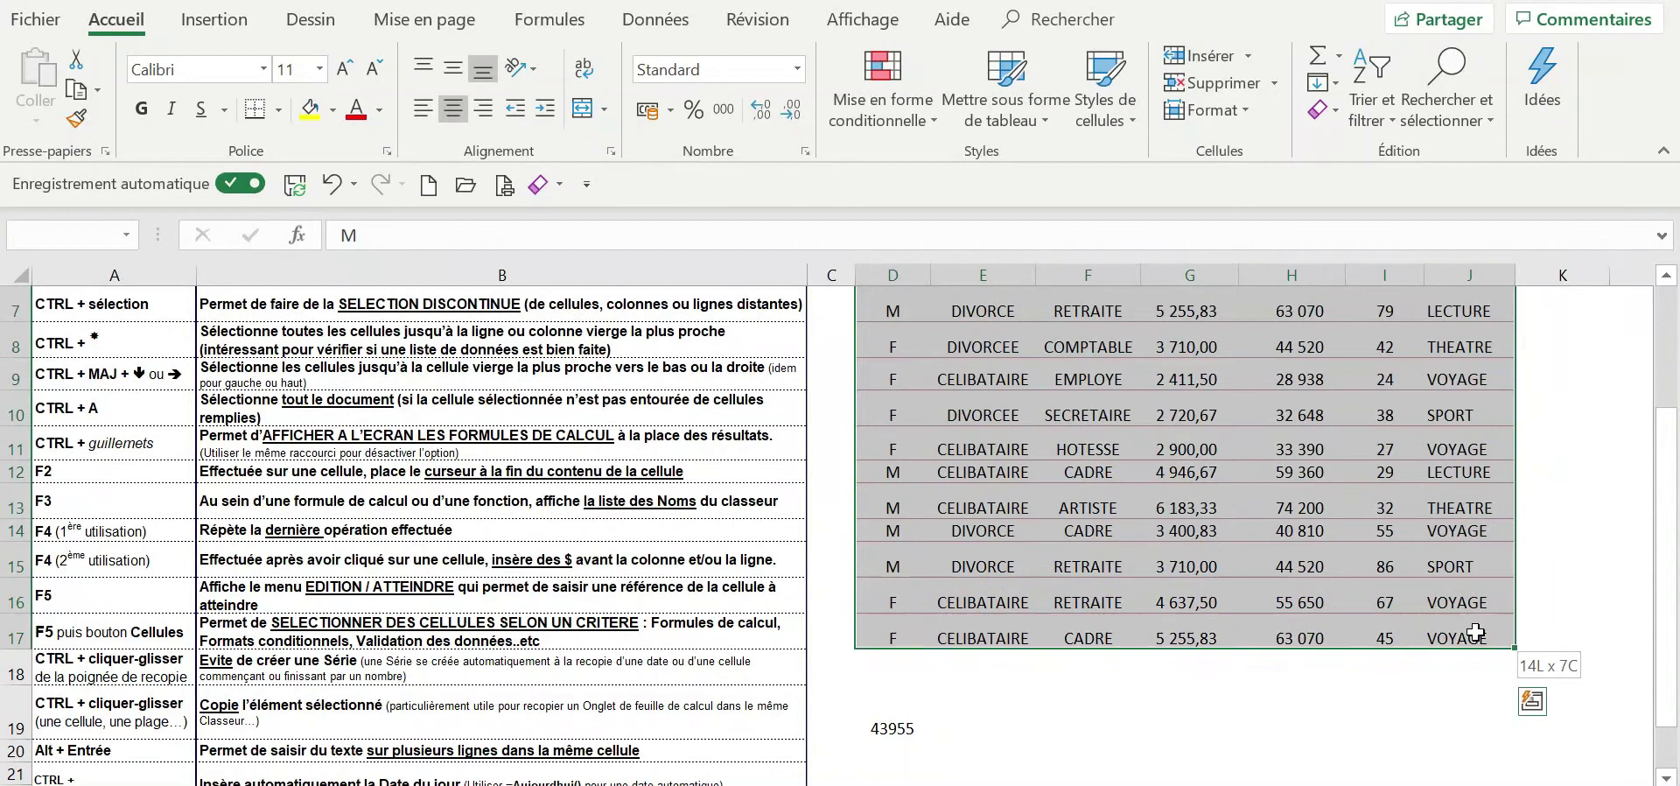
scroll(1524, 611, "up", 2)
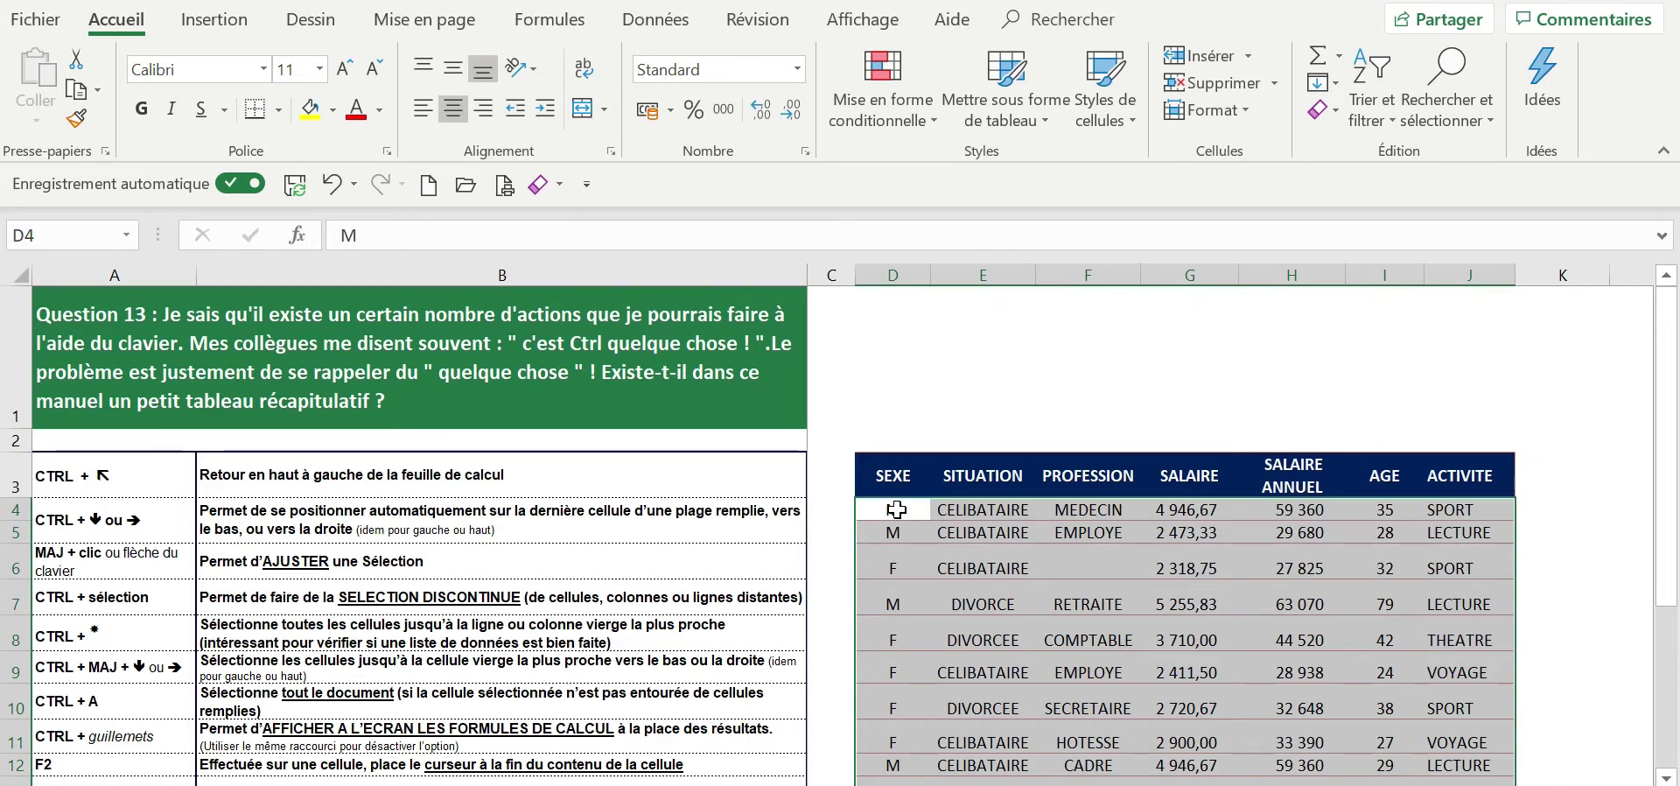
Select D4:G9 and adjust the selection cell by cell until it covers D4:J11.
left_click(897, 509)
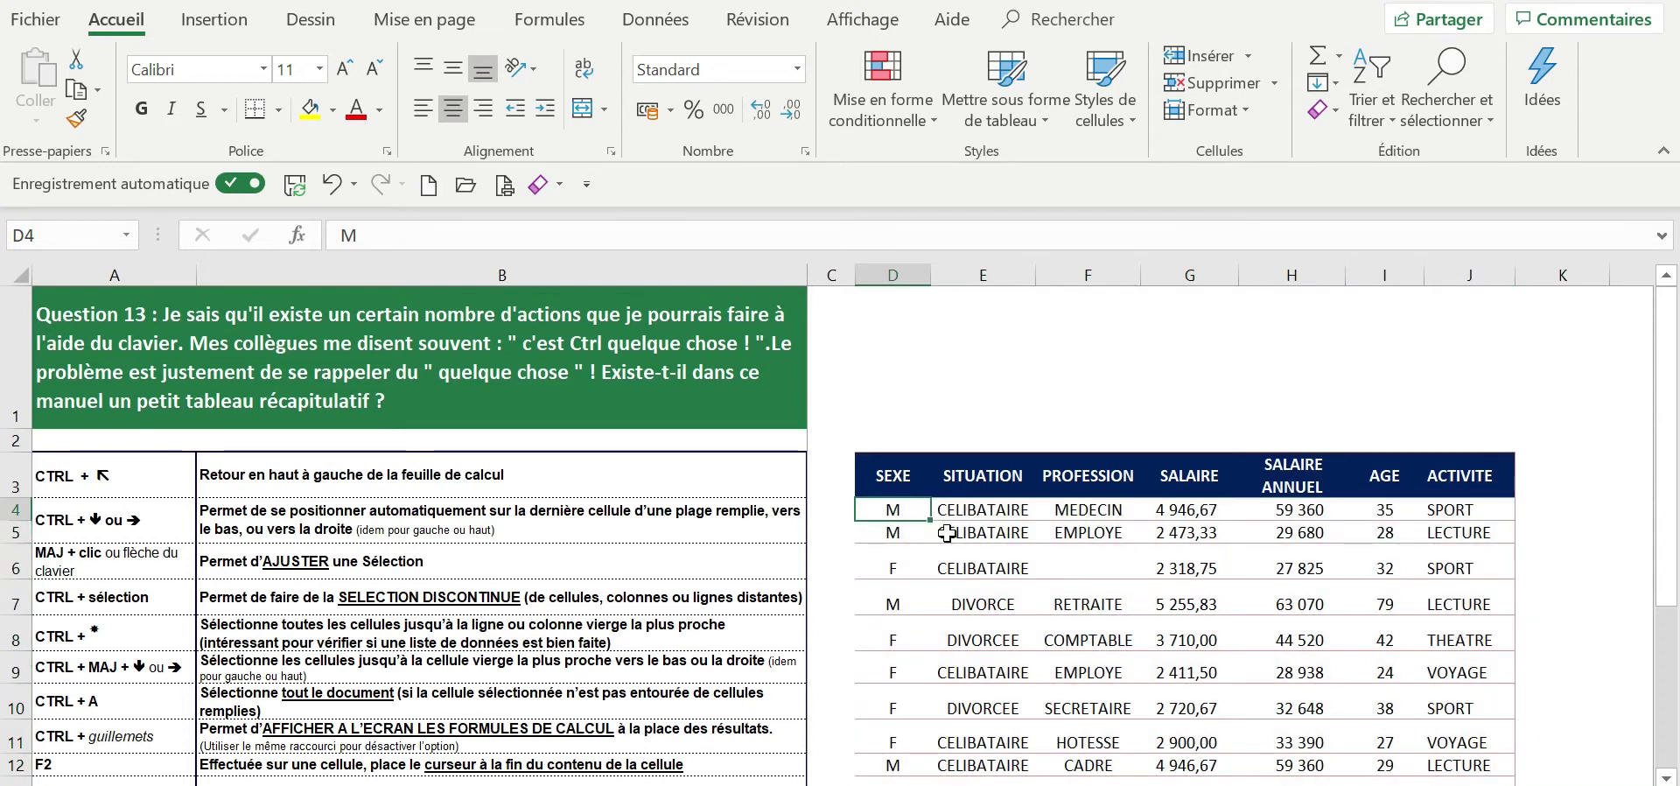
left_click_drag(898, 507, 1225, 663)
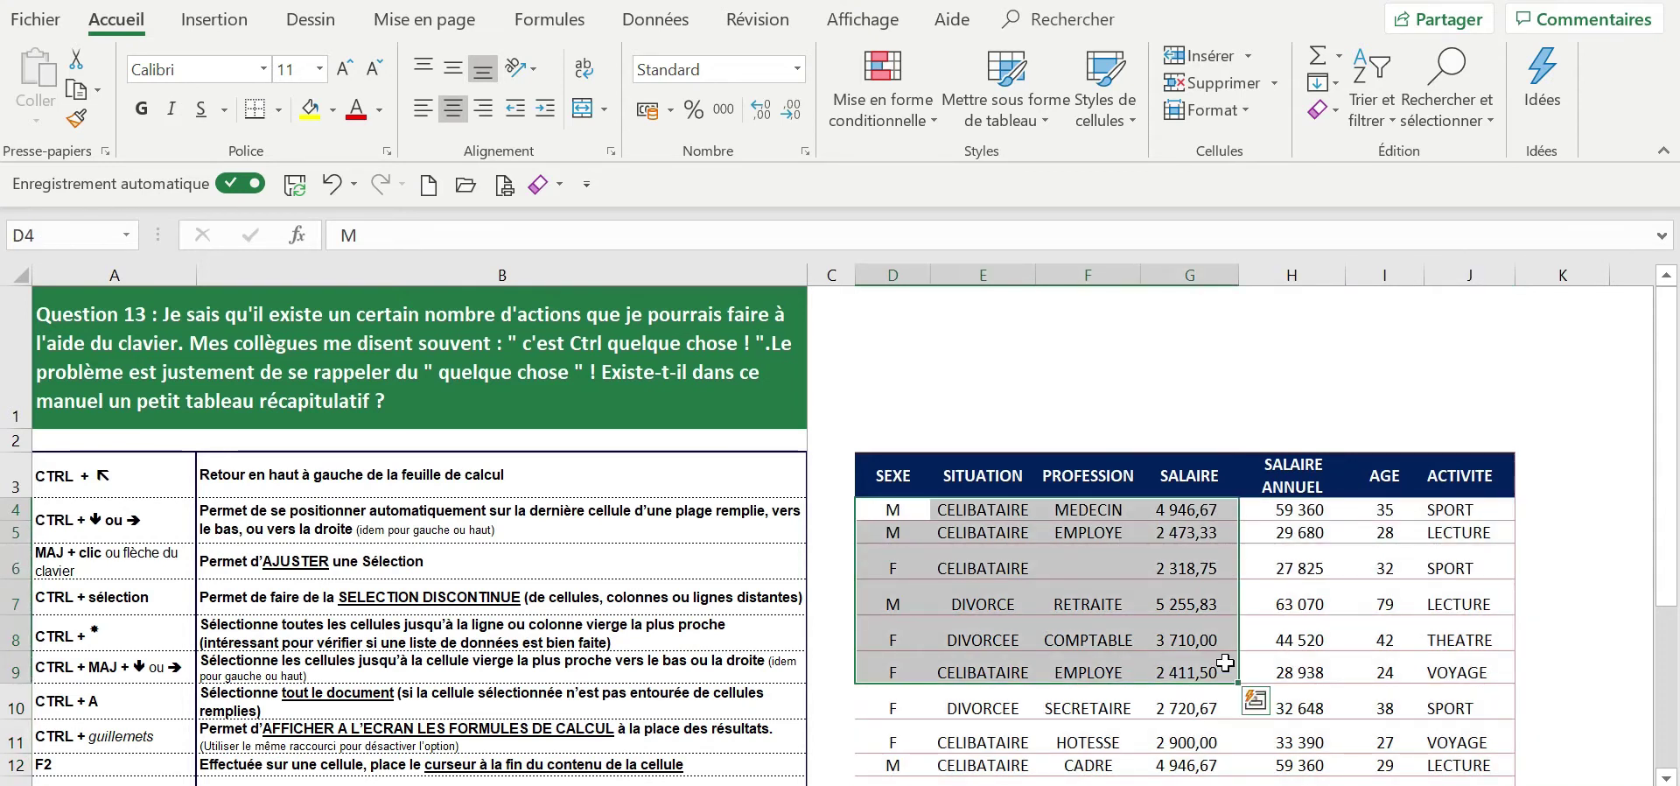
key("shift+Right")
key("shift+Right")
key("shift+Right")
key("shift+Down")
key("shift+Down")
key("shift+Down")
key("shift+Down")
key("shift+Up")
key("shift+Up")
key("shift+Down")
key("shift+Up")
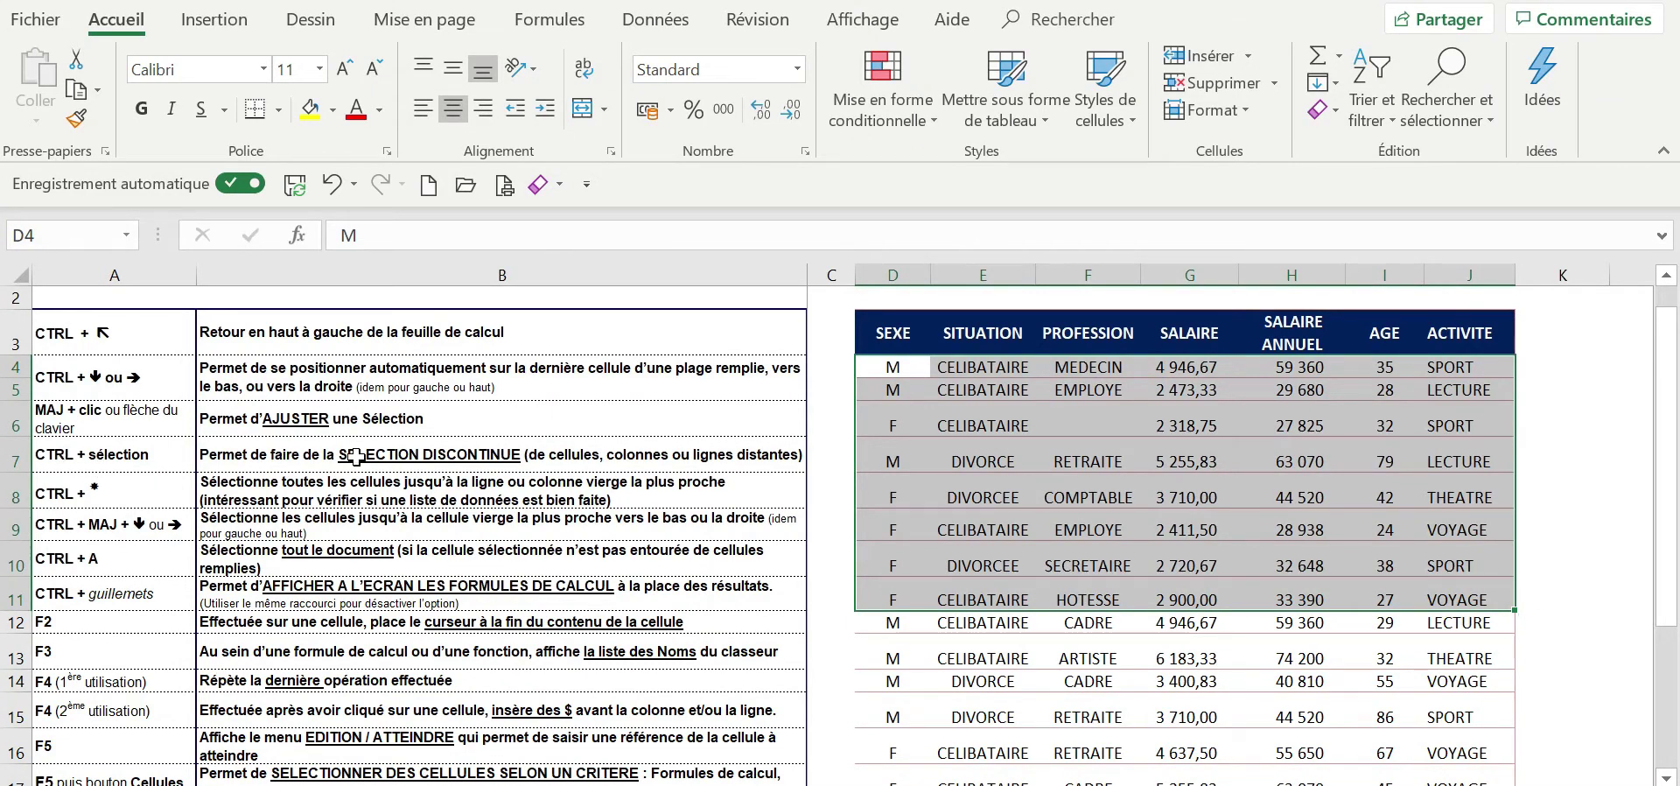
Select the nonadjacent columns E, G and I together and widen all three to the same width.
left_click(925, 586)
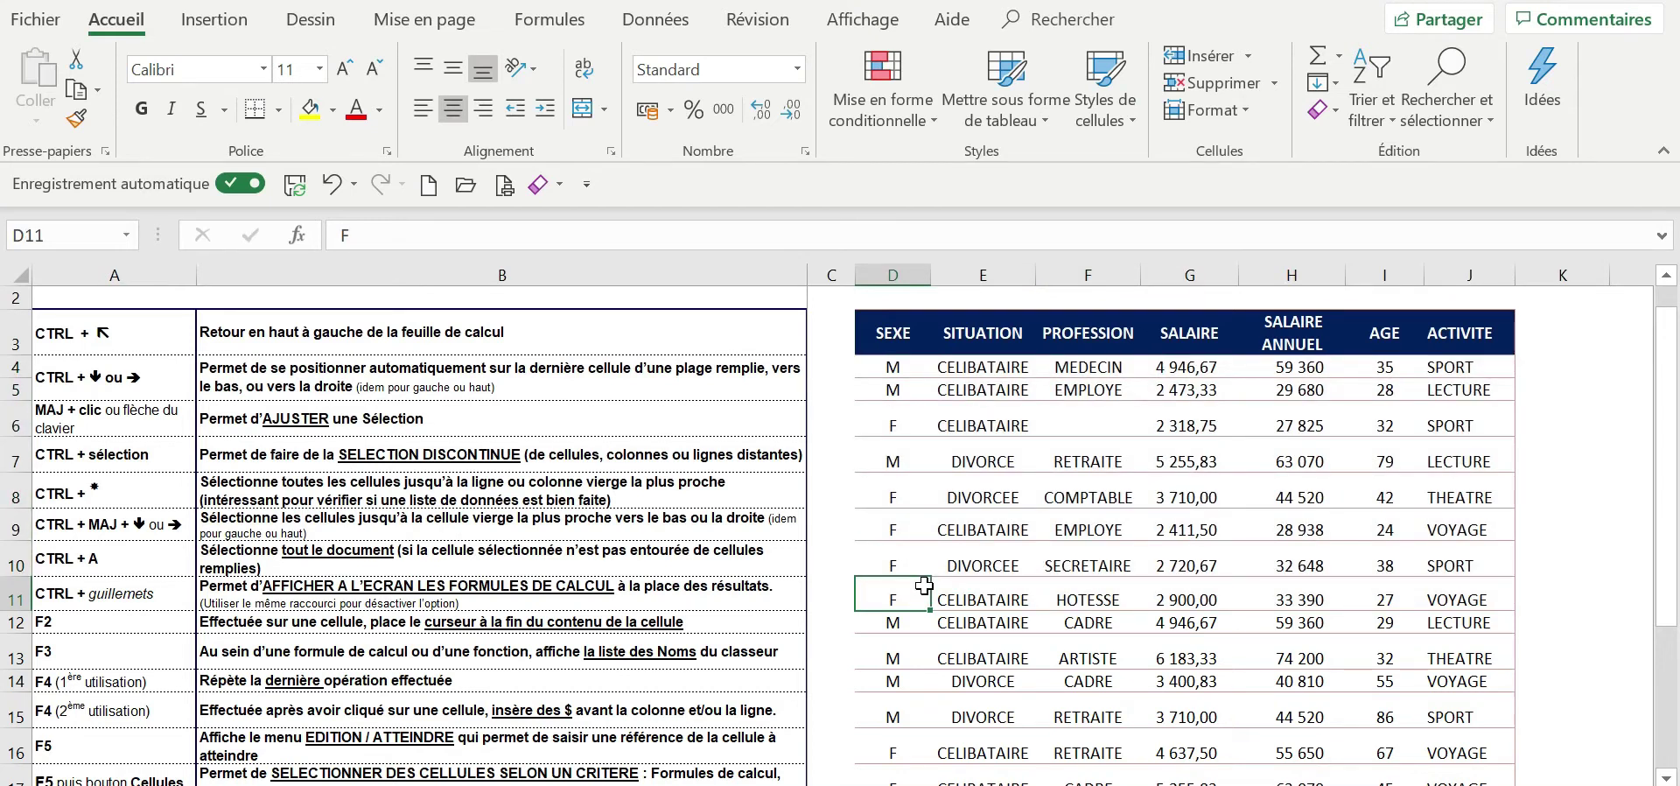
left_click(976, 267)
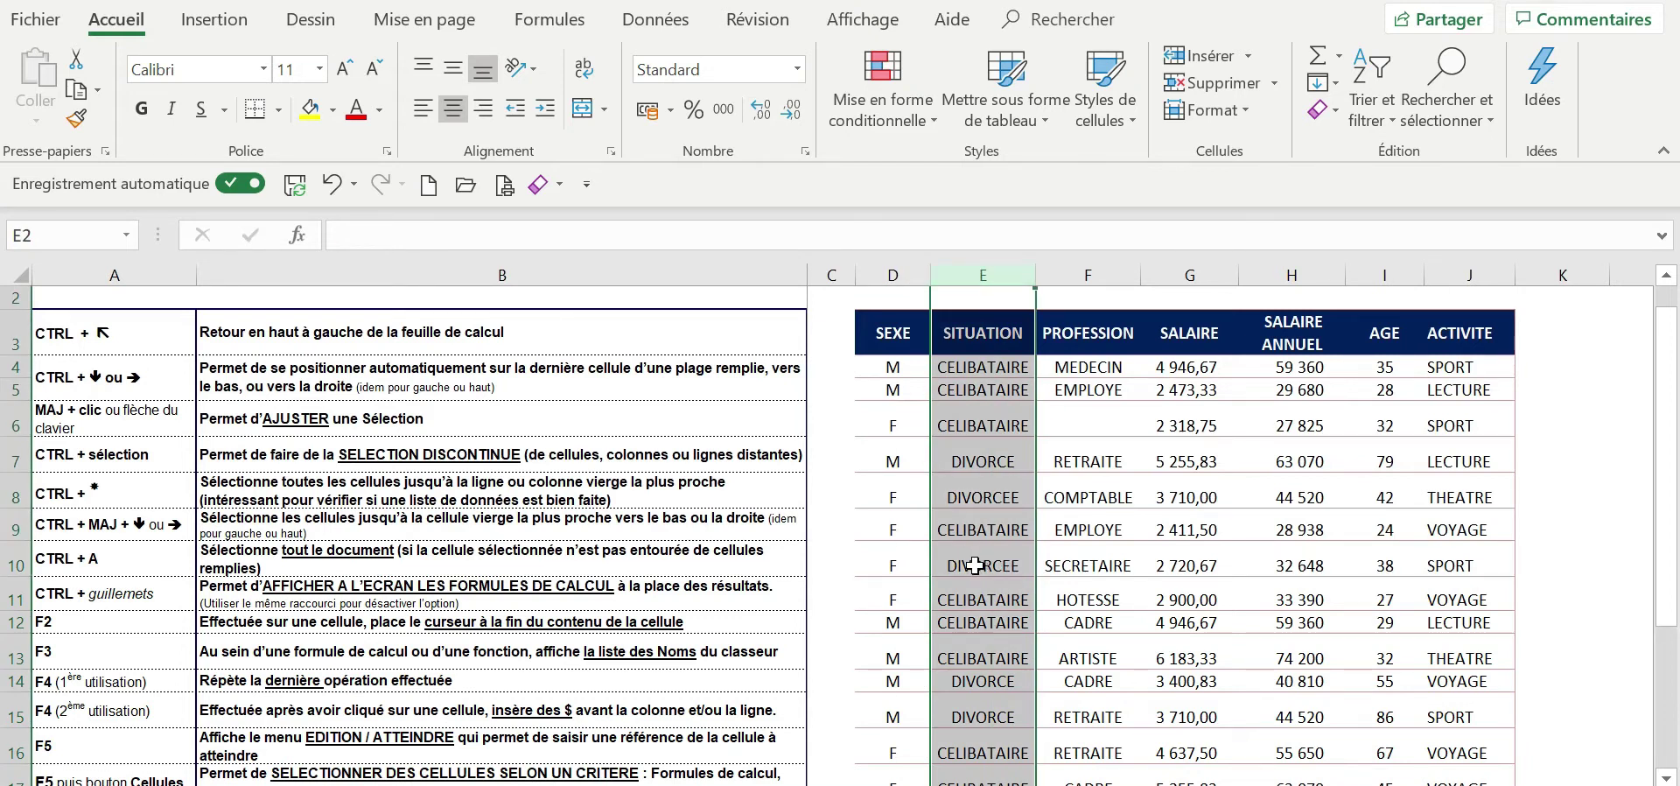
left_click(1190, 275, "ctrl")
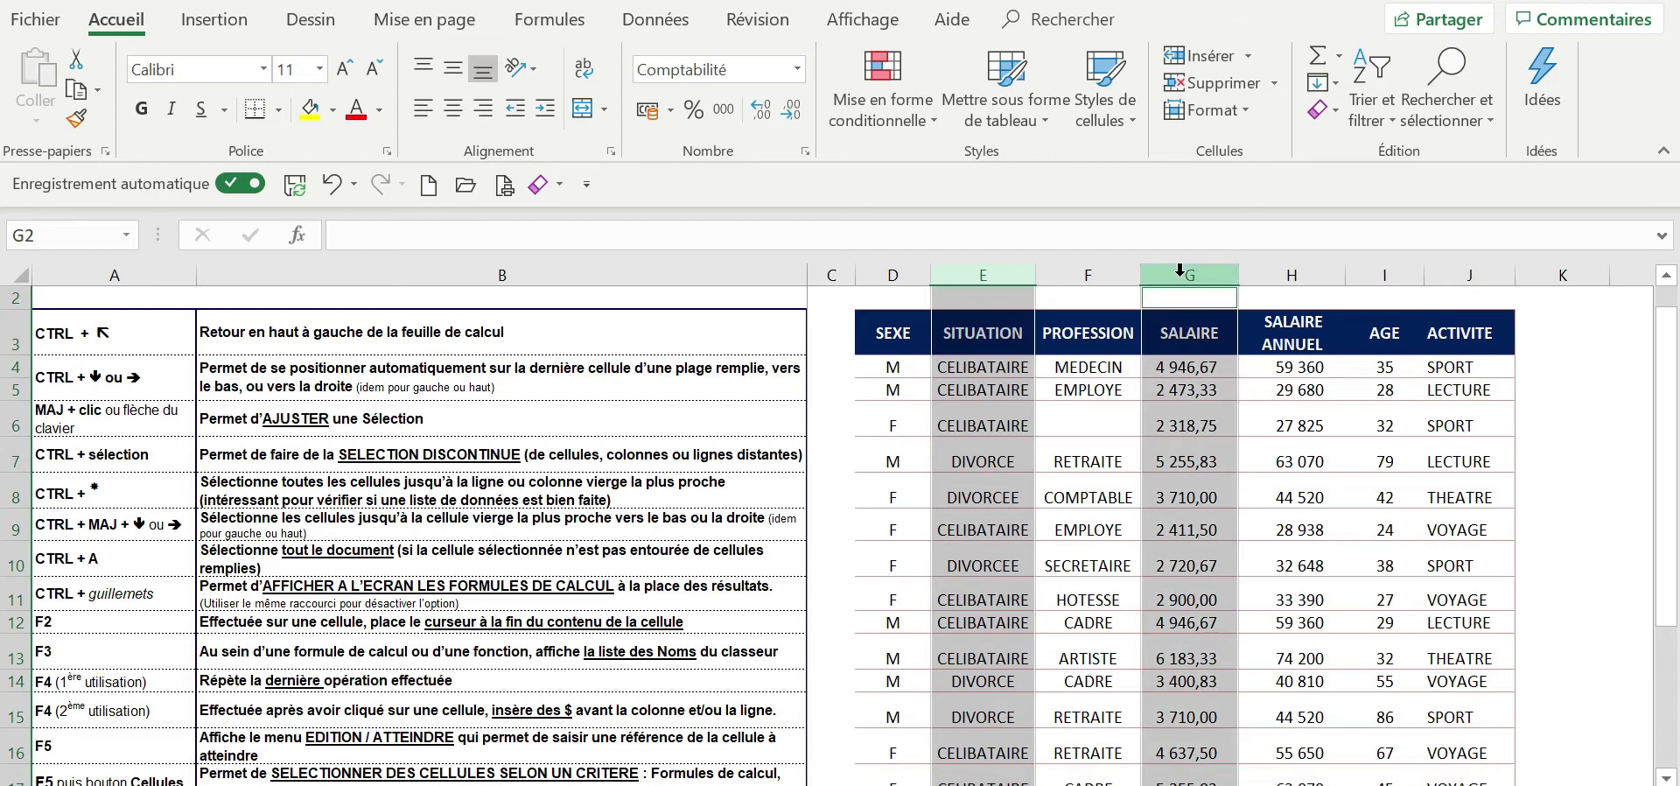
left_click(1376, 262, "ctrl")
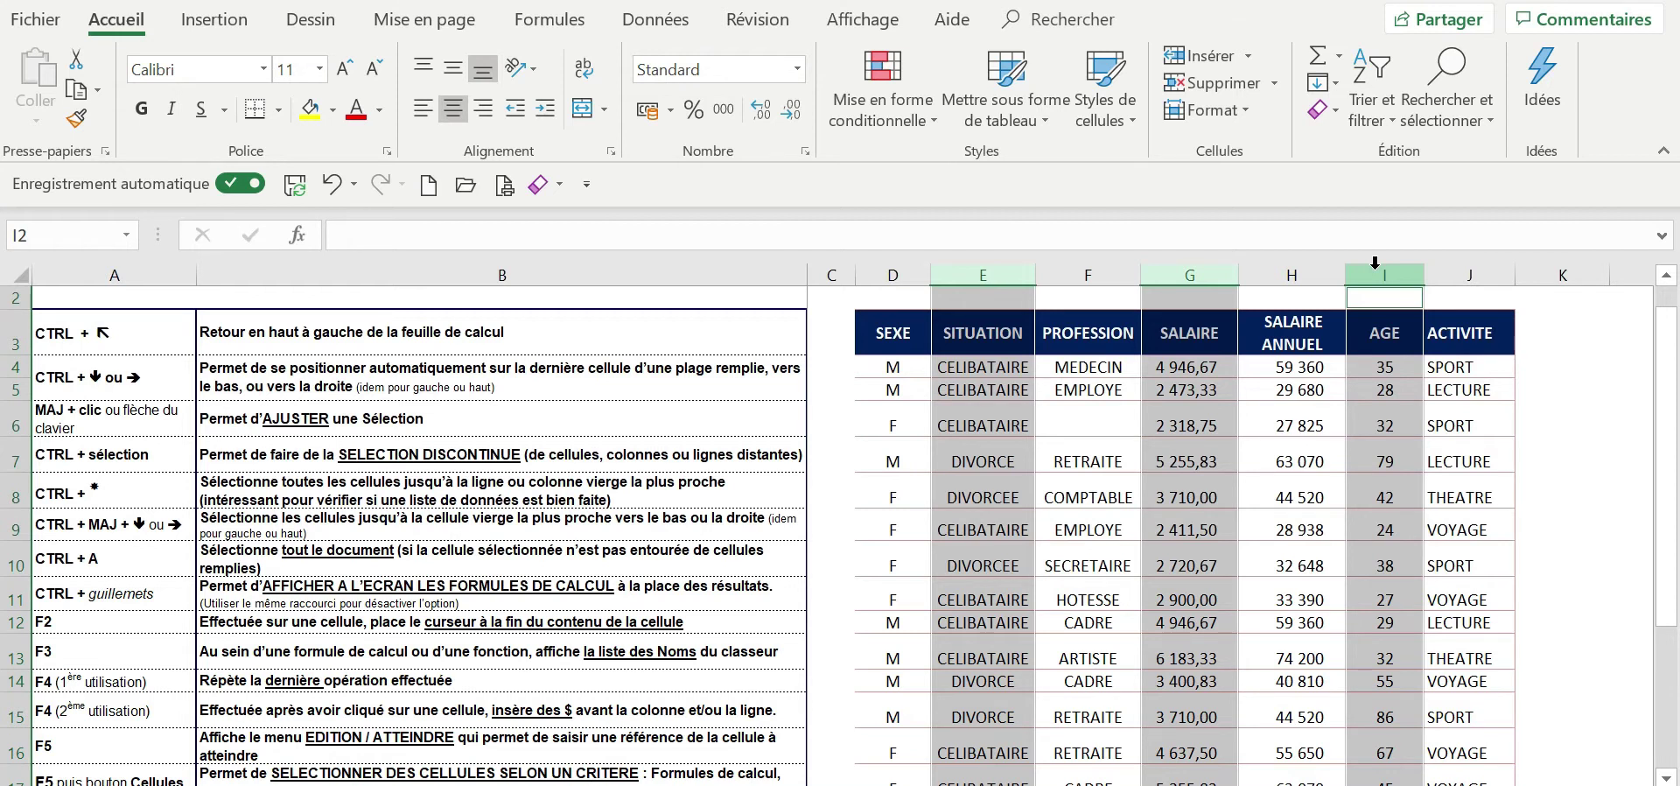
left_click_drag(1036, 274, 1020, 274)
left_click_drag(971, 280, 1052, 269)
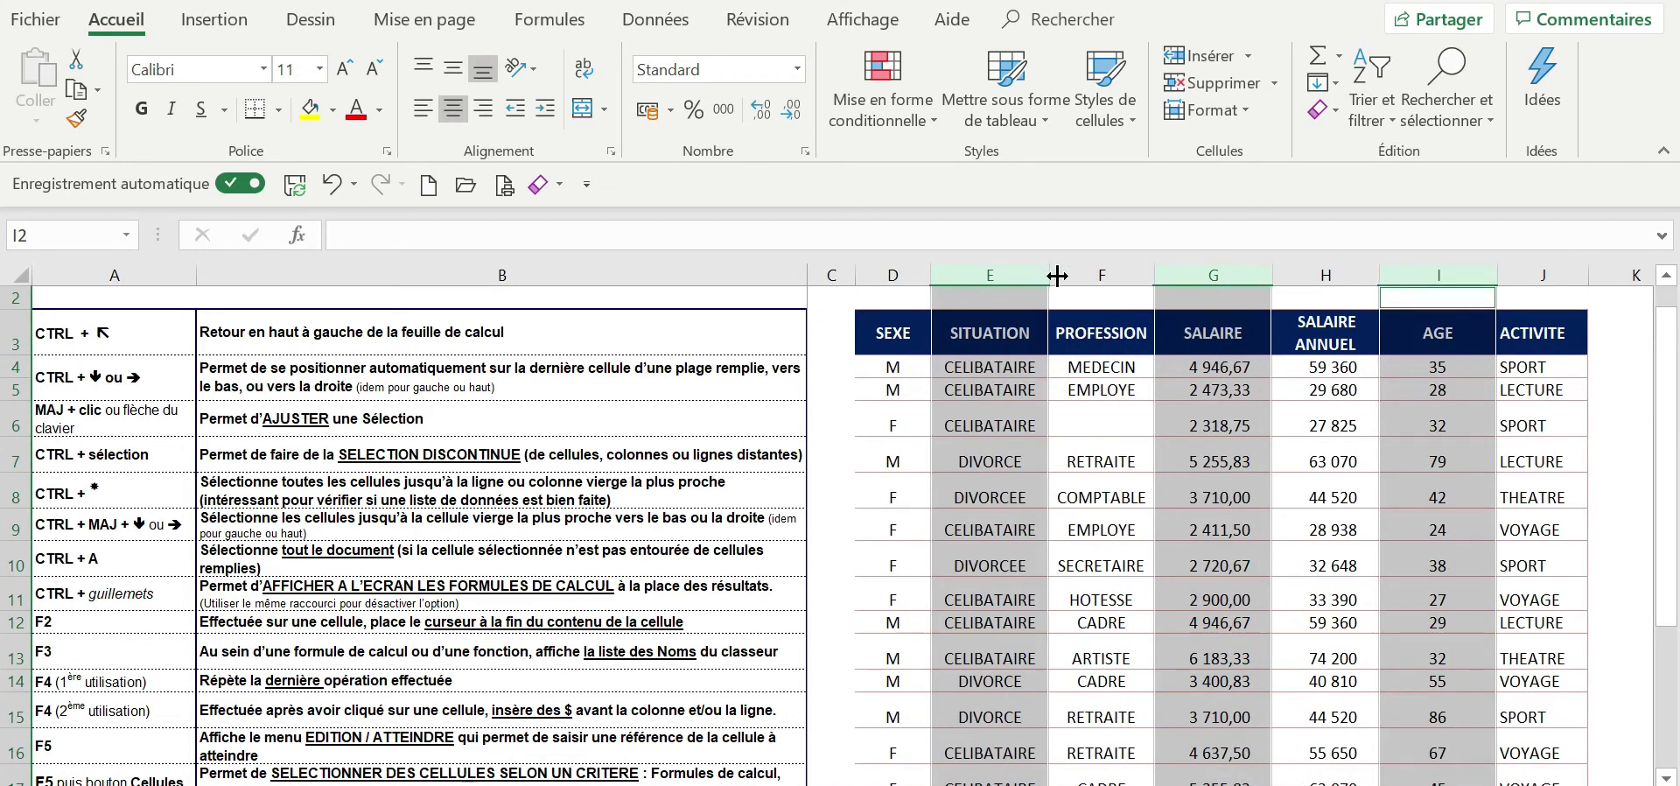
Clear the selection at E4 and reselect the whole SITUATION, SALAIRE and AGE columns together.
left_click(998, 368)
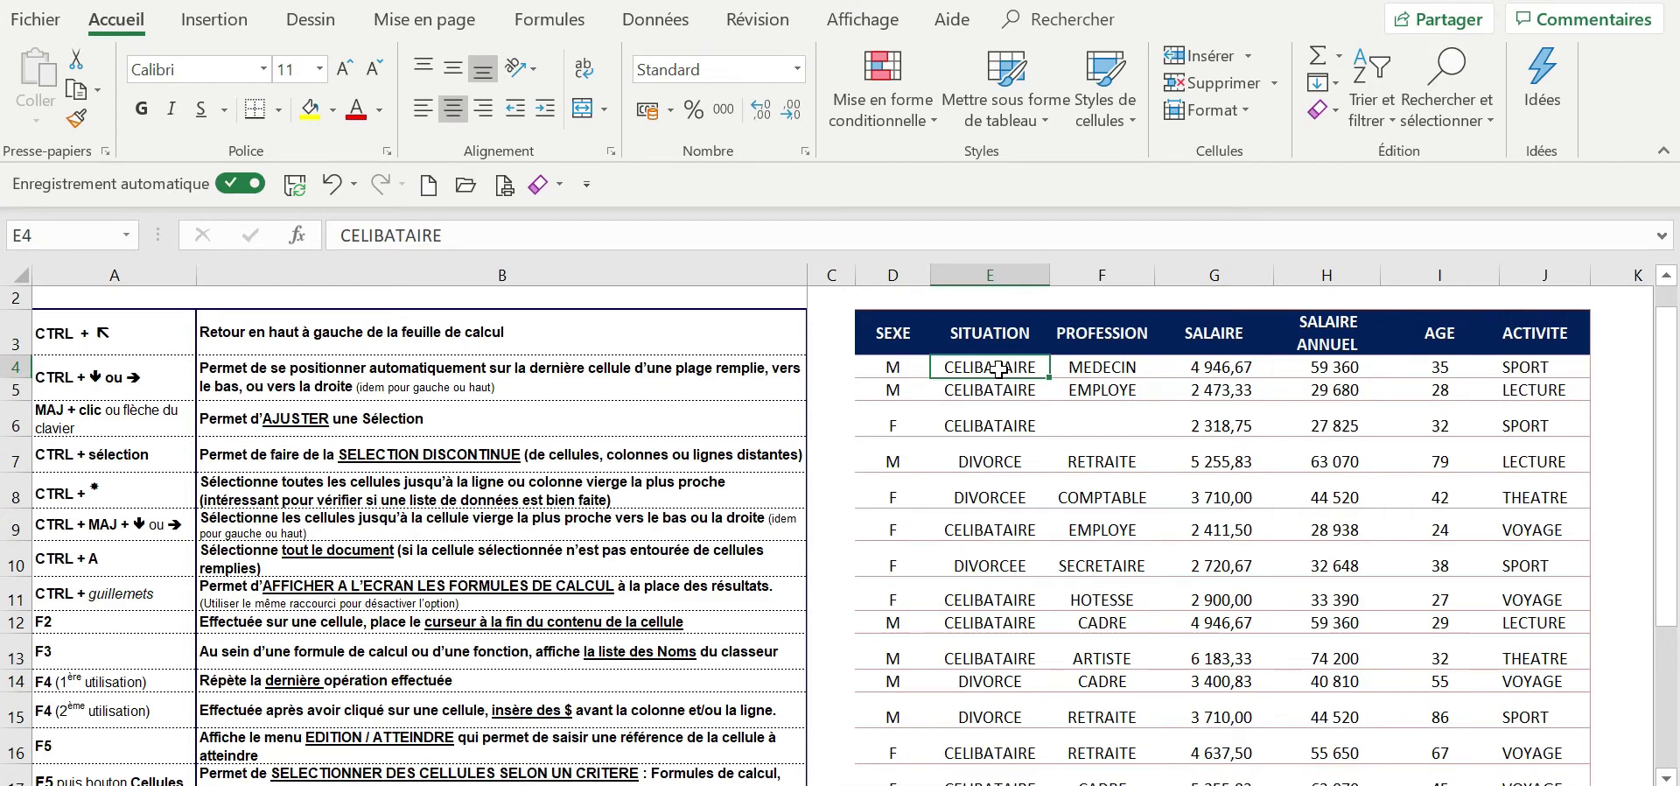
left_click(975, 265)
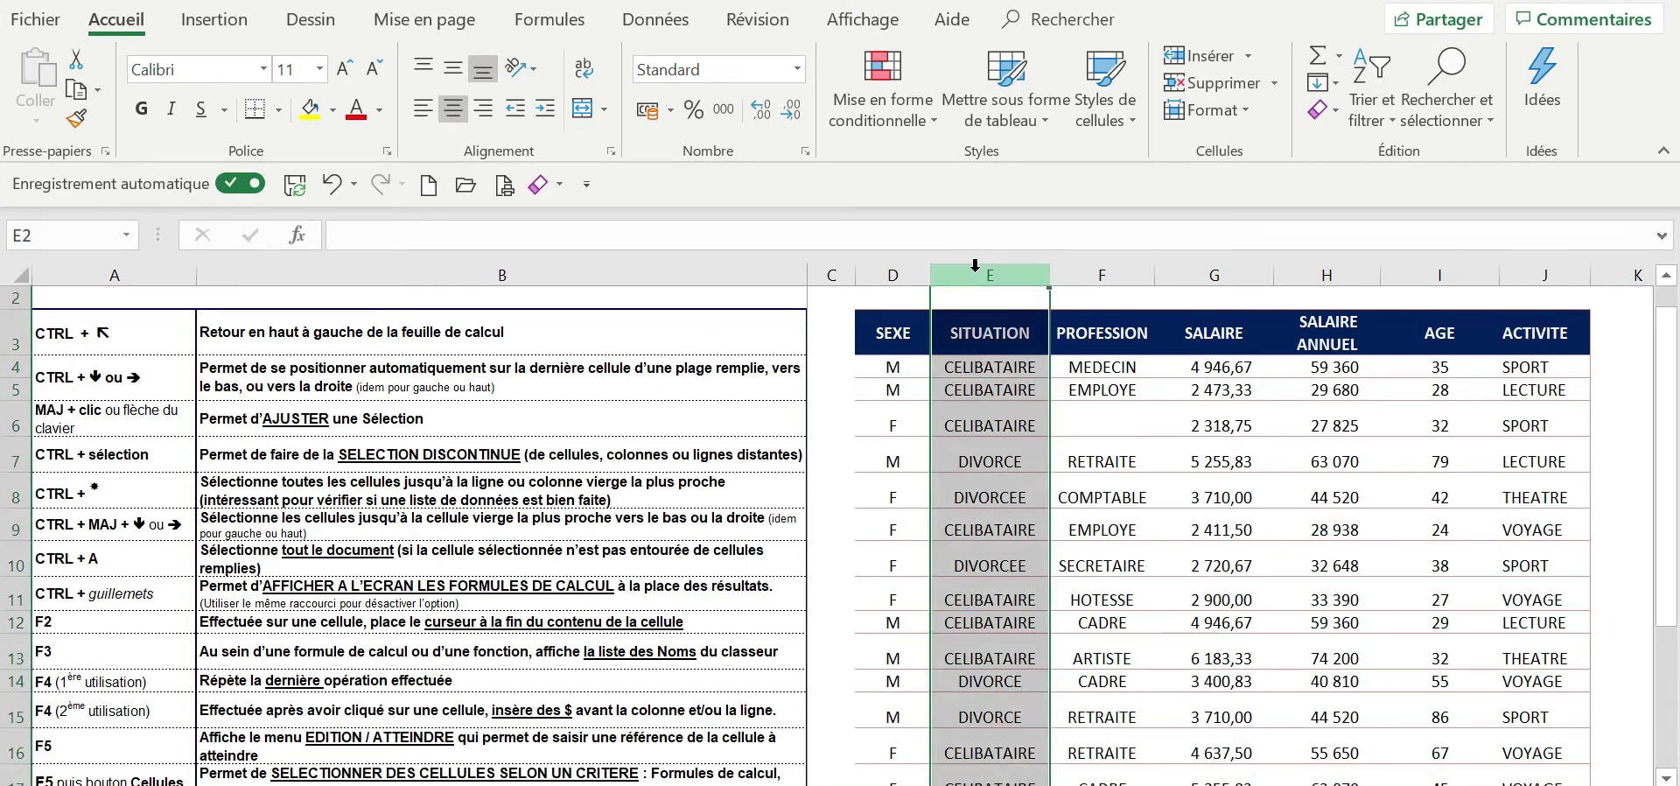
left_click(1207, 267, "ctrl")
left_click(1430, 263, "ctrl")
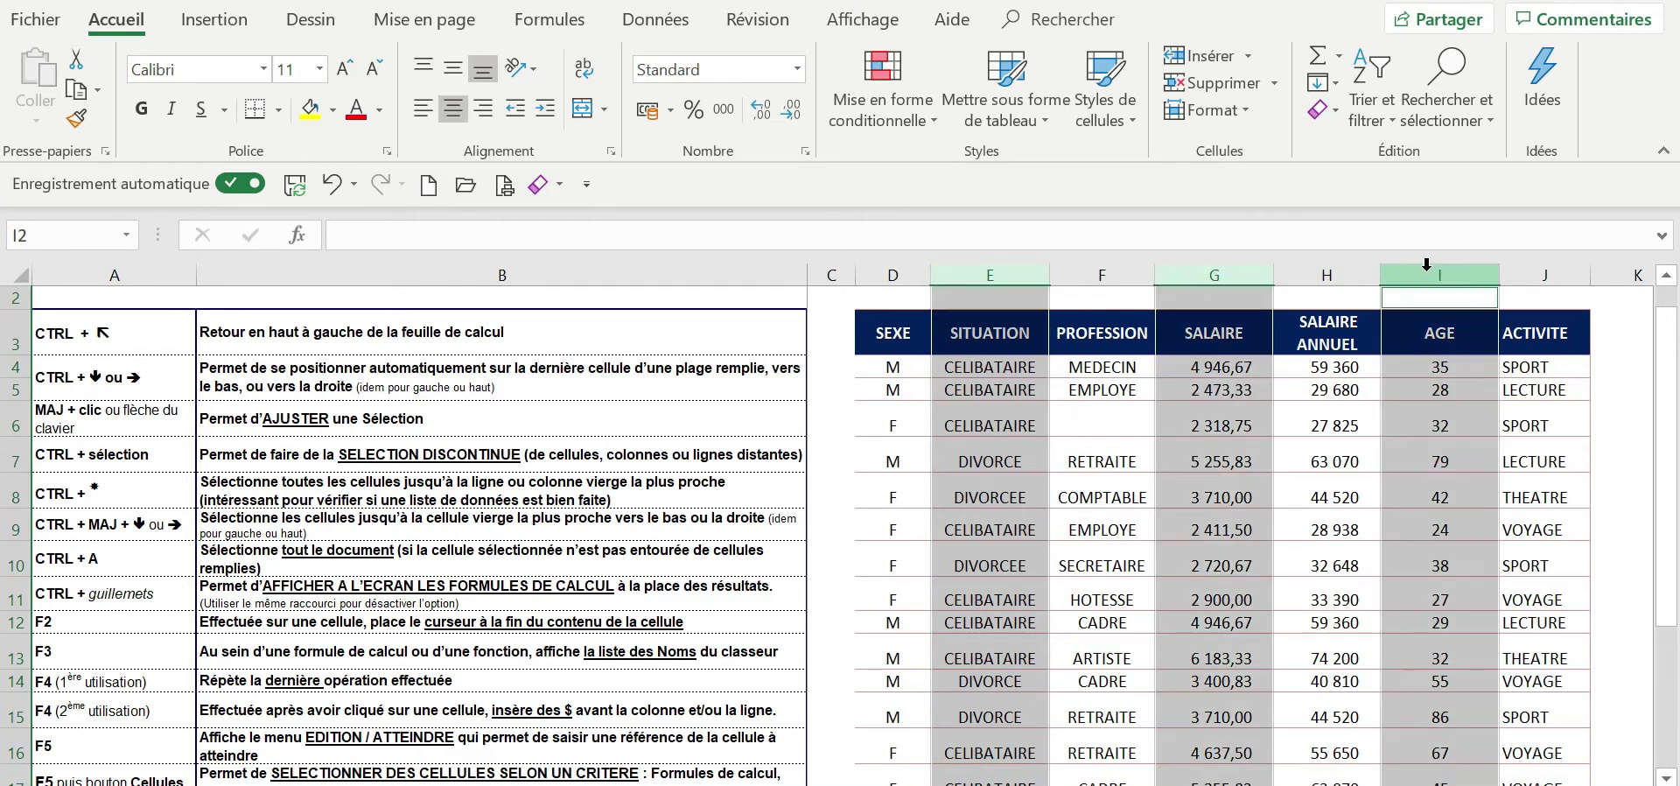
Add columns E, G and I to a selection starting with cell D5, and narrow column E.
left_click(894, 387)
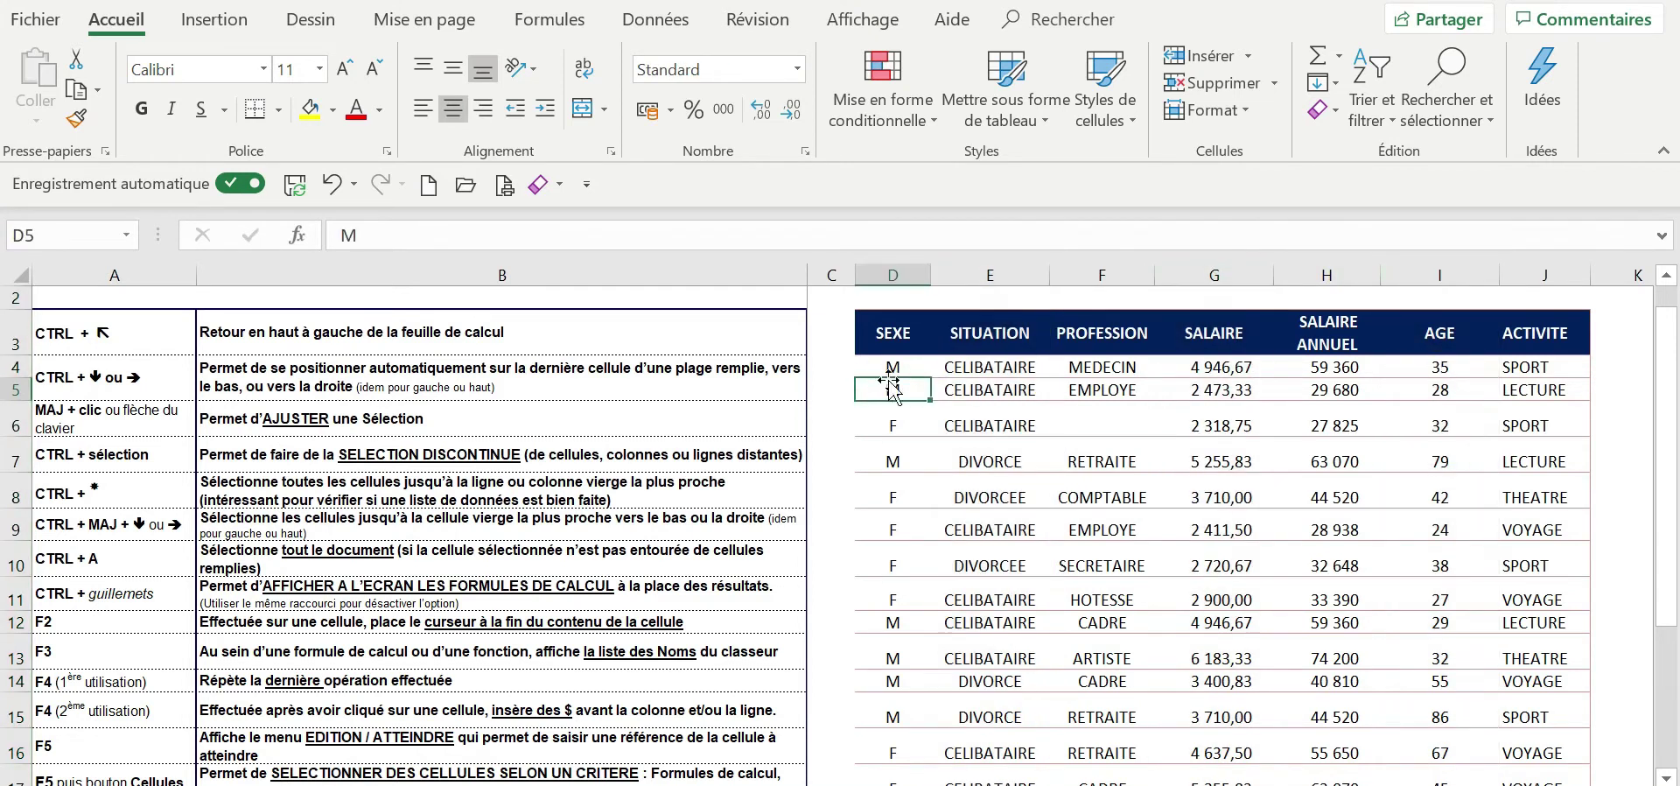
left_click(989, 269)
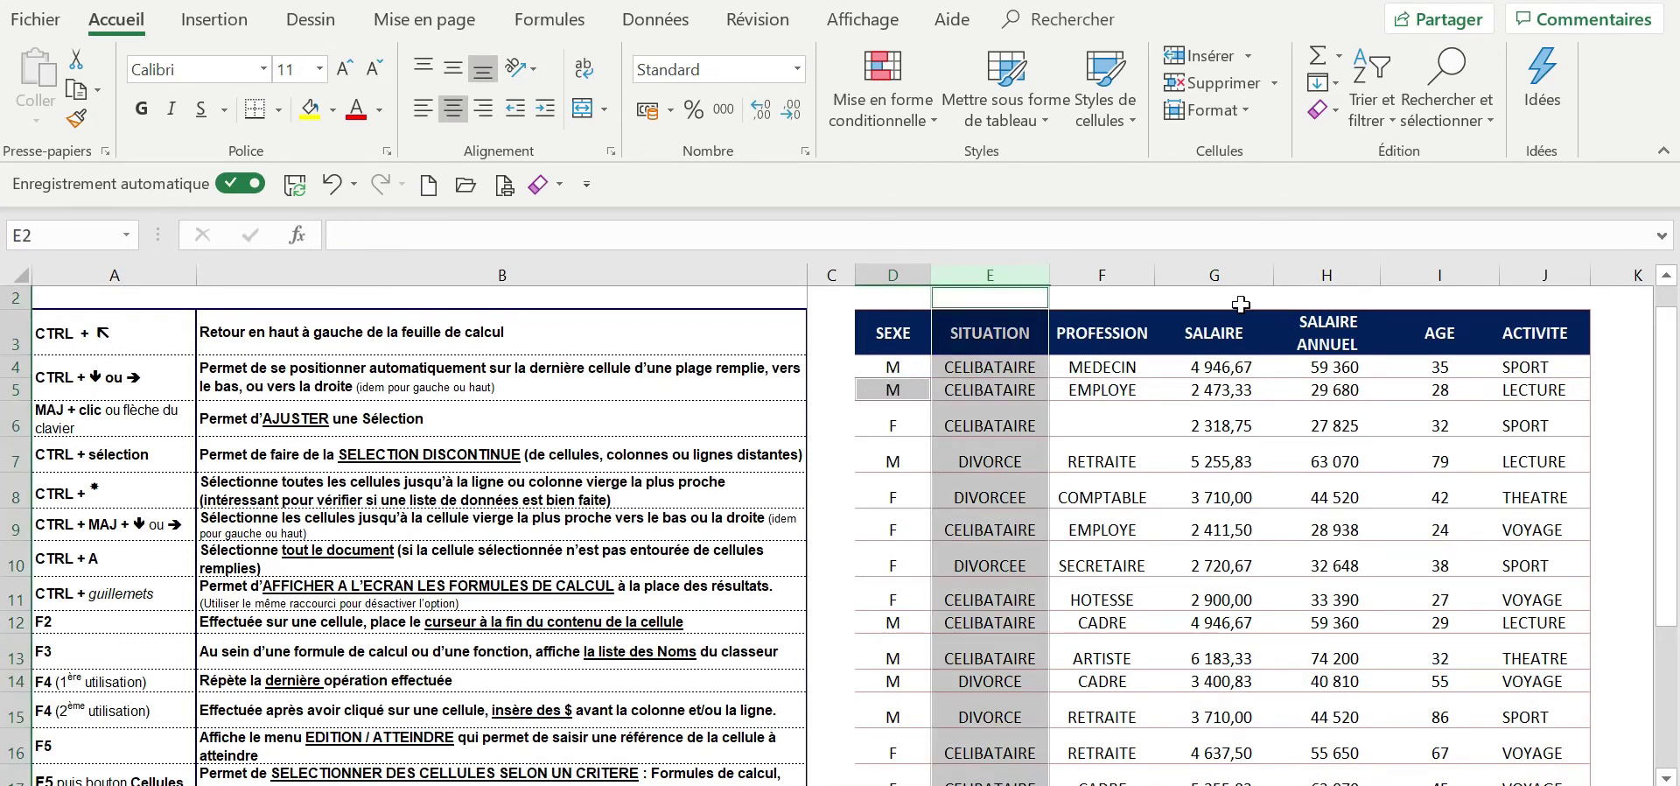
left_click(1236, 274, "ctrl")
left_click(1397, 270, "ctrl")
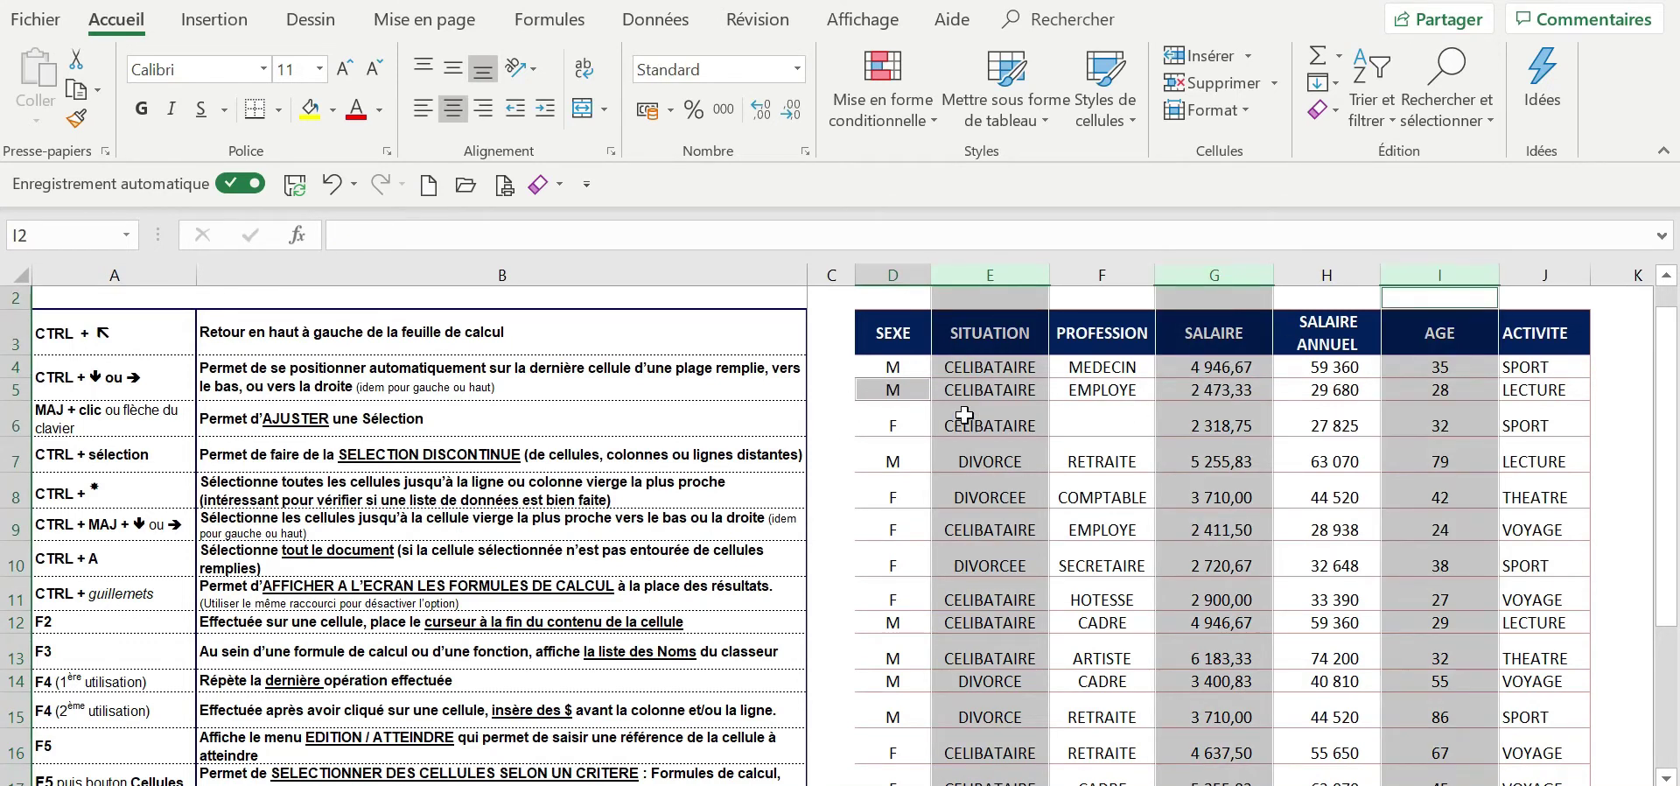
left_click_drag(1048, 281, 981, 278)
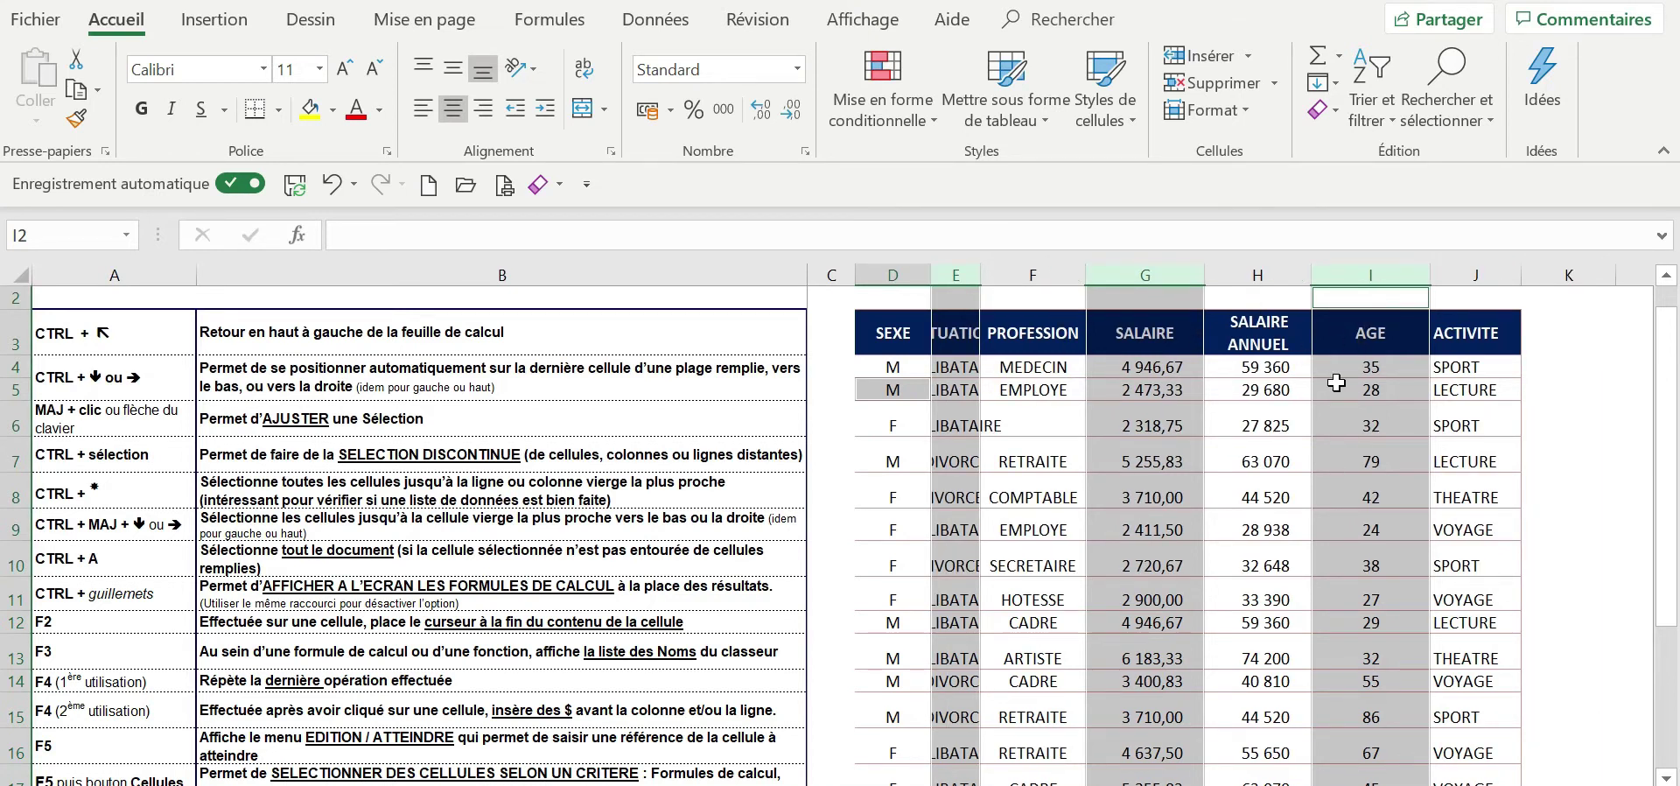
left_click(908, 390)
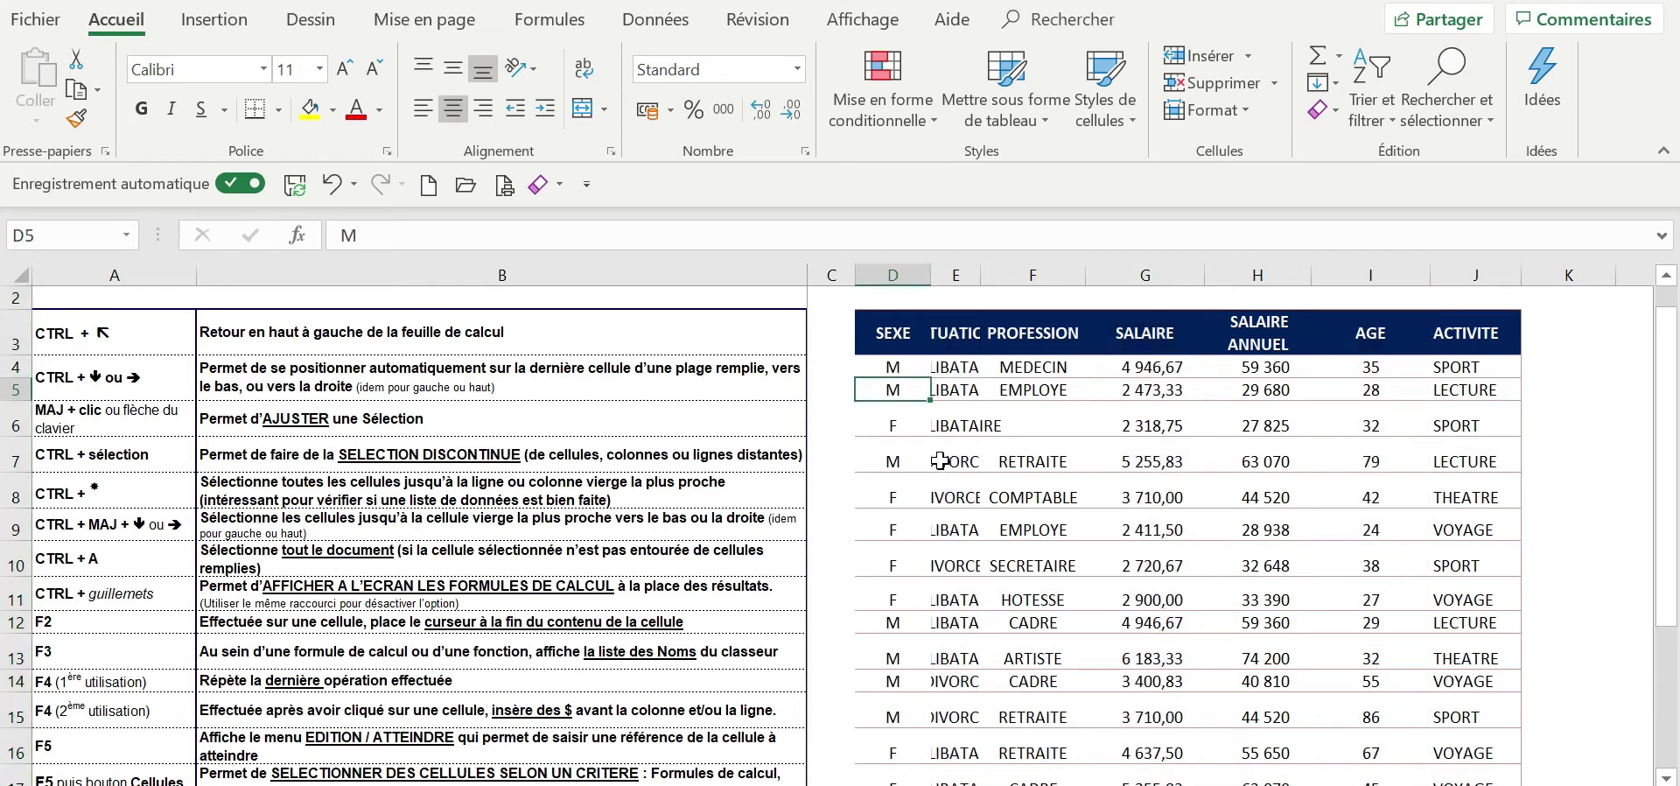
Select columns E, G and I together without any extra cell, widen all three to the same width, and clear the selection at E4.
left_click(951, 266)
left_click(1155, 273, "ctrl")
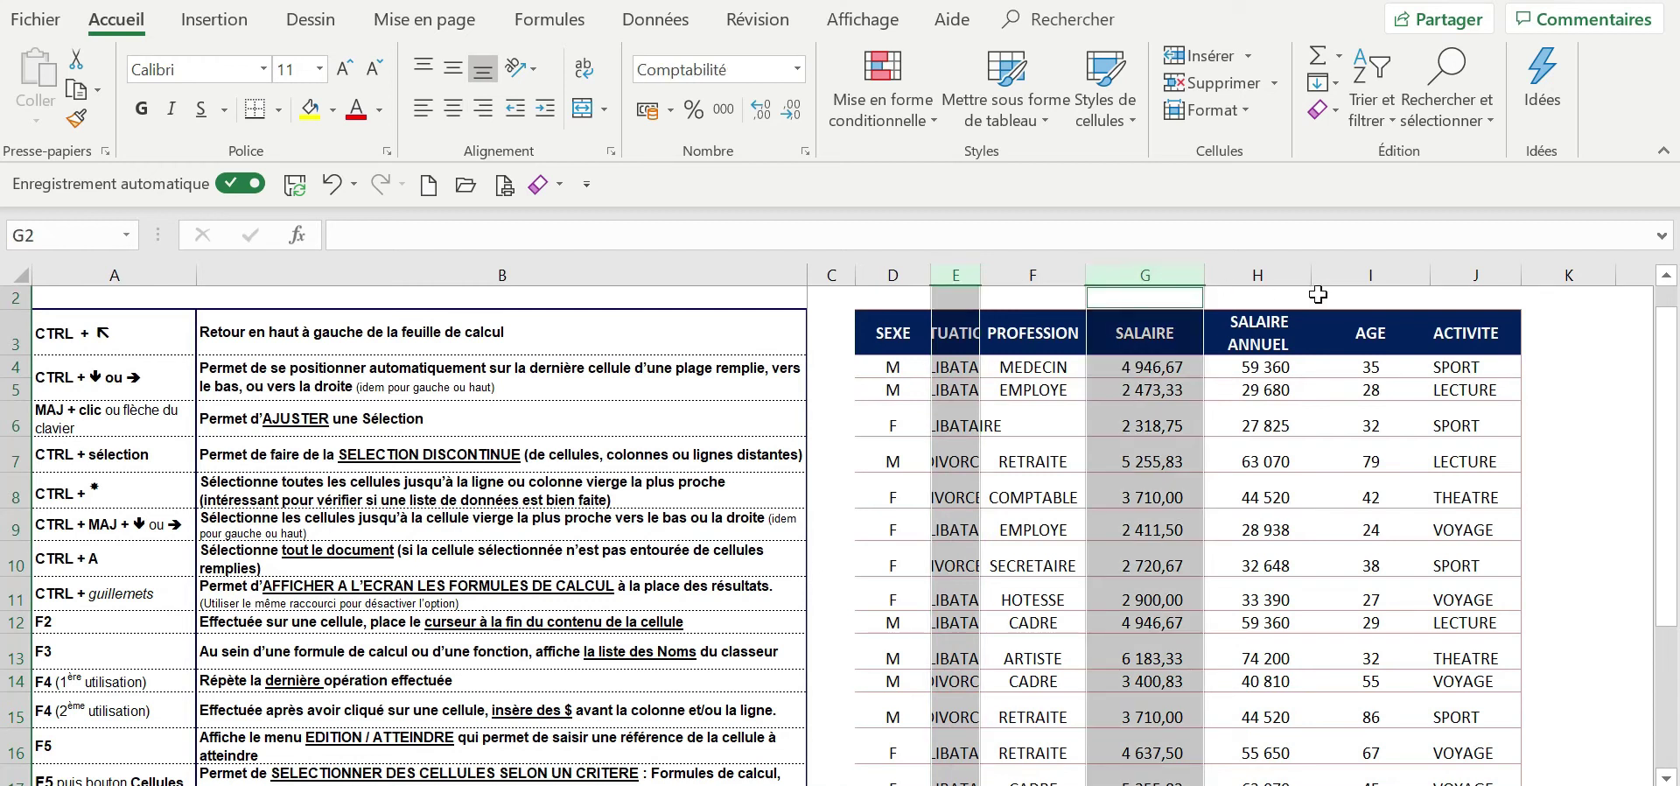
left_click(1365, 273, "ctrl")
left_click_drag(1205, 273, 1211, 273)
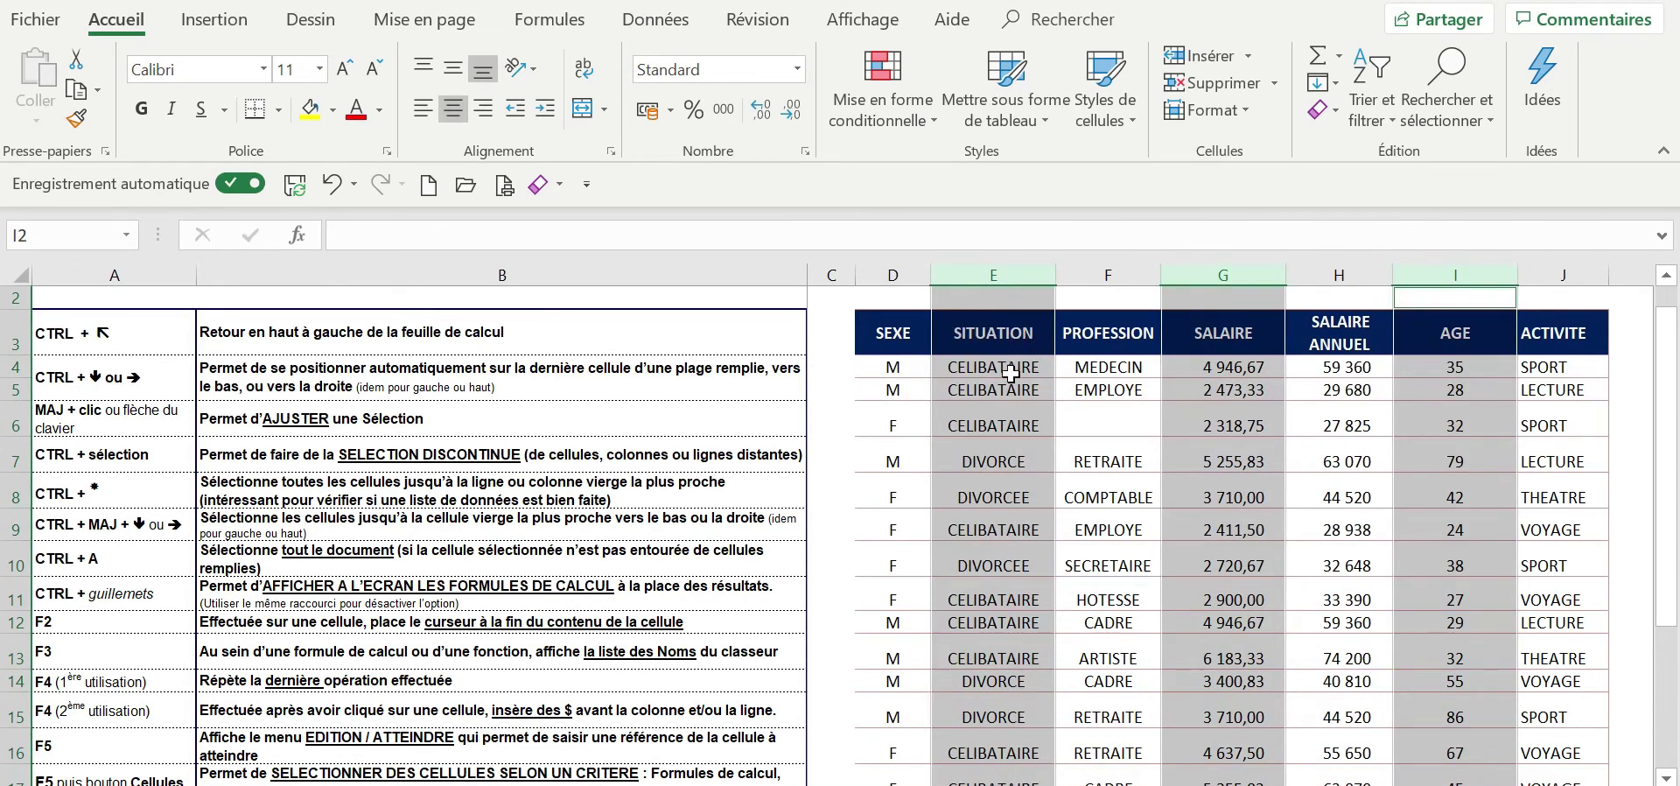
left_click(1008, 369)
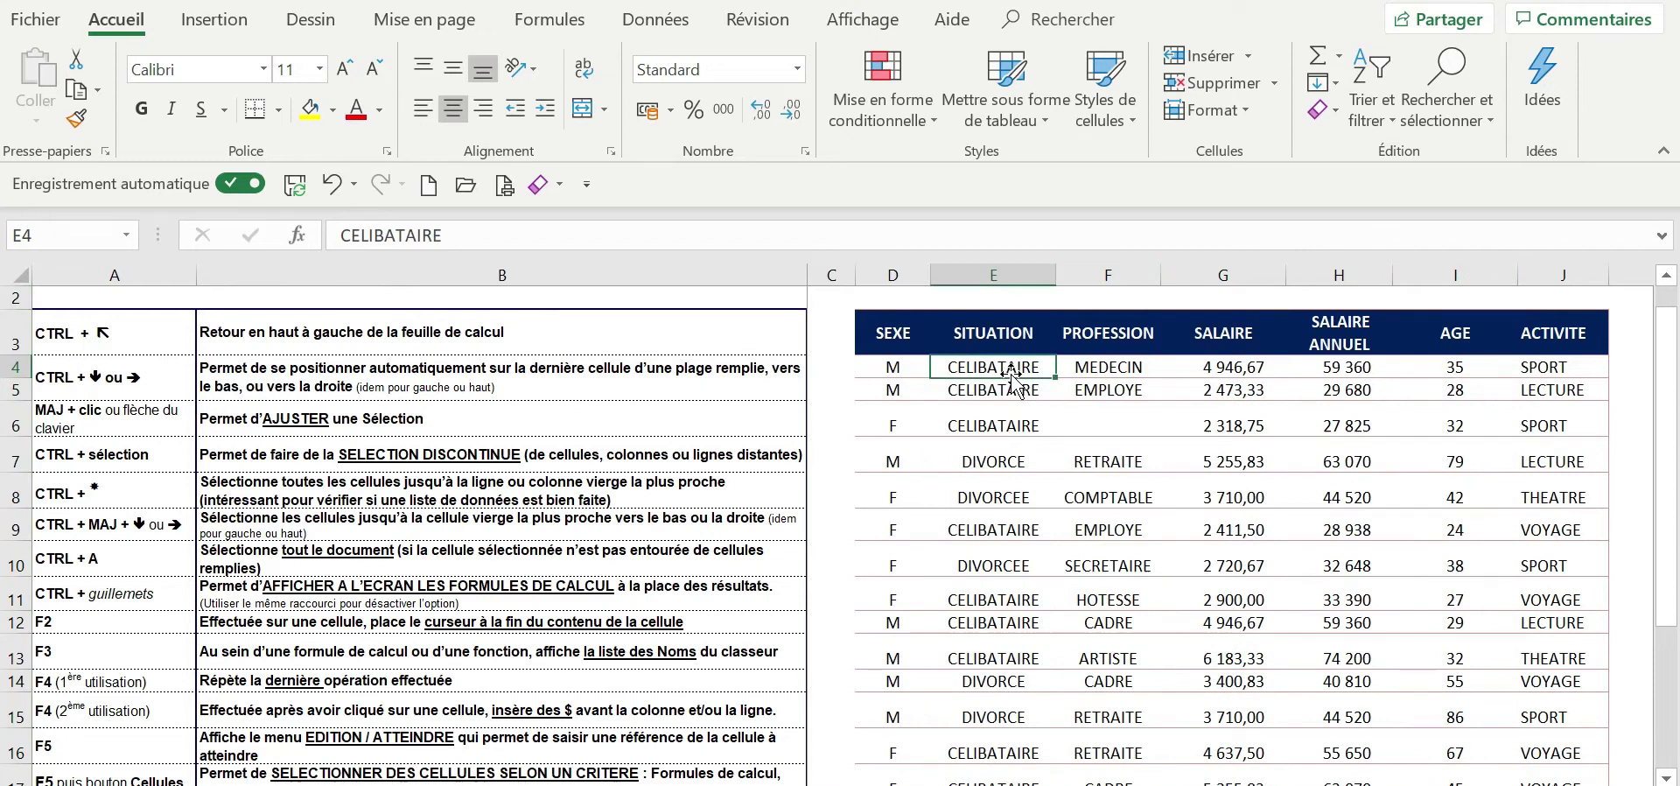
Select the whole data table around cell G7, up to the nearest blank rows and columns.
left_click(1241, 466)
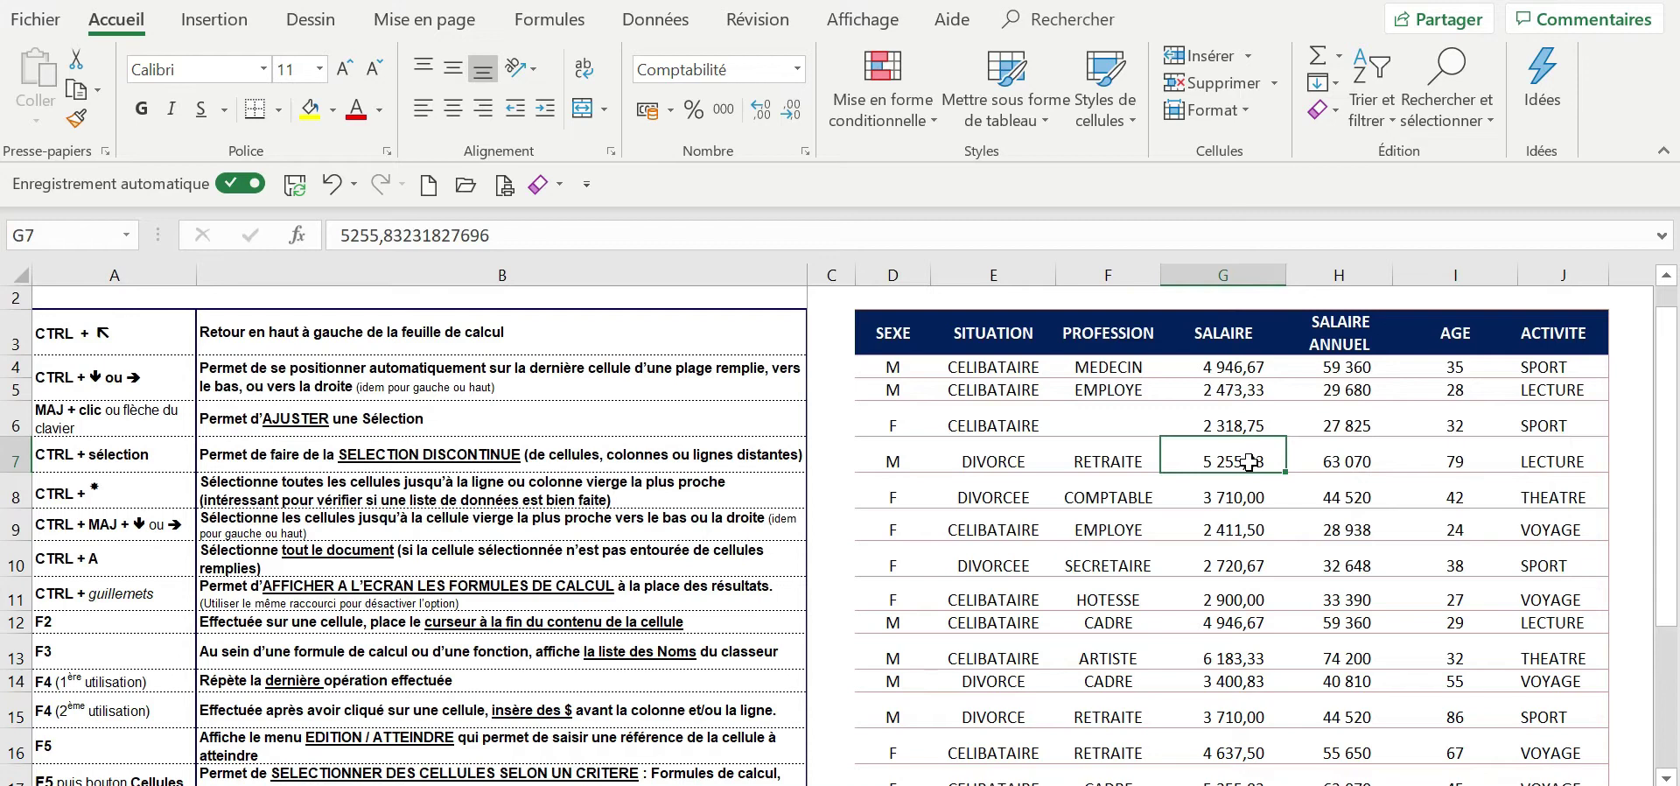
key("ctrl+asterisk")
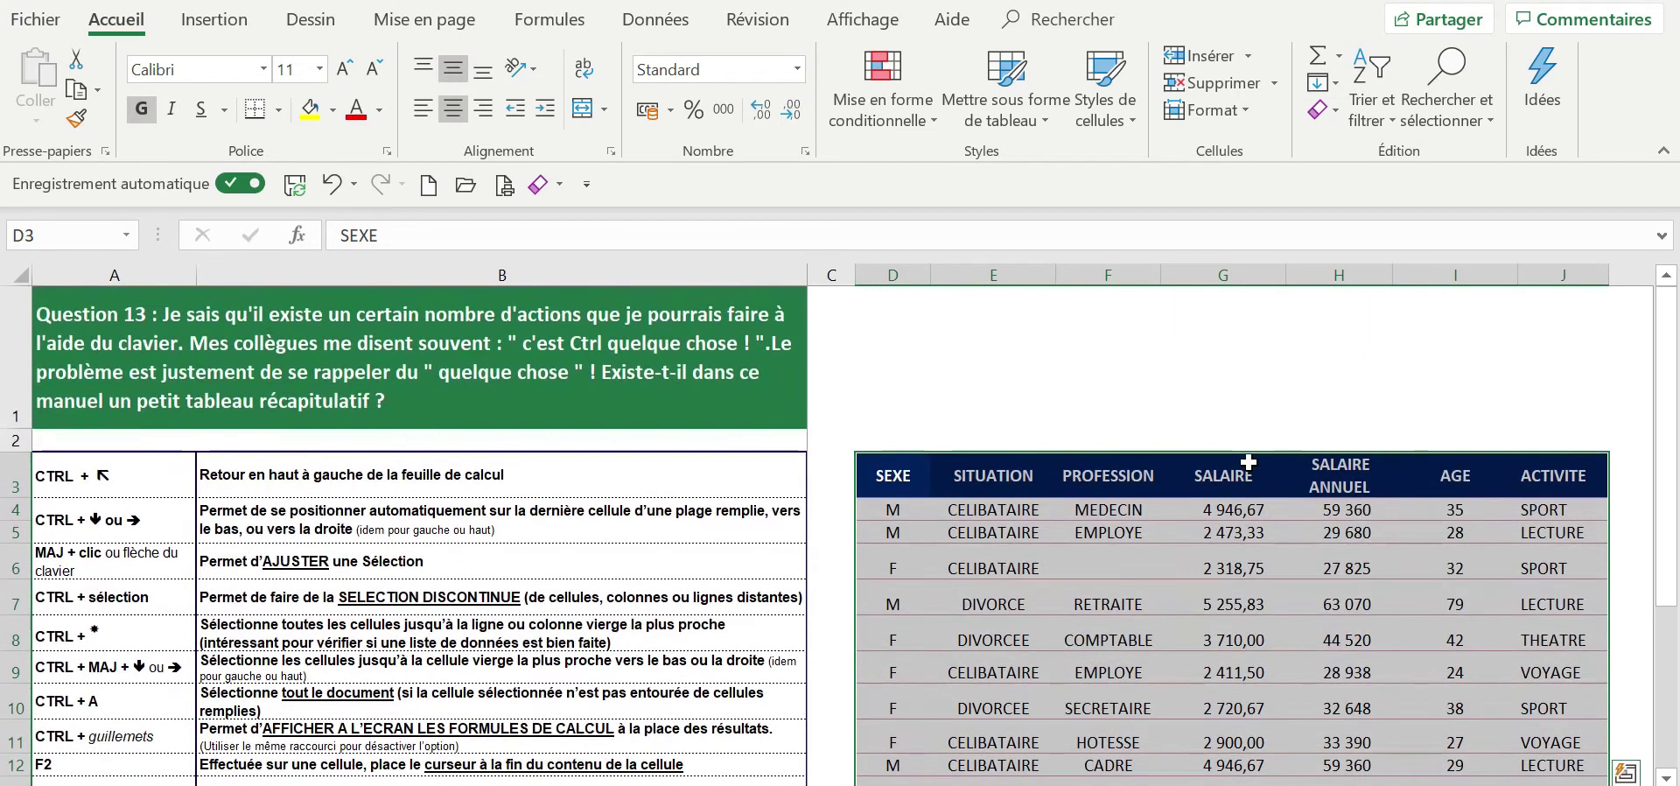
scroll(1249, 462, "down", 3)
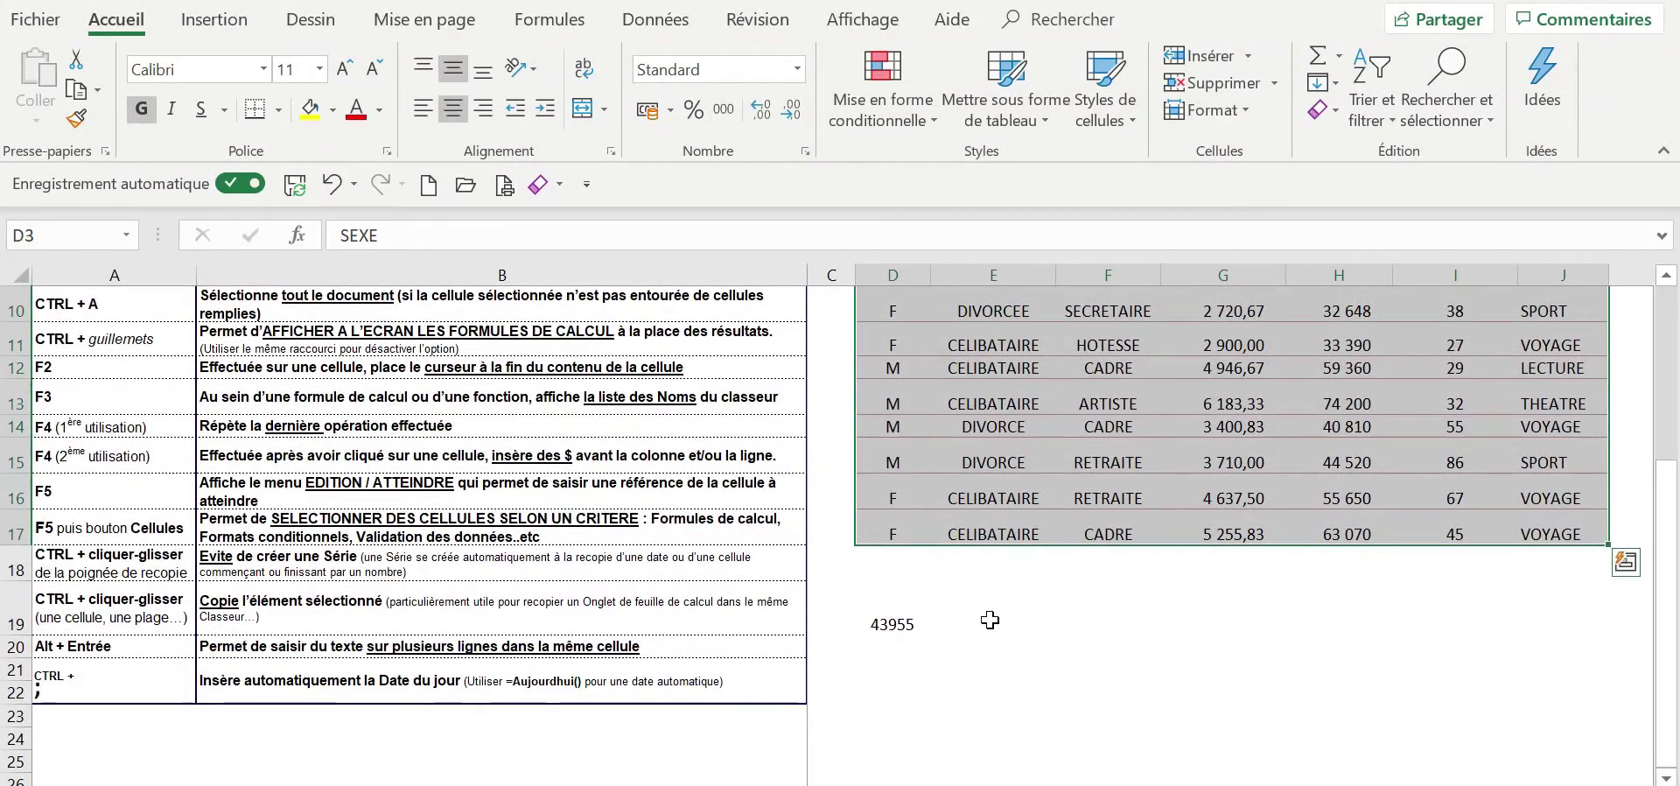
Delete the stray number in cell D19 below the data table.
left_click(893, 627)
key("Delete")
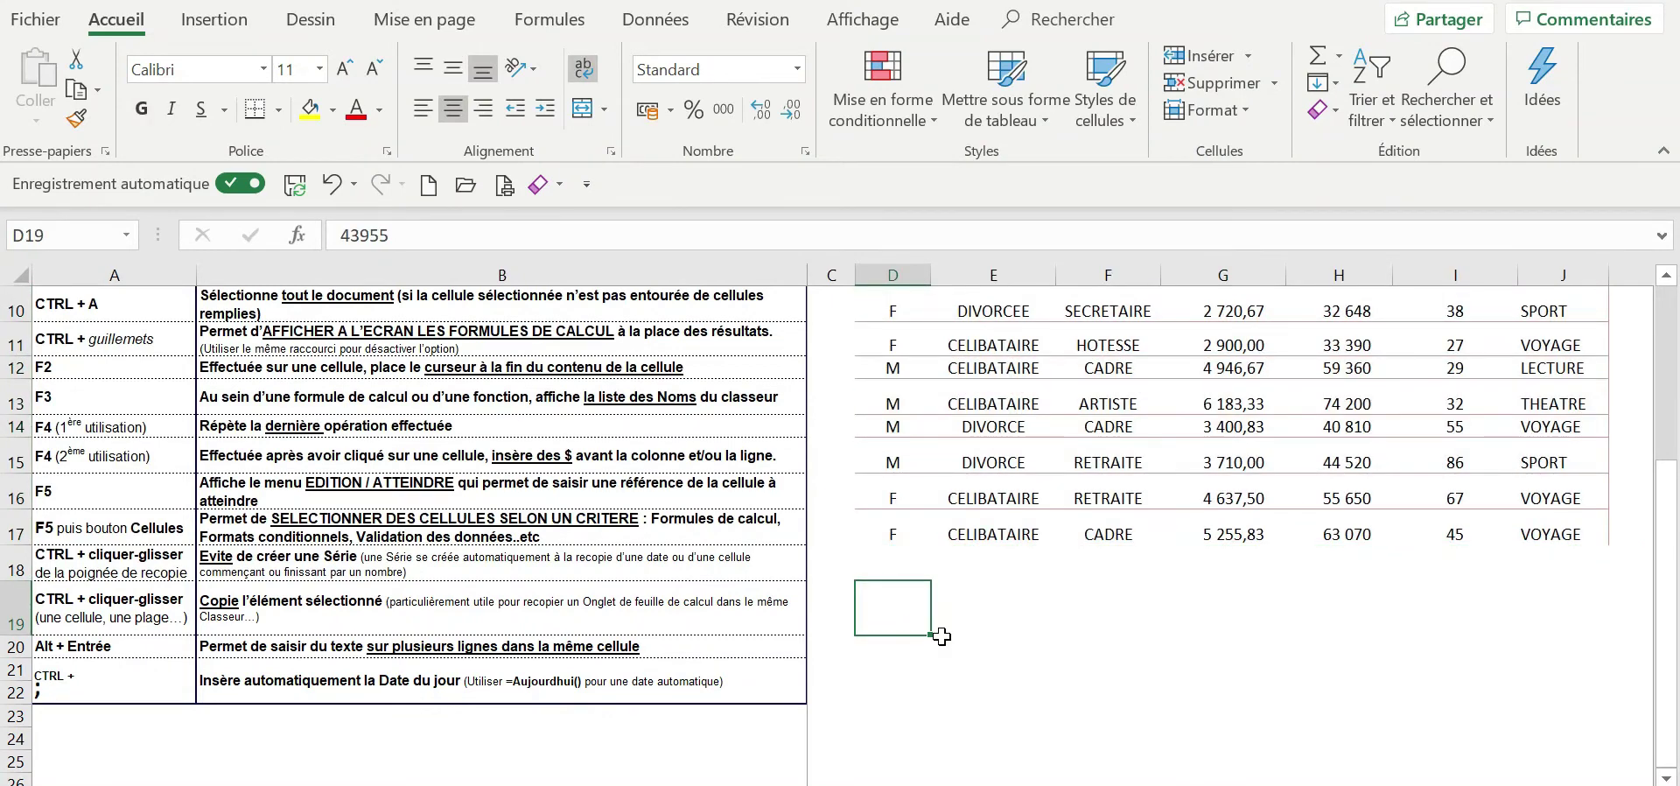
scroll(942, 637, "up", 3)
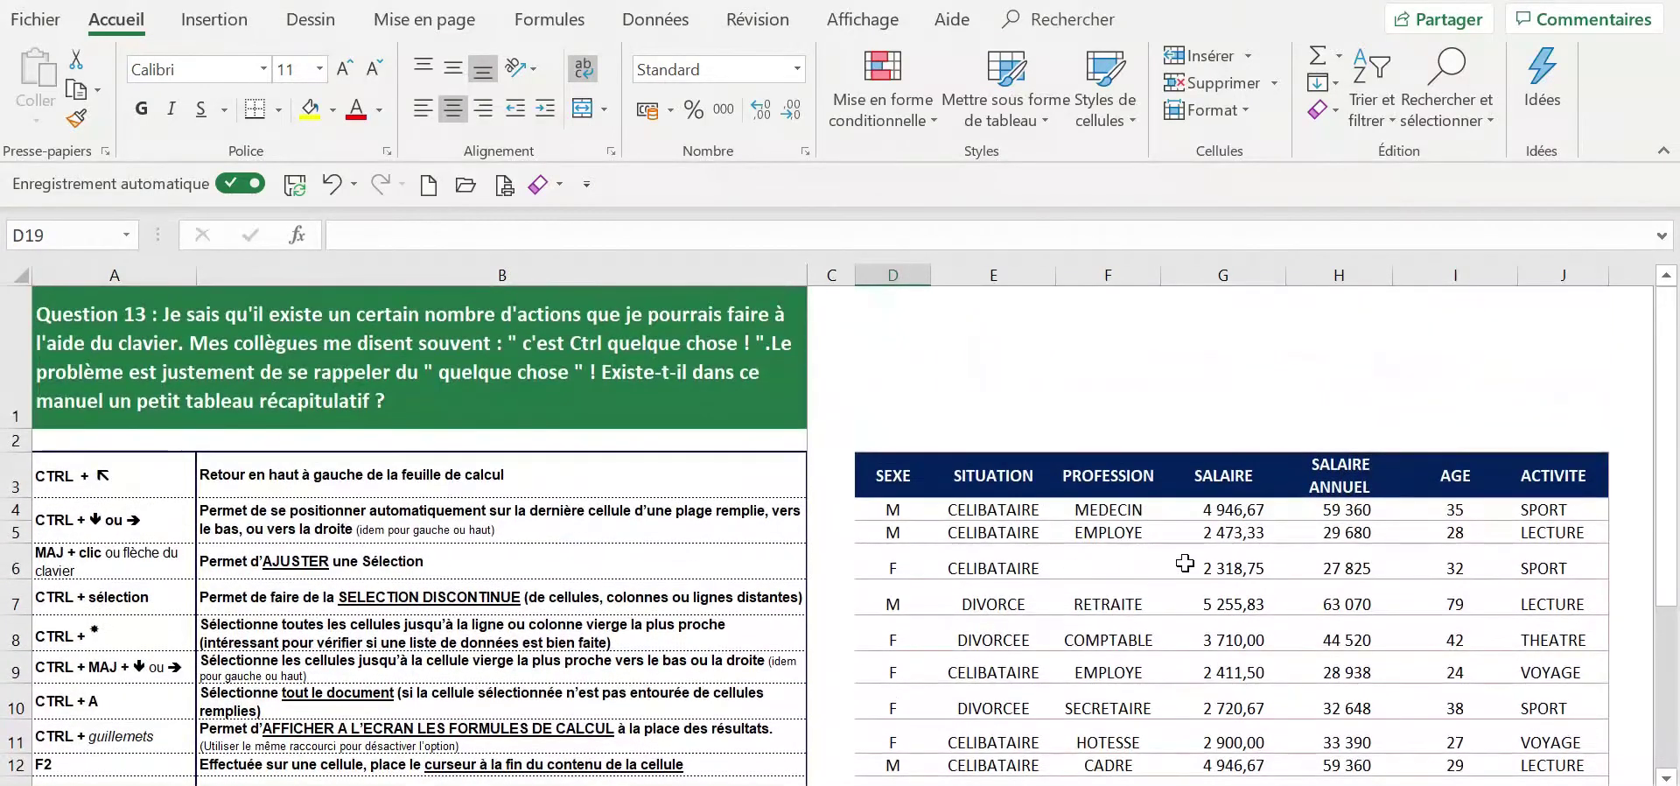
Jump from D4 to the last filled cell of the SEXE column, jump back up, and reselect D4.
left_click(1190, 599)
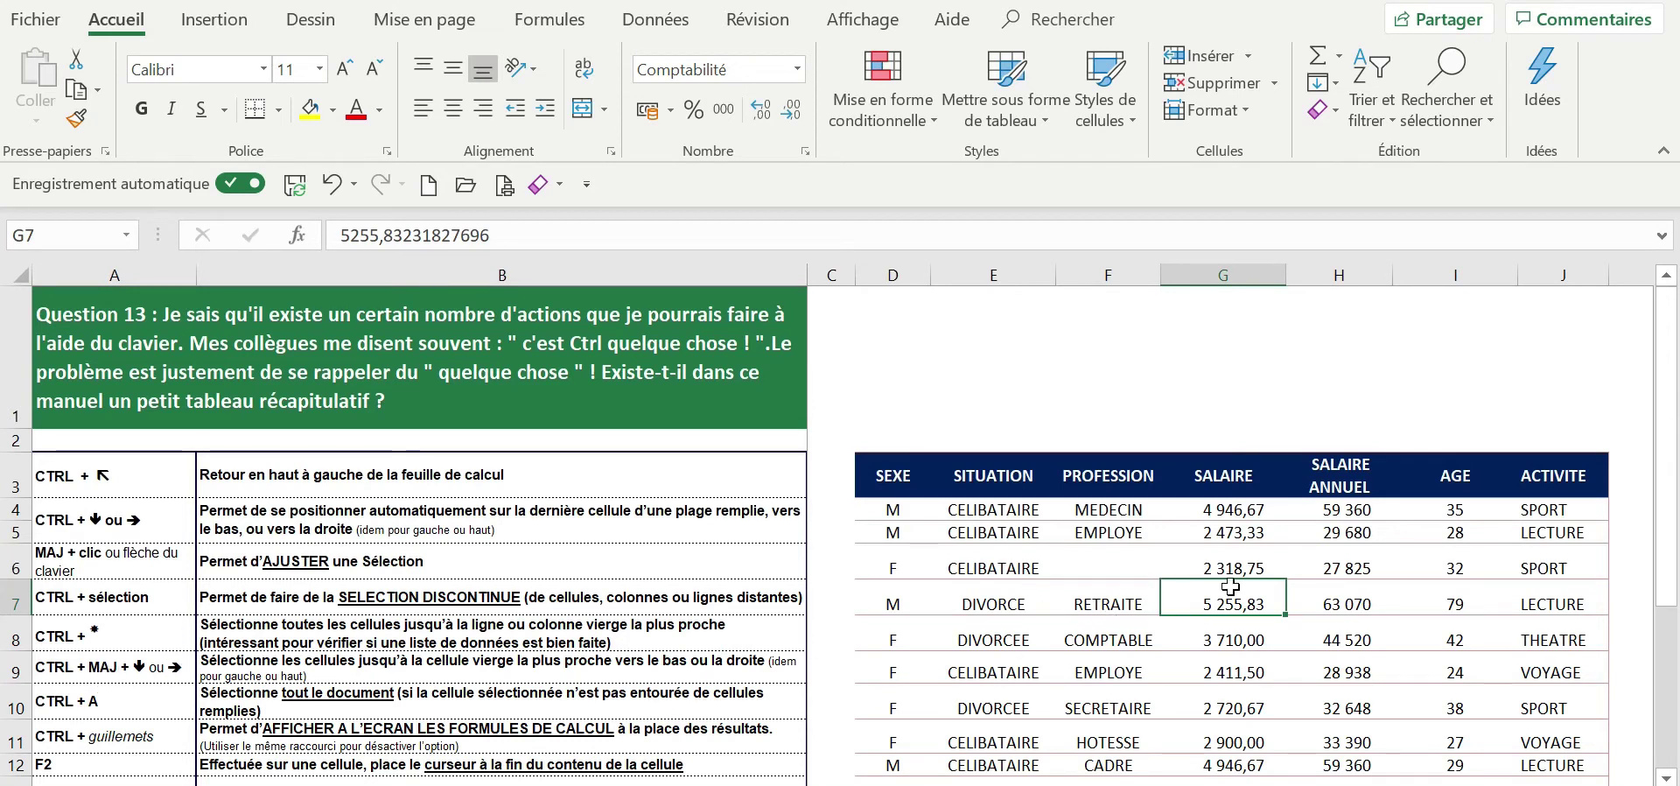
left_click_drag(1665, 596, 1665, 613)
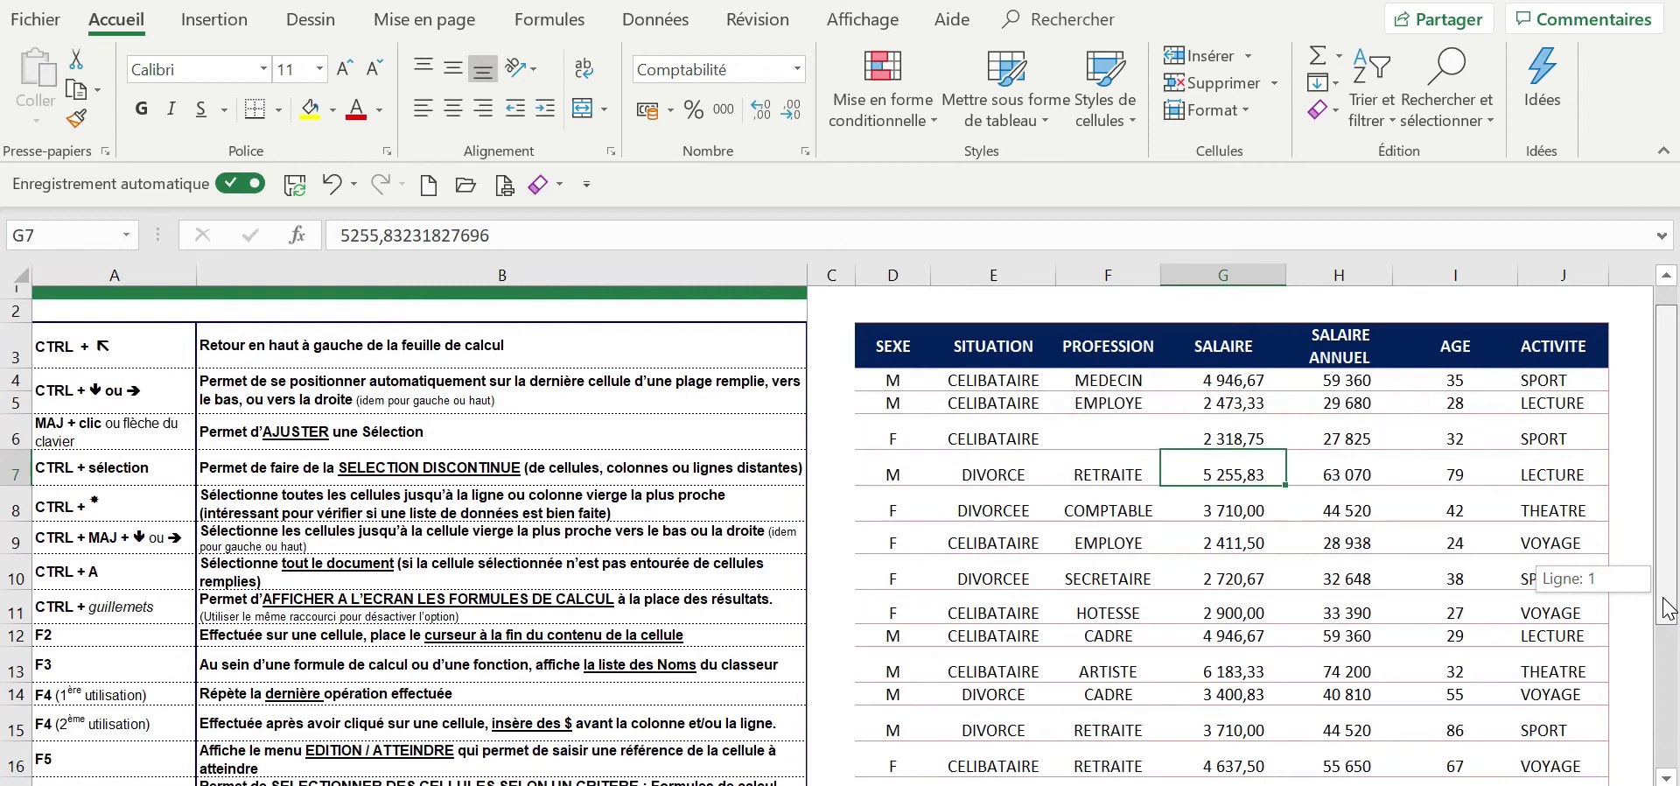
left_click(897, 368)
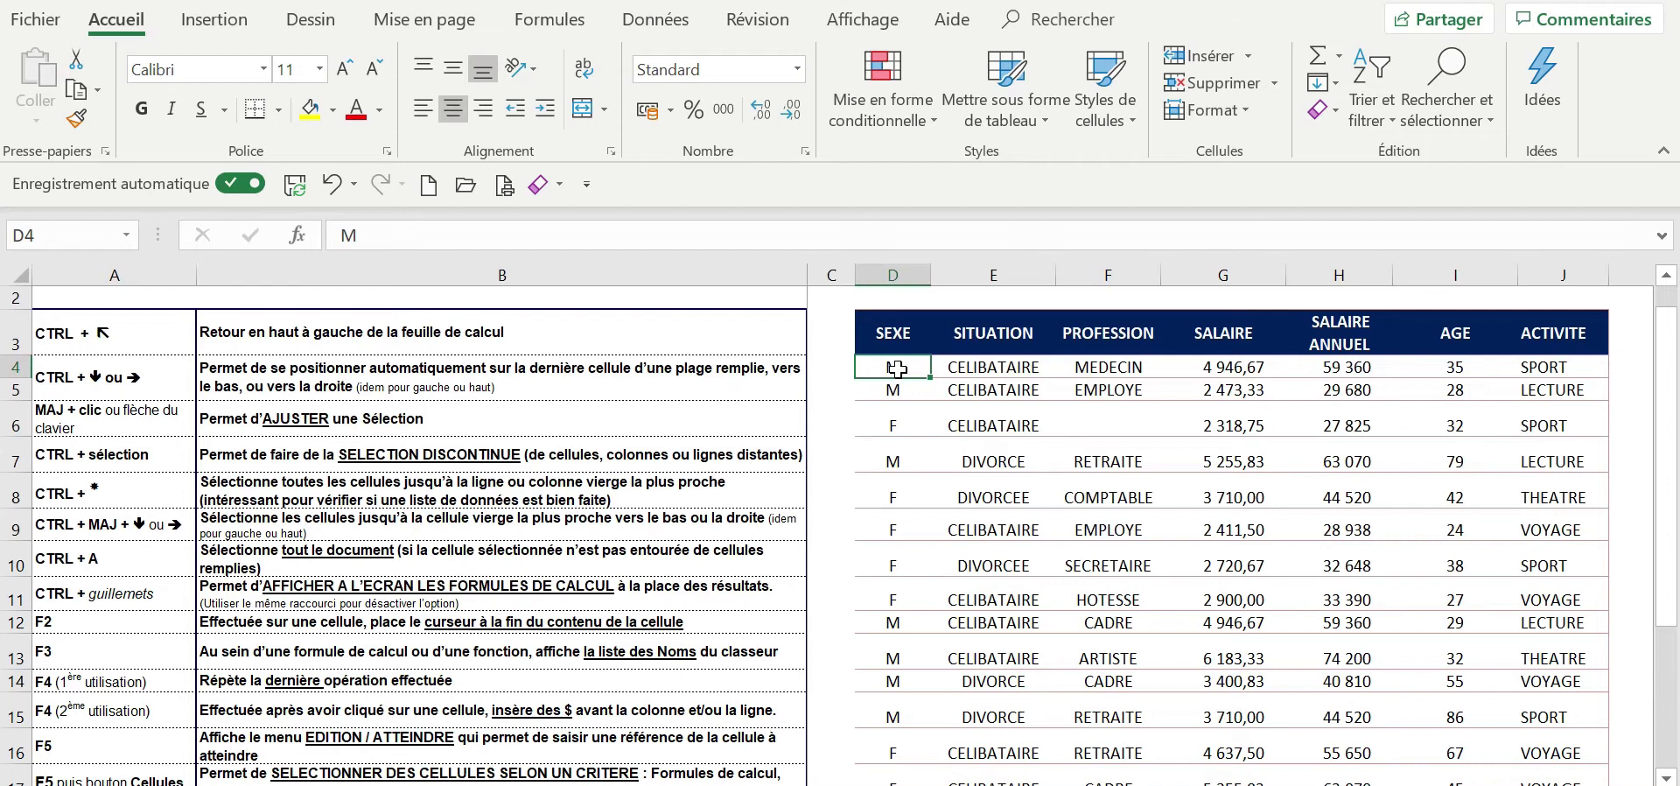
key("ctrl+Down")
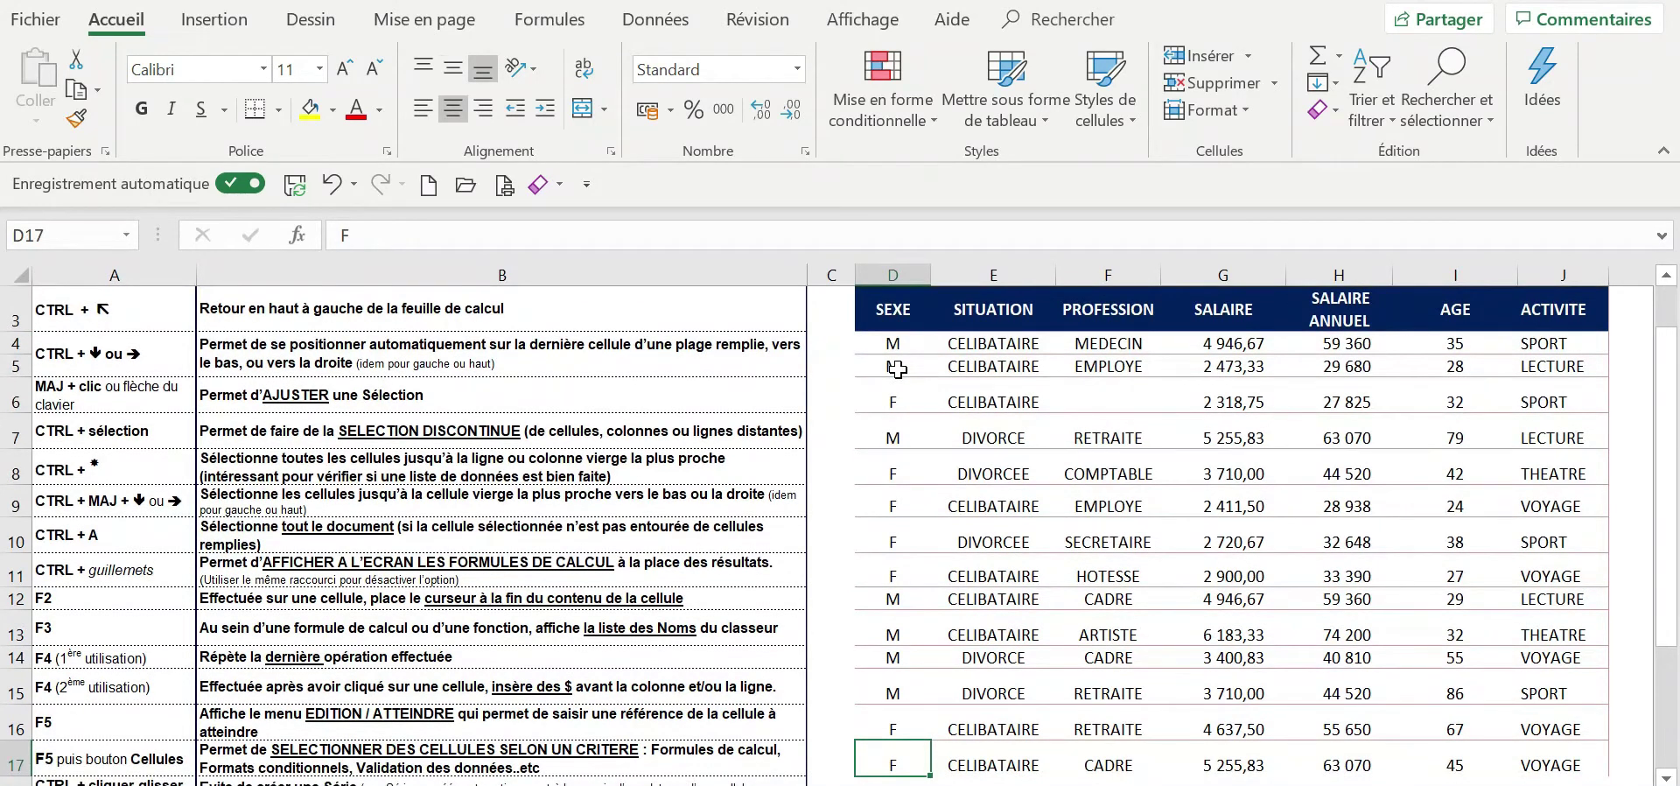
key("ctrl+Up")
left_click(895, 340)
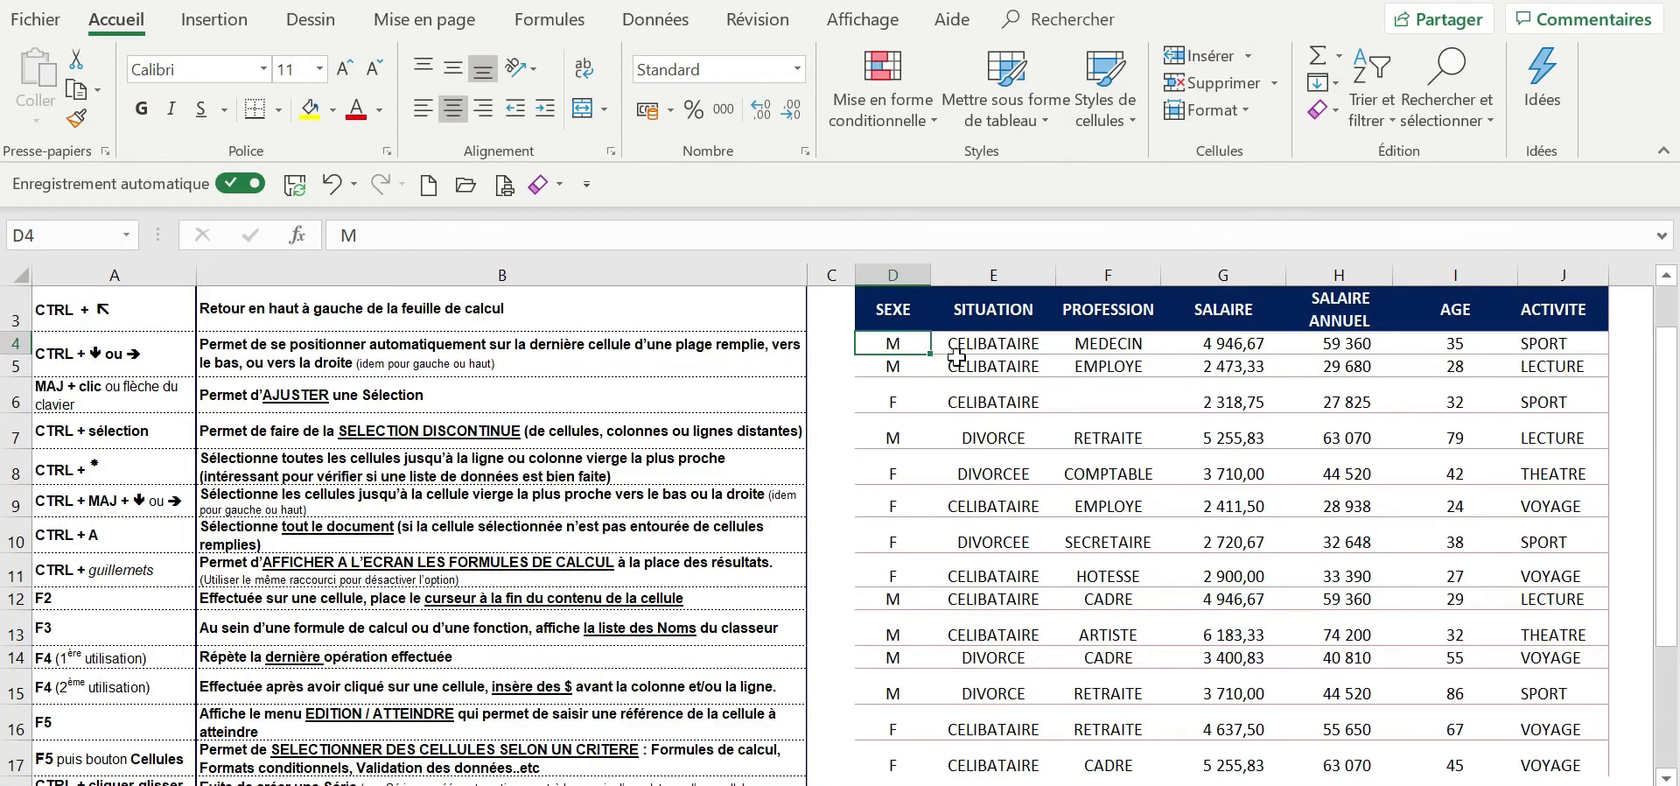
Extend the selection from D4 down to the last filled cell of the SEXE column.
key("ctrl+shift+Down")
scroll(923, 360, "down", 1)
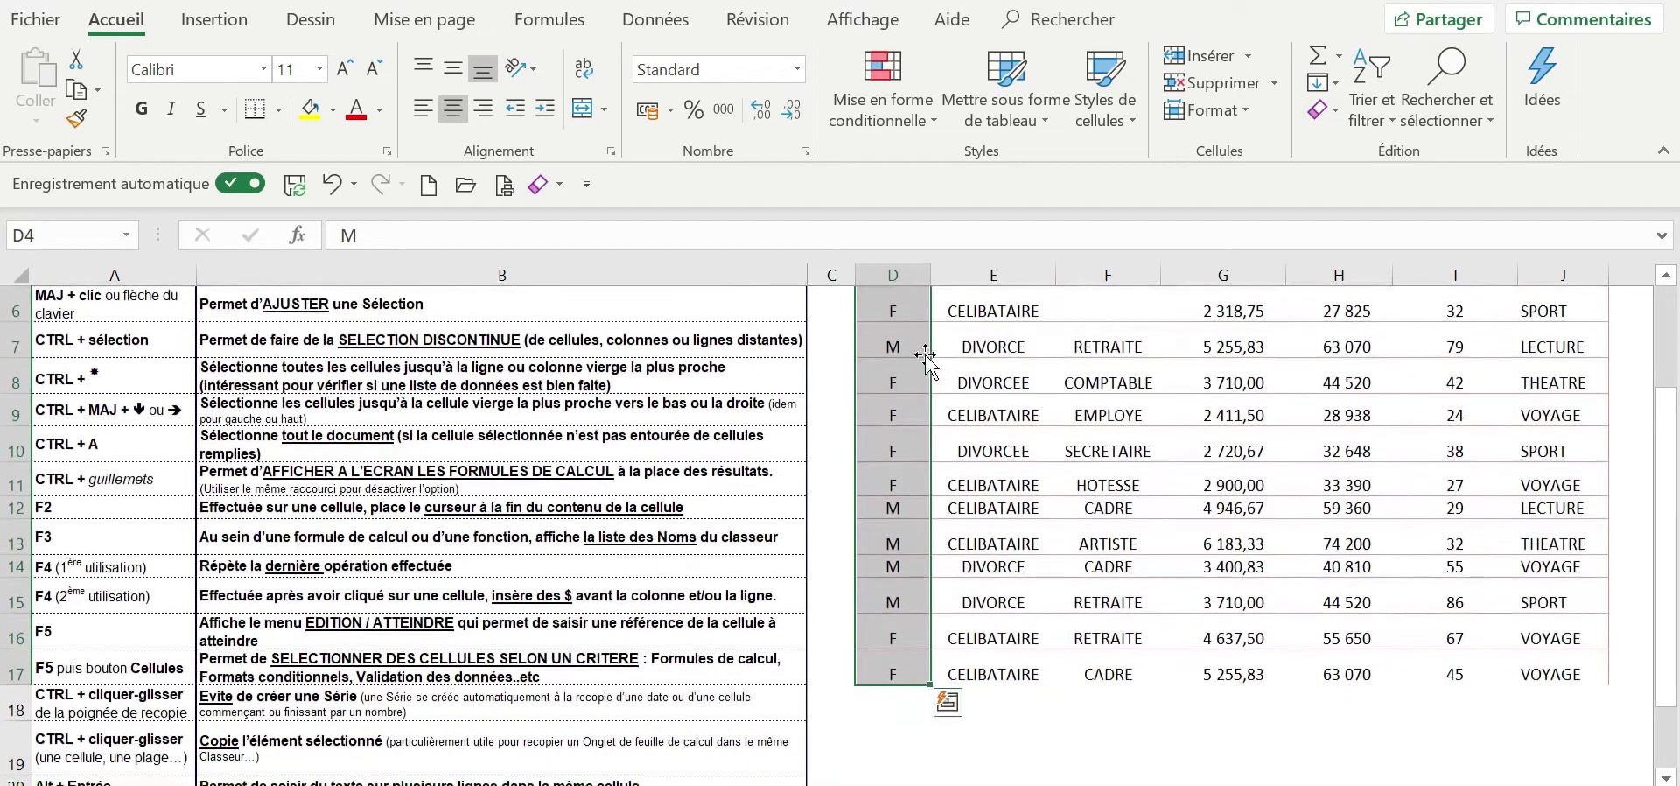
scroll(1008, 568, "up", 1)
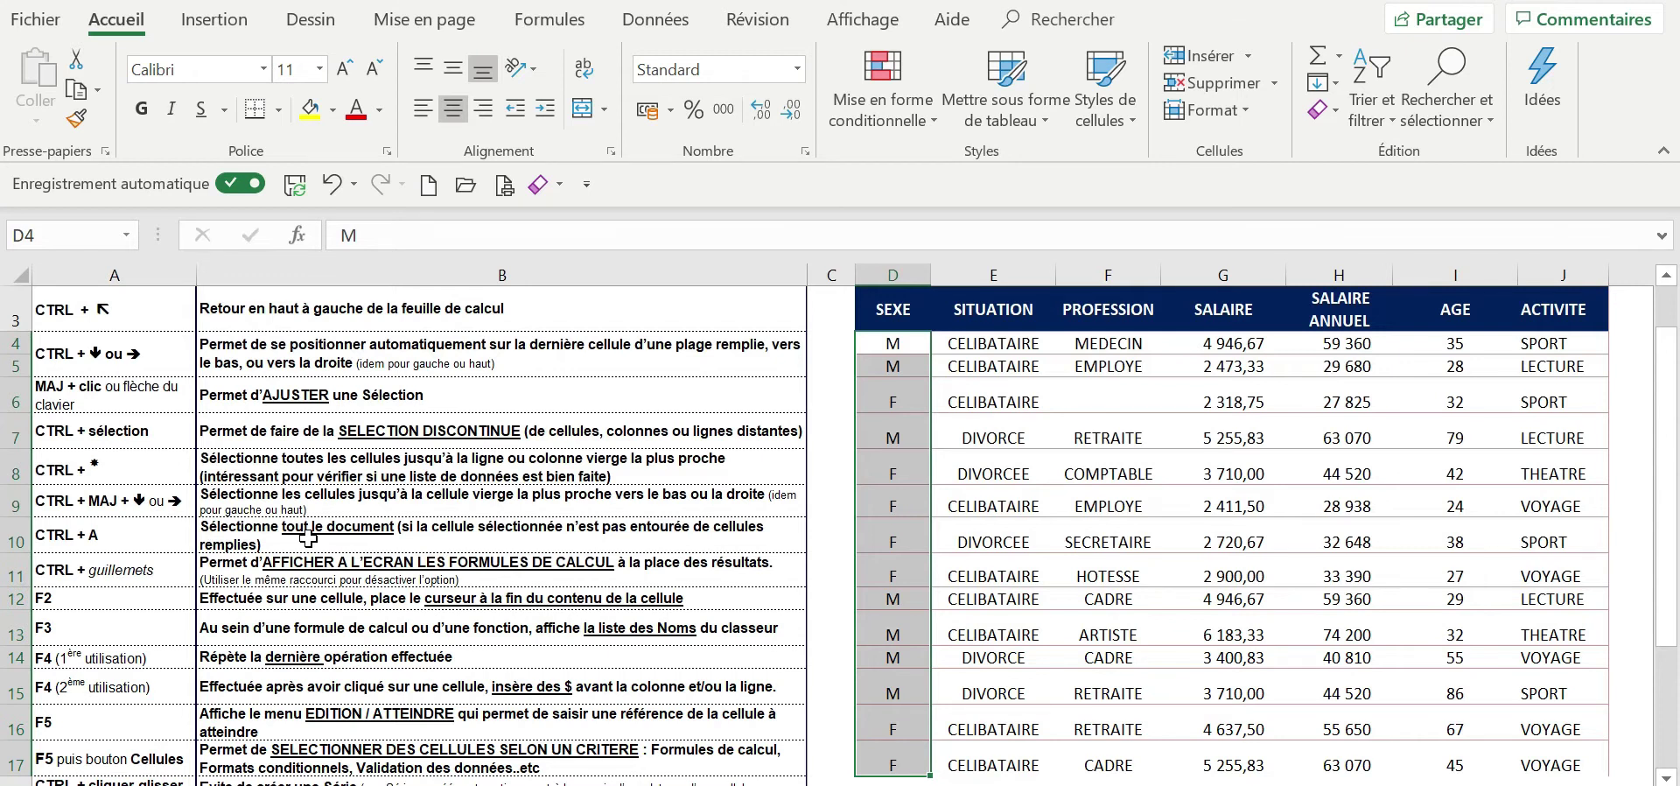
Select the whole data table from cell G8, and the whole shortcut list in columns A and B from cell B7.
left_click(1196, 473)
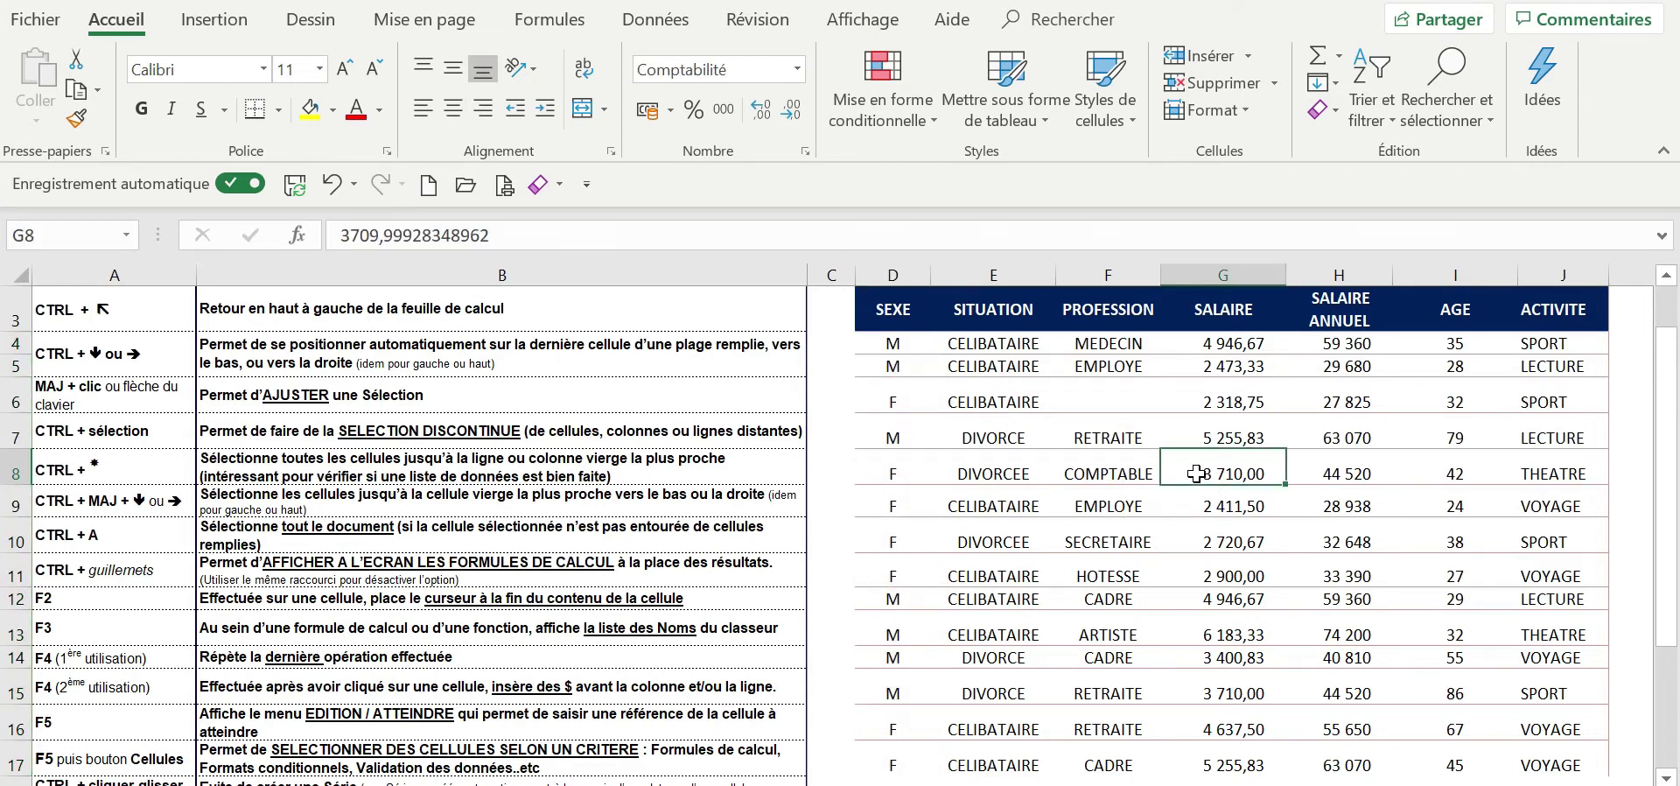
key("ctrl+asterisk")
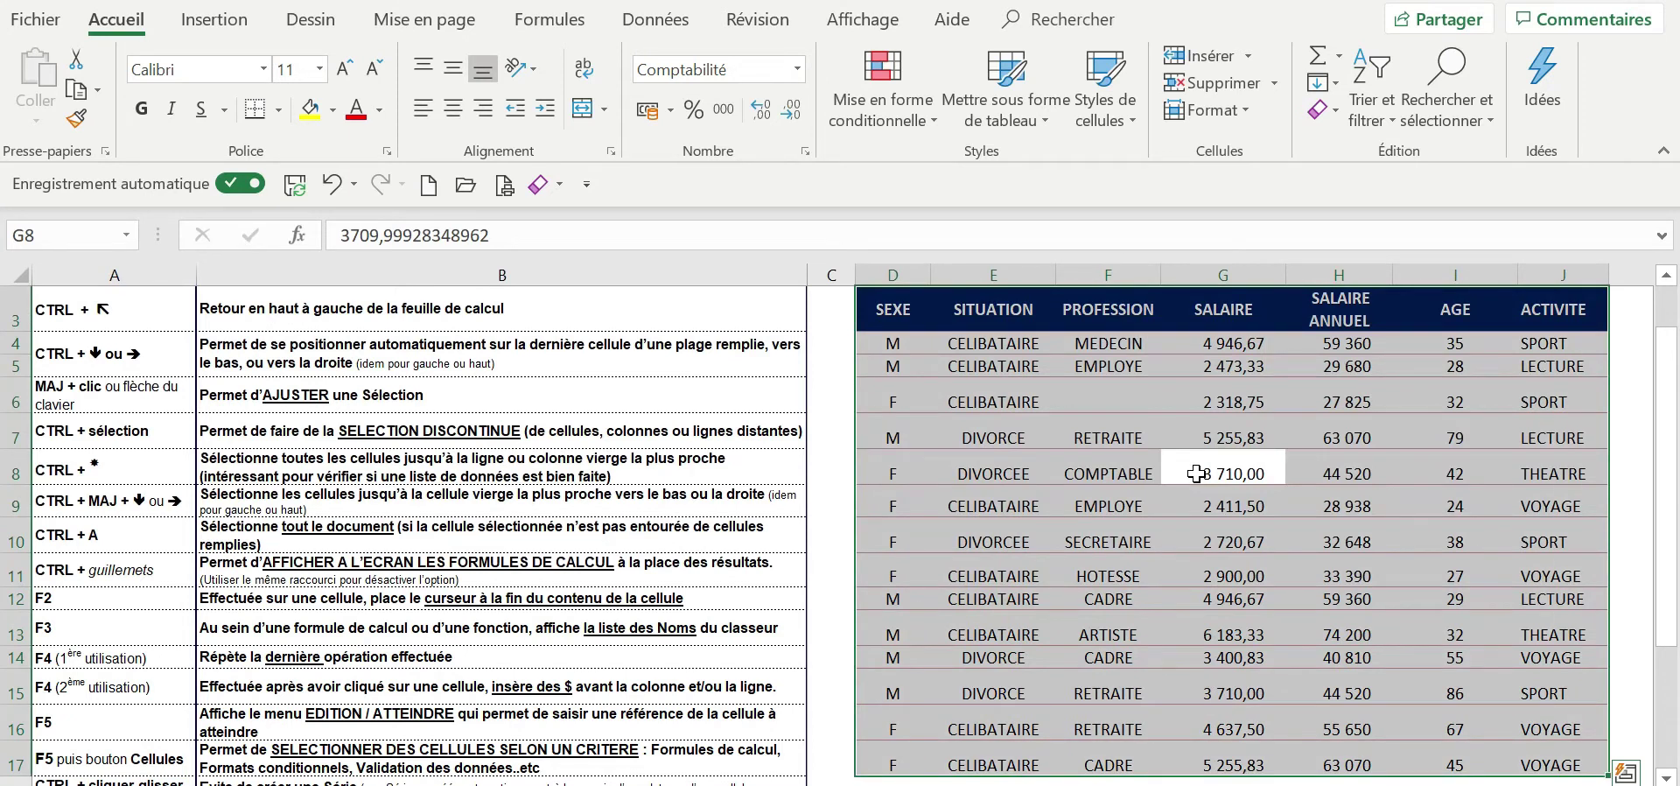
left_click(454, 439)
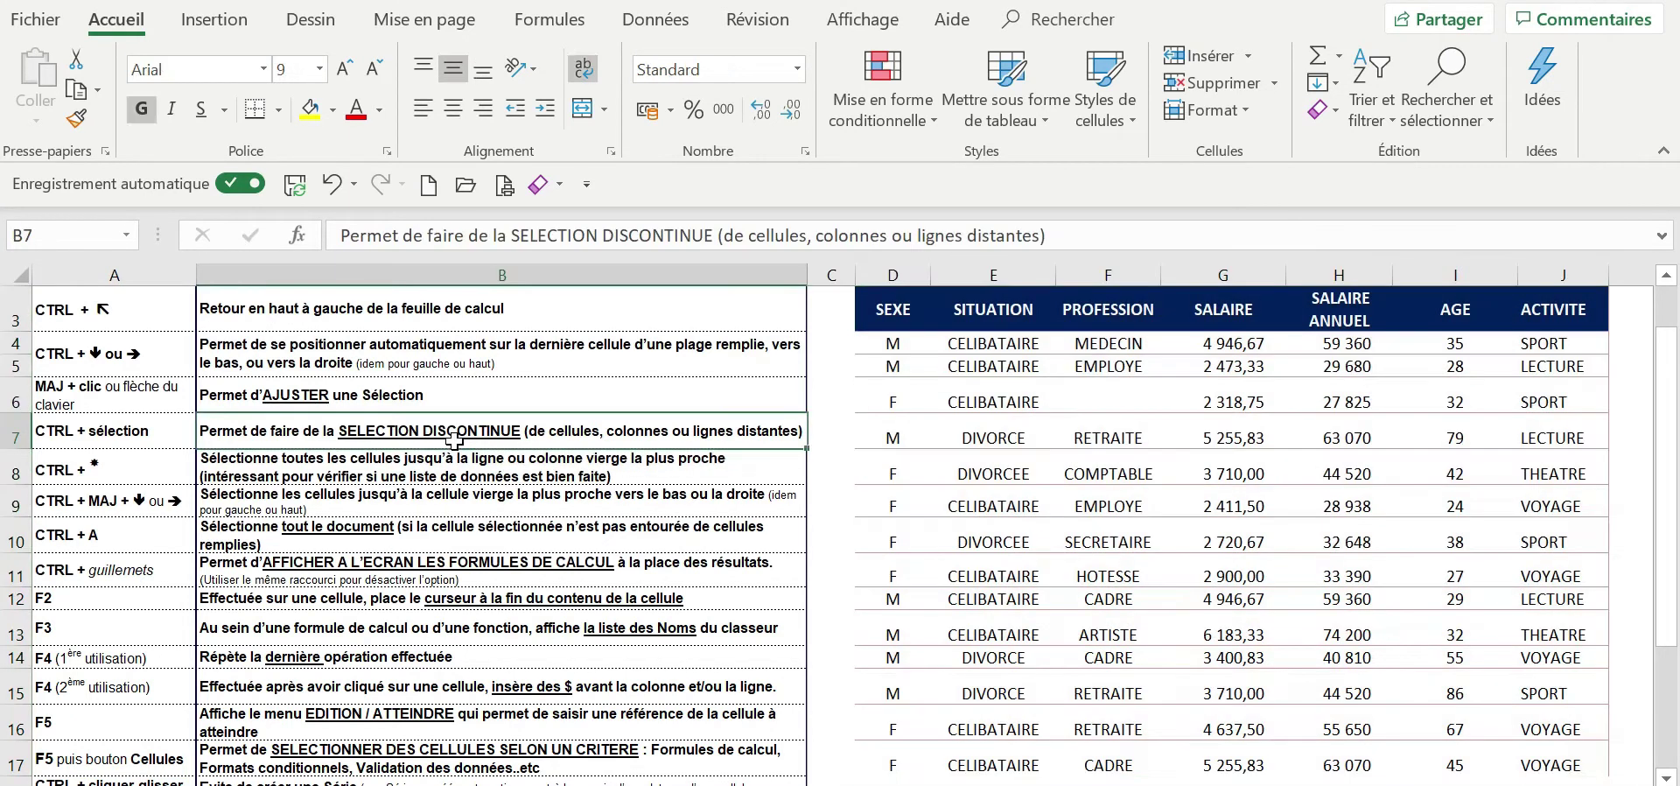
key("ctrl+a")
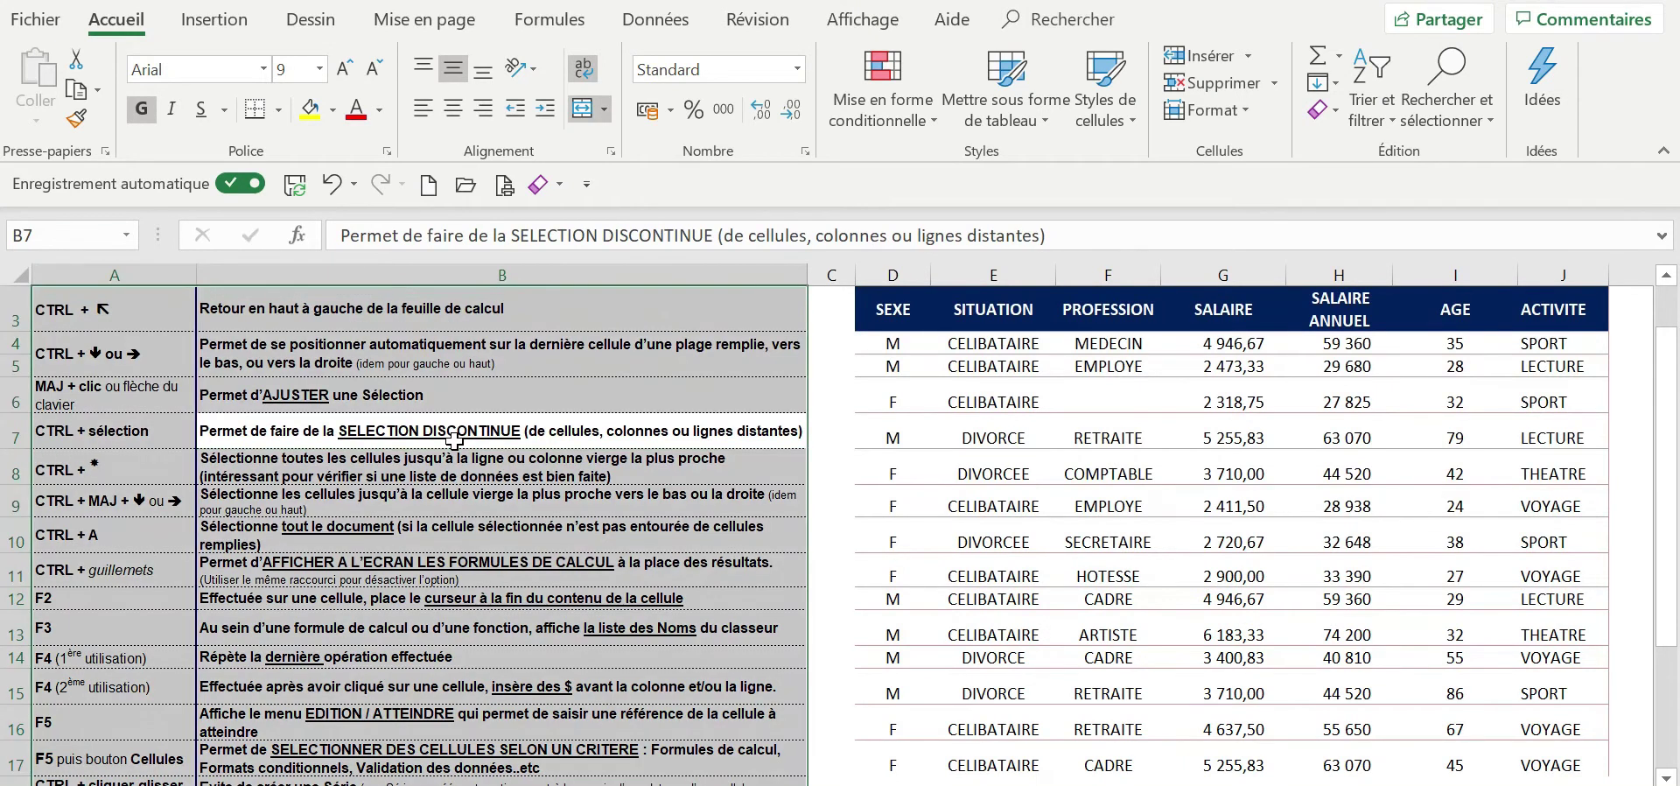
scroll(625, 401, "up", 1)
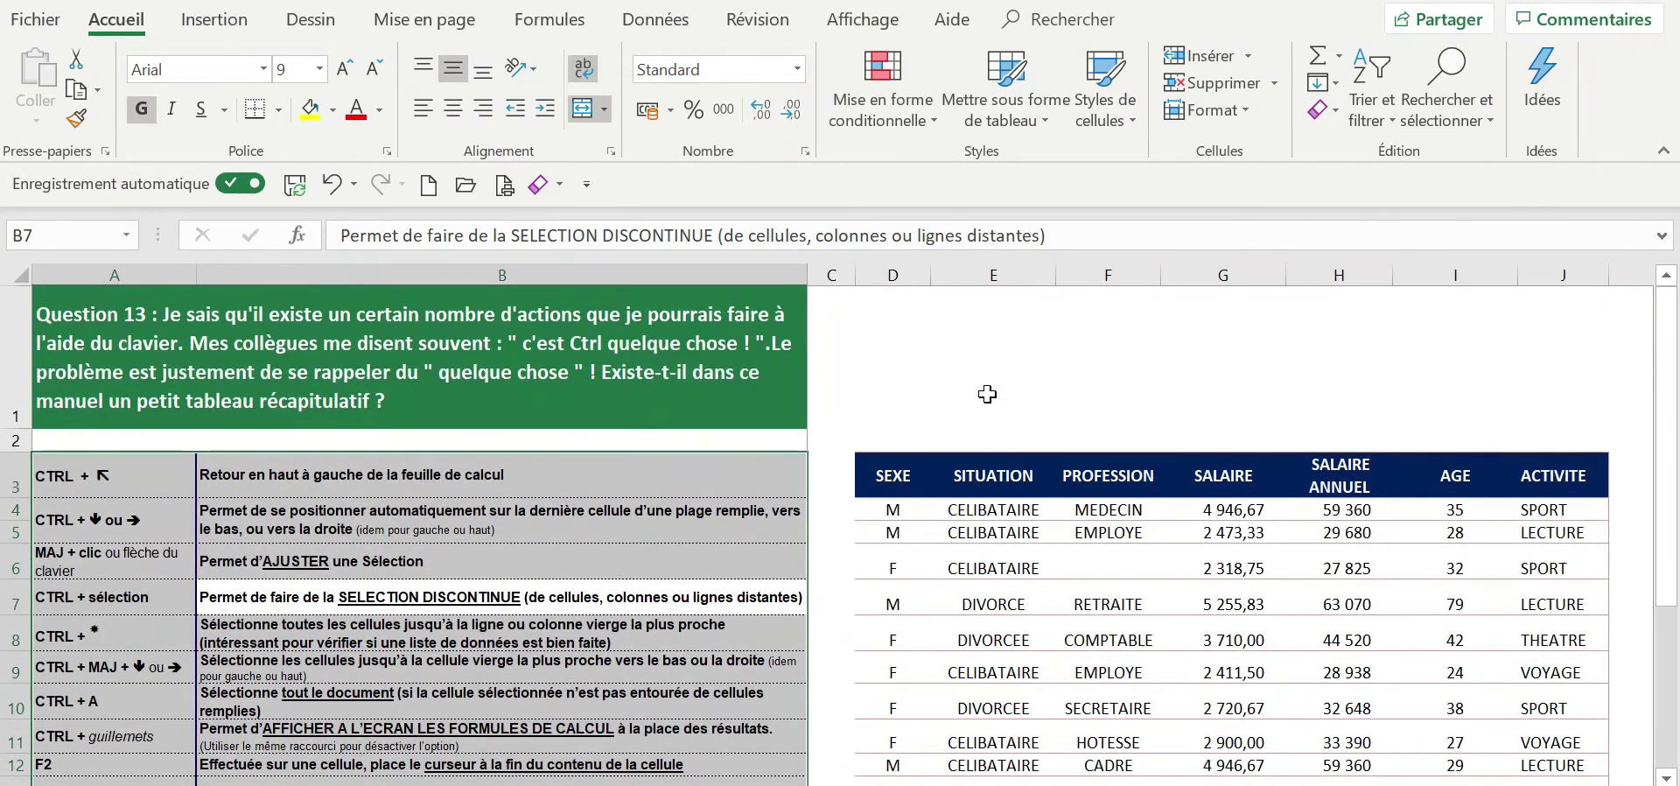
Select the entire worksheet starting from the empty cell F1, and clear the selection at A11.
left_click(1116, 344)
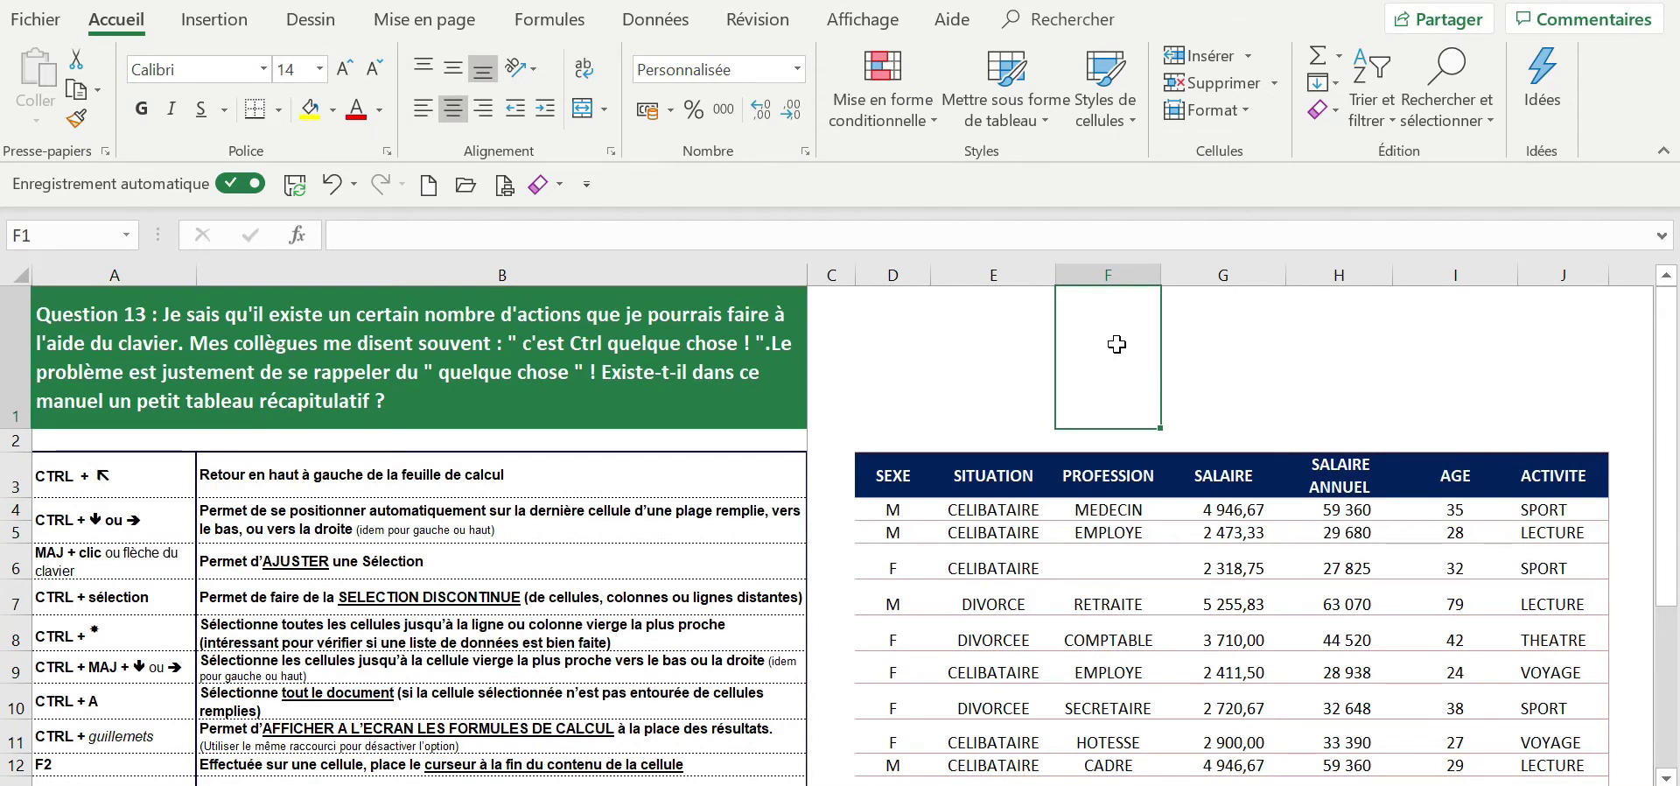
key("ctrl+a")
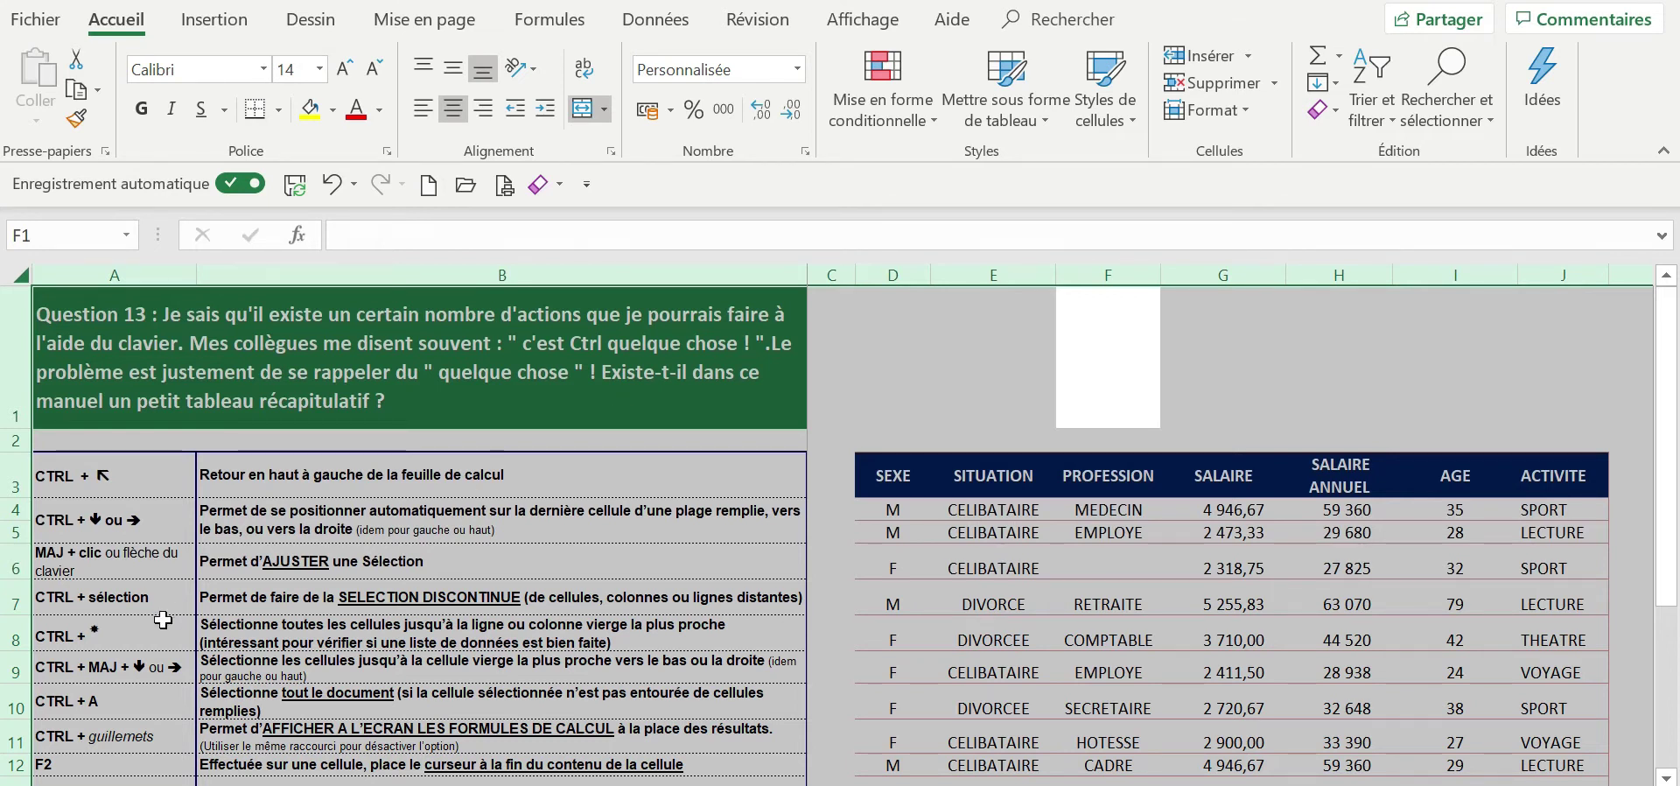
left_click(123, 734)
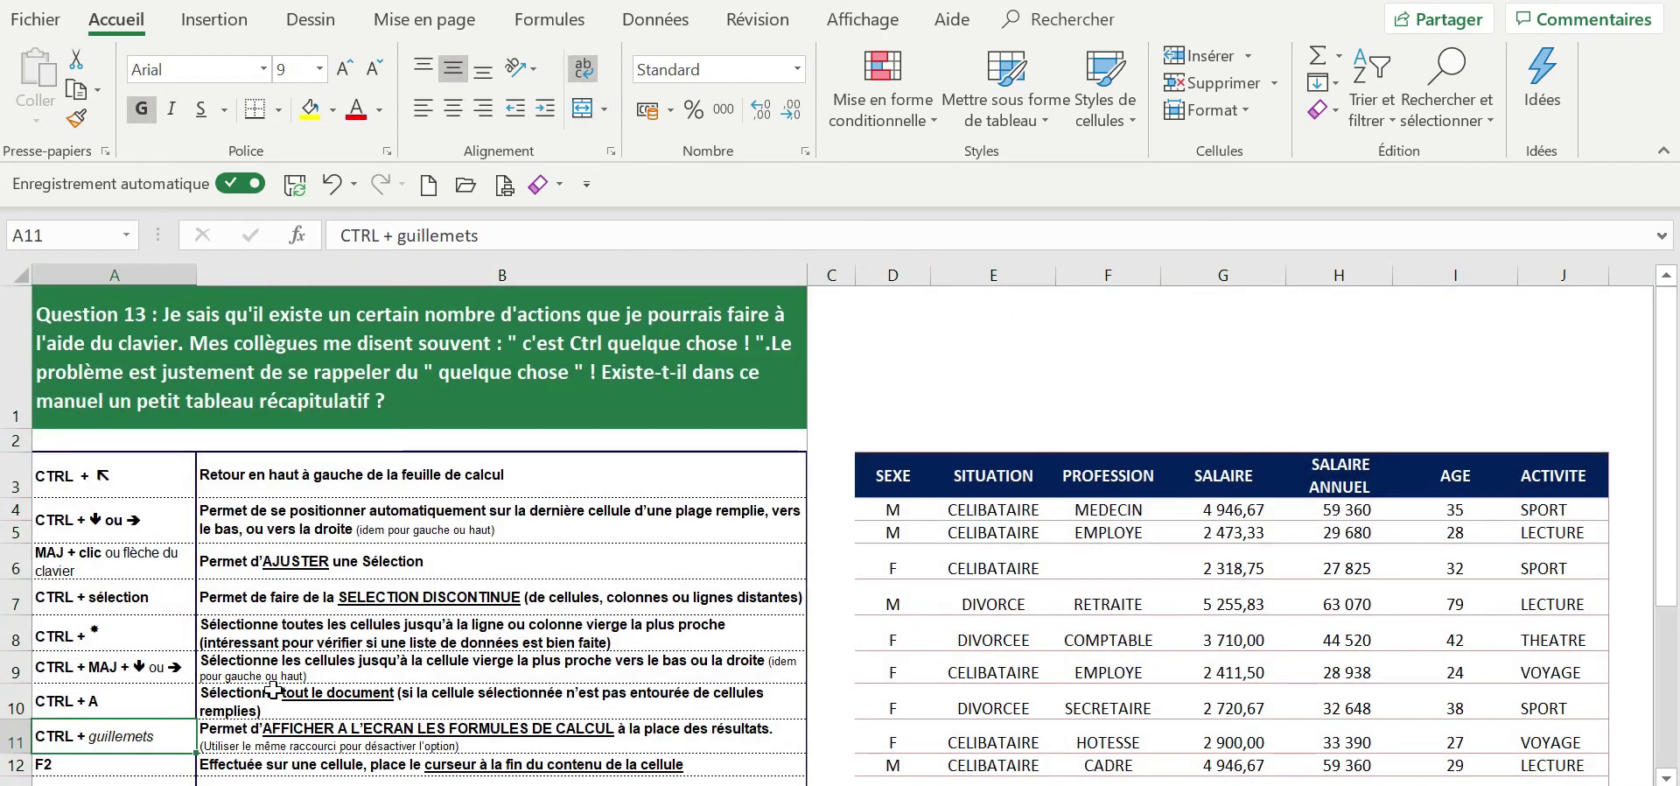
Display the worksheet's formulas in the cells in place of their results.
scroll(273, 690, "down", 1)
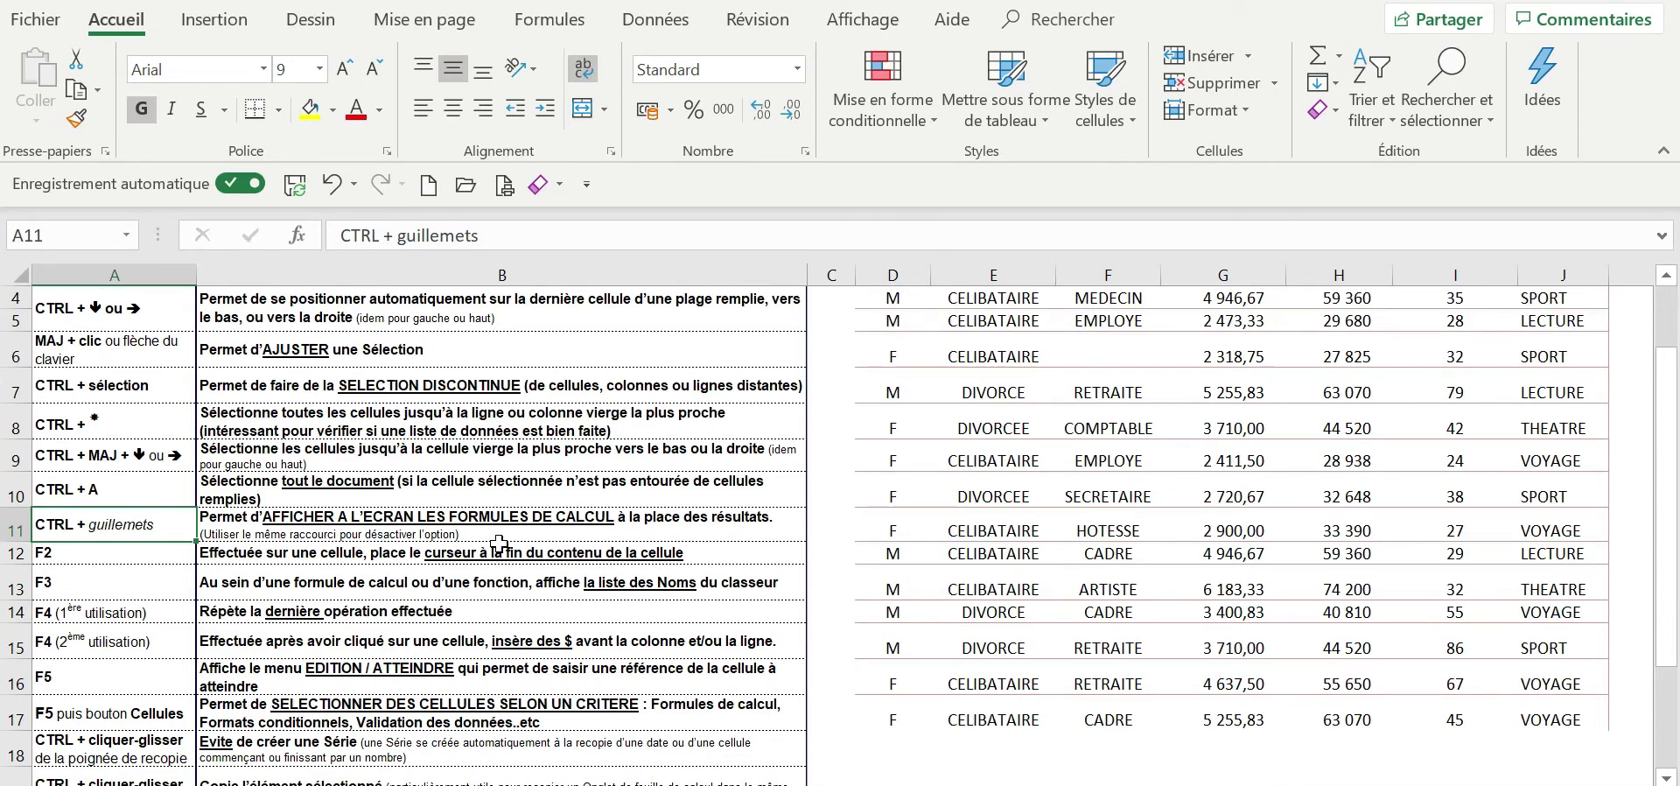
scroll(1225, 610, "up", 1)
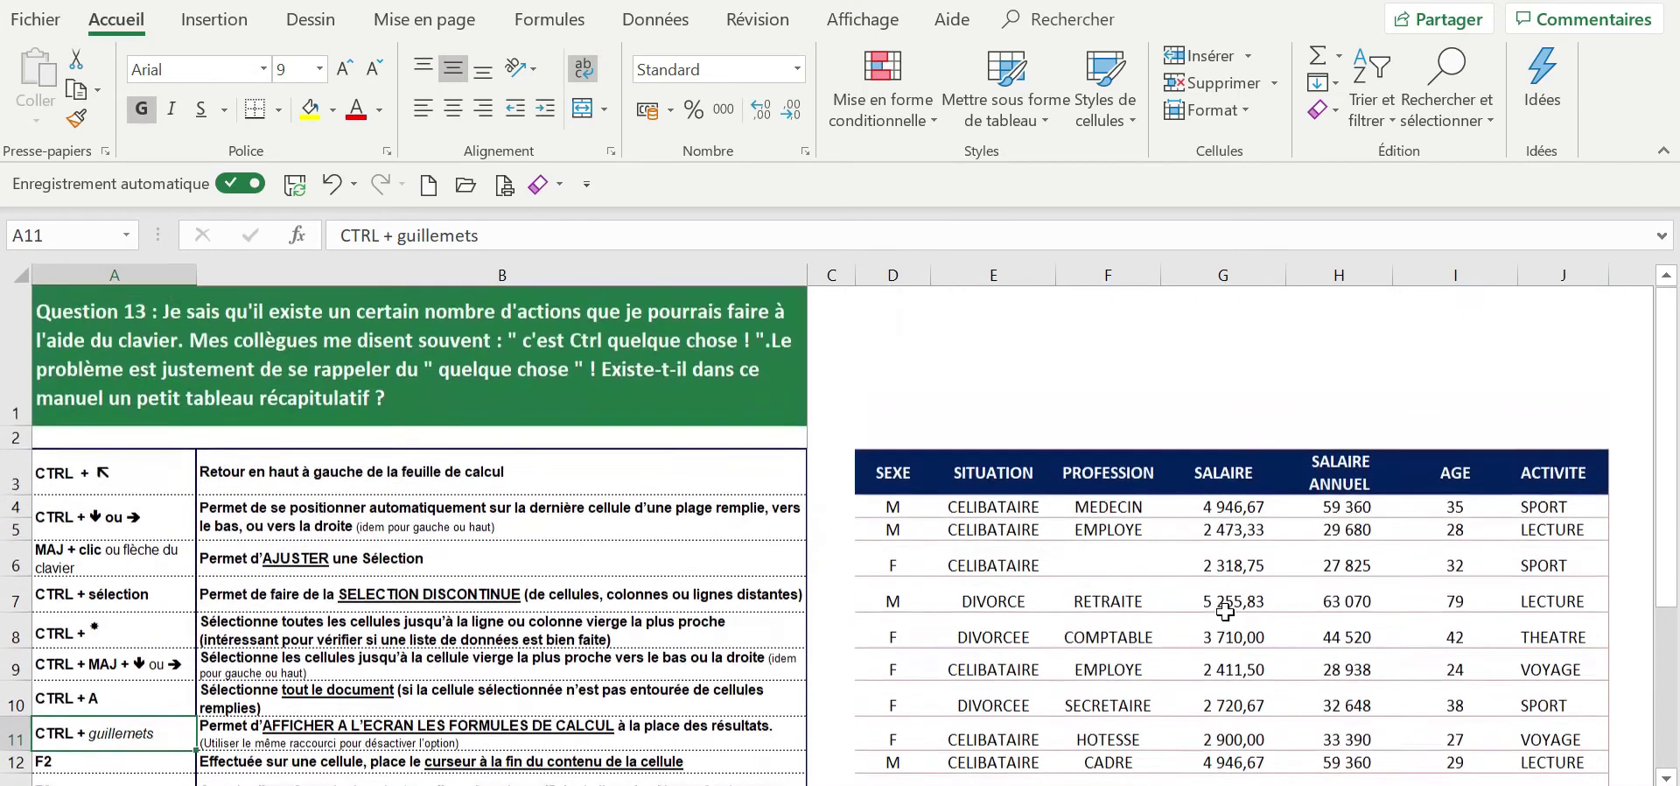
scroll(1234, 611, "down", 1)
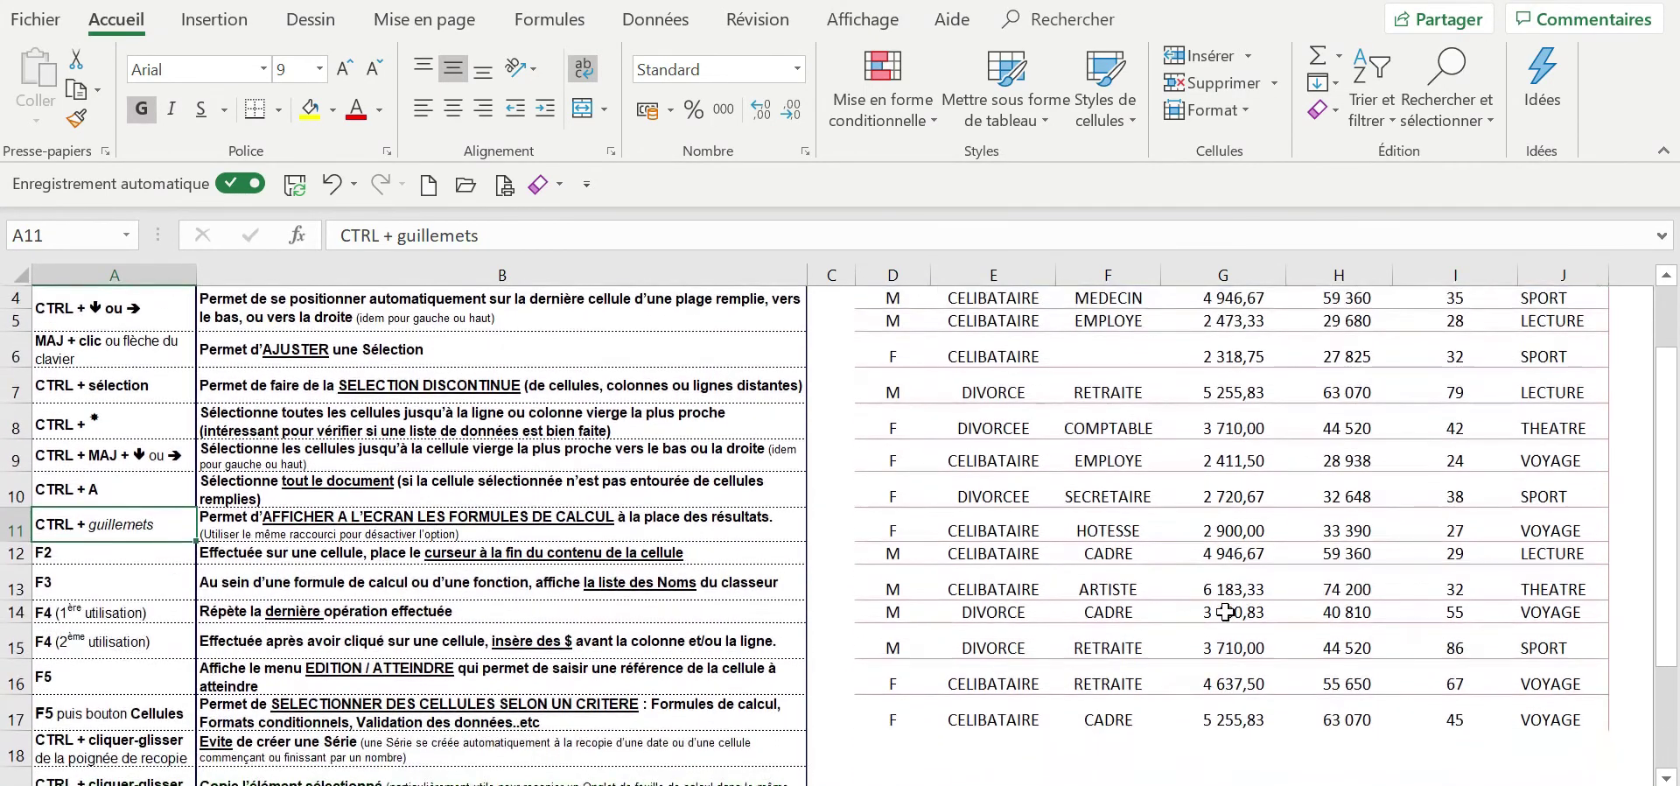
scroll(1295, 525, "up", 1)
left_click_drag(1662, 507, 1667, 522)
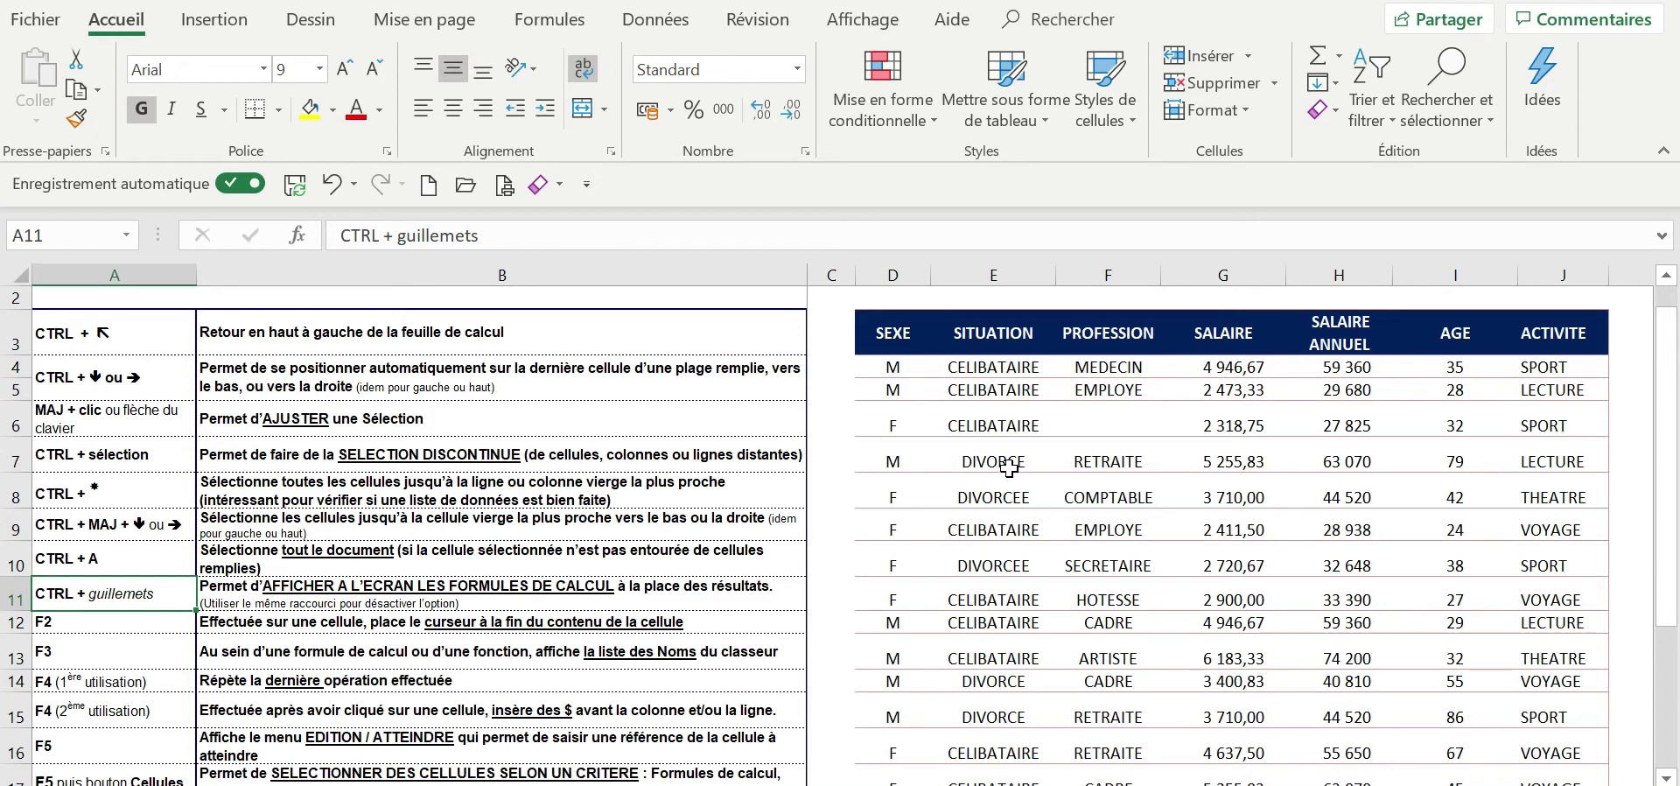
key("ctrl+quotedbl")
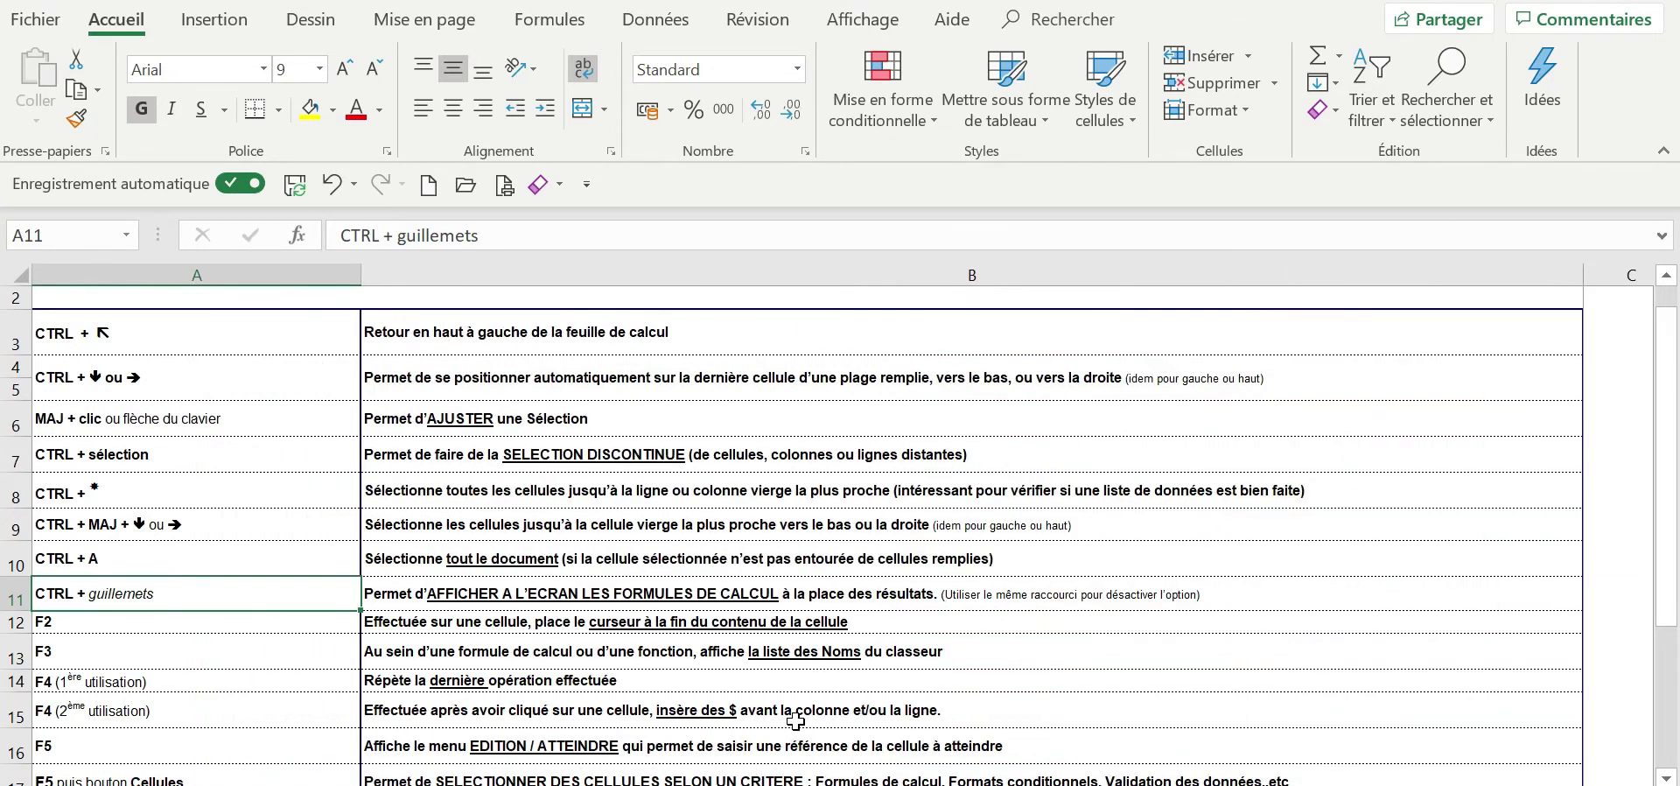
key("ctrl+quotedbl")
Narrow column B until the SALAIRE and SALAIRE ANNUEL columns with their formulas fit beside the shortcut list.
scroll(1618, 535, "right", 1)
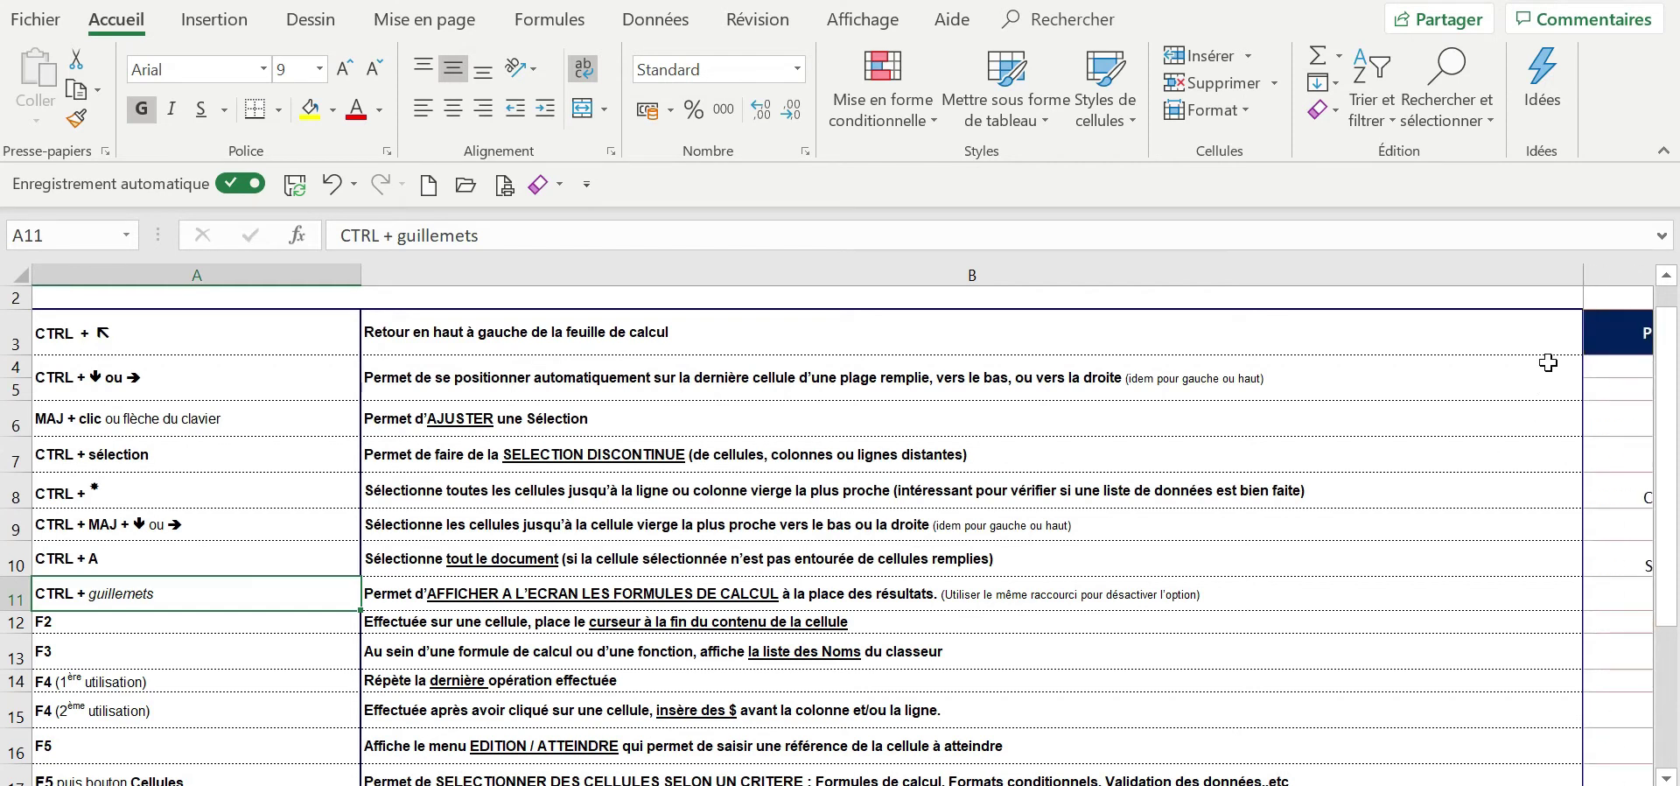
left_click(1585, 265)
left_click(1583, 270)
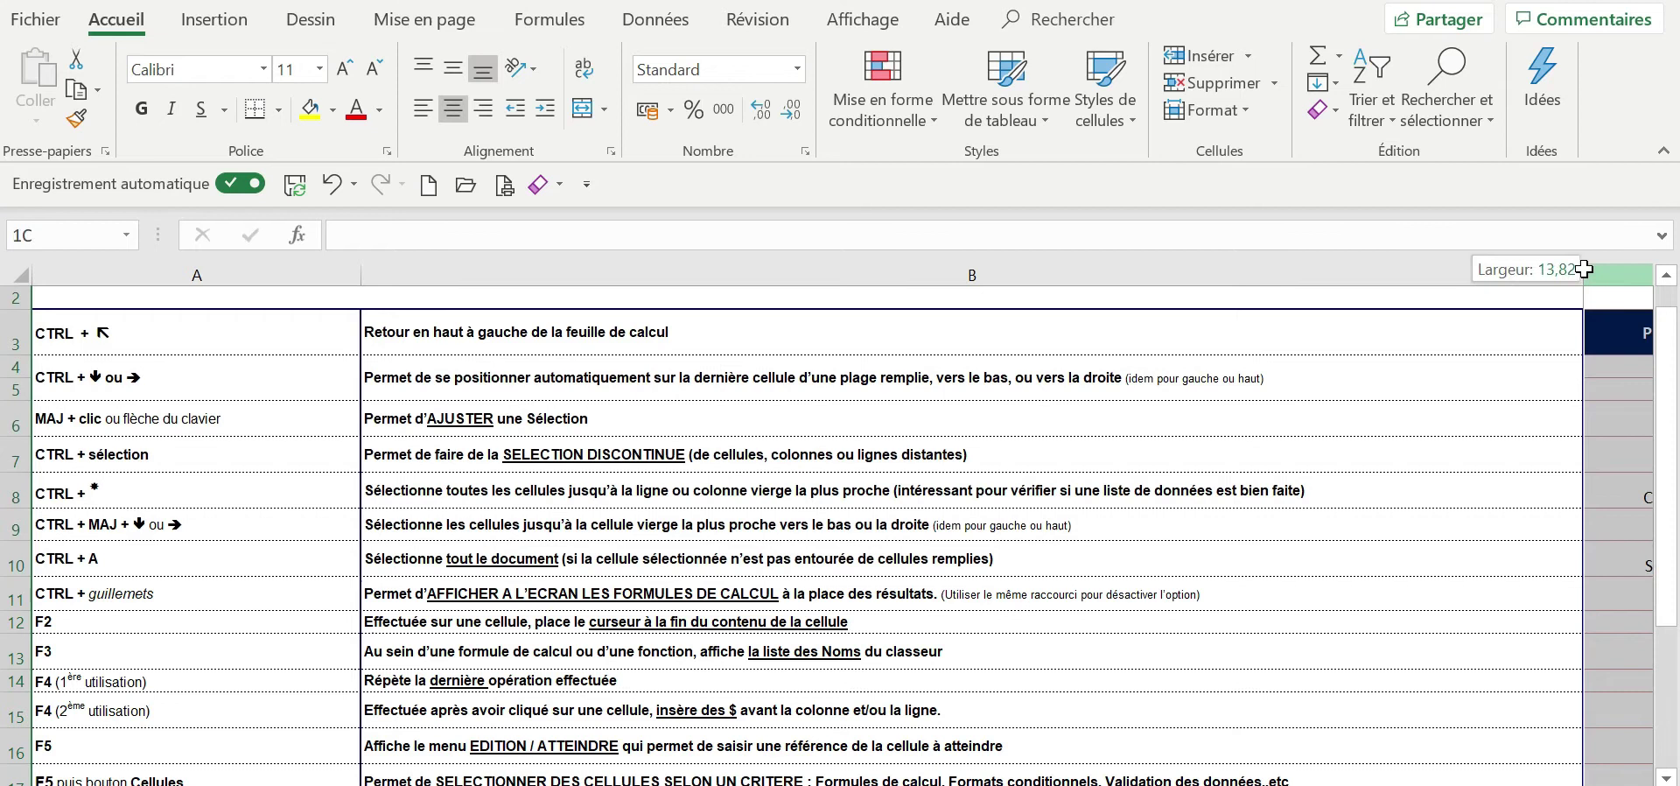
left_click_drag(1583, 274, 781, 278)
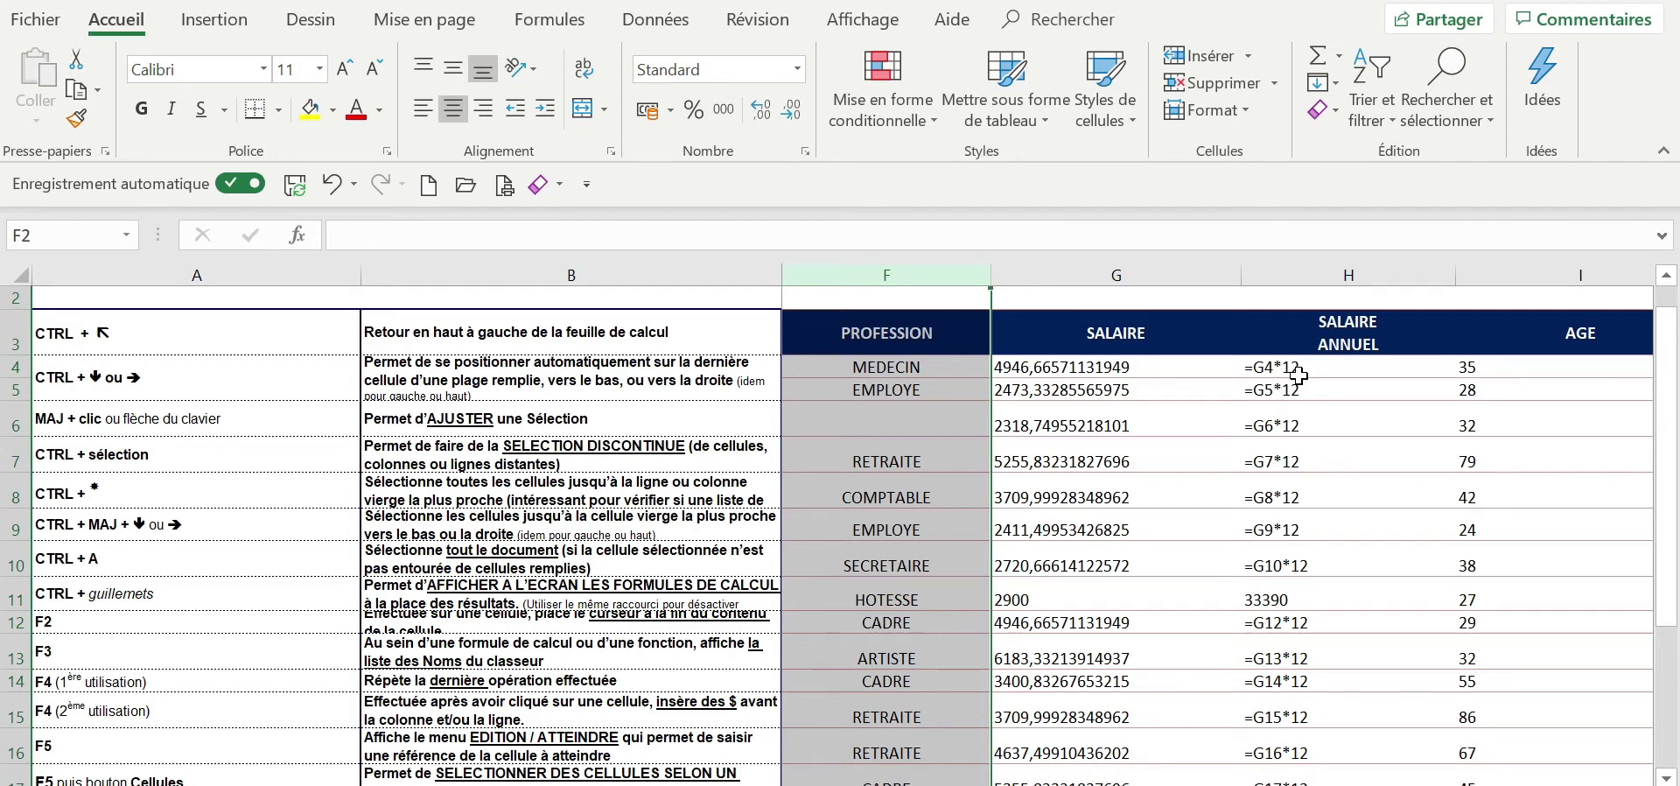
Turn the formula display off, widen column B so its descriptions are readable again, and select B3.
key("ctrl+grave")
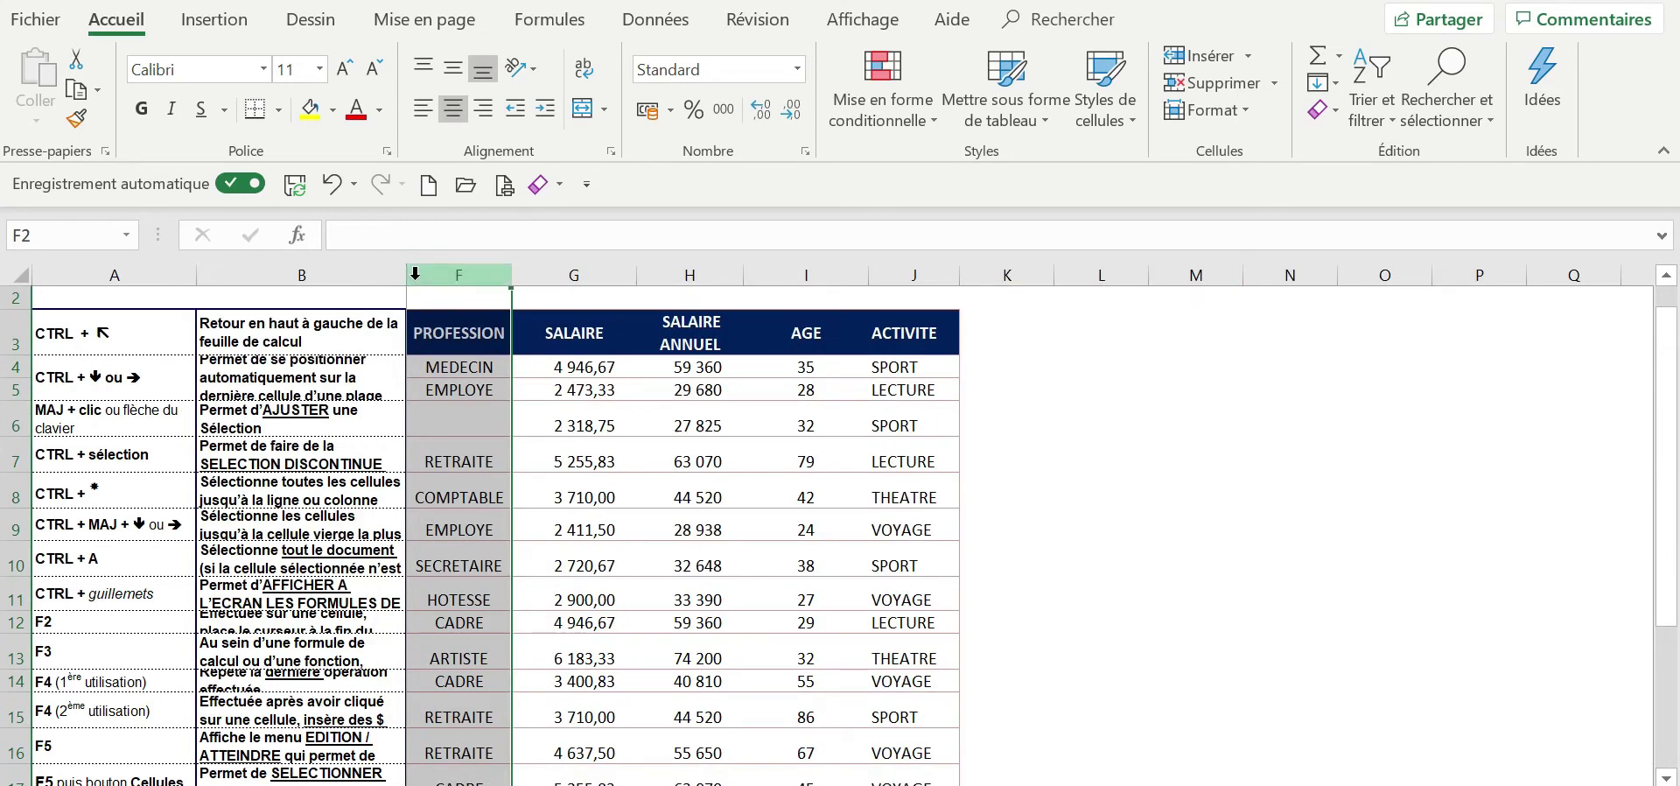
left_click_drag(404, 274, 847, 271)
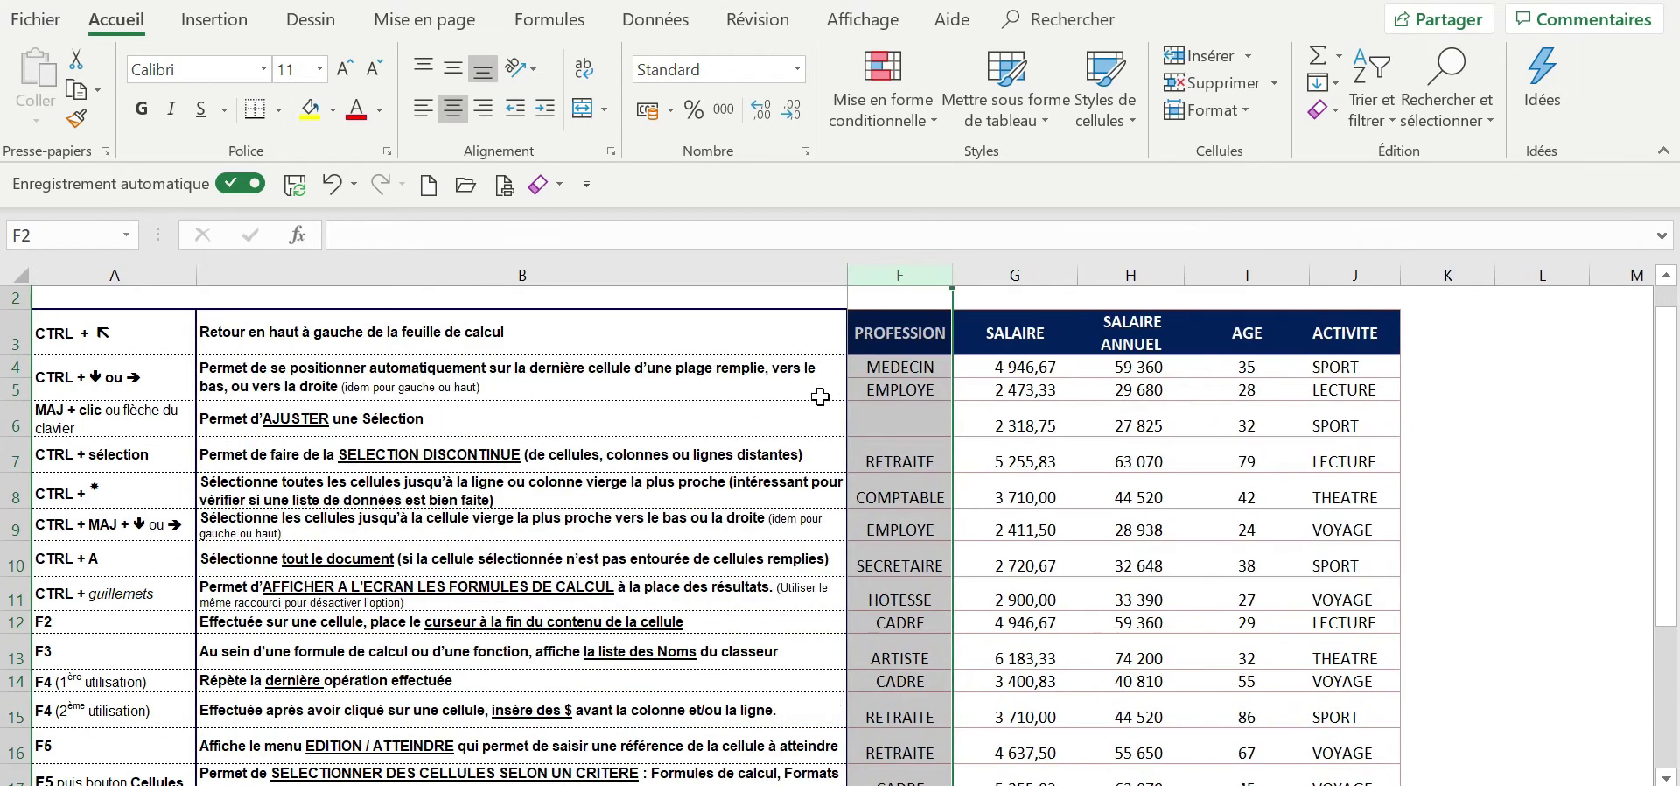
left_click(836, 276)
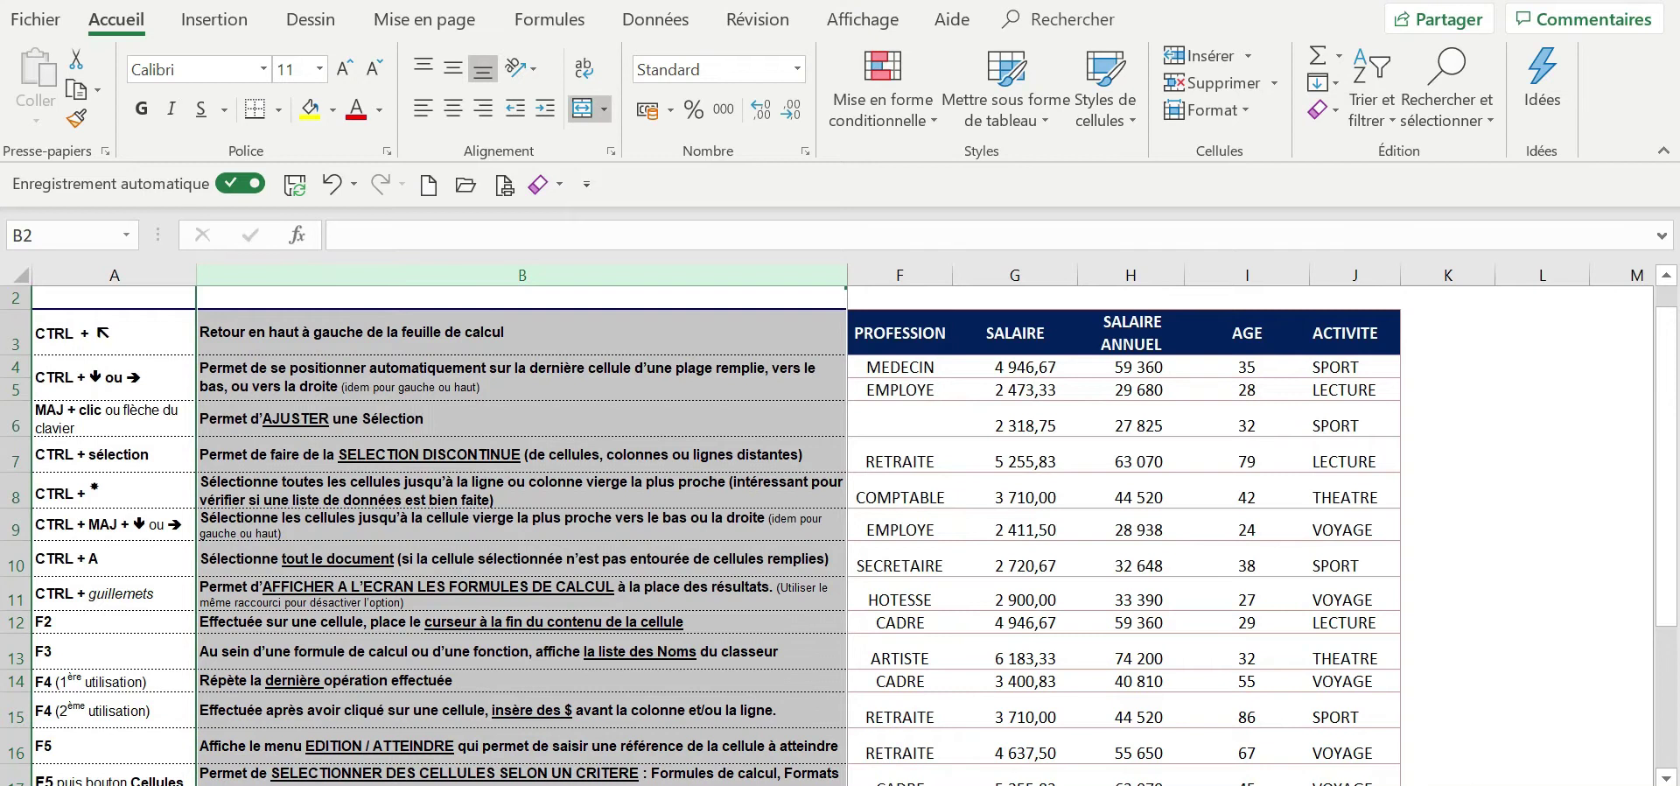
scroll(1359, 774, "left", 3)
left_click(527, 336)
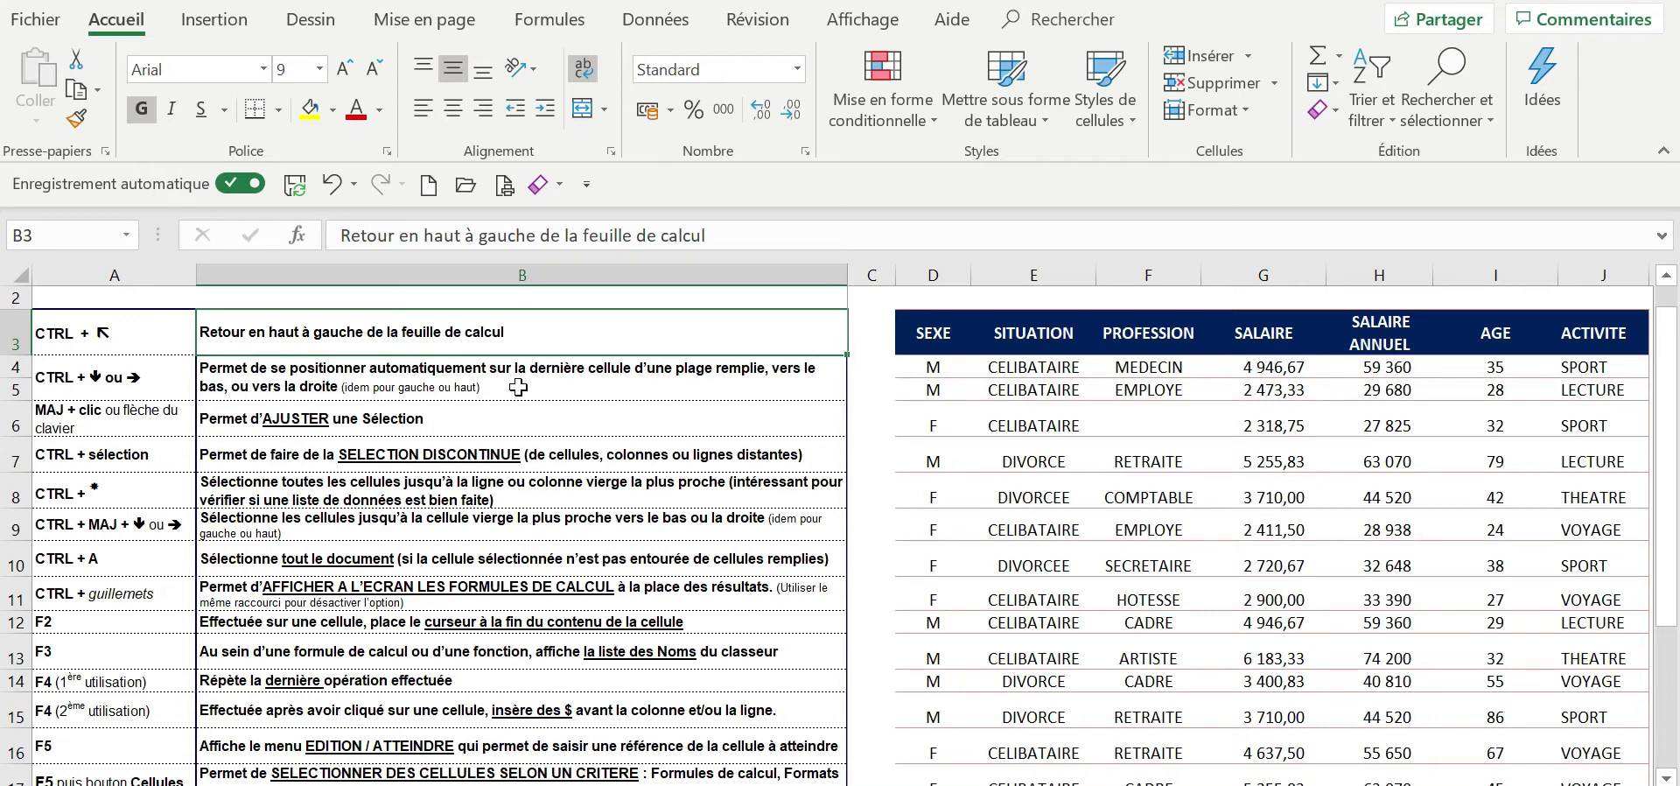
Open cells B6 and B3 in turn for editing with the cursor at the end of their contents, and leave for B13.
left_click(448, 416)
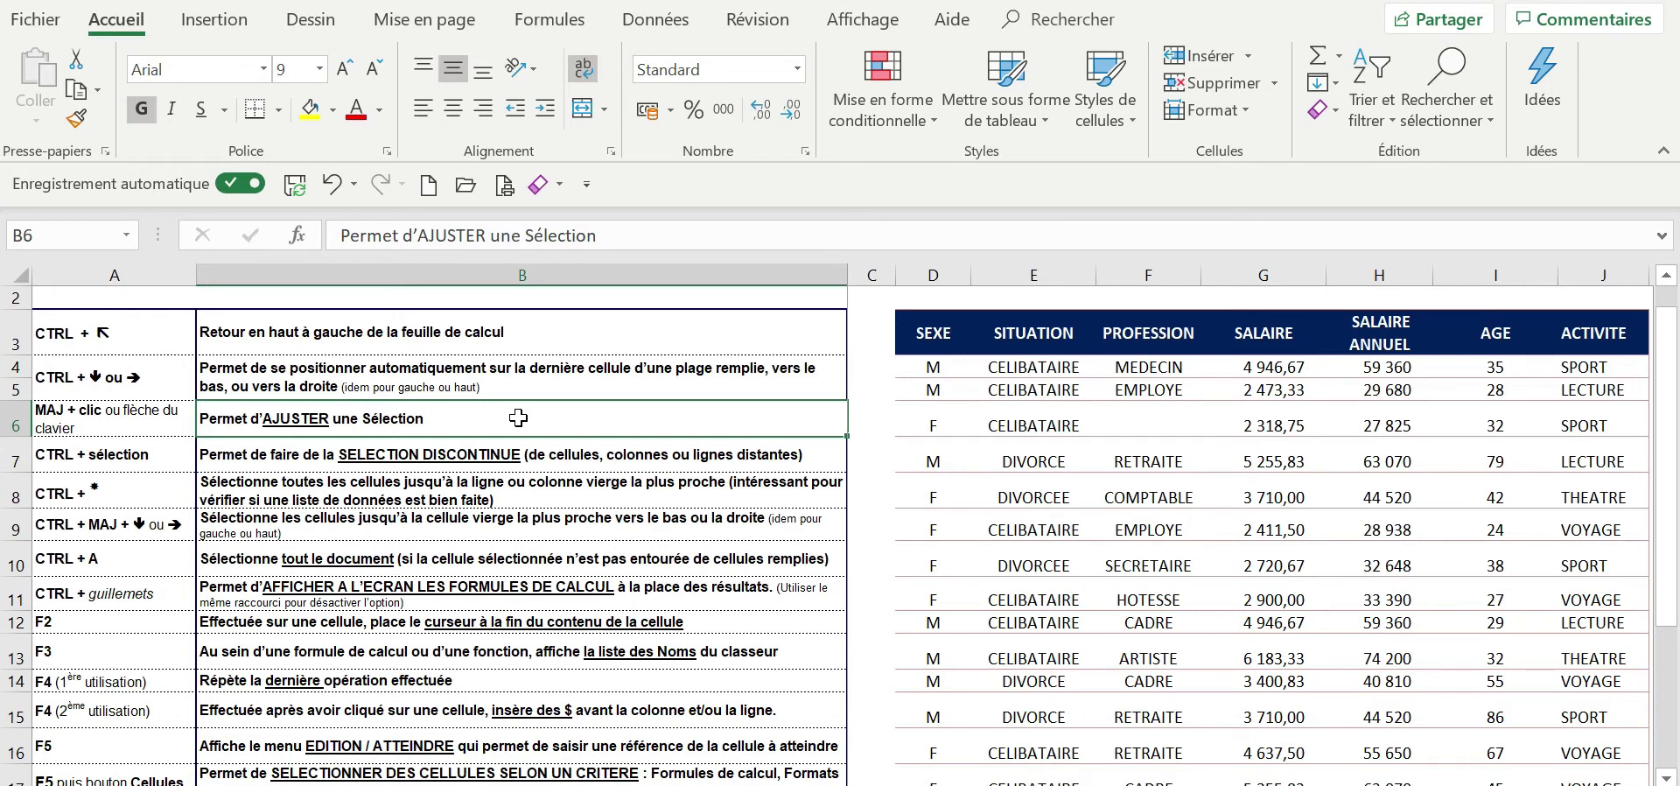
key("F2")
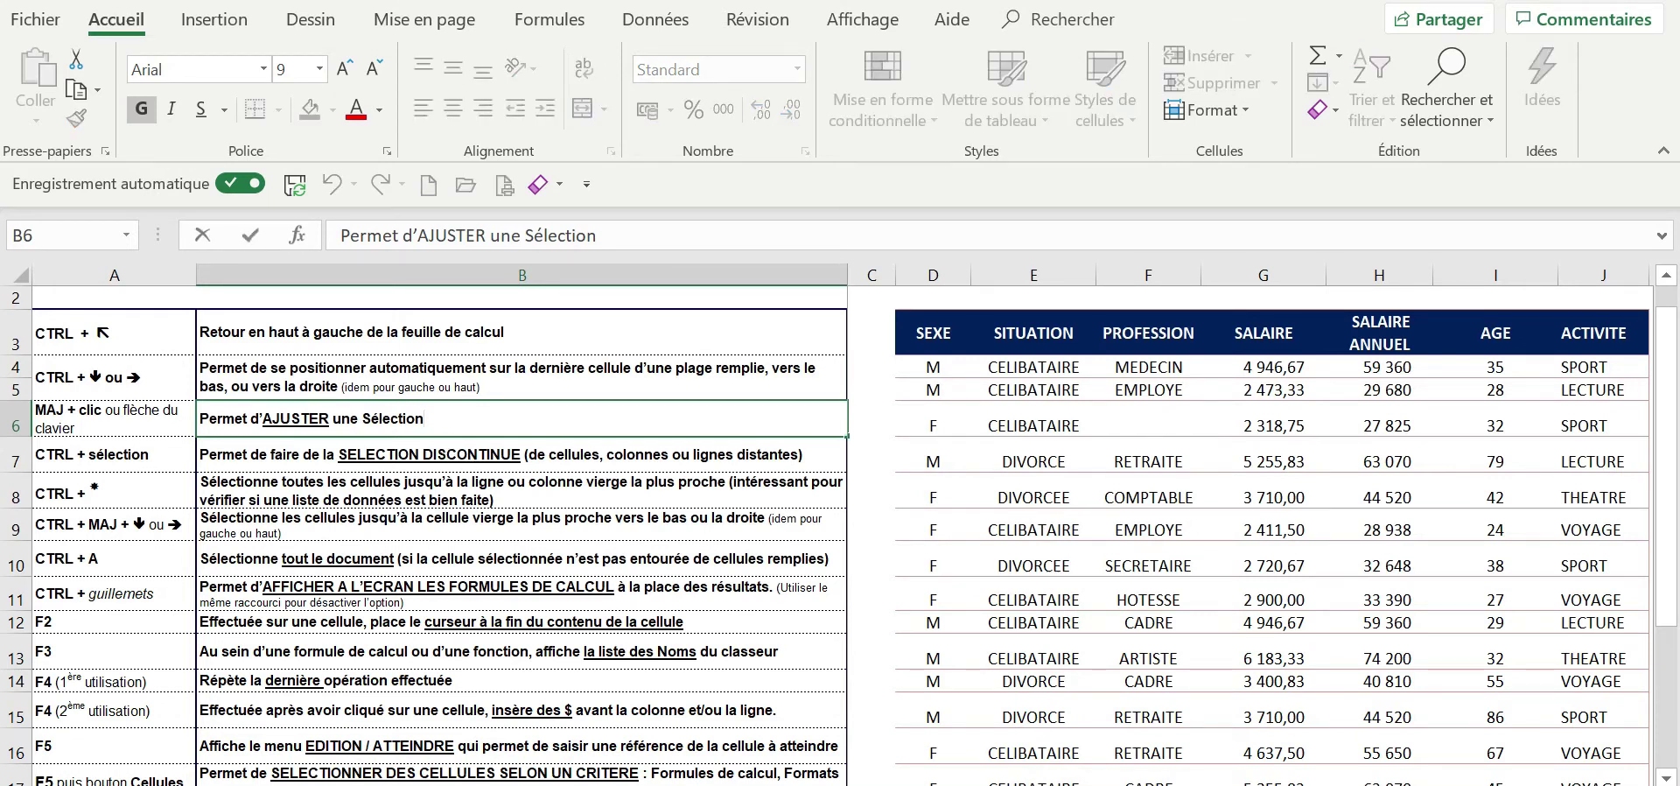
left_click(536, 334)
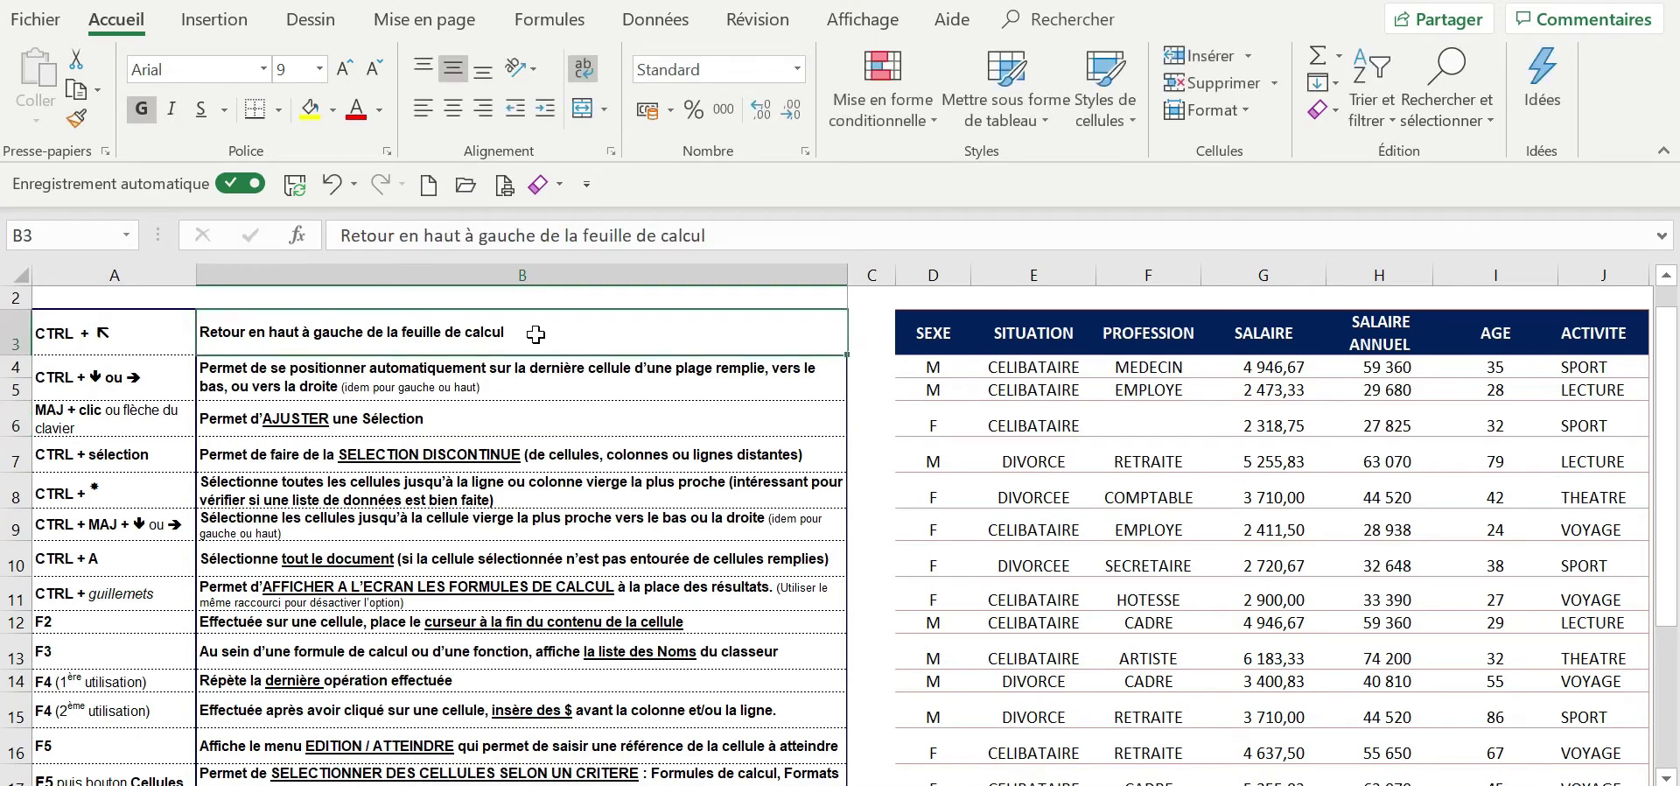
key("F2")
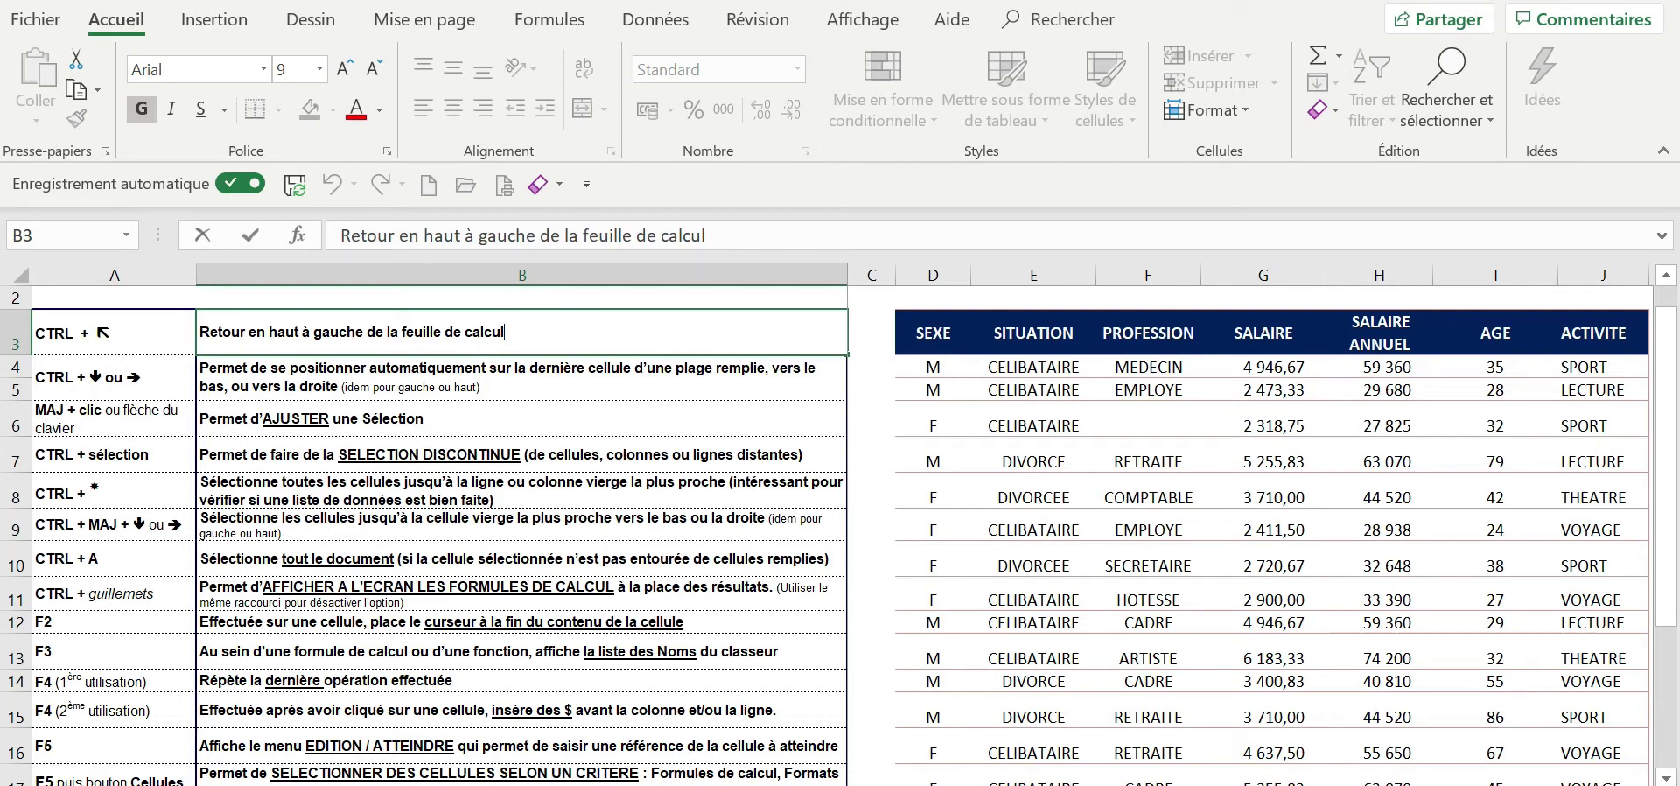
left_click(293, 655)
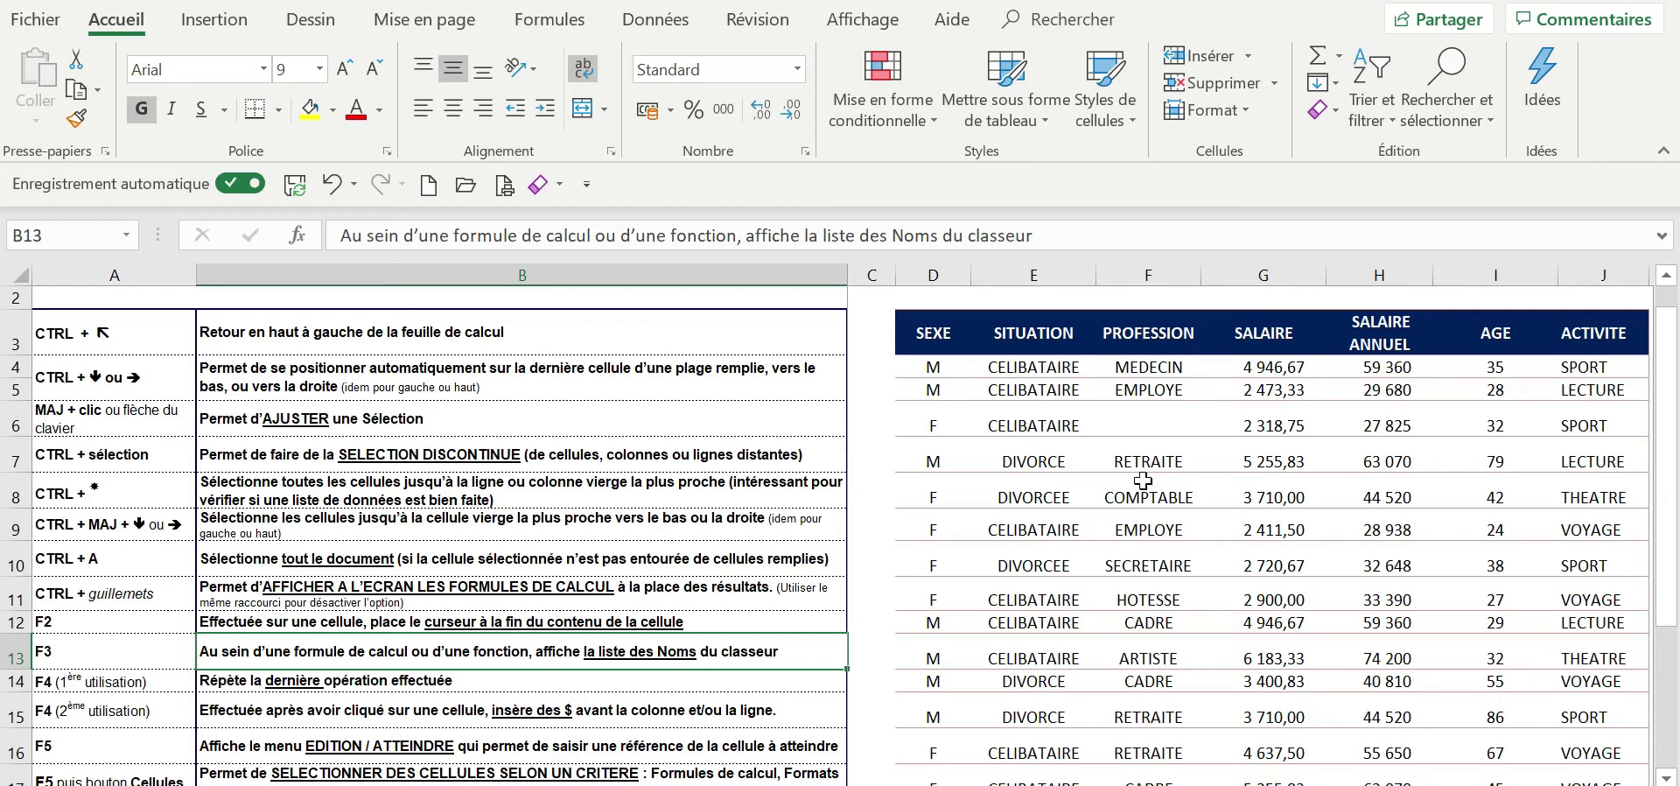
Append * to the formula in H4 and bring up the list of workbook names, browsing to its end and selecting Clients.
left_click(1381, 368)
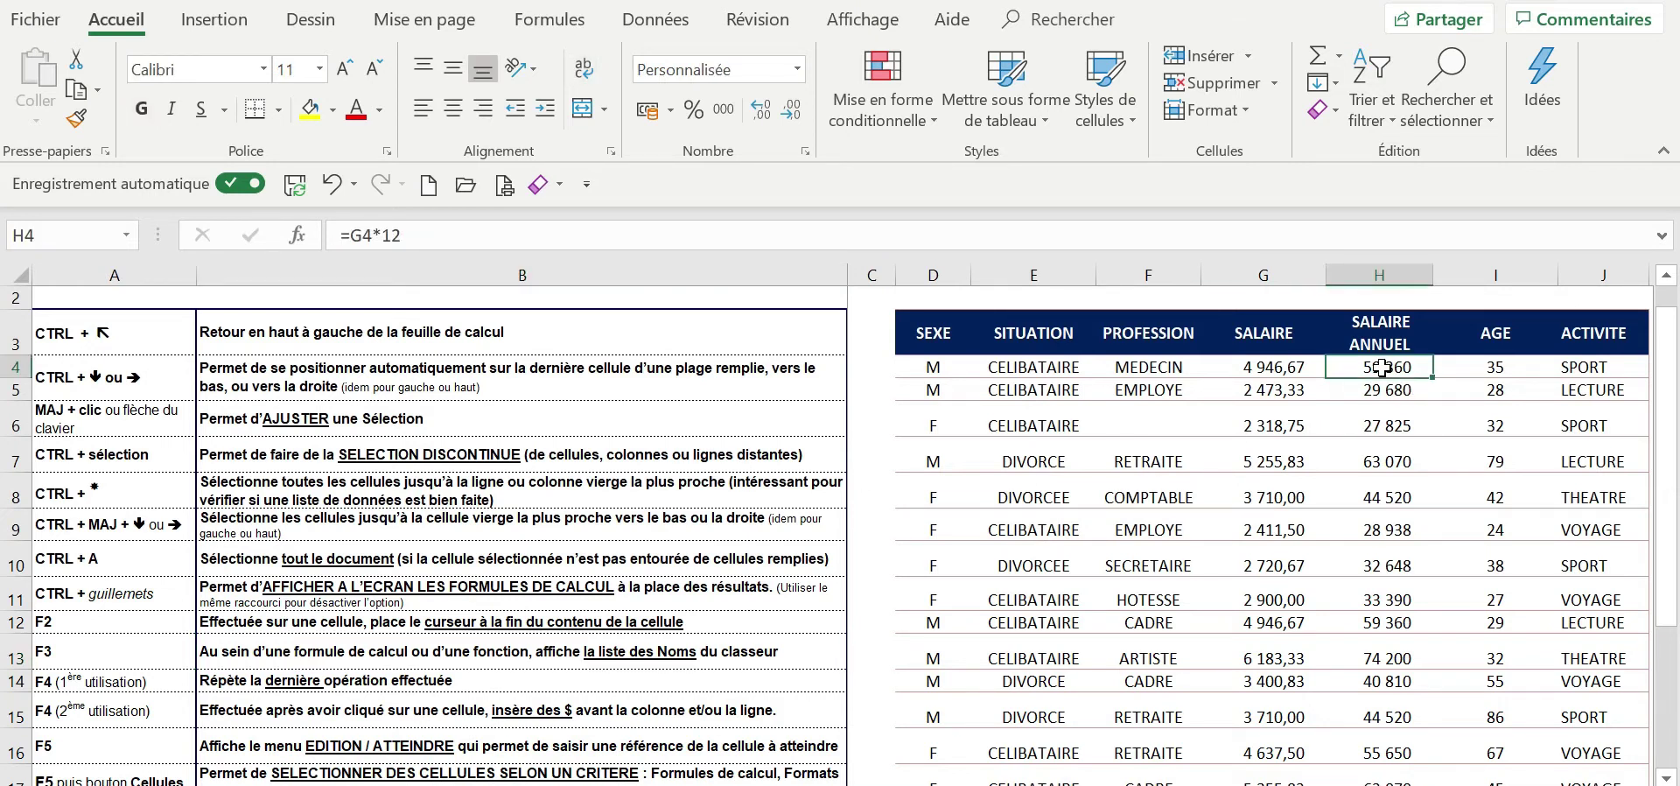
key("F2")
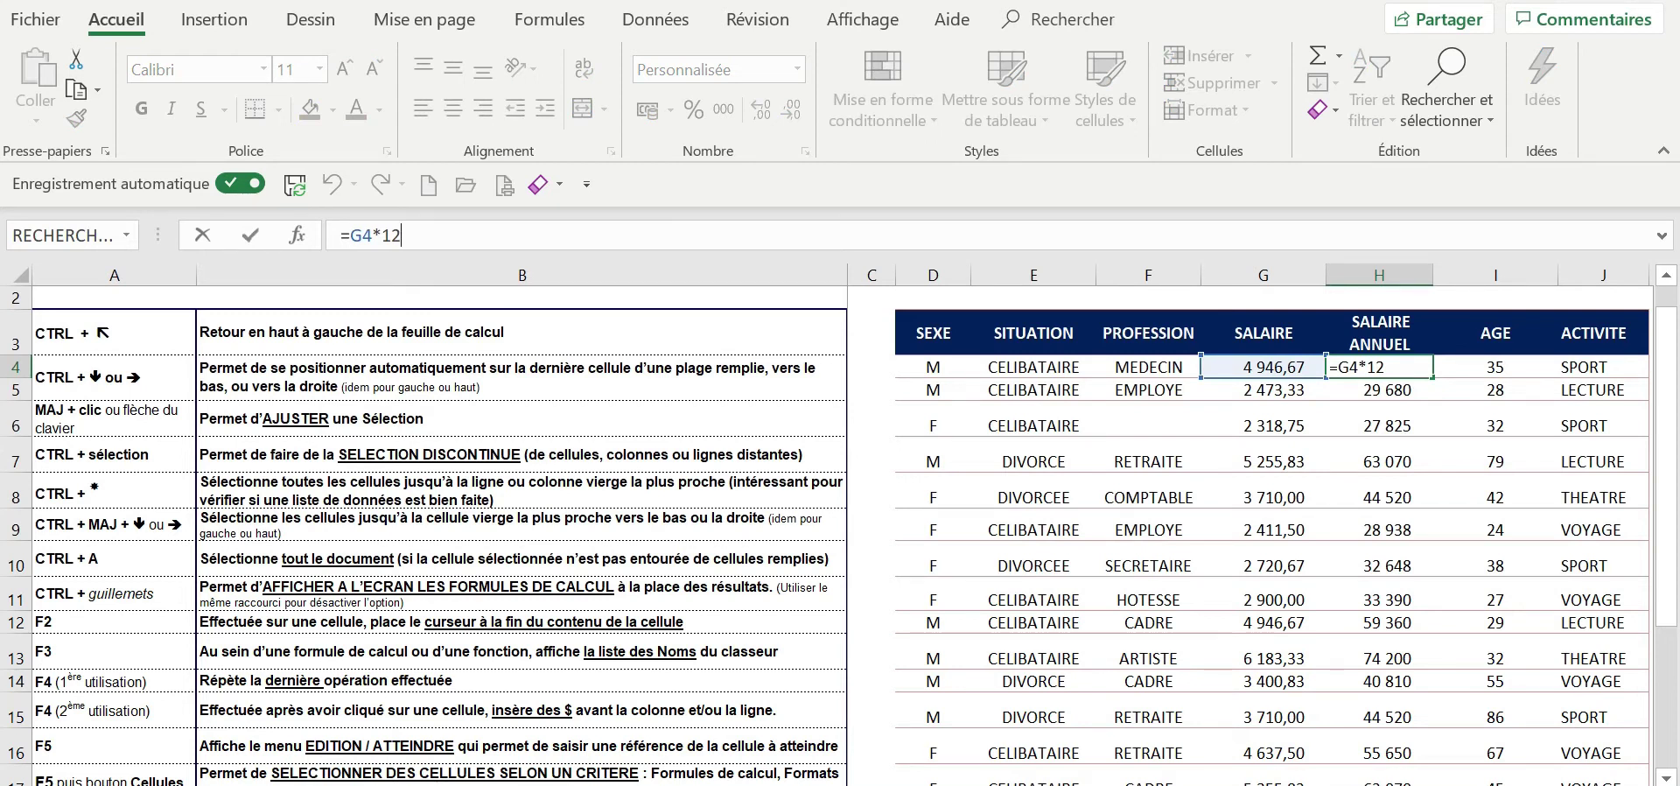
type("*")
key("F3")
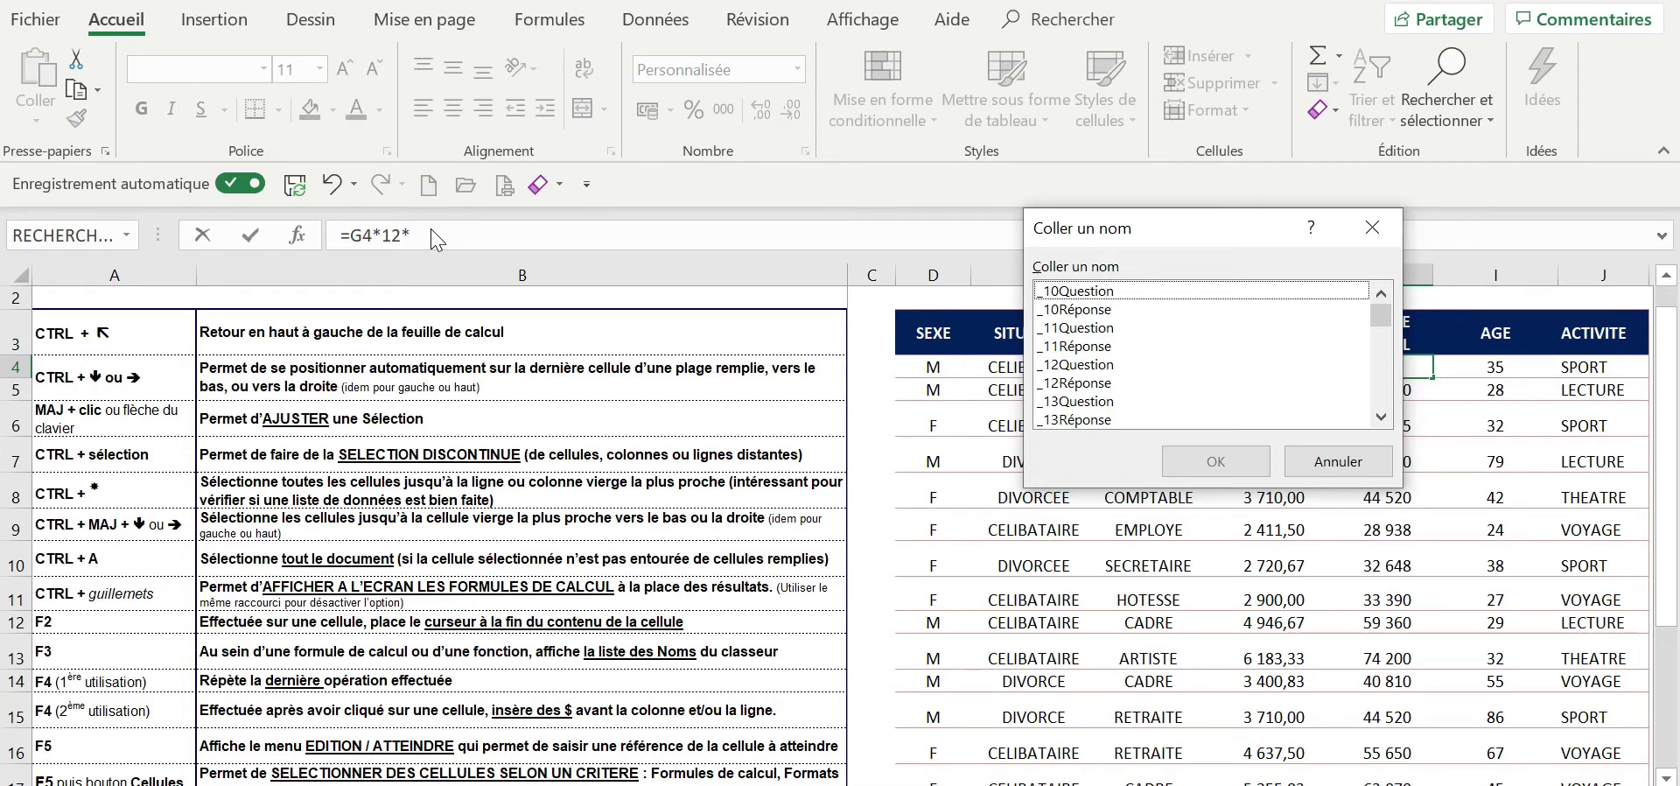
left_click_drag(1379, 316, 1378, 435)
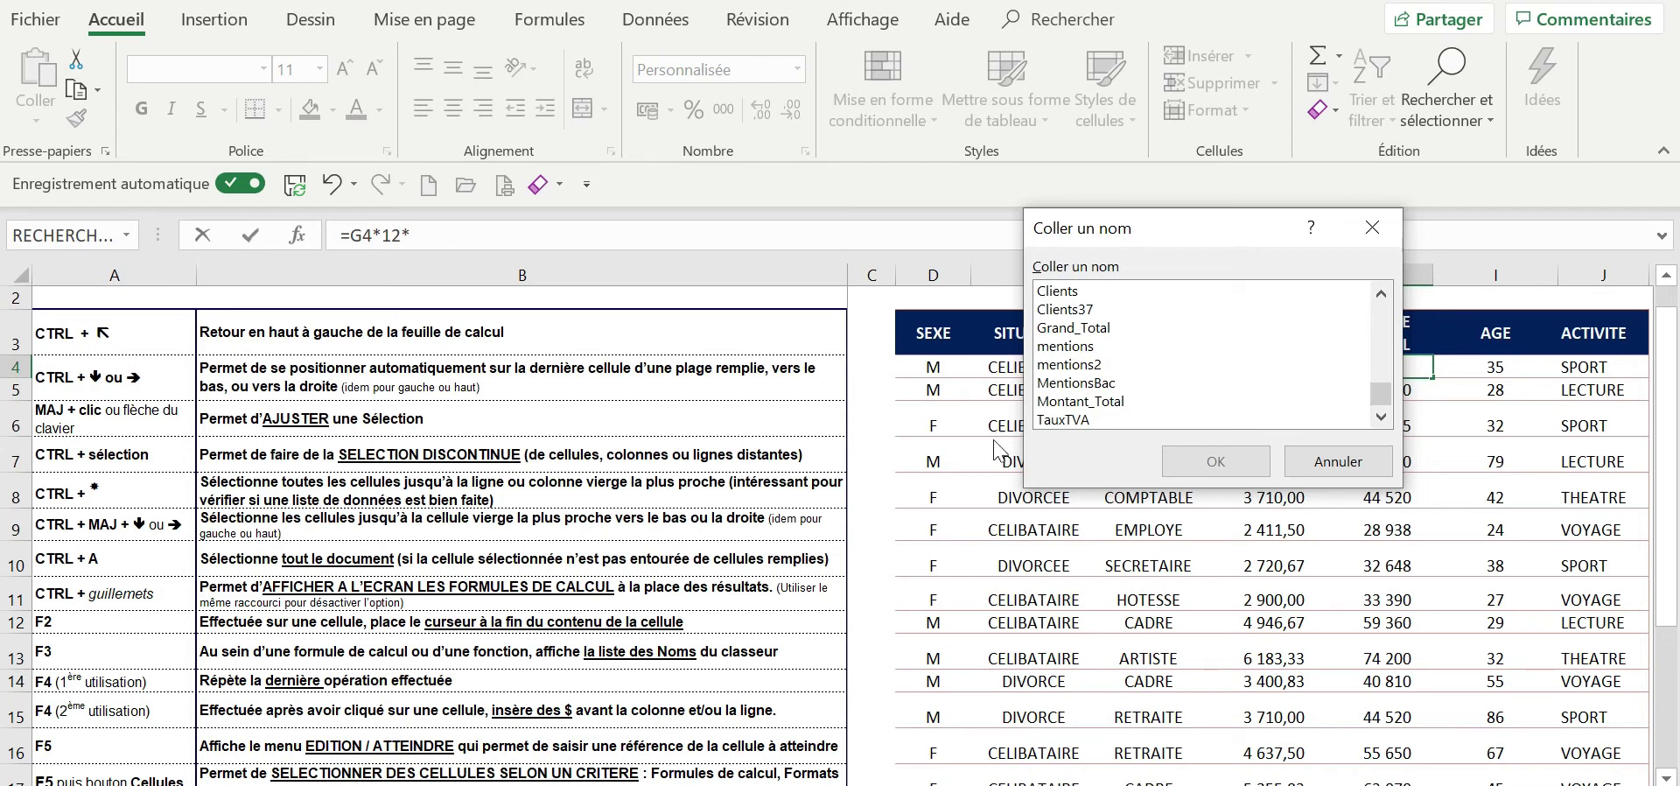
left_click(1100, 293)
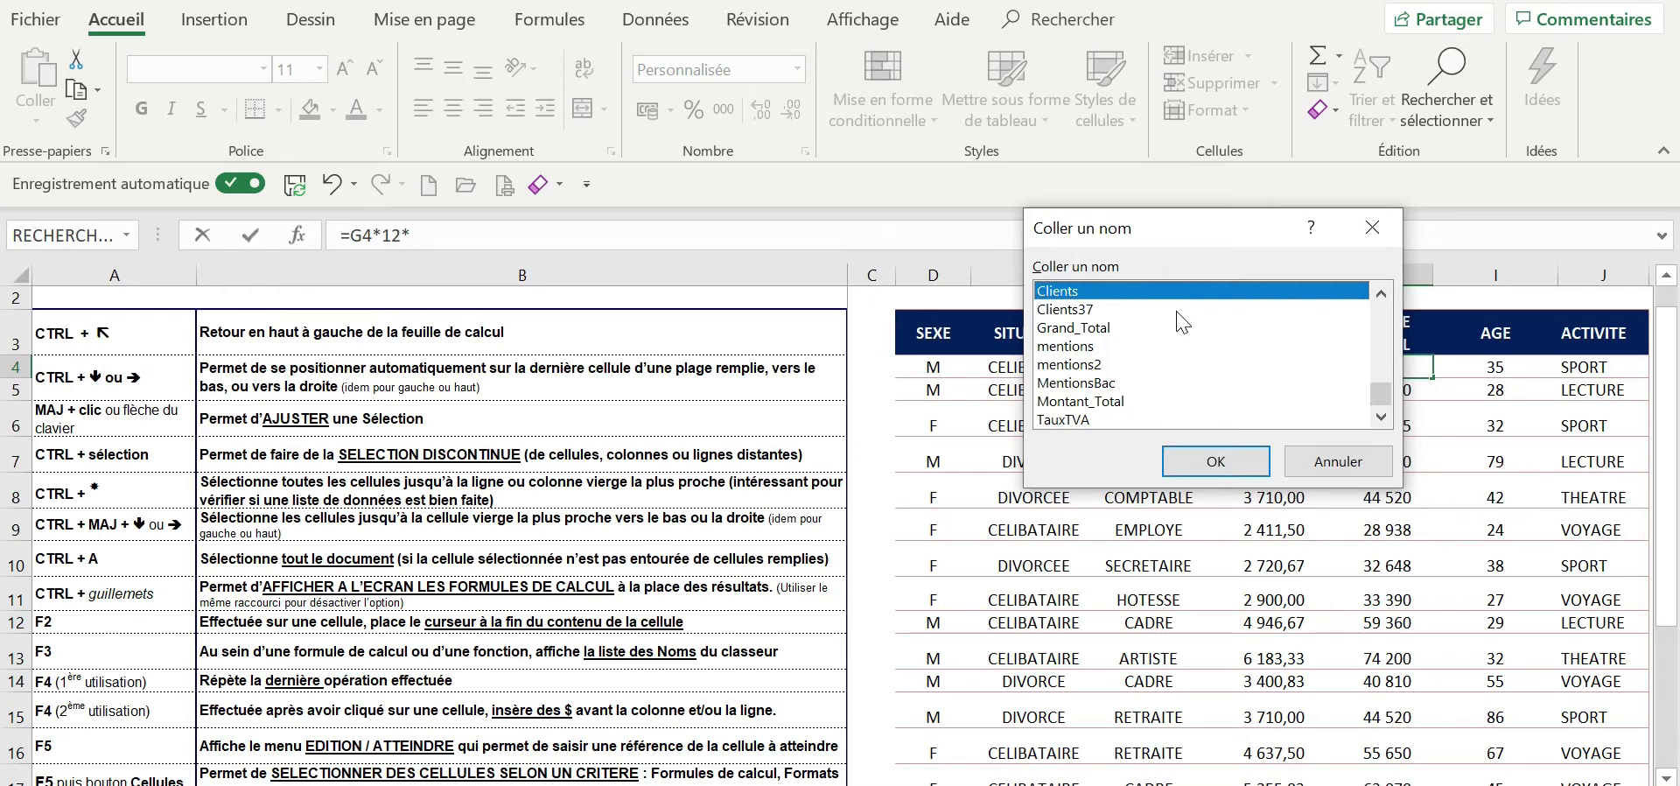
Cancel pasting a name and restore the formula in H4 to =G4*12.
left_click(1339, 462)
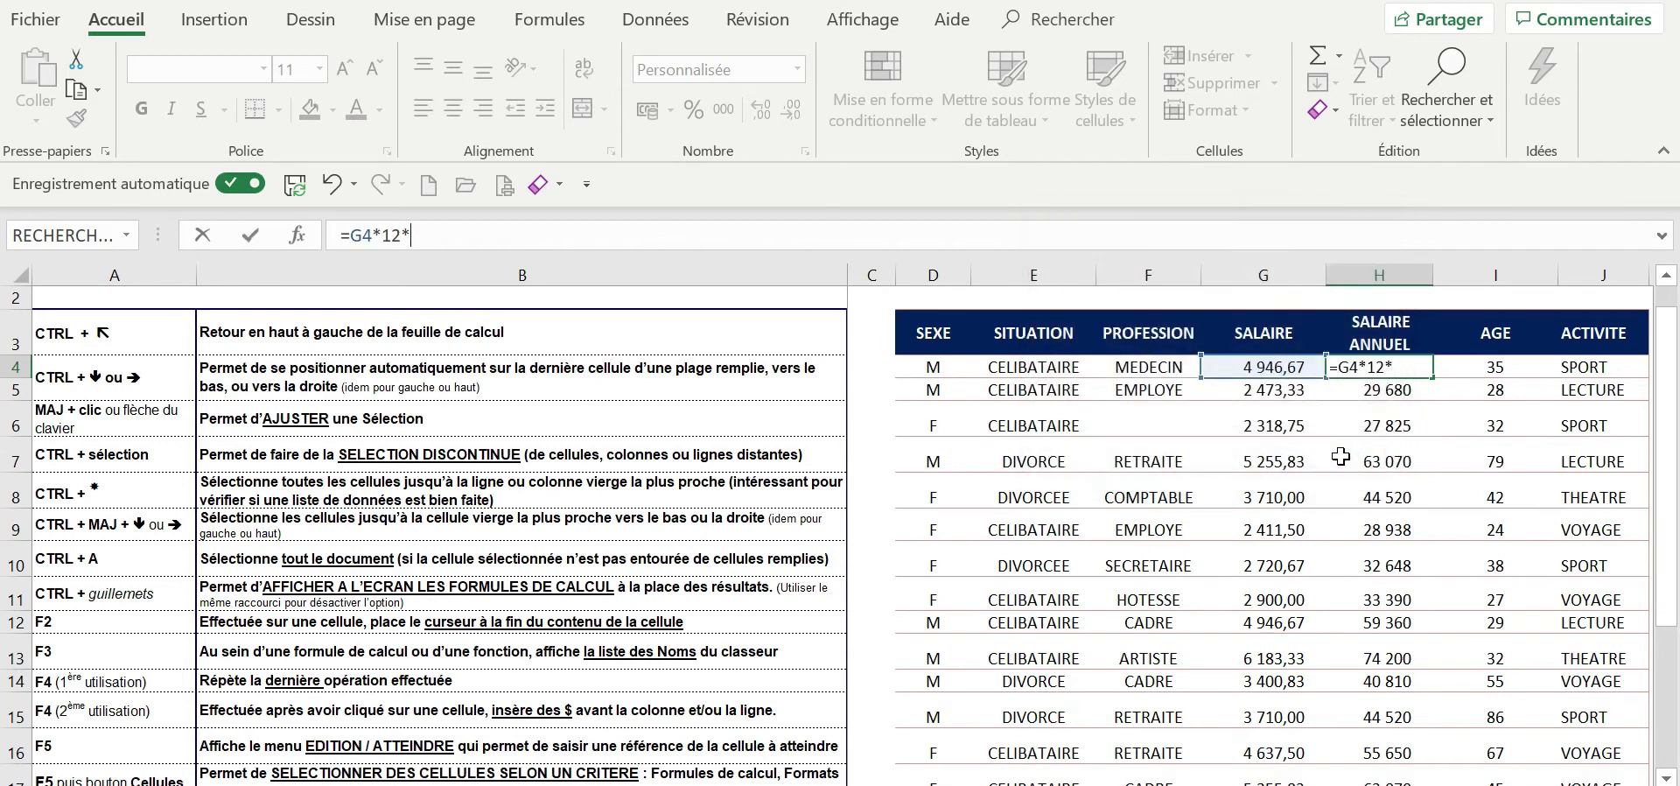
key("BackSpace")
key("Return")
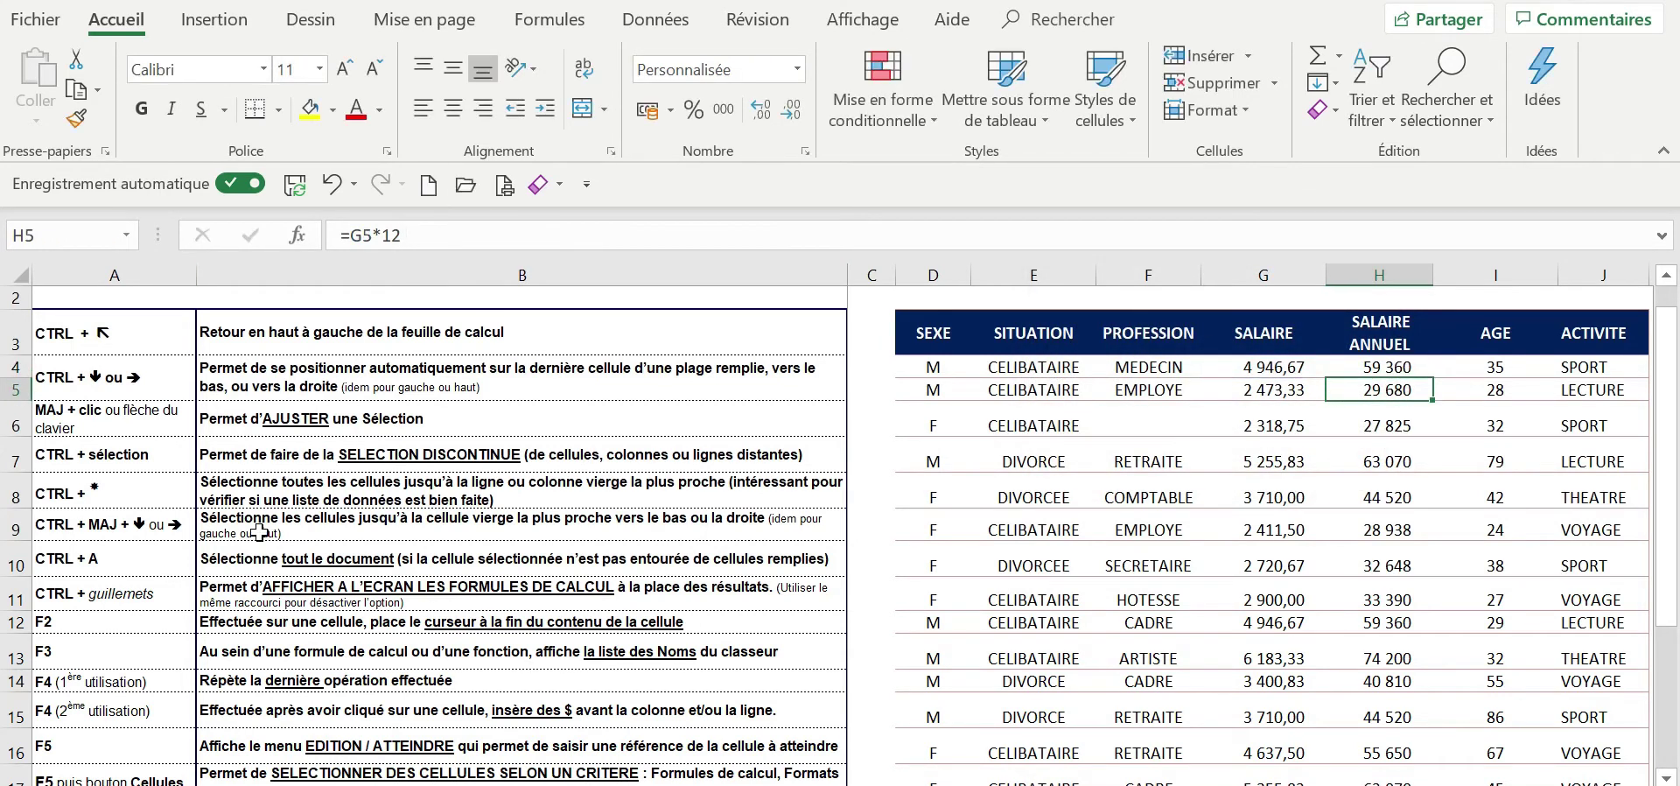
Fill cell E10 (DIVORCEE) with yellow.
scroll(349, 601, "down", 1)
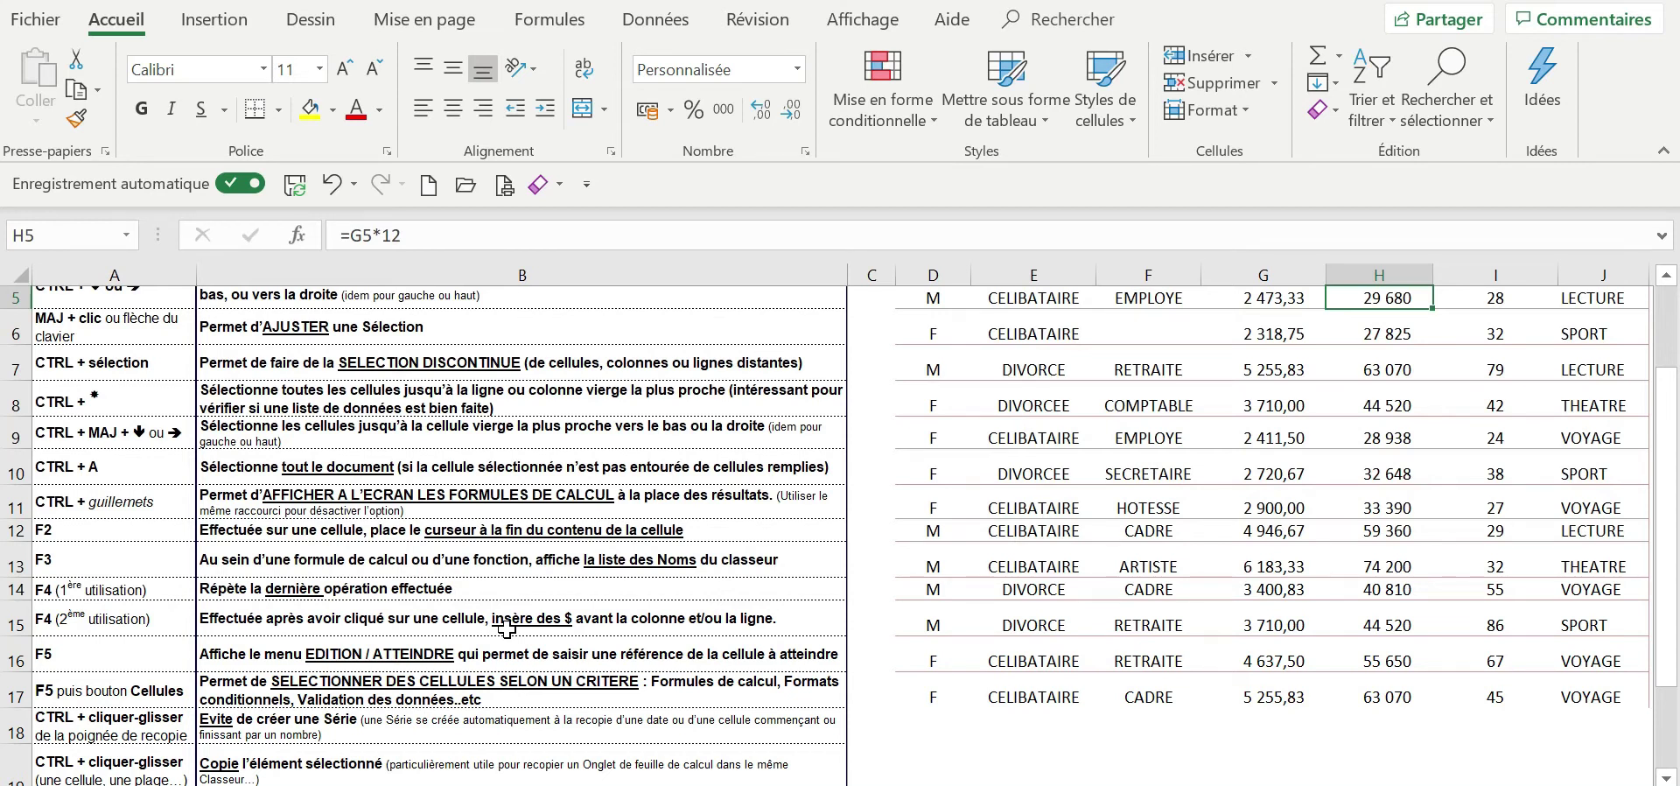
scroll(311, 640, "down", 1)
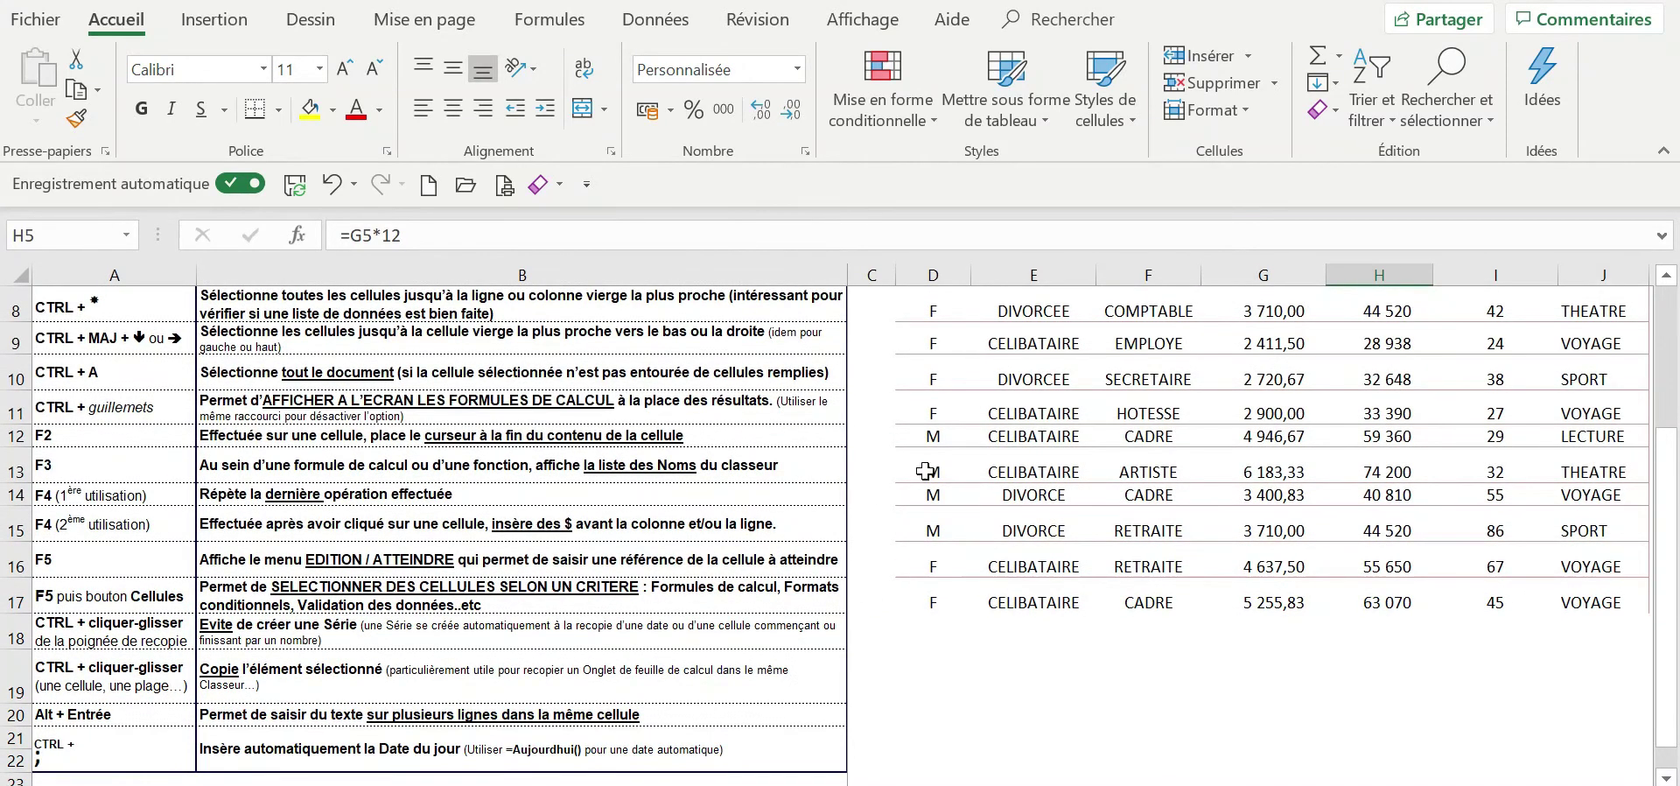
left_click(1033, 365)
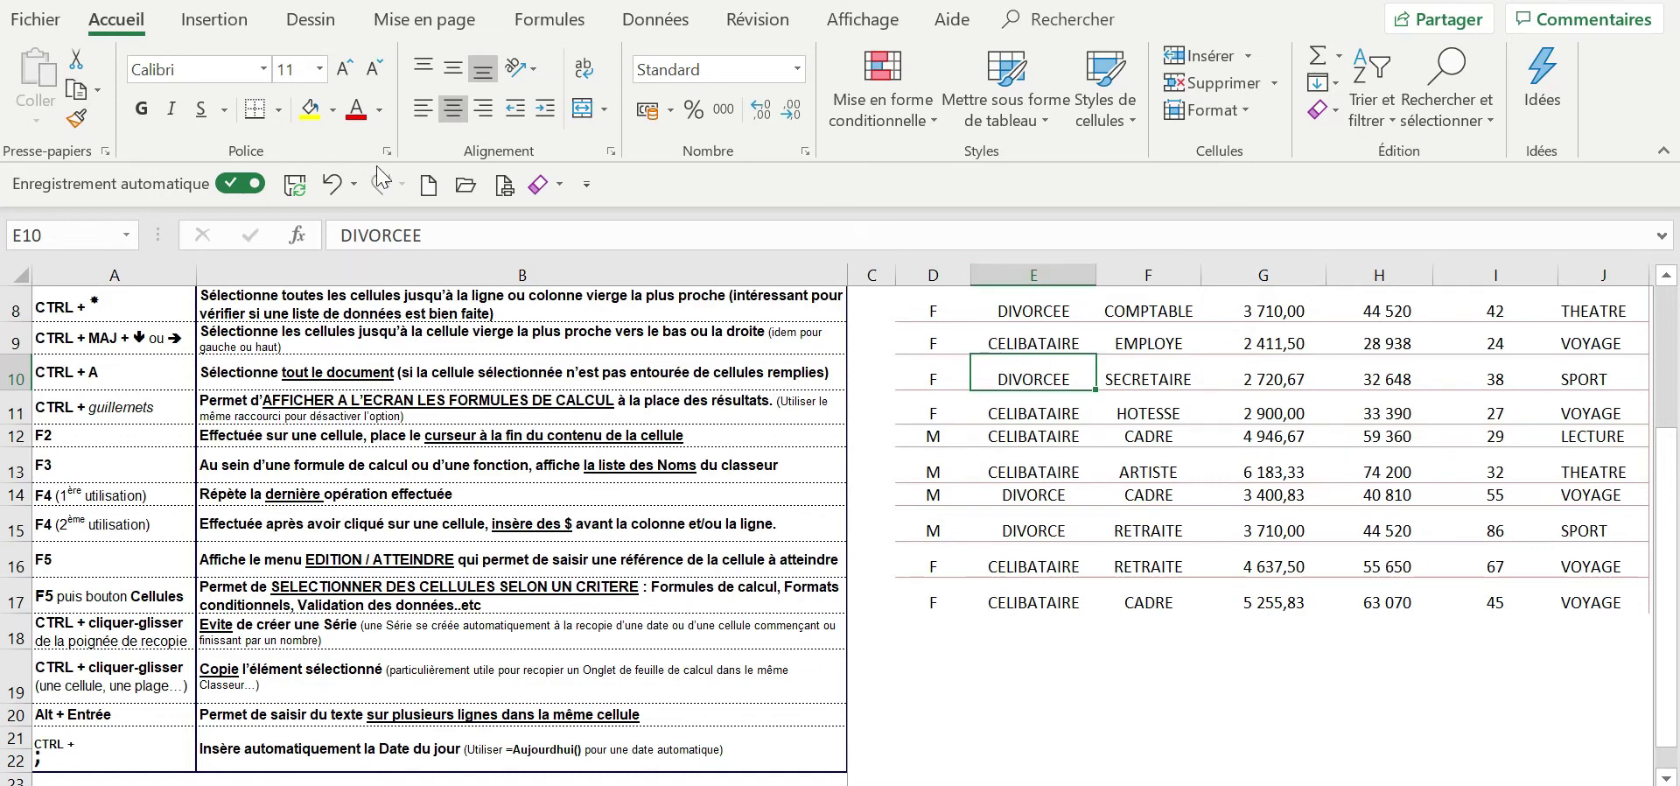
left_click(311, 109)
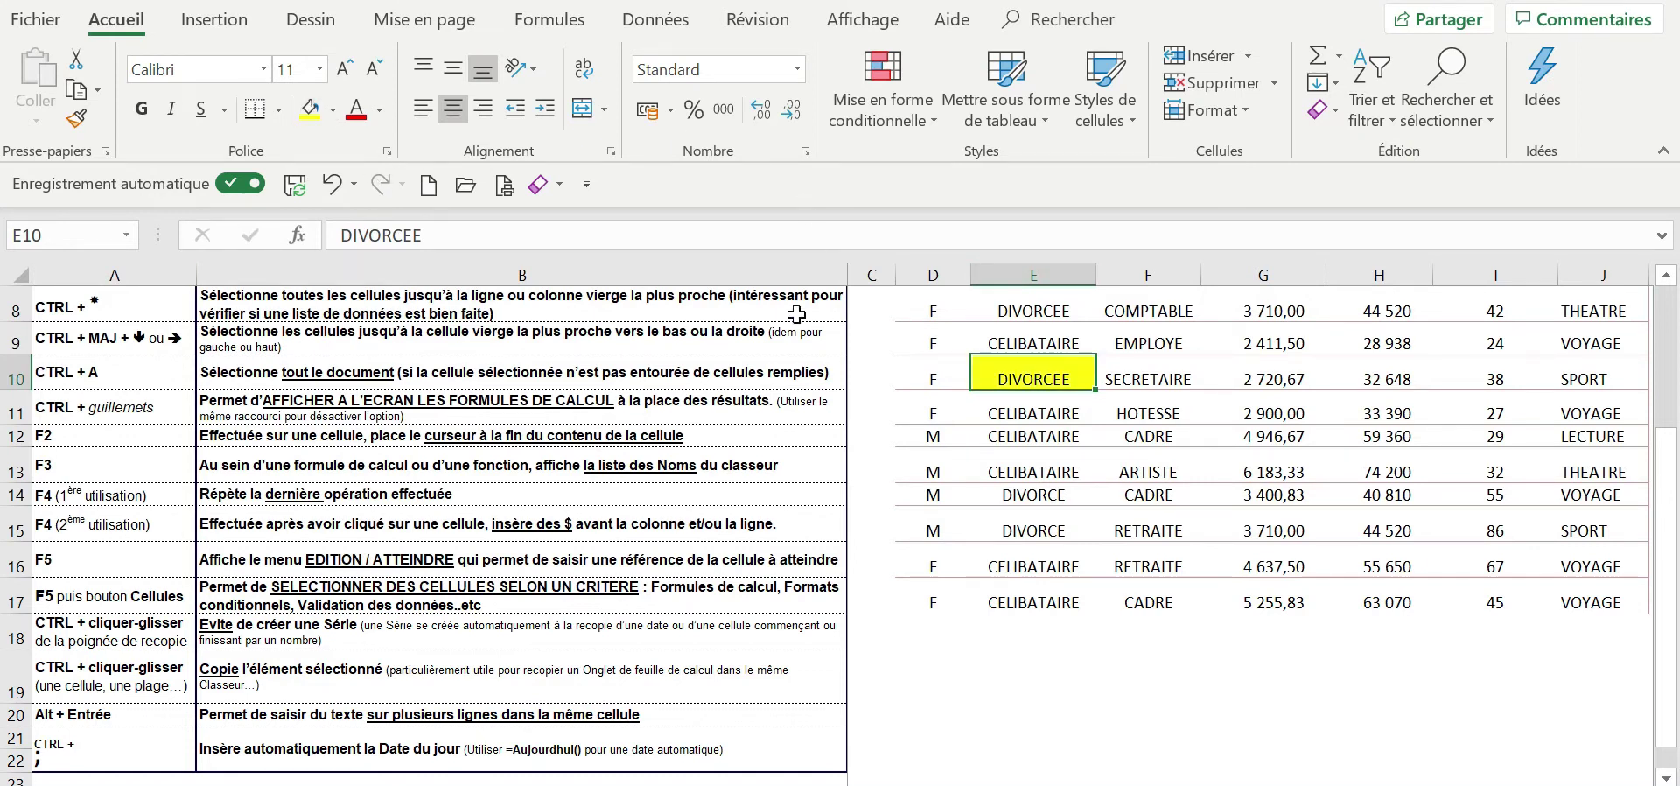
Repeat the yellow fill on cells E13, G14 and J14 using the repeat-last-action command.
left_click(1050, 469)
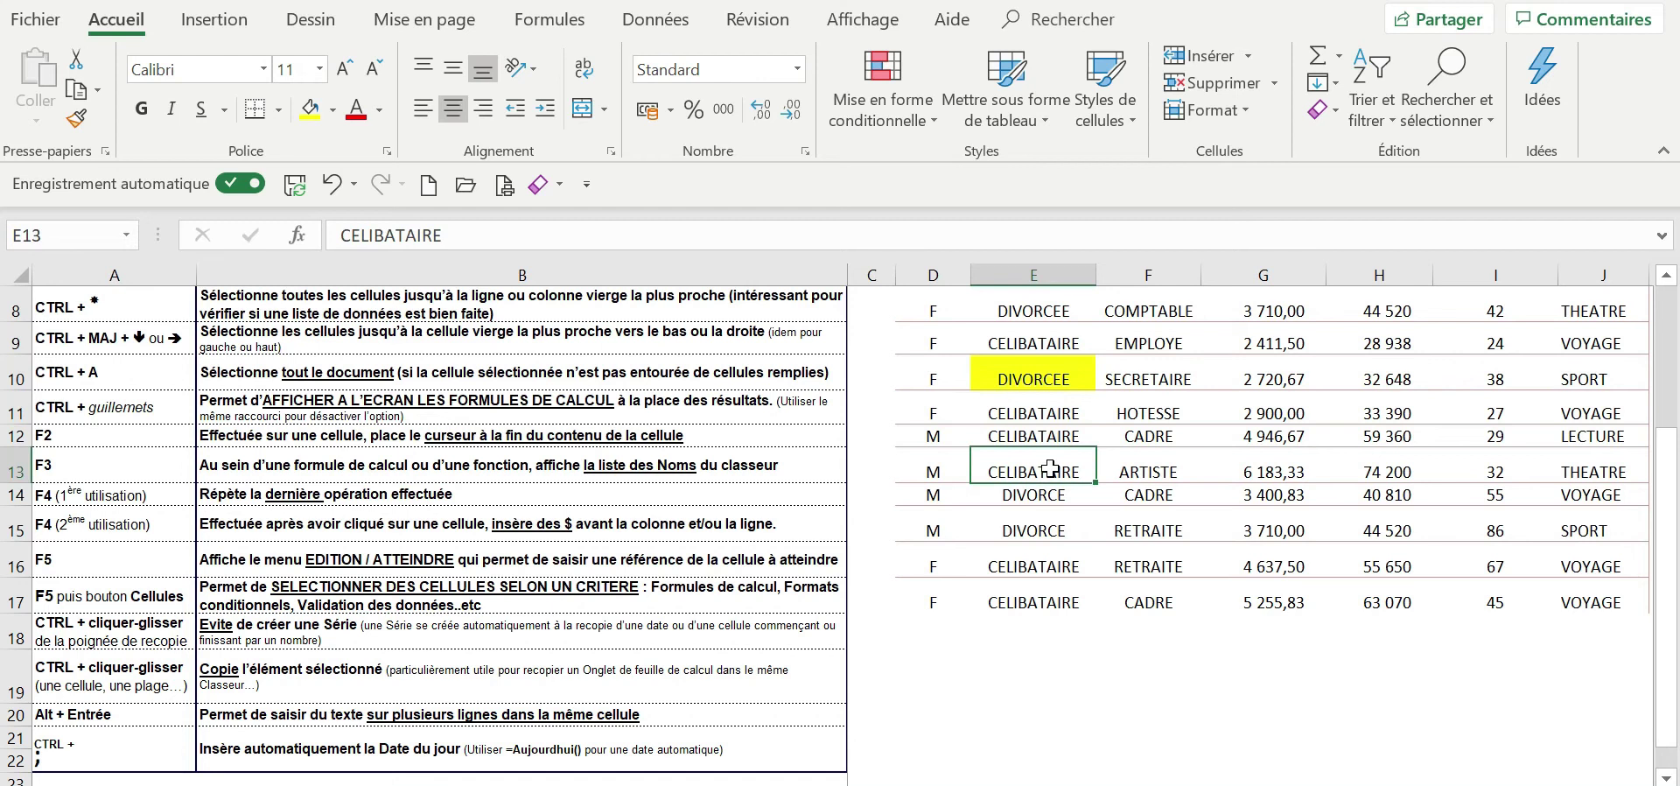
key("F4")
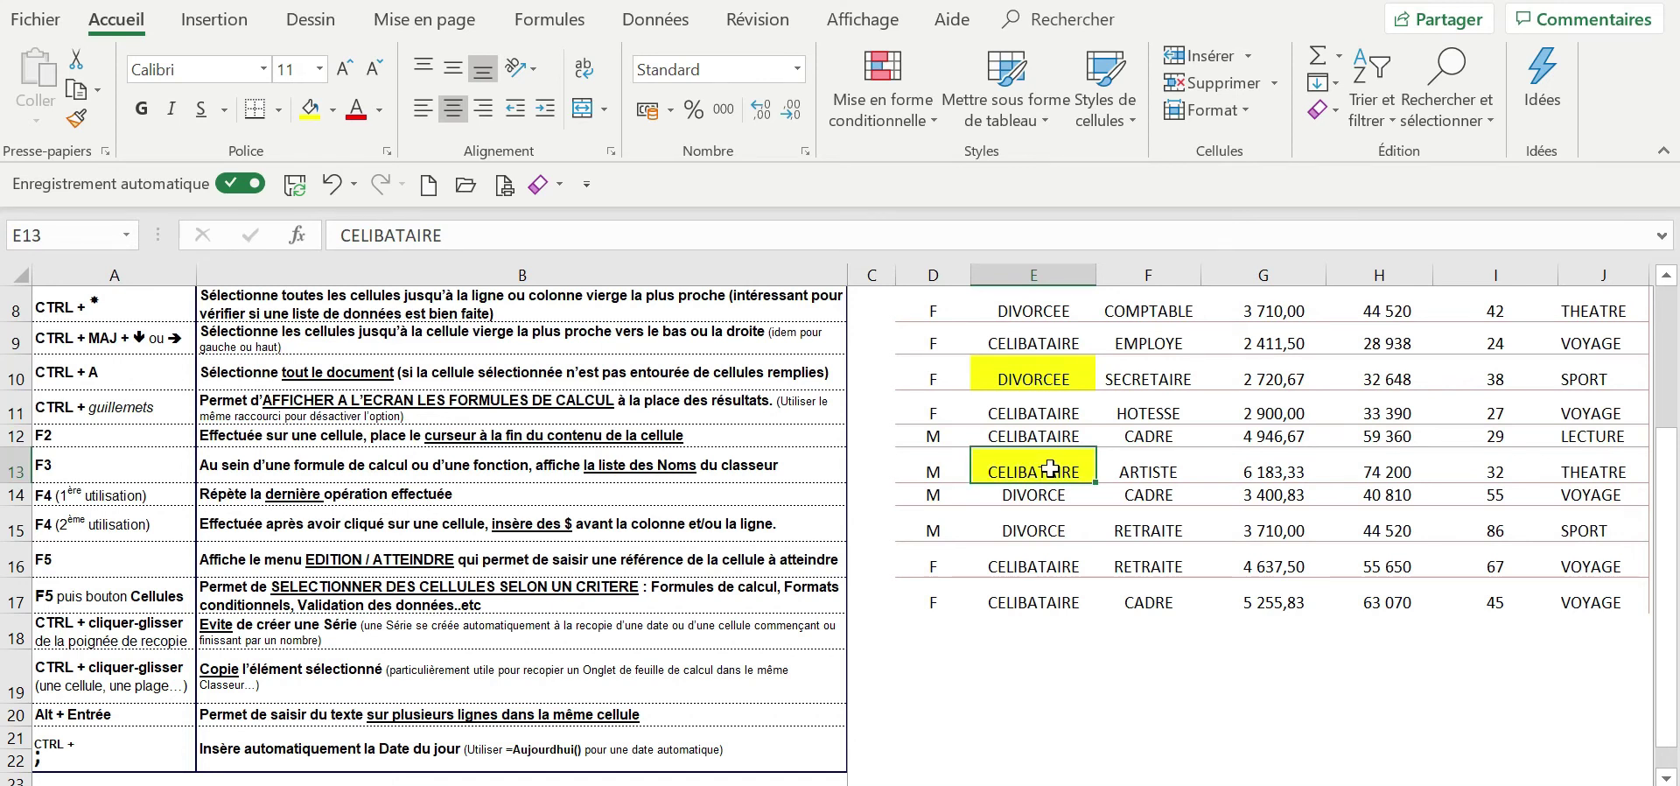
left_click(1284, 491)
key("F4")
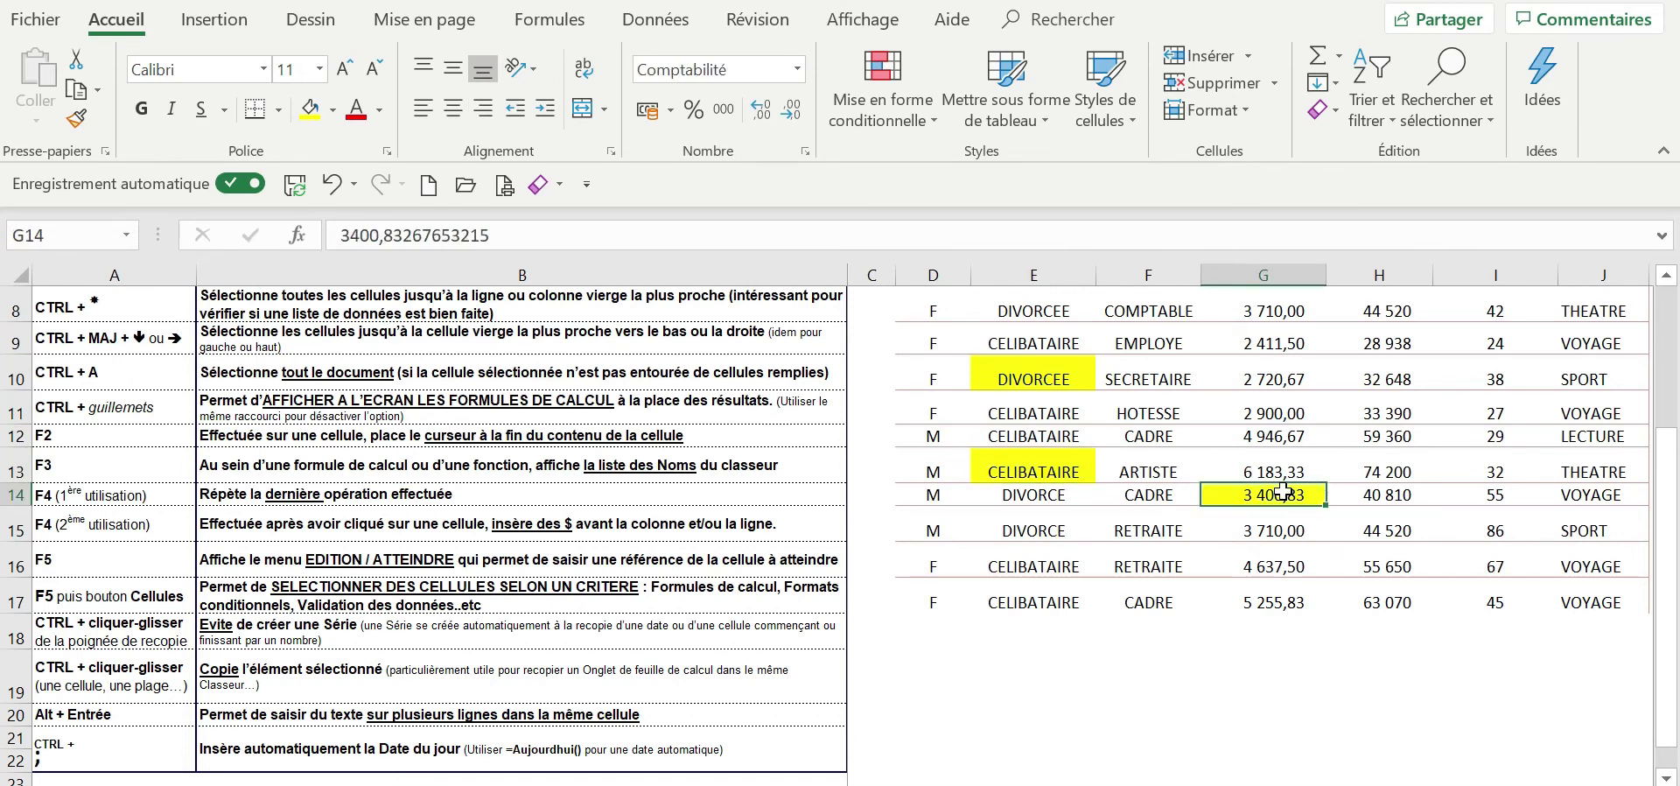
left_click(1565, 495)
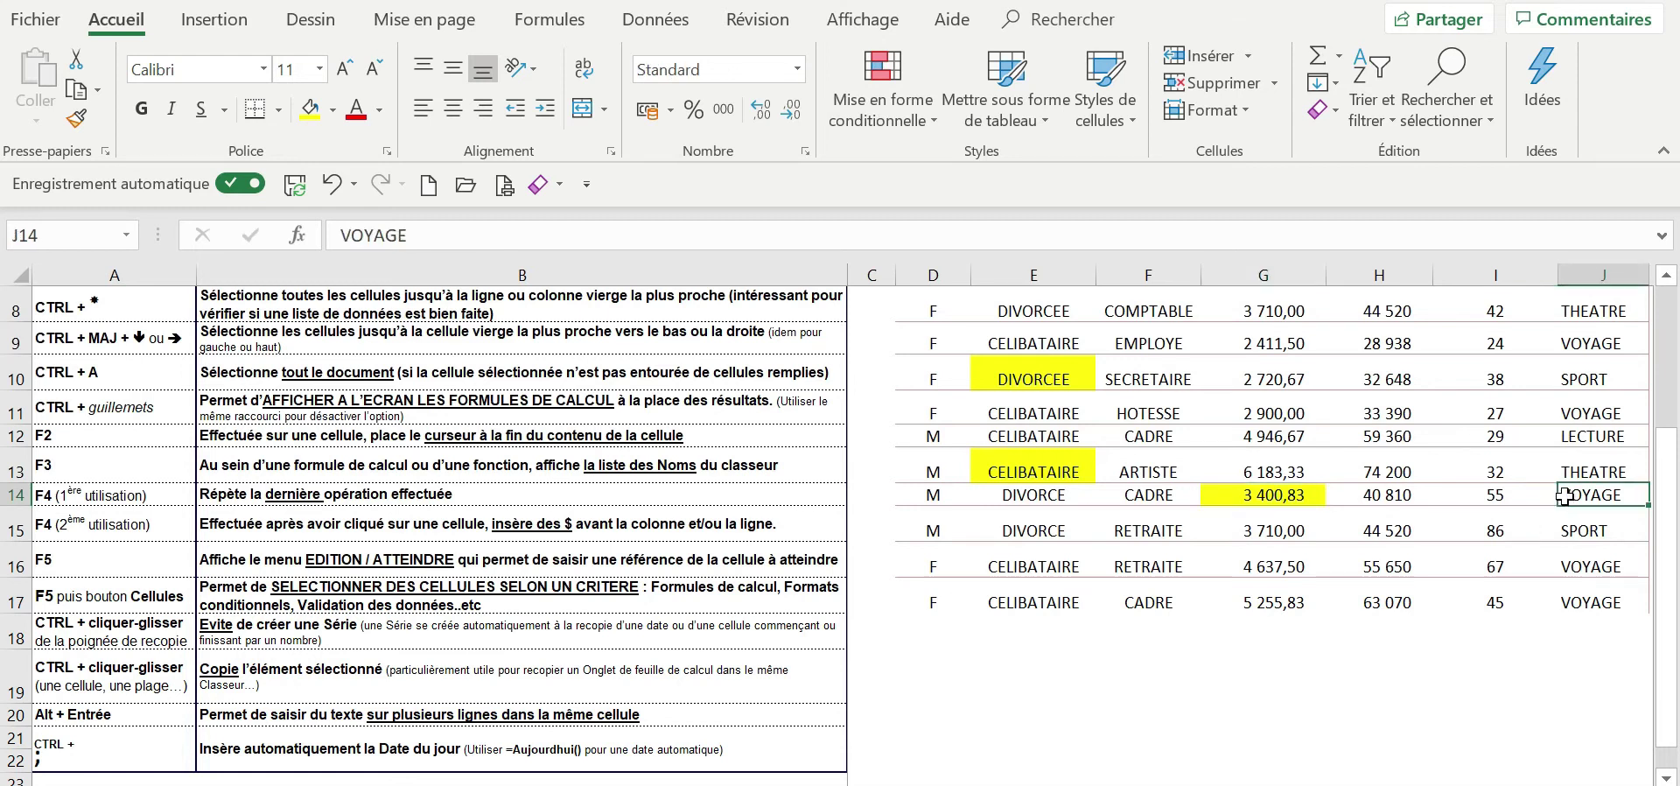
key("F3")
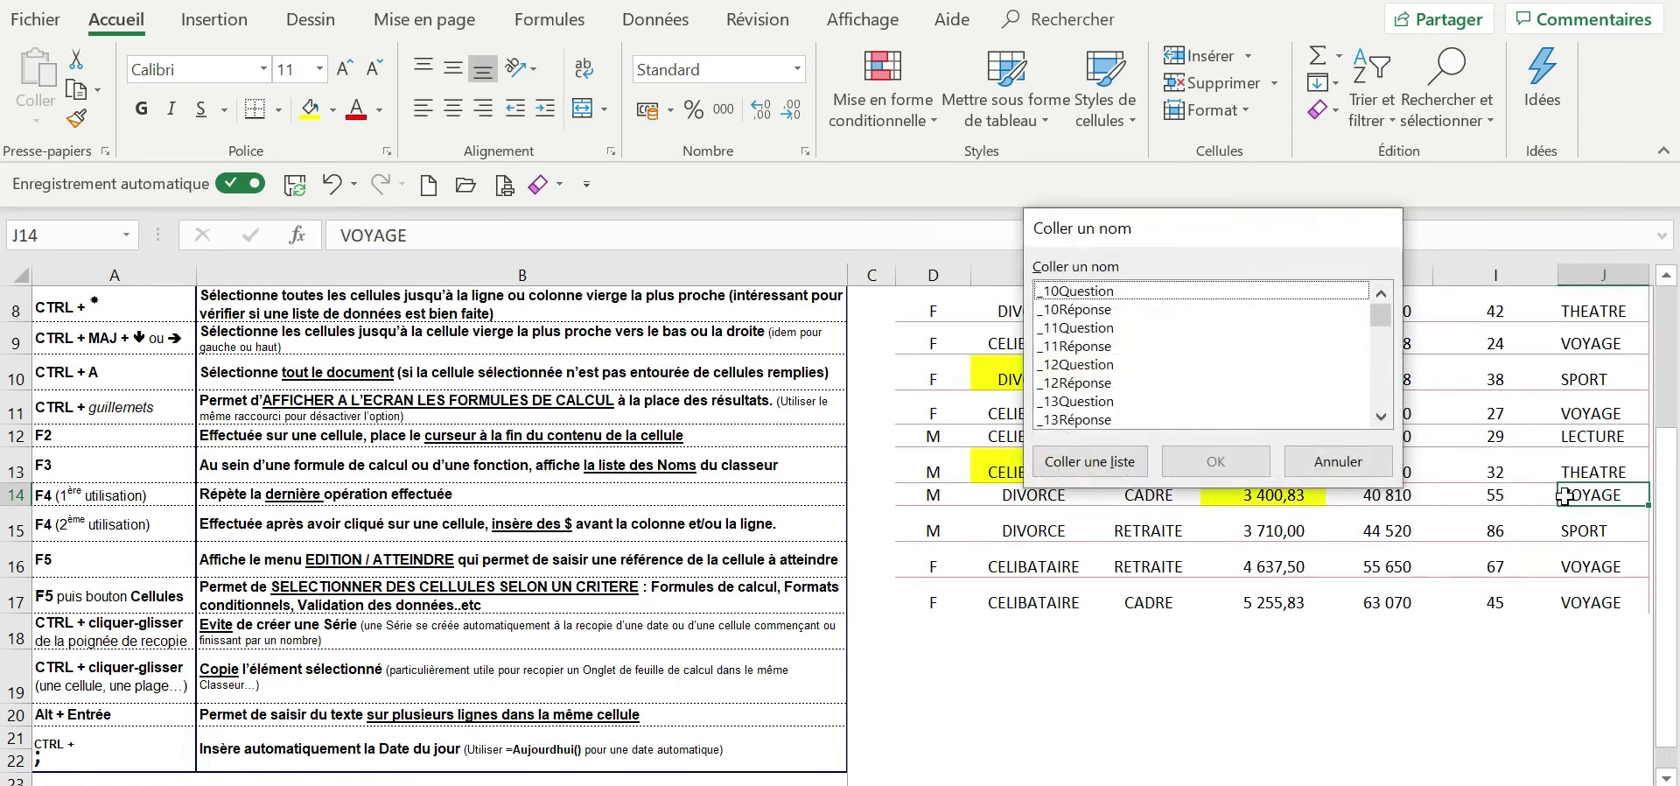
key("Escape")
key("F4")
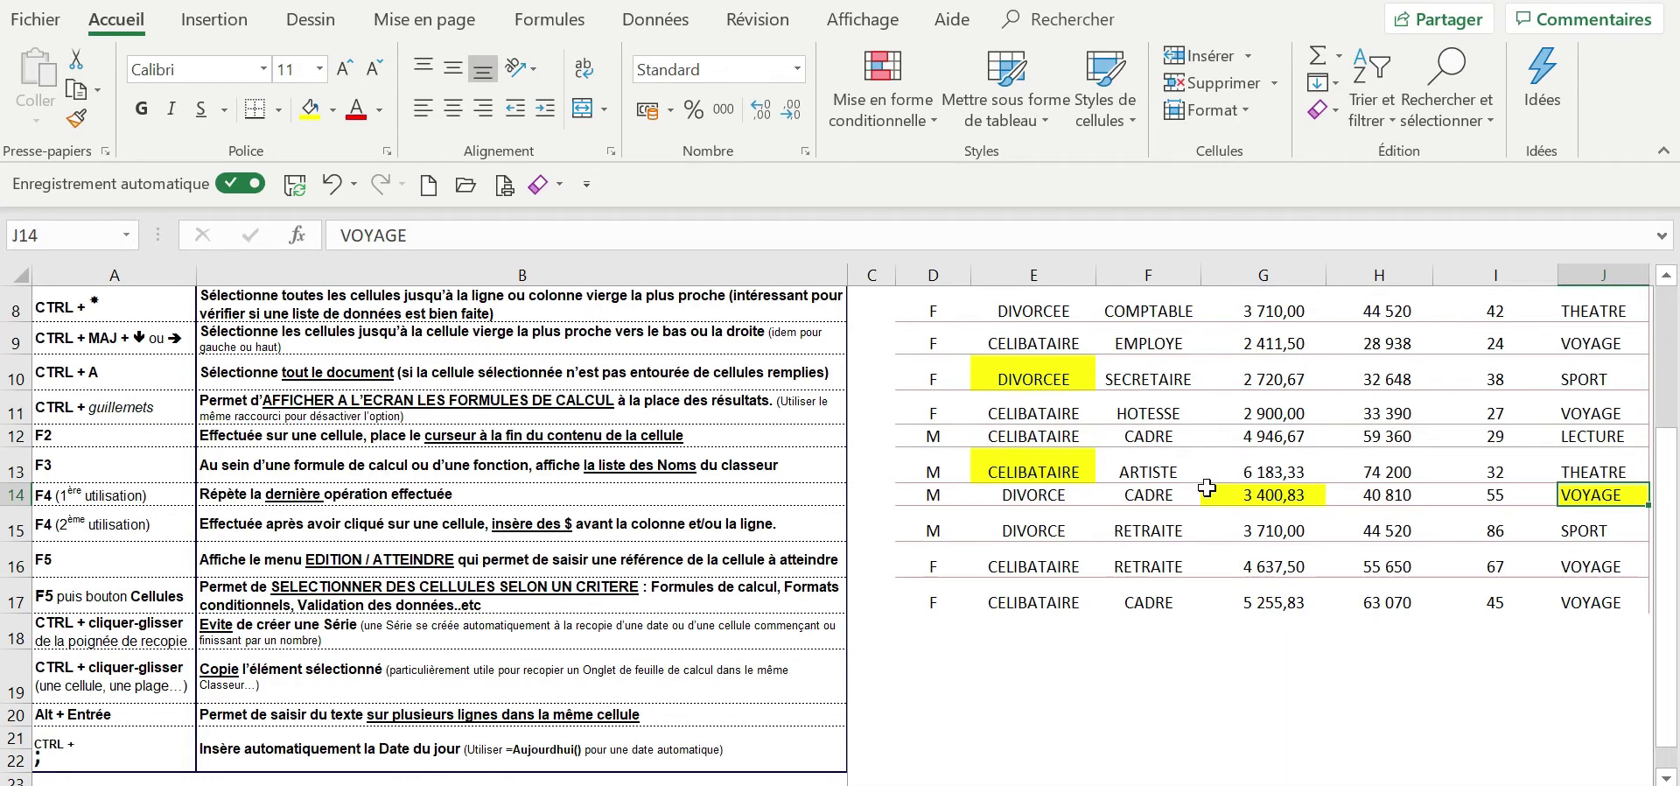
Insert an empty column before the PROFESSION column F, and repeat the insertion before the salary column H.
left_click(1123, 272)
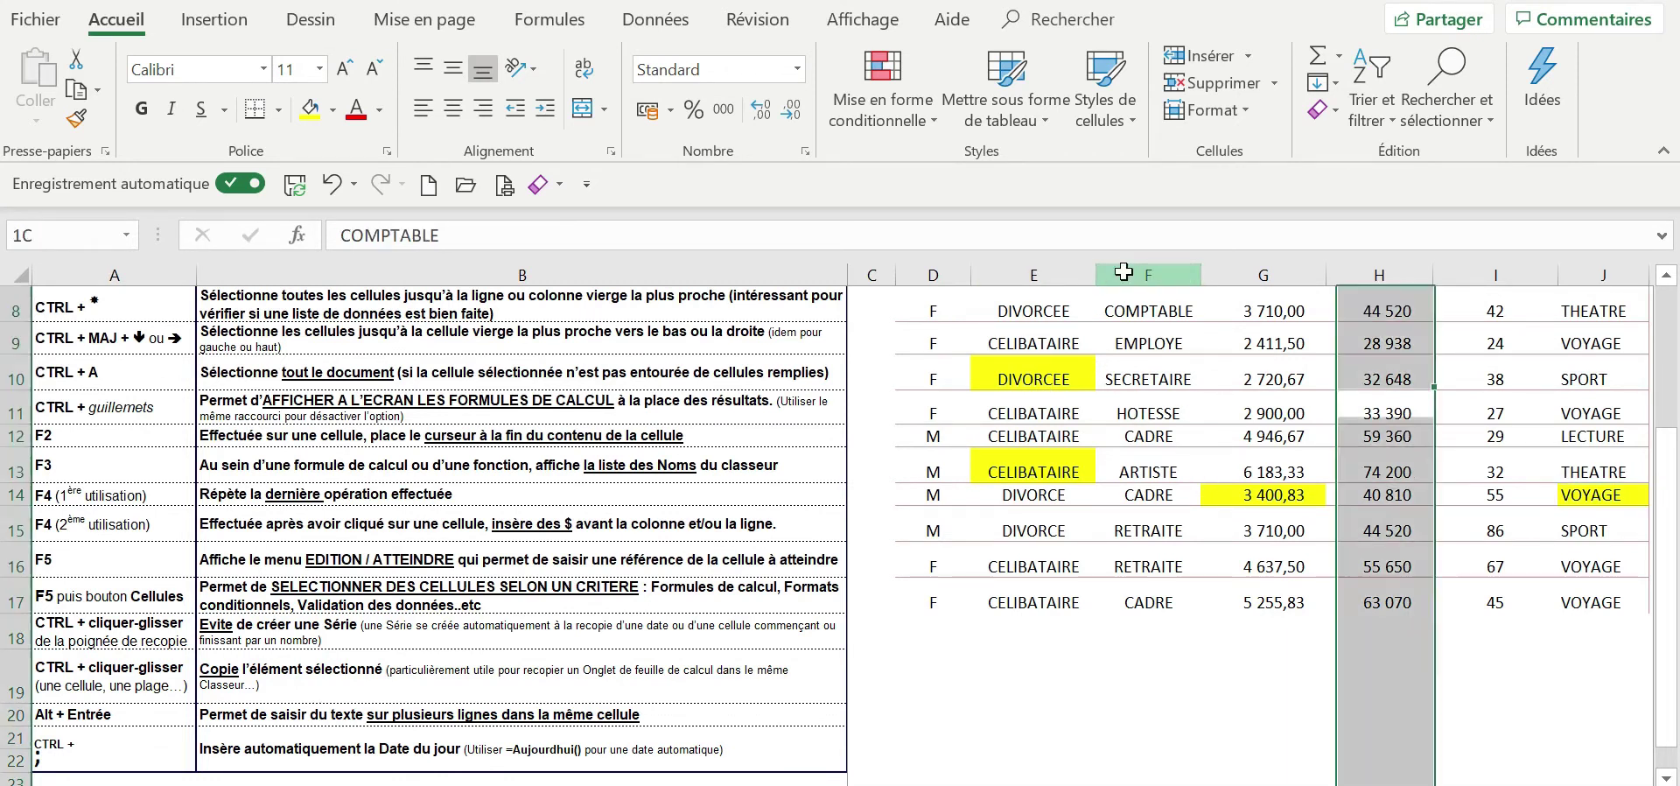
right_click(1132, 275)
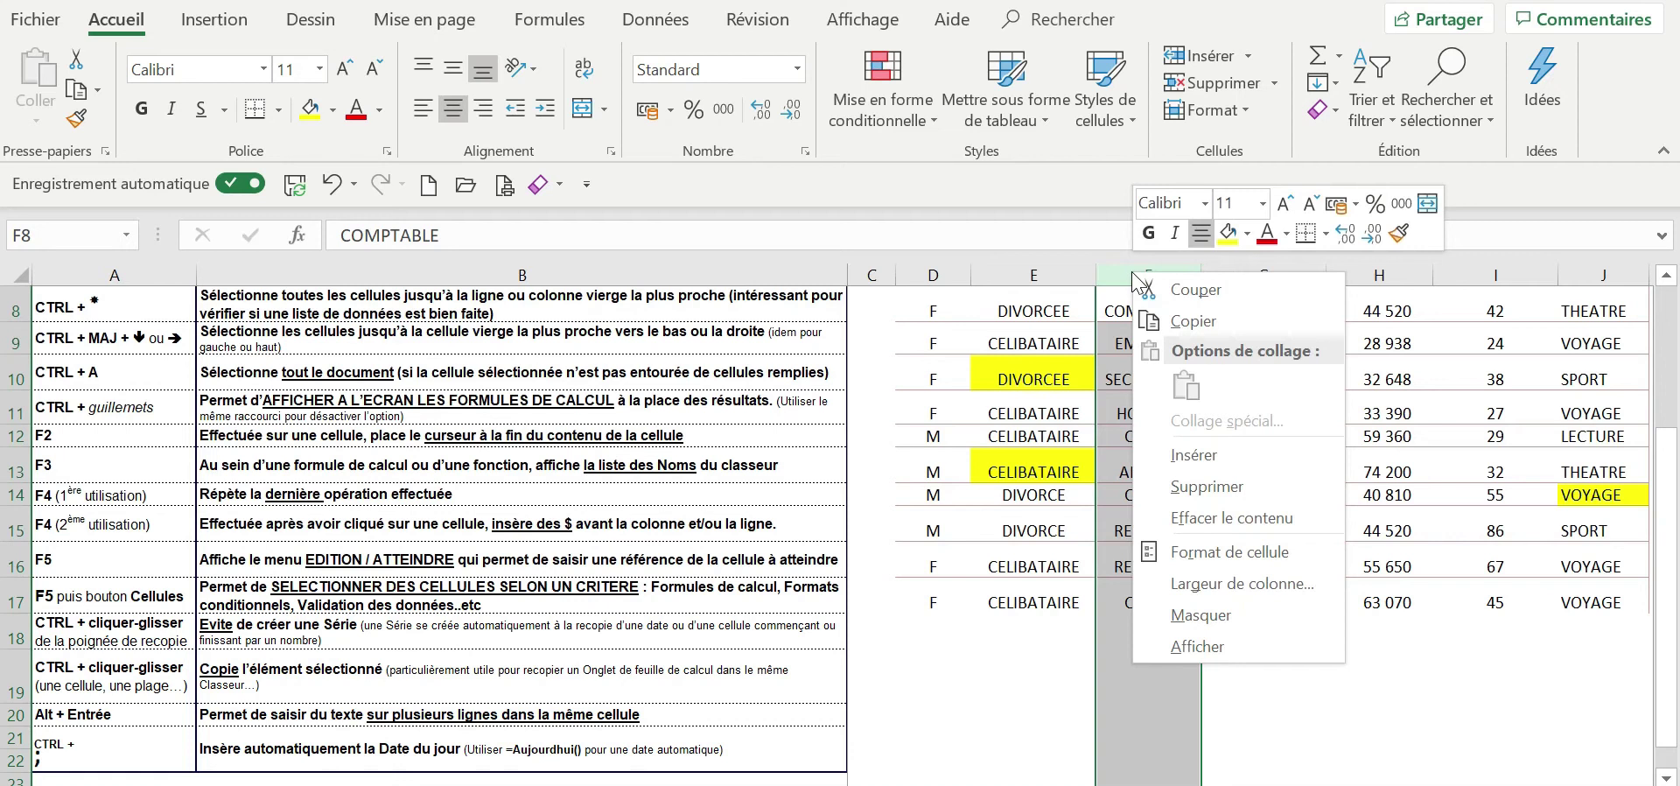
left_click(1187, 454)
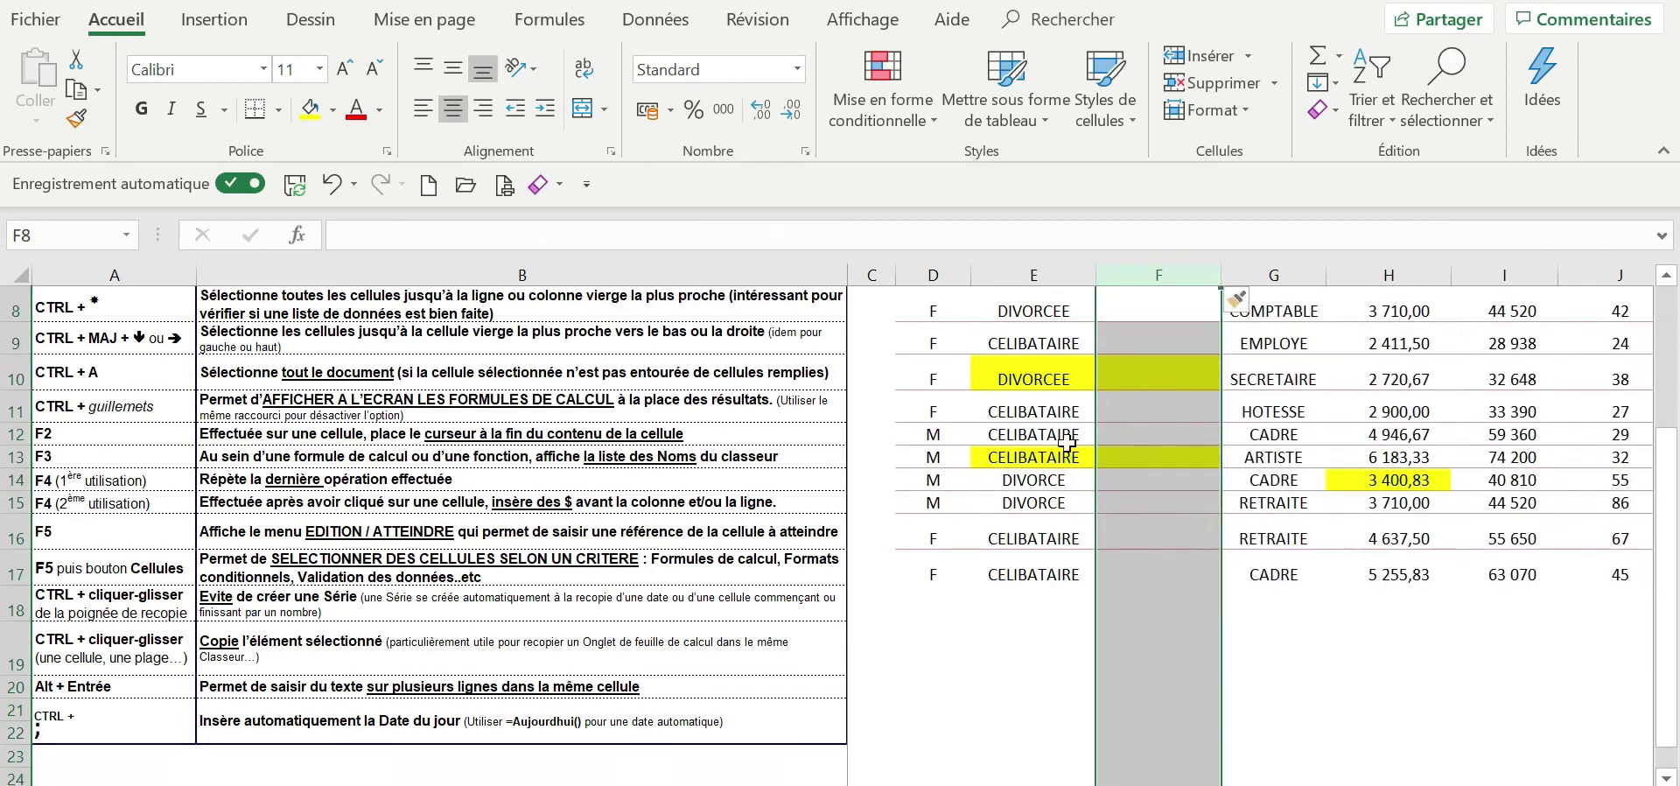
left_click(1406, 267)
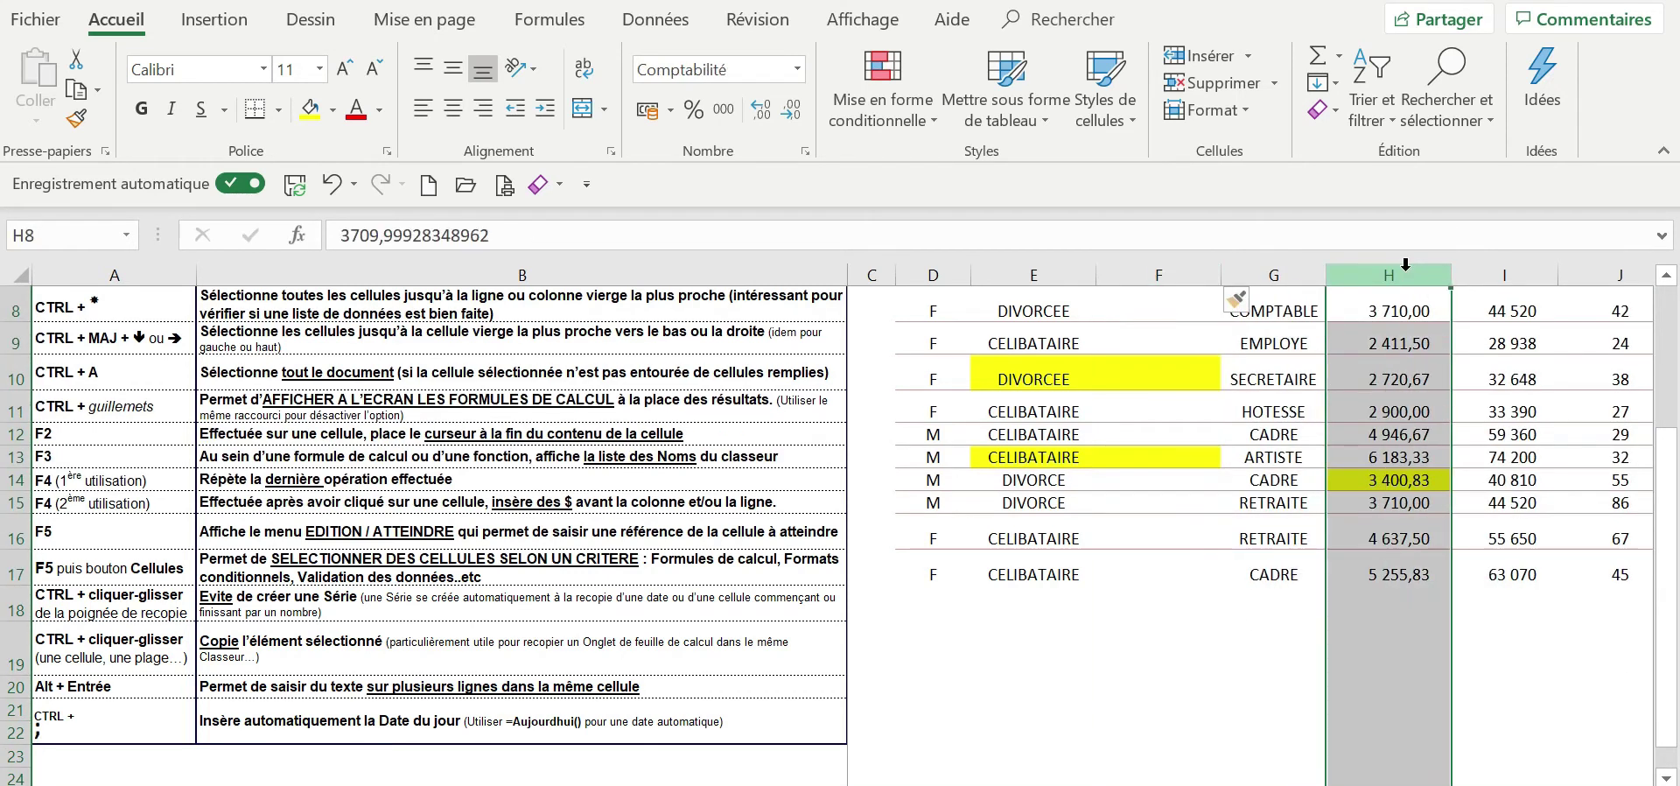
key("F4")
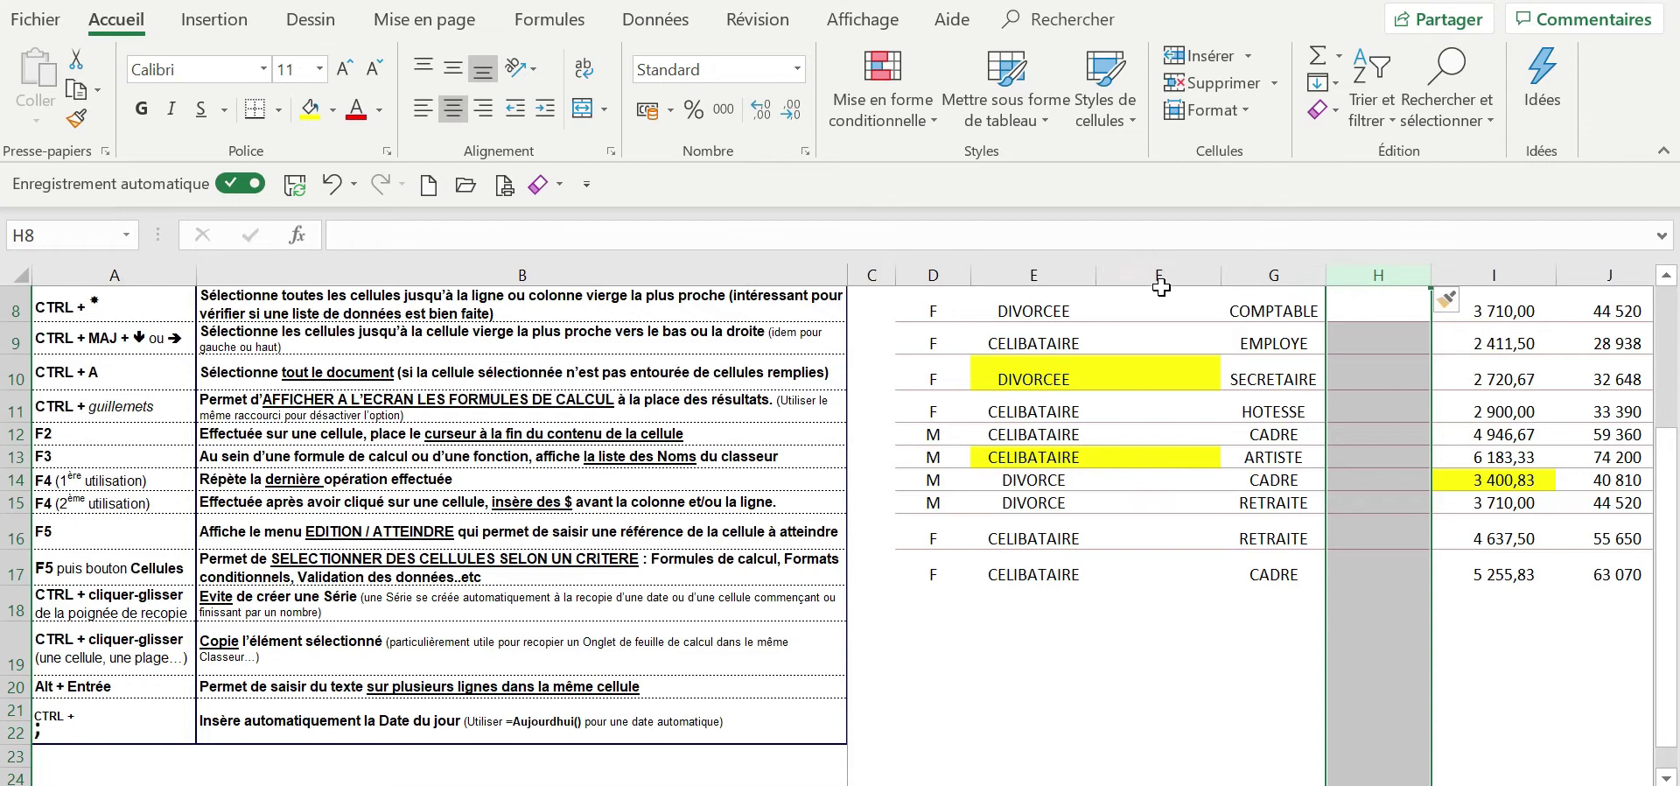
Delete the two inserted empty columns, H first and then F.
right_click(1375, 266)
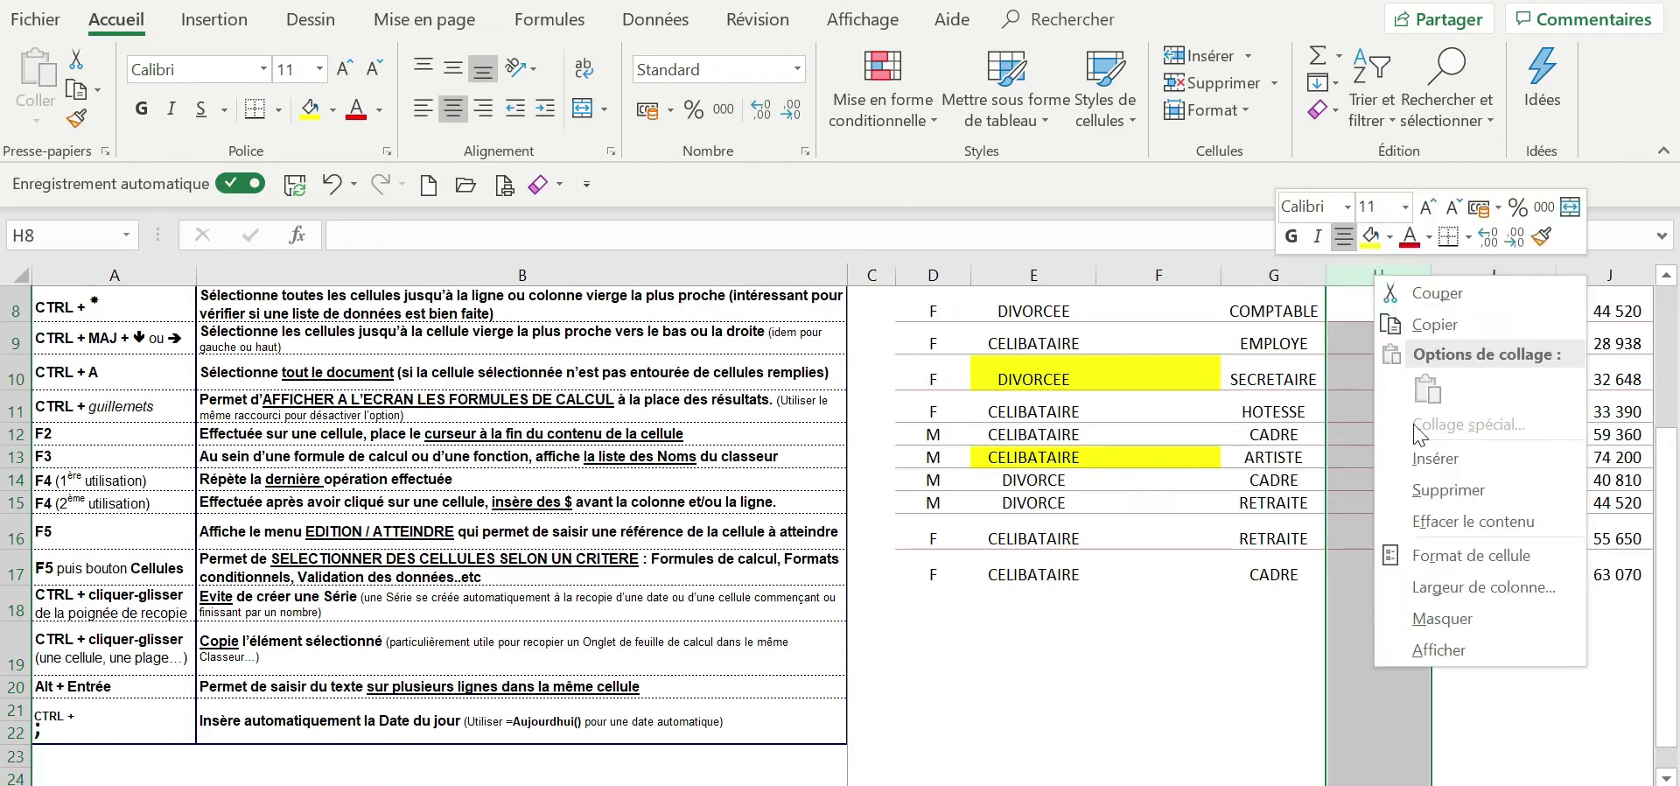
left_click(1421, 490)
left_click(1166, 265)
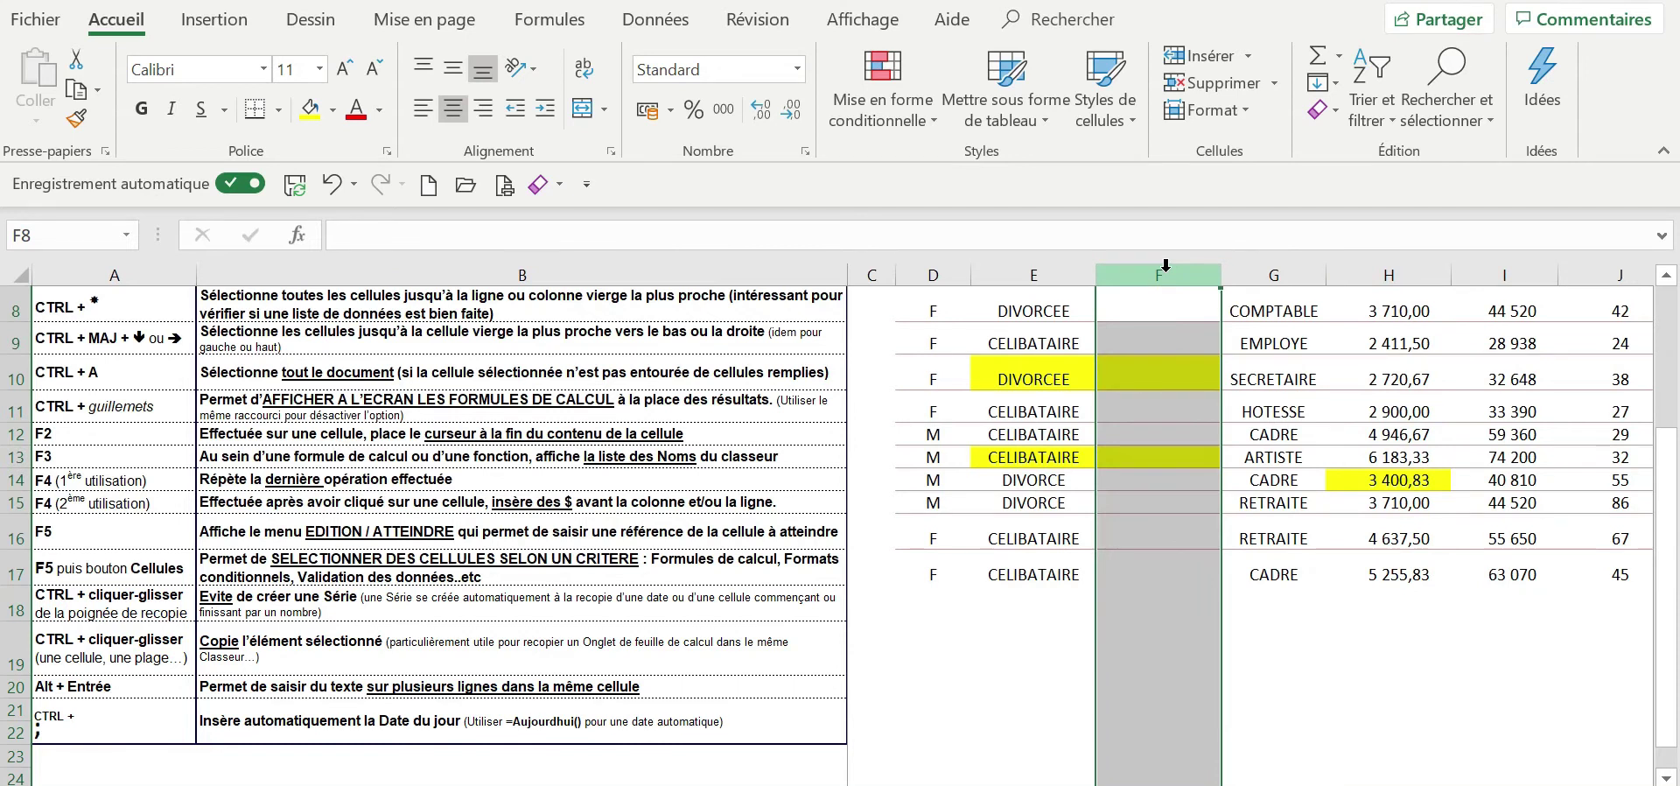
key("ctrl+minus")
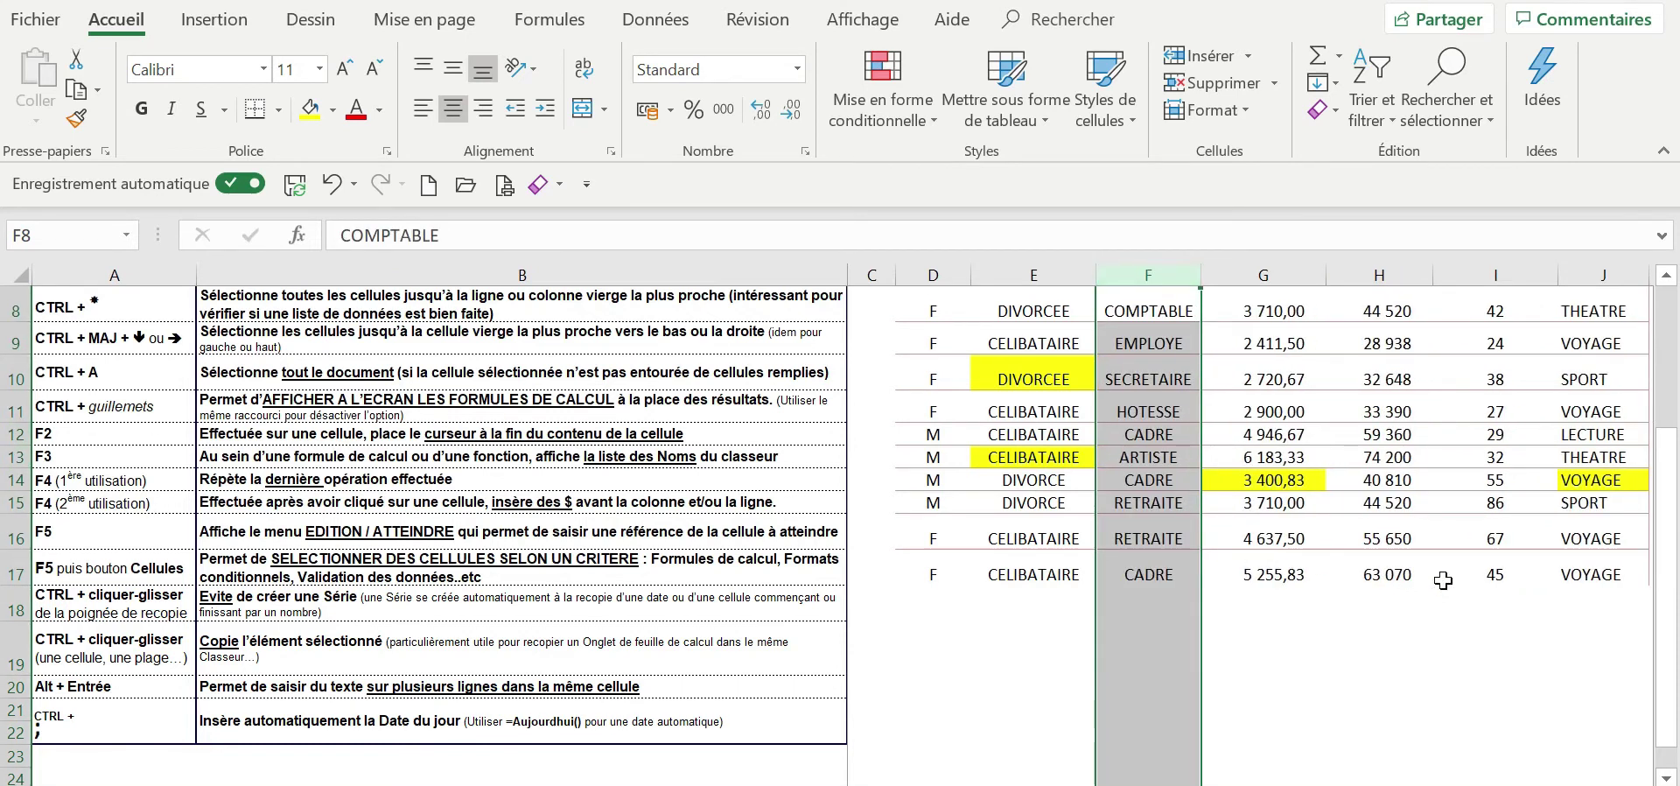
Cycle the G4 reference in H4's formula through absolute $G$4 and the mixed forms back to relative, and validate while staying on H4.
scroll(1443, 580, "up", 2)
left_click(1377, 367)
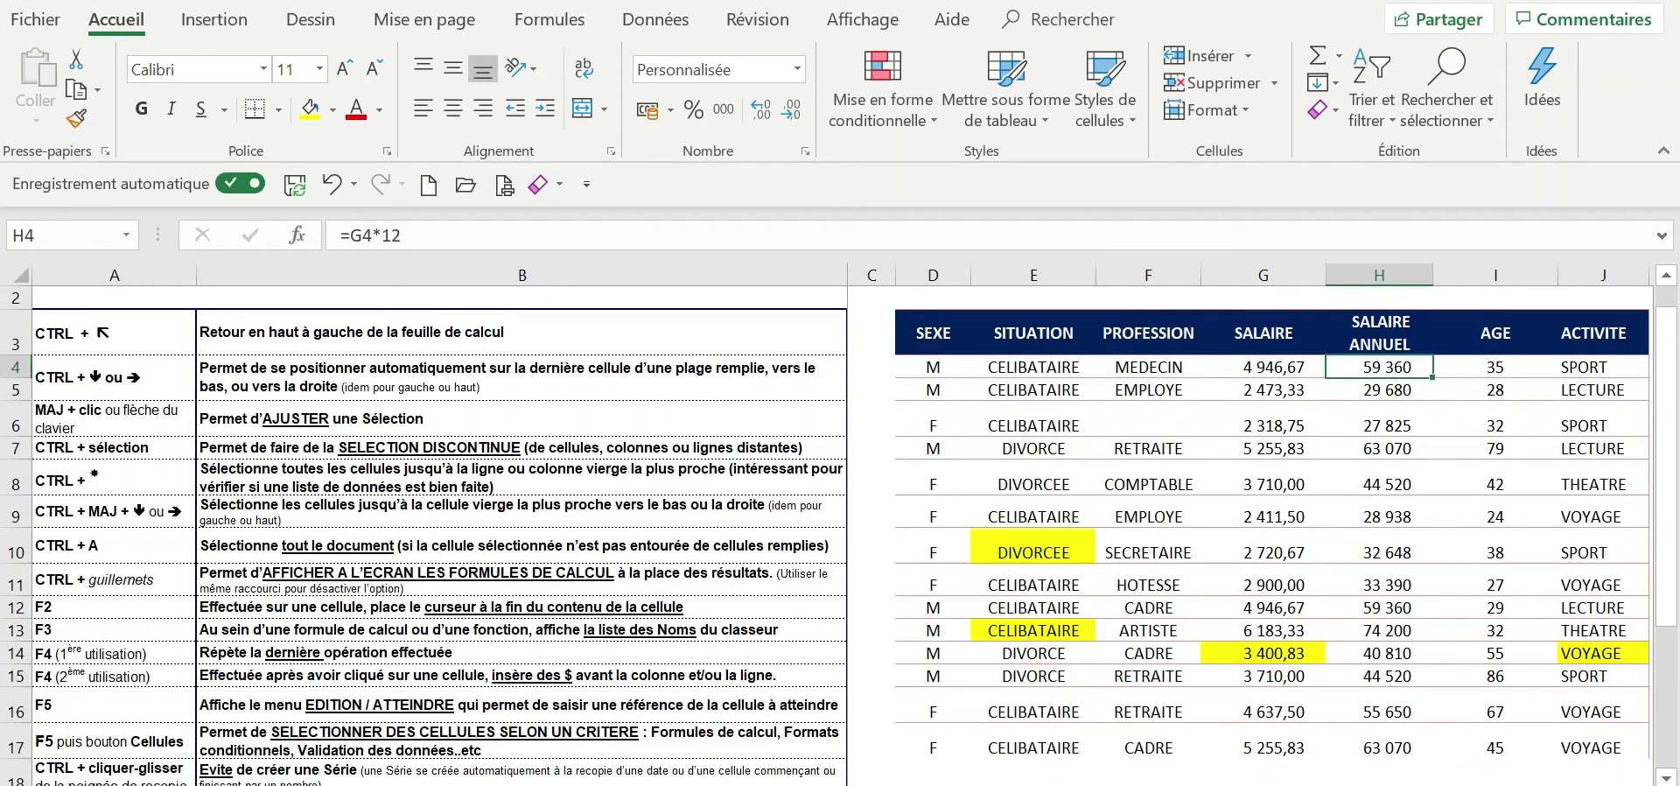
left_click(372, 235)
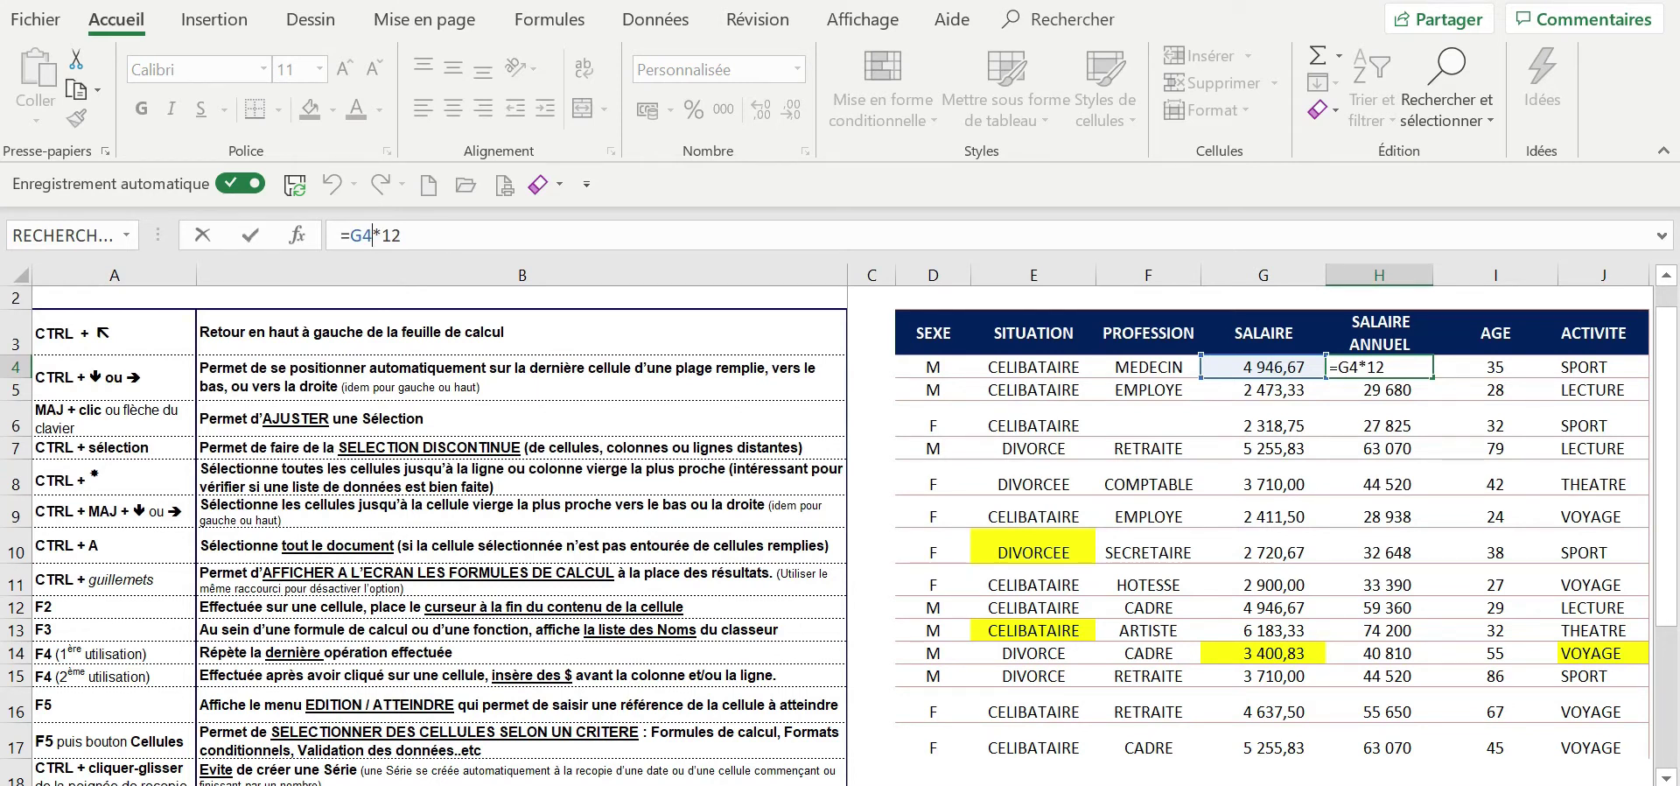
key("F4")
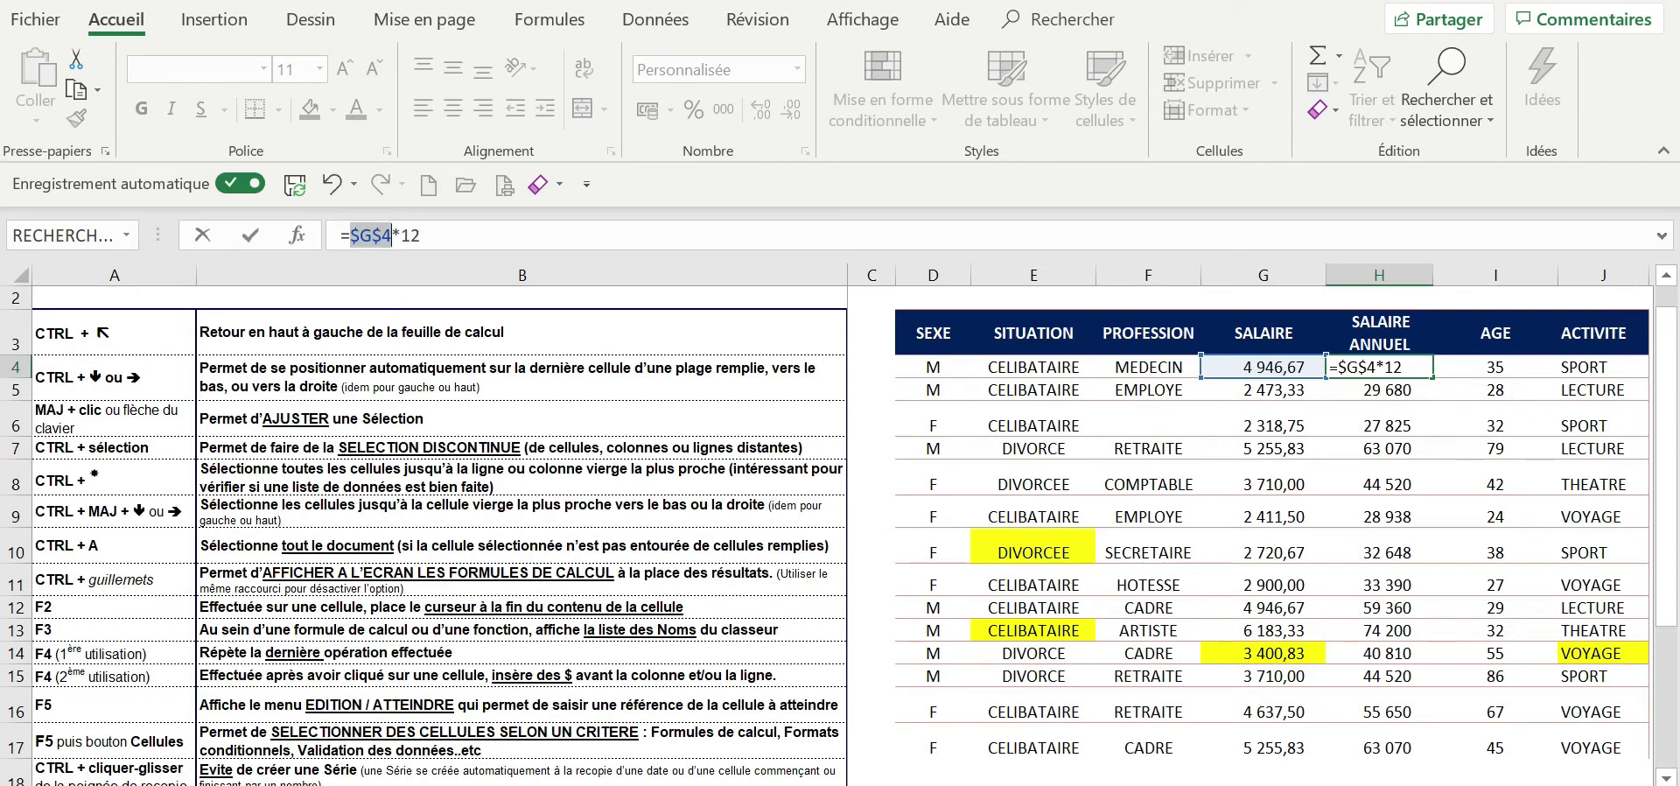
key("F4")
key("F4")
key("F4")
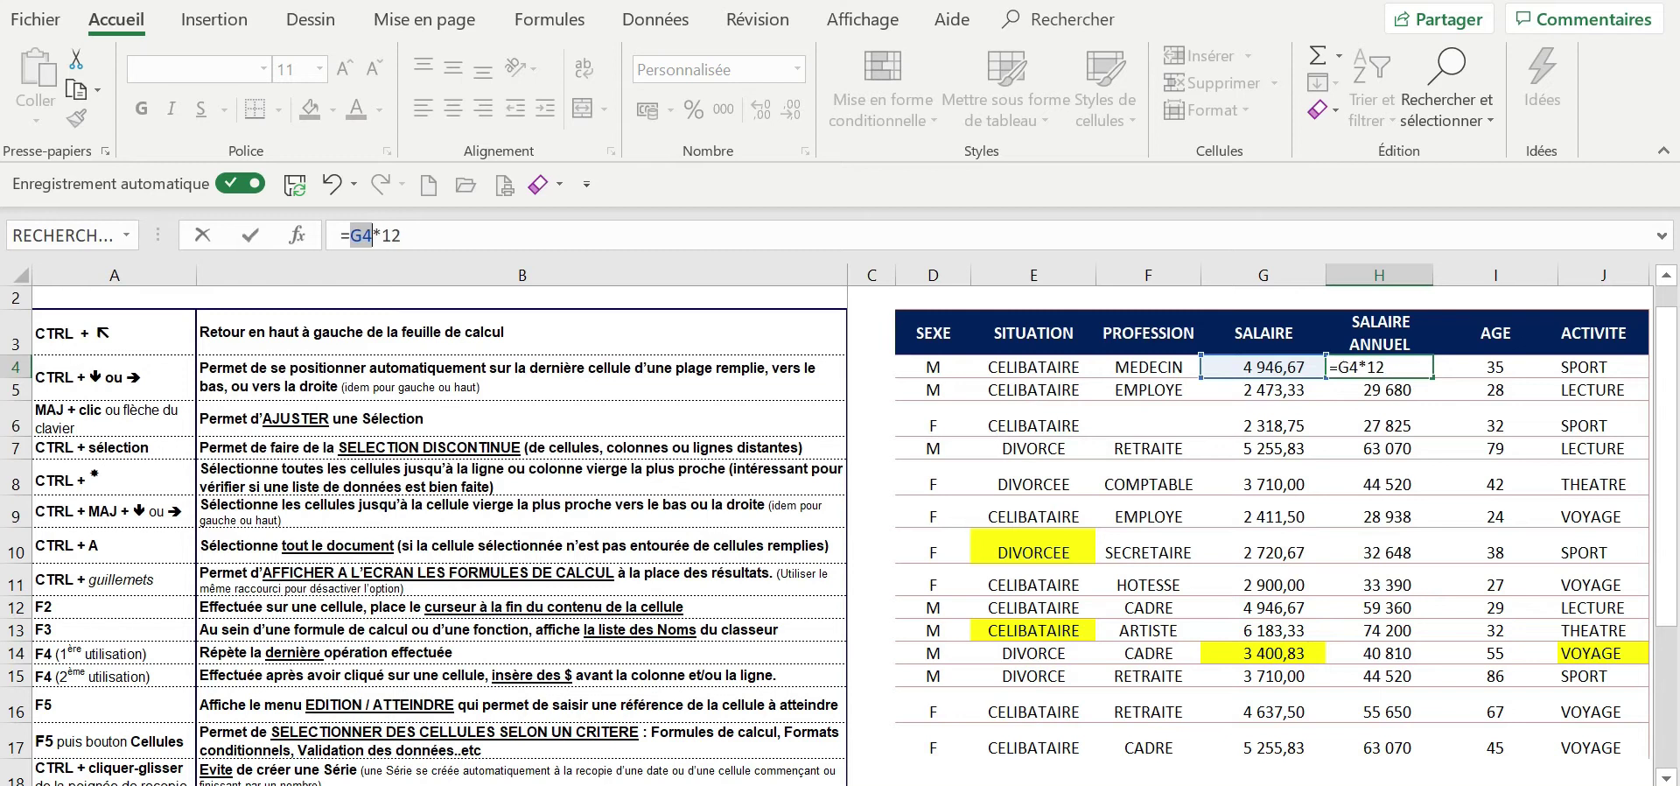
key("ctrl+Return")
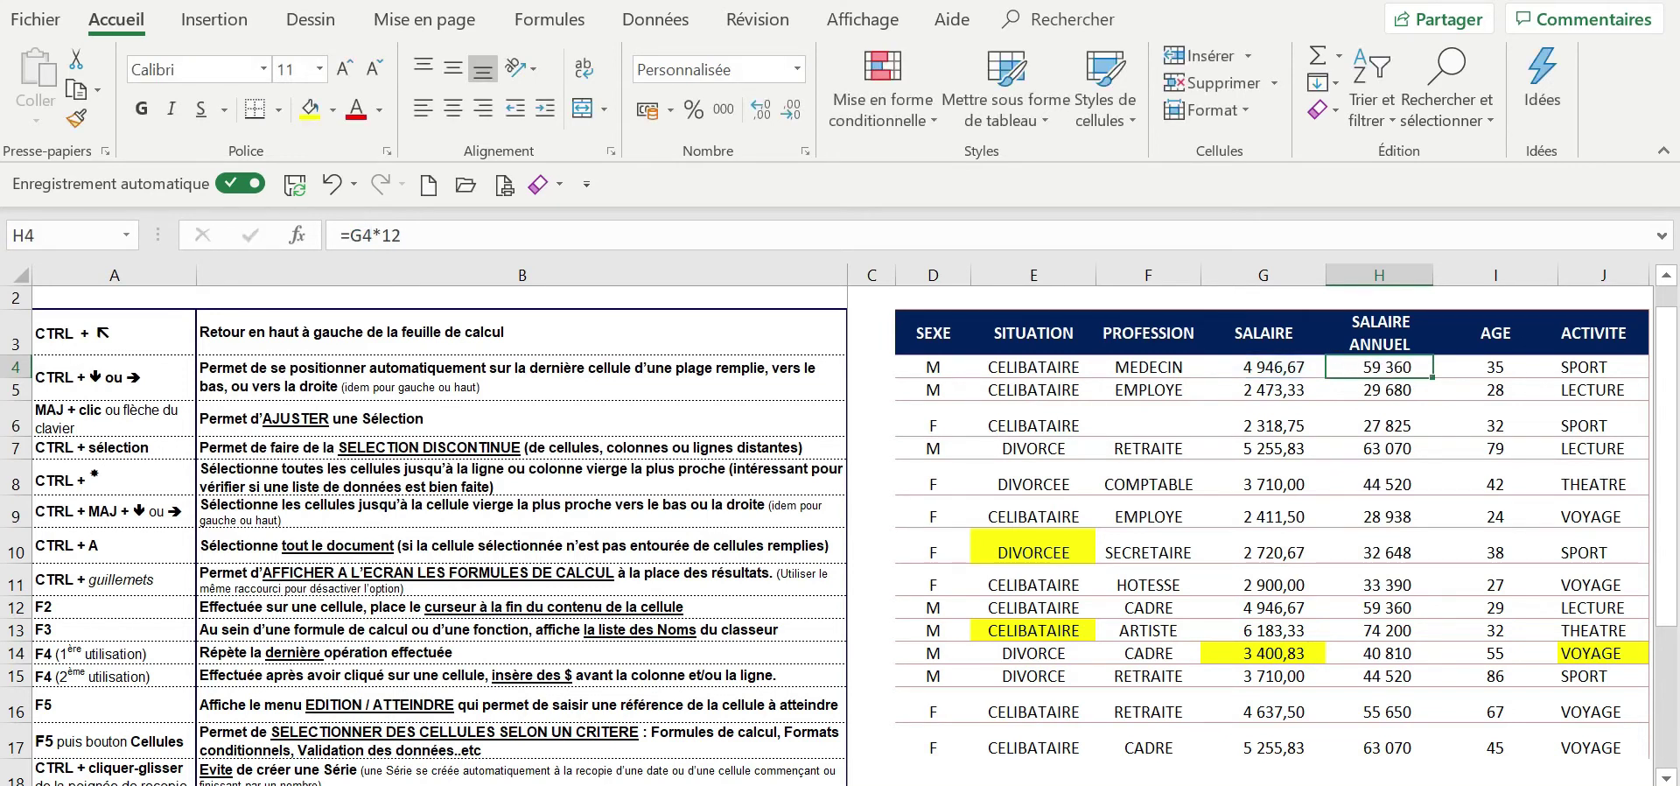
Jump to cell M140 with the Go To command, and return to the beginning of the sheet.
scroll(520, 595, "down", 1)
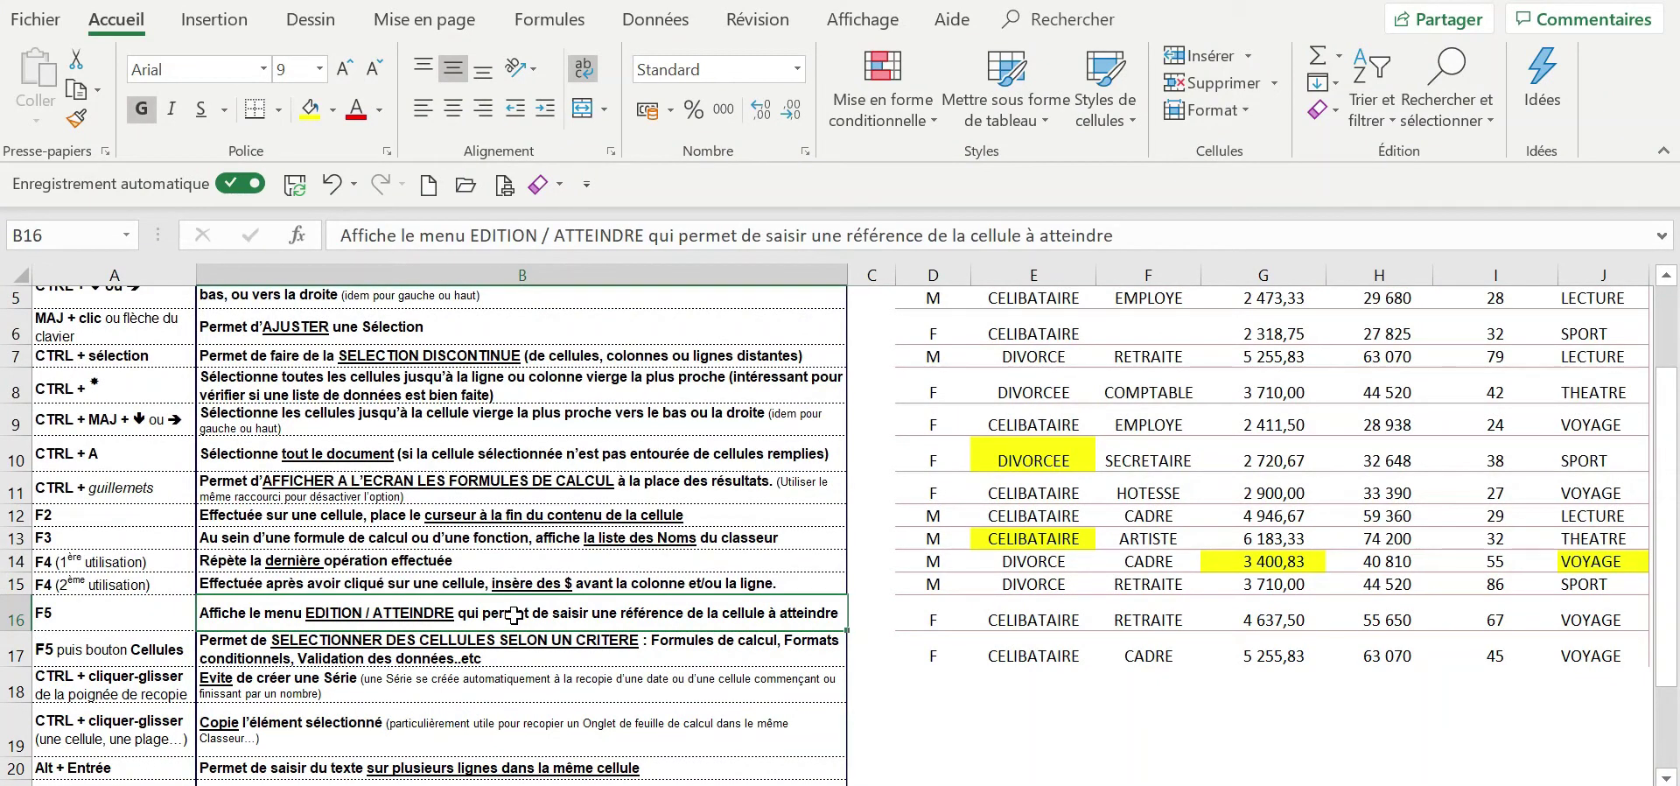
scroll(514, 614, "up", 2)
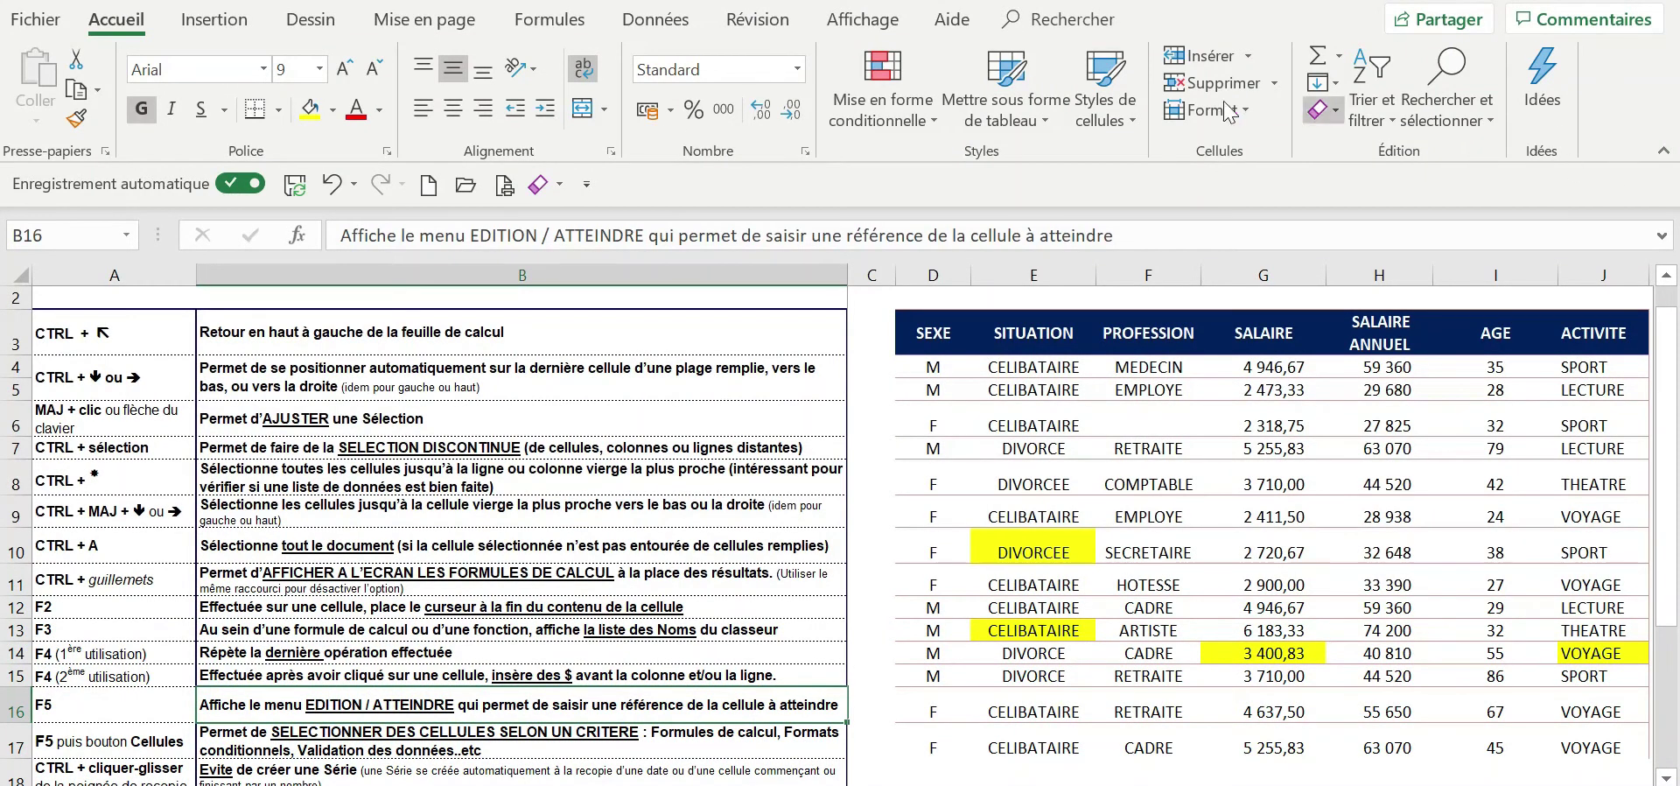
left_click(1468, 87)
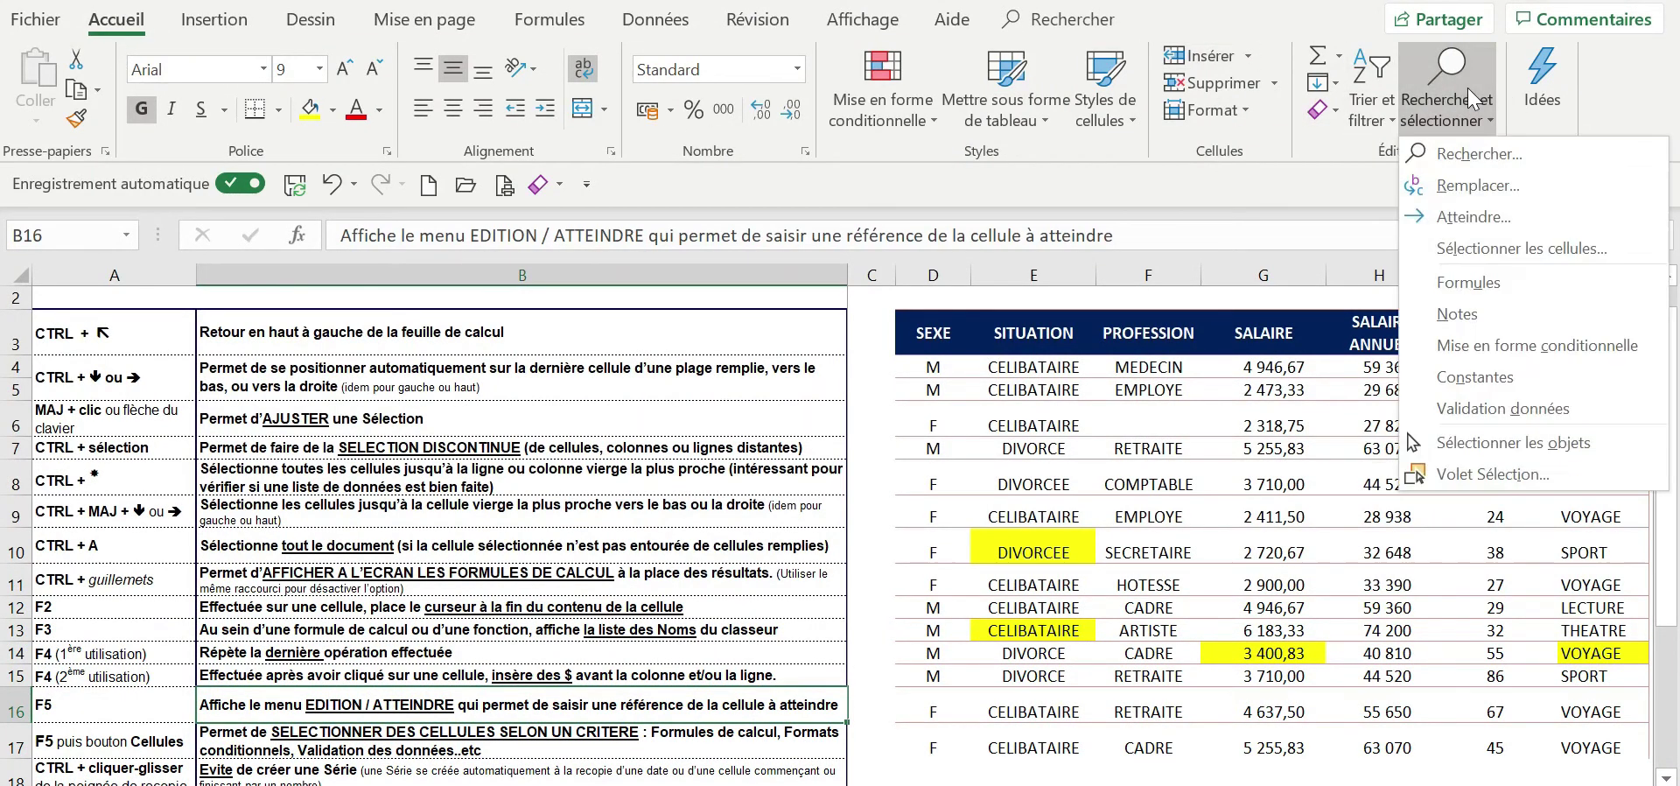
left_click(1485, 219)
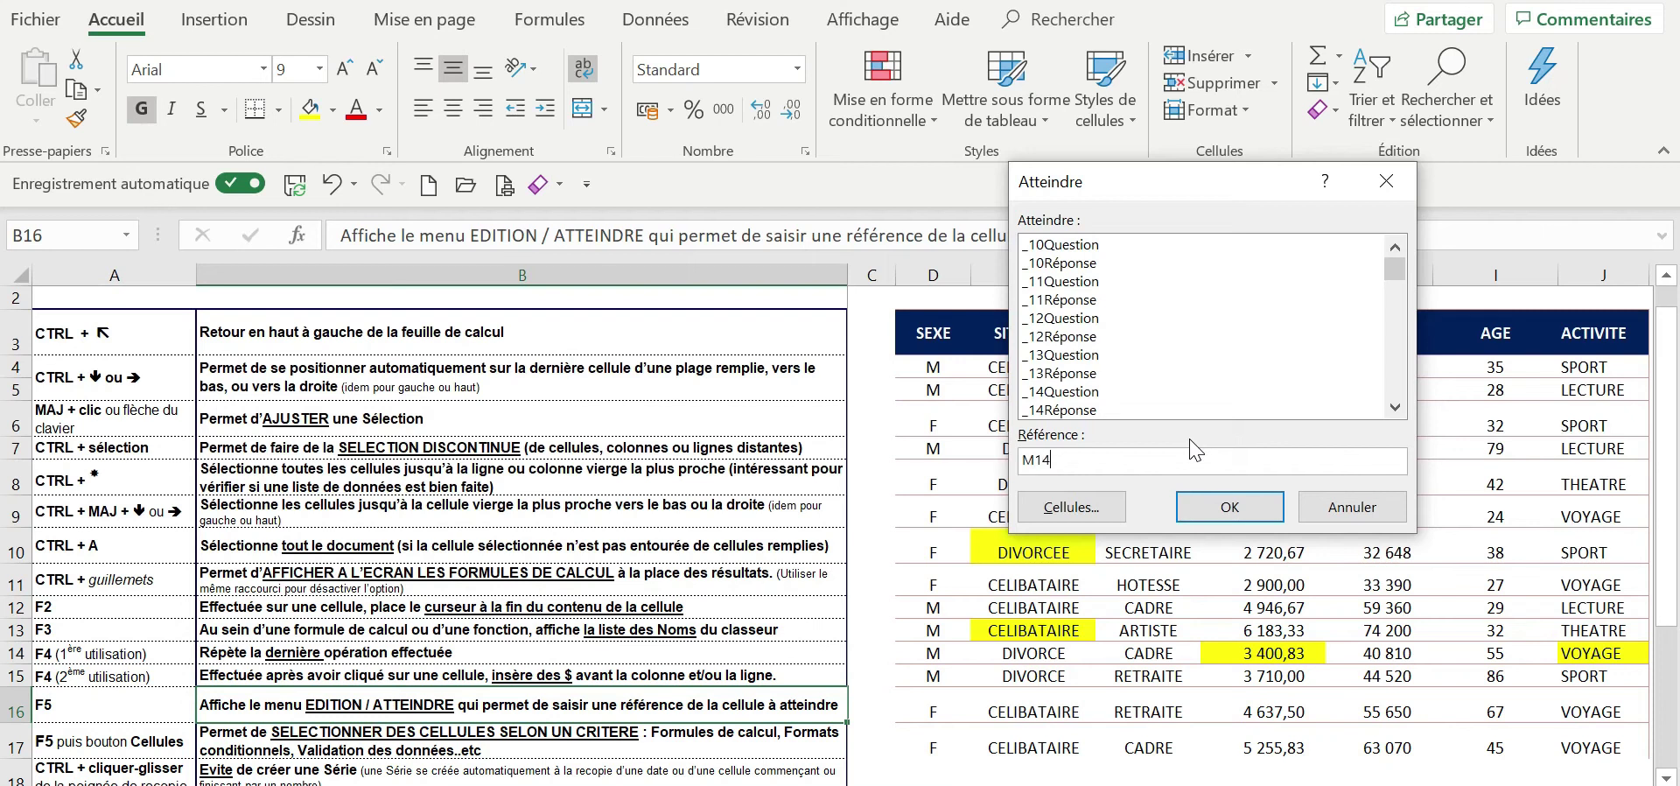
key("Return")
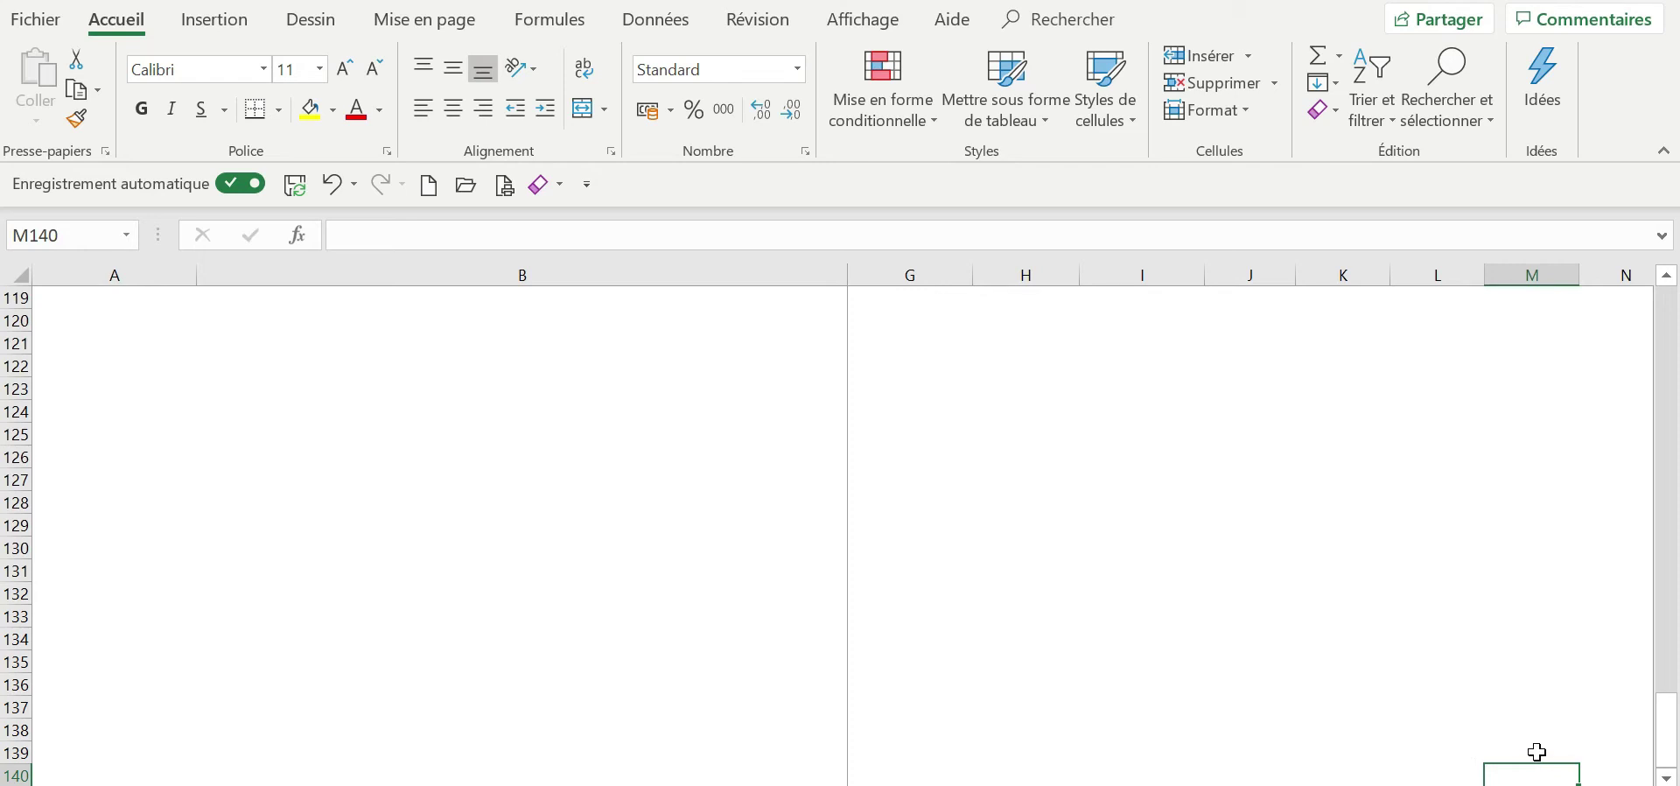
key("ctrl+Home")
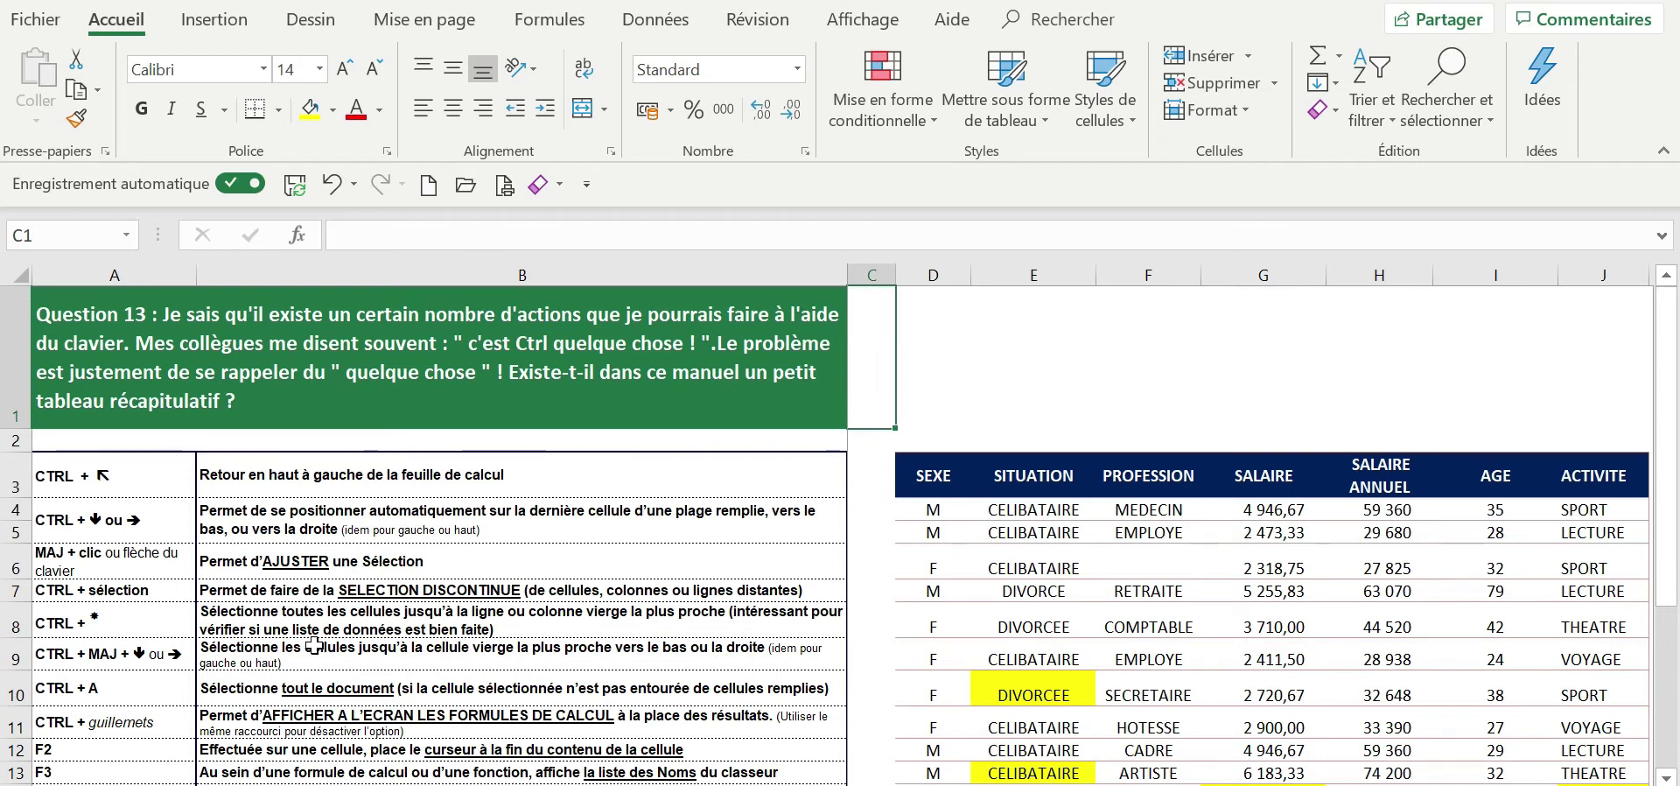
Select all cells containing formulas on the sheet with Go To Special, keeping all formula result types included.
scroll(315, 645, "down", 1)
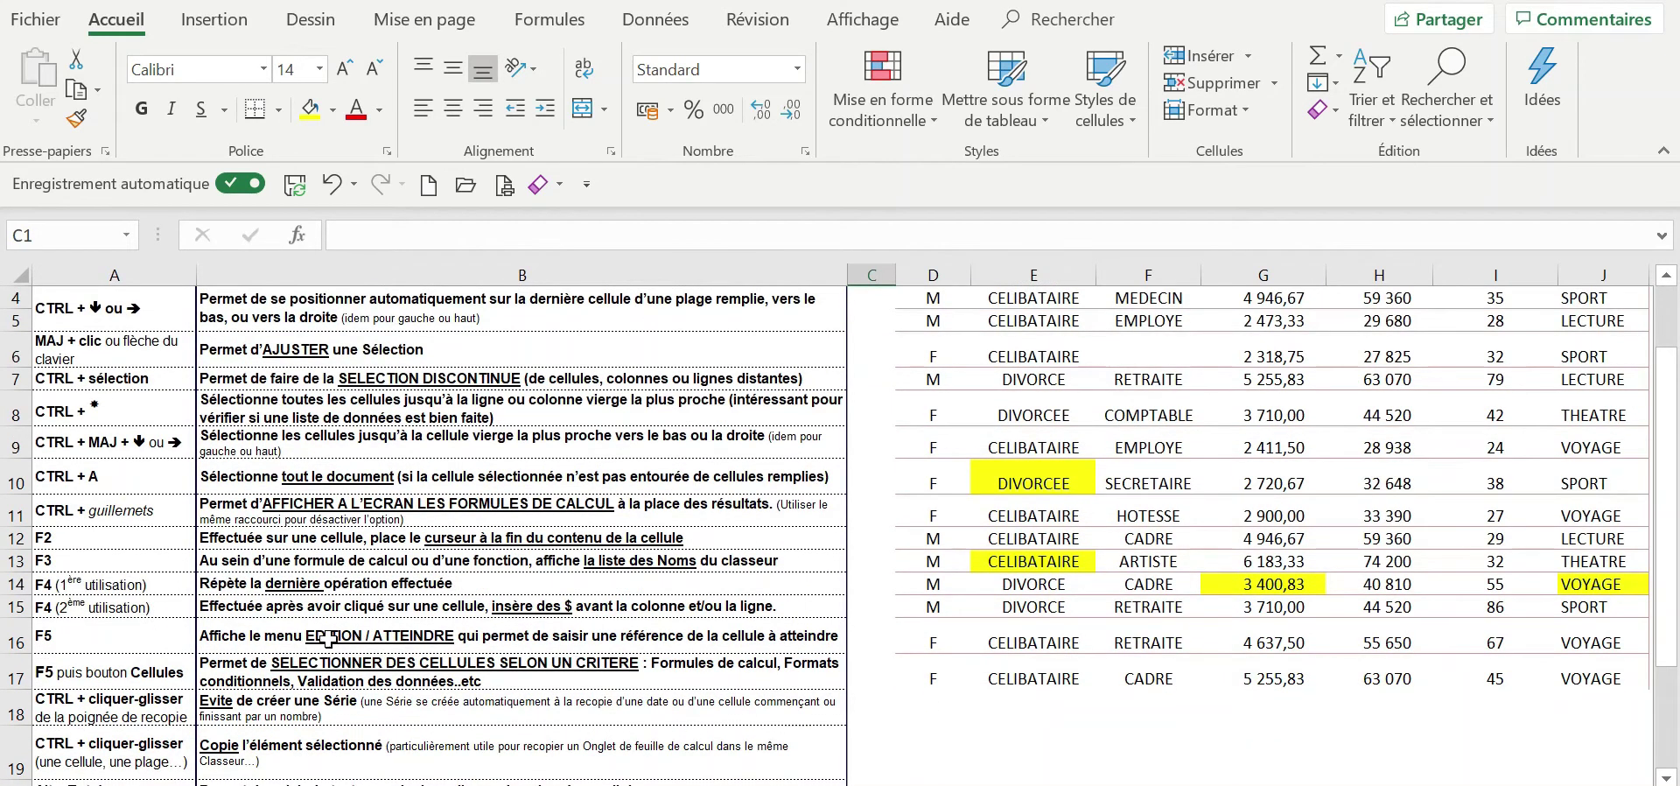
left_click(390, 663)
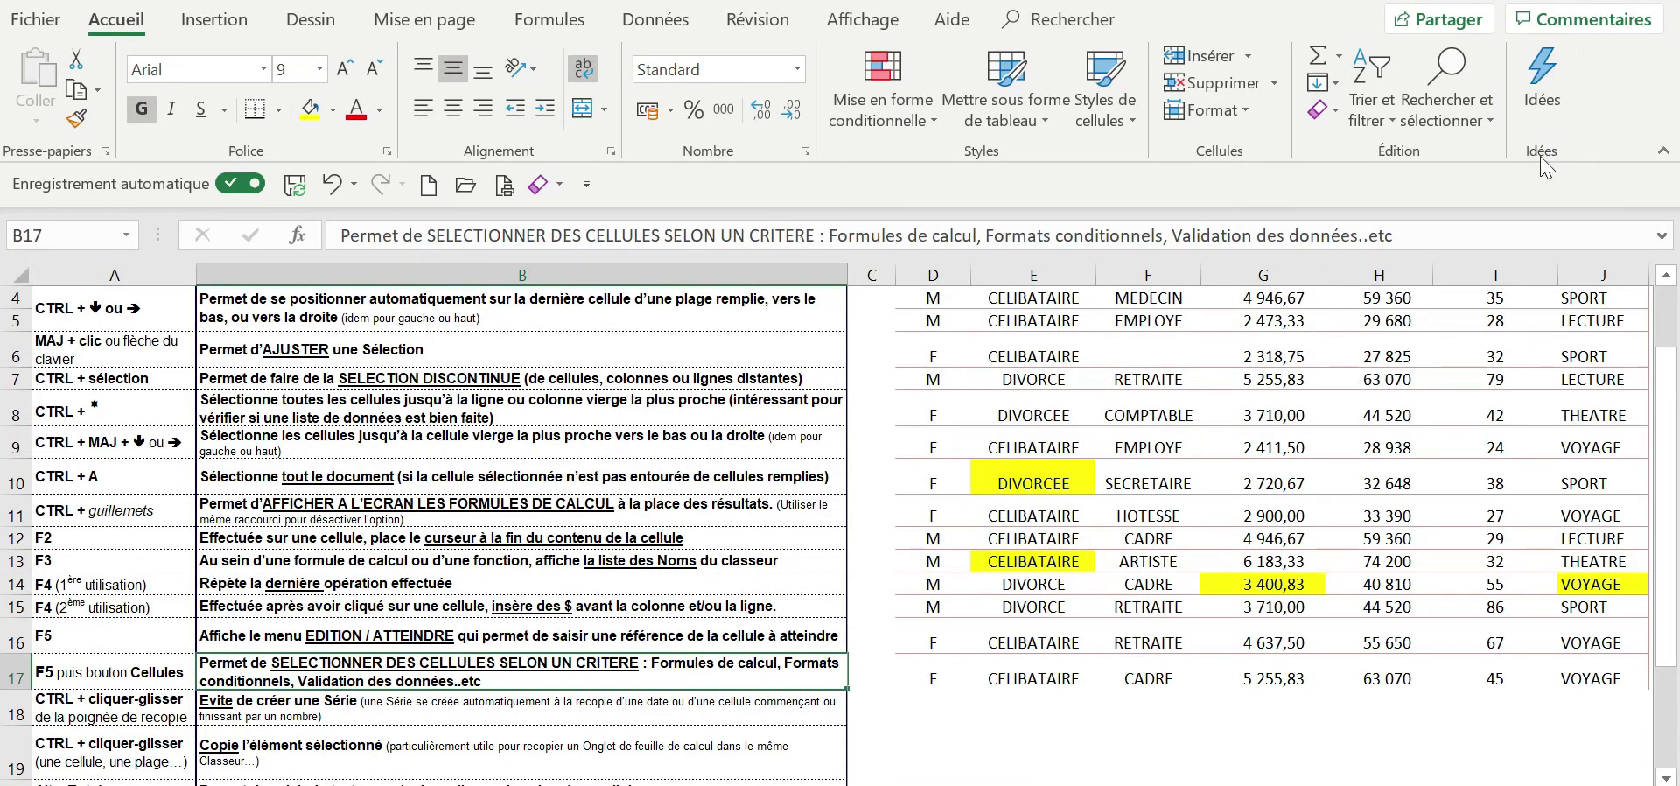
left_click(1465, 92)
left_click(1470, 229)
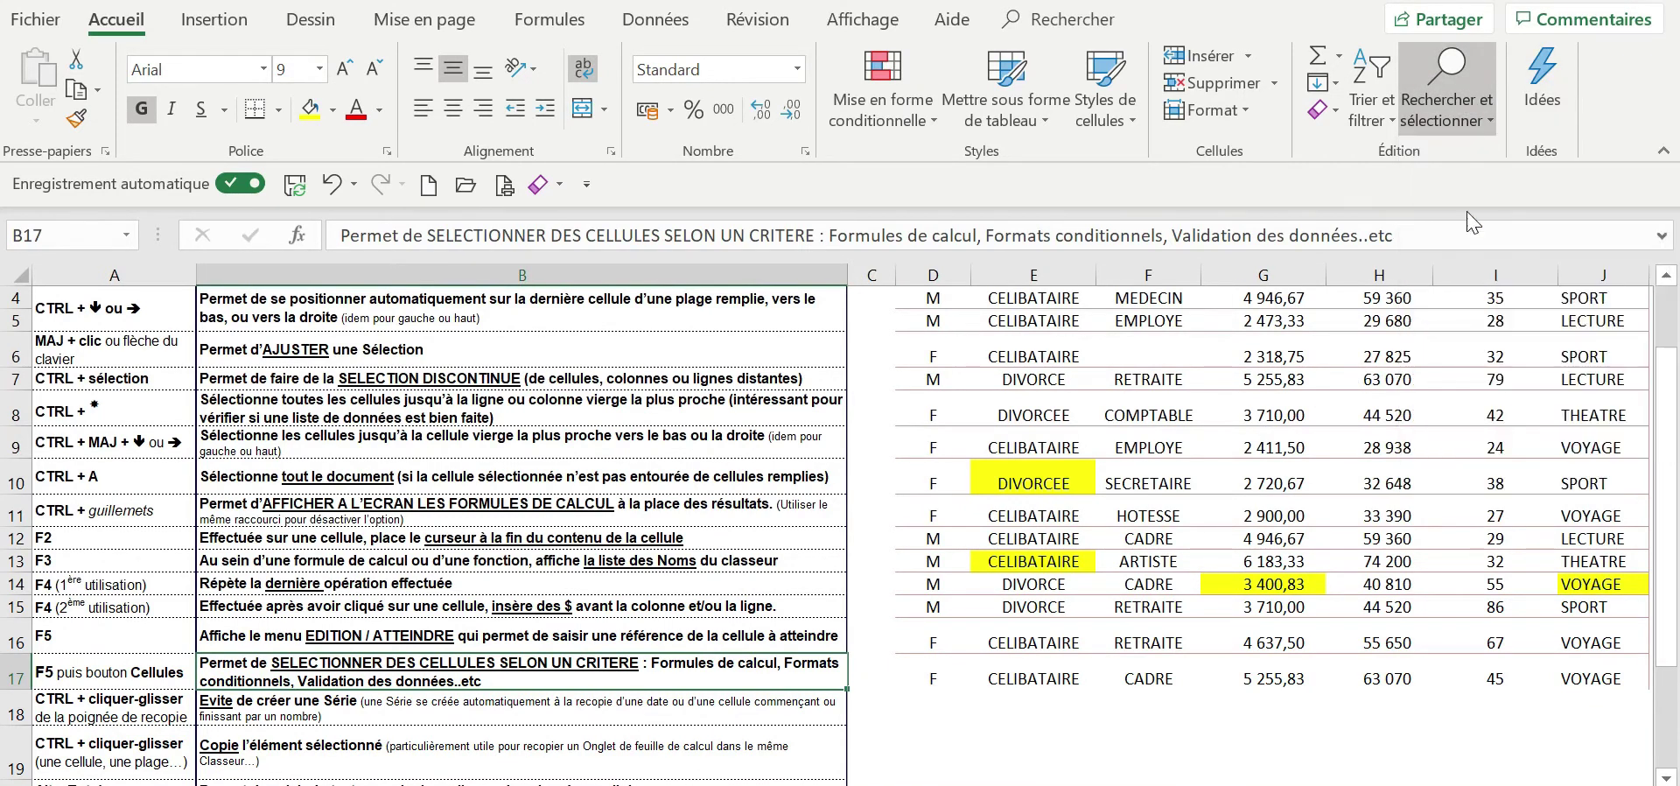
left_click(1083, 512)
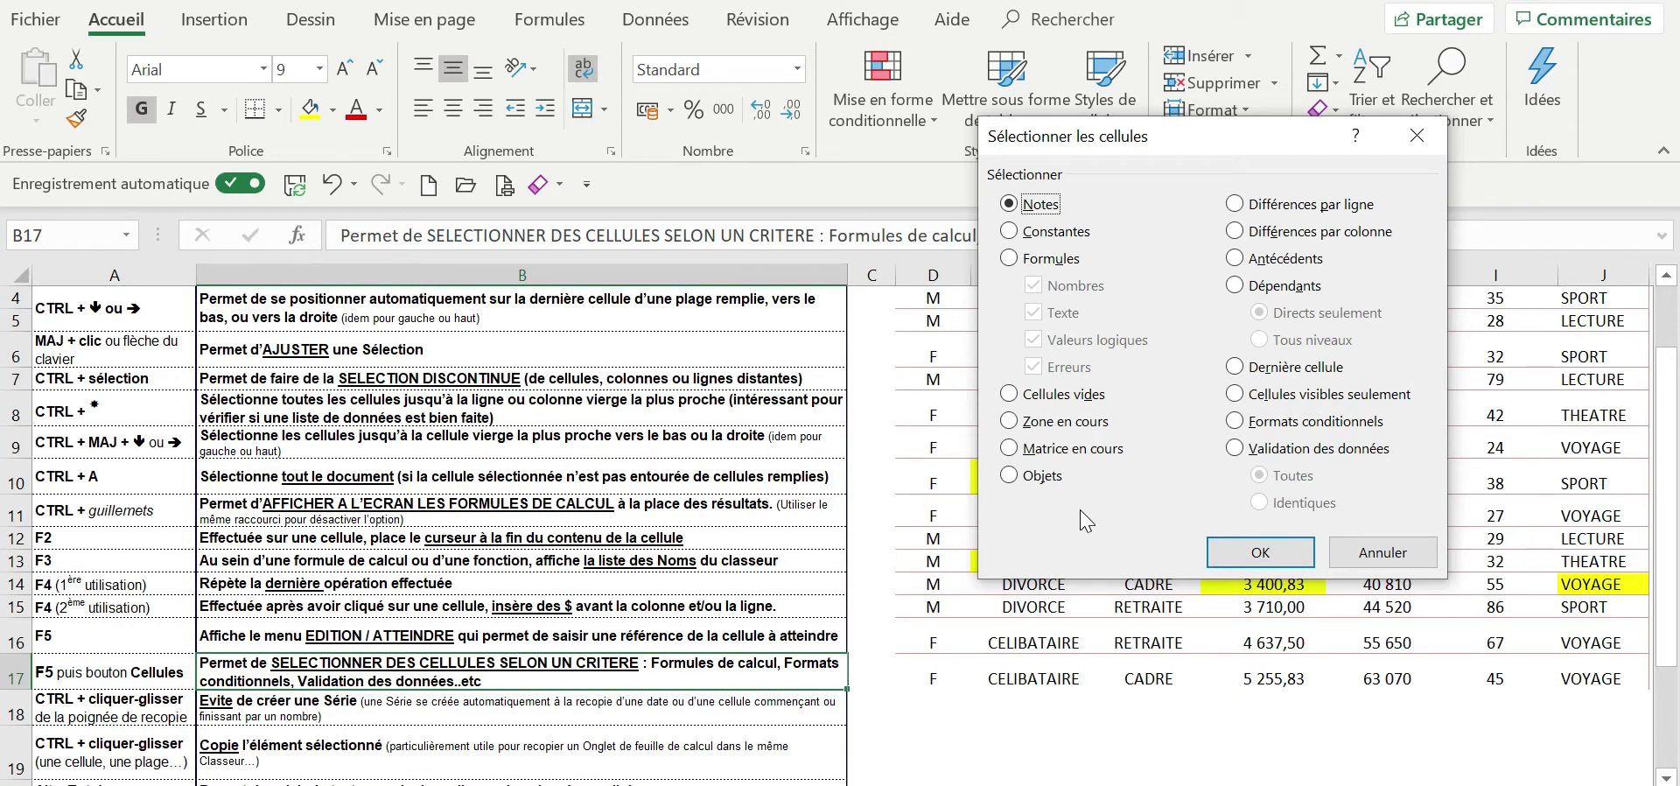
left_click(1012, 261)
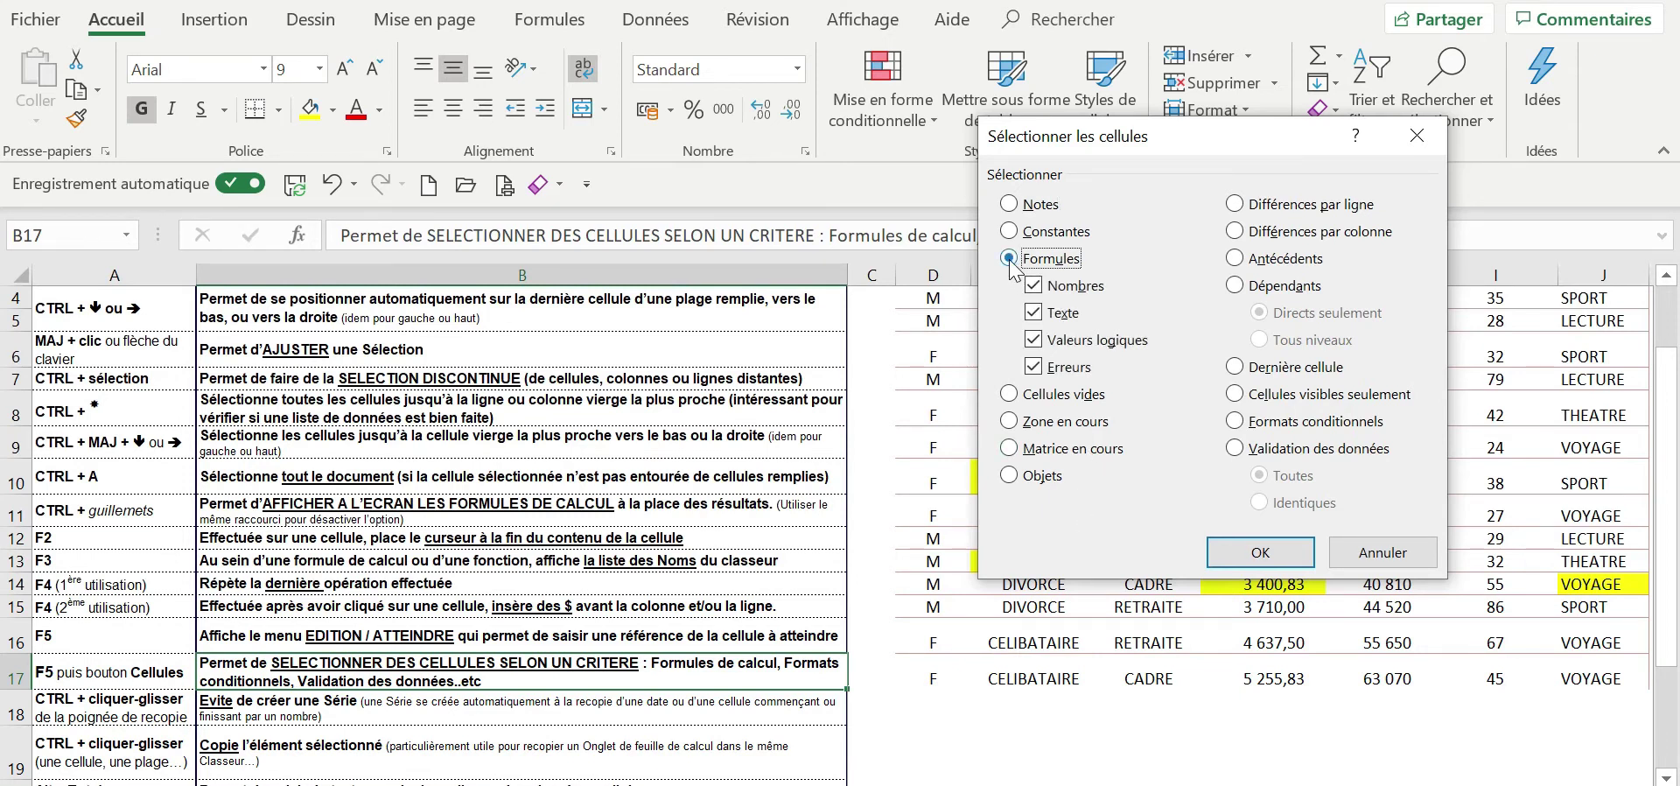
left_click(1260, 552)
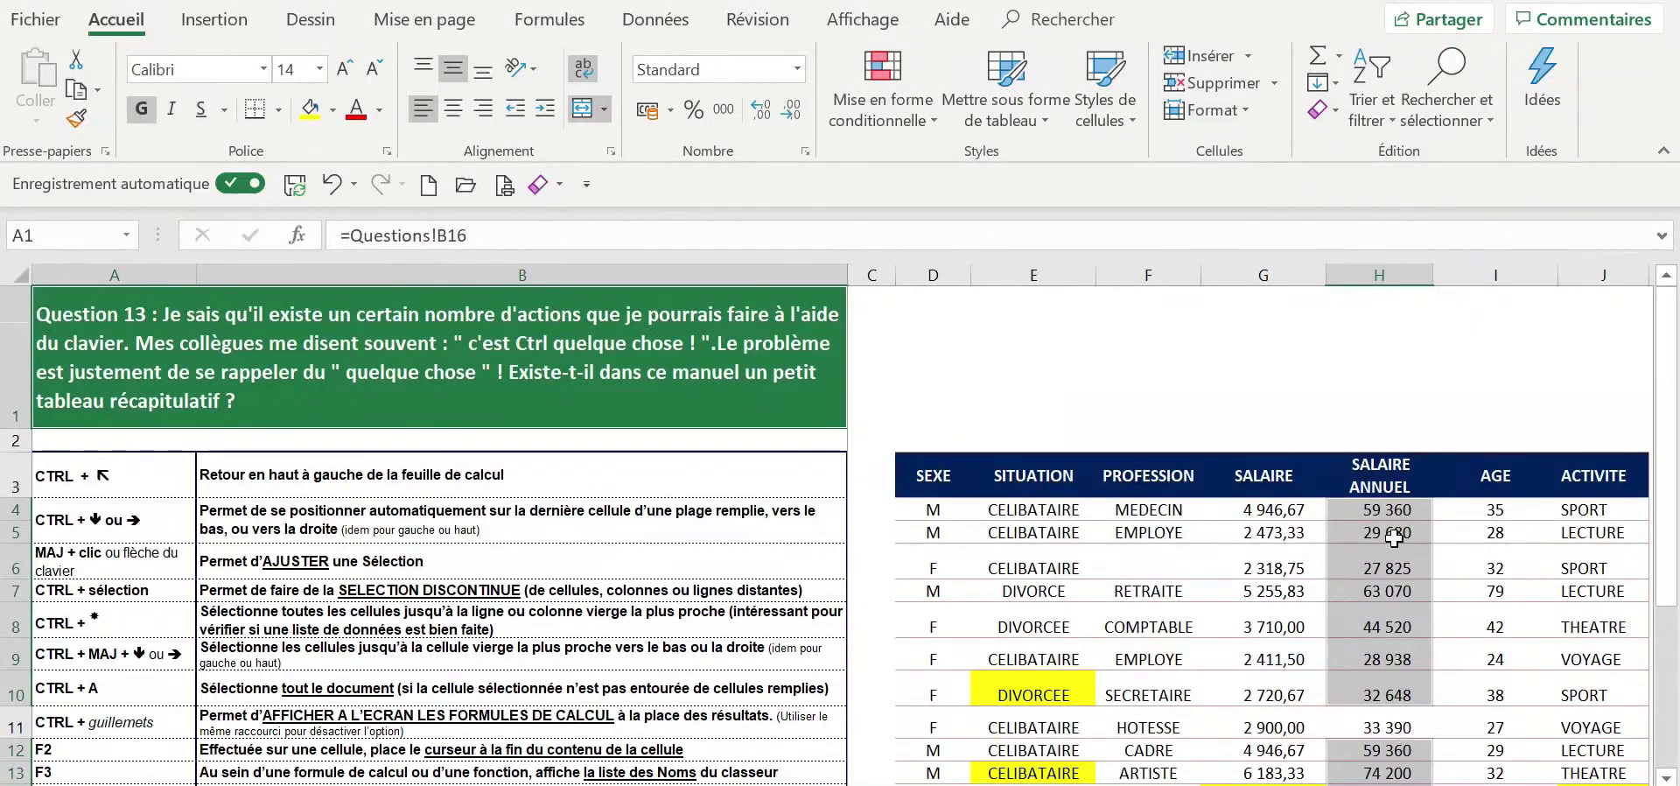
Compare the contents of H10, H11 and H12 in the annual salary column to check which ones hold a formula.
scroll(1394, 537, "down", 2)
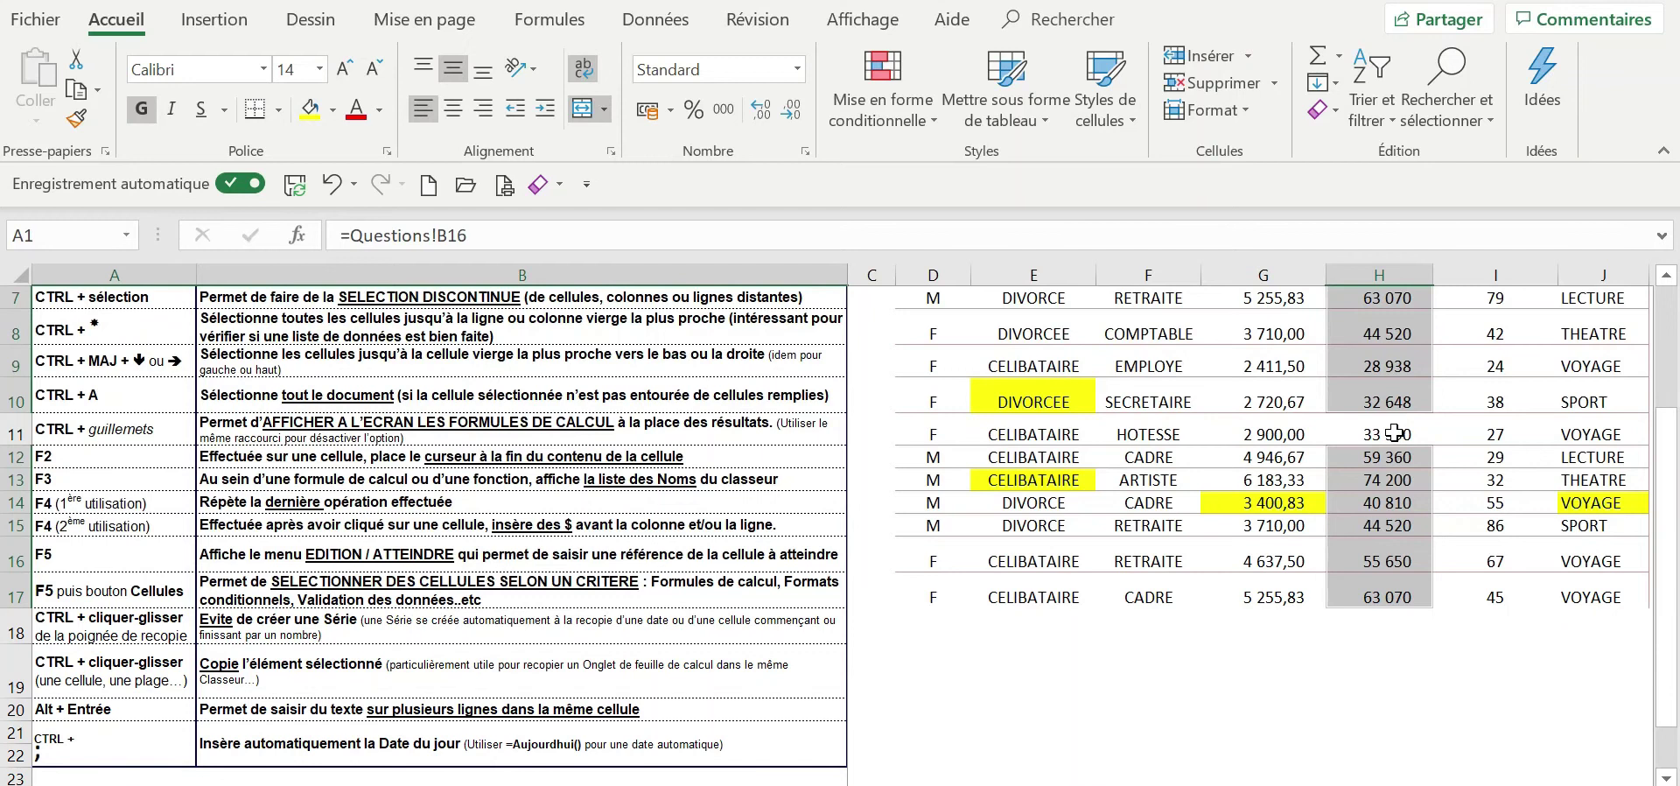
left_click(1394, 432)
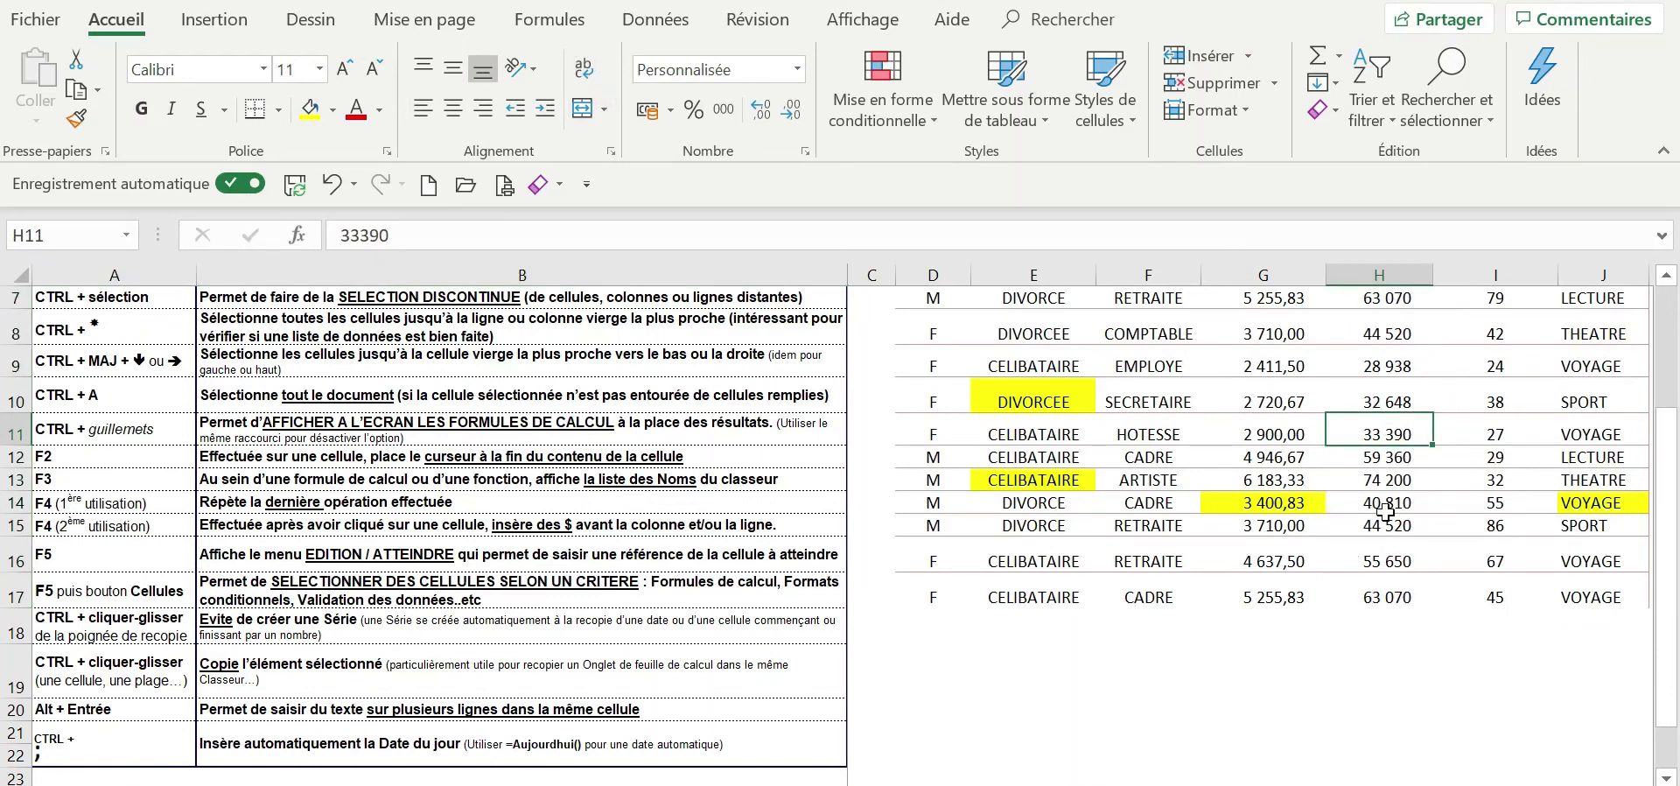
left_click(1386, 400)
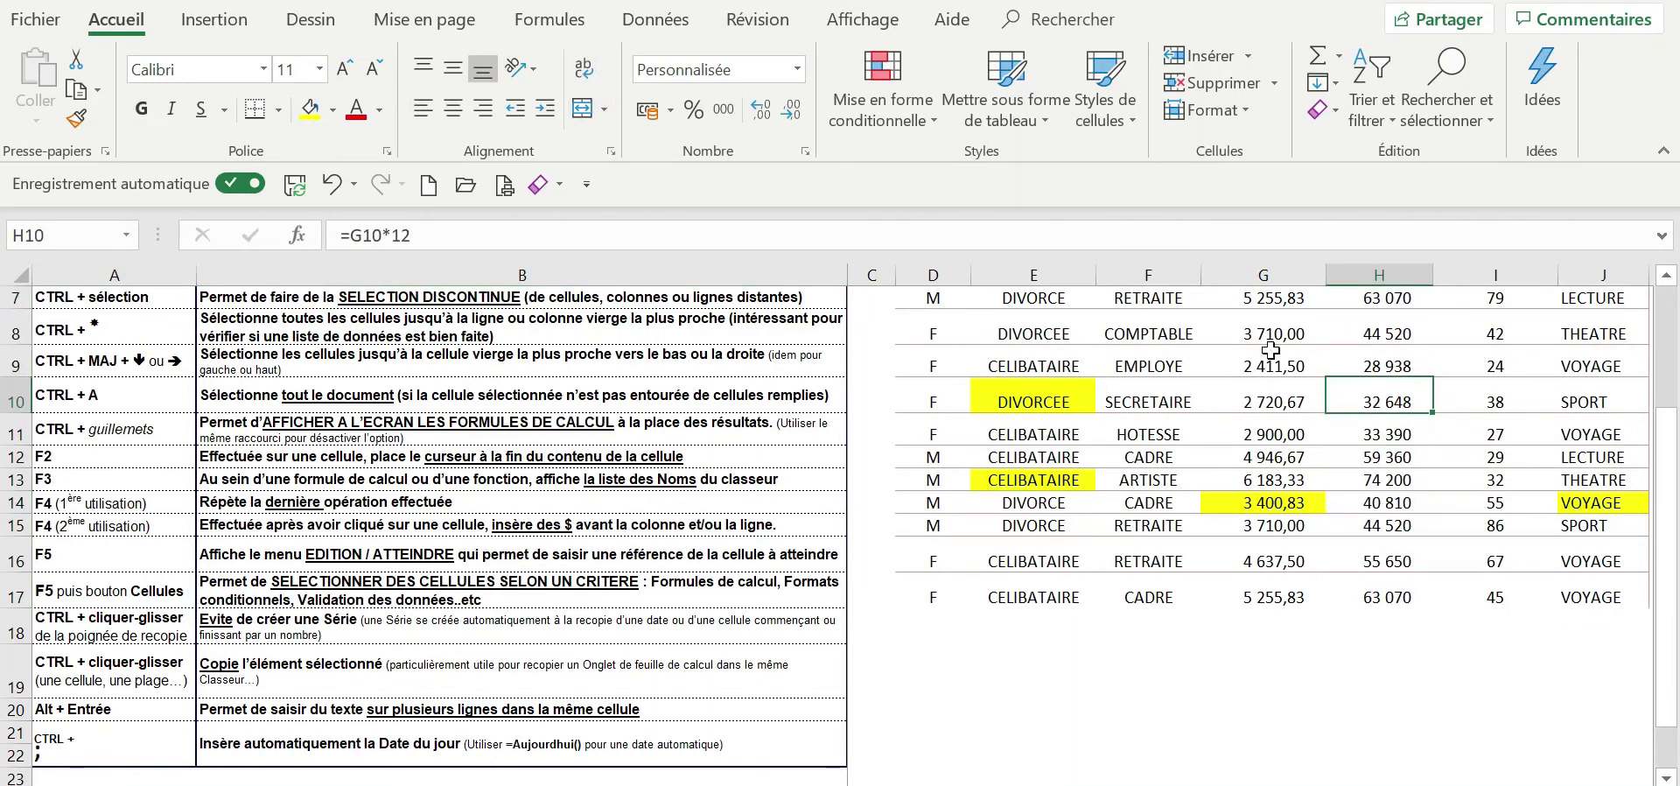
left_click(1396, 458)
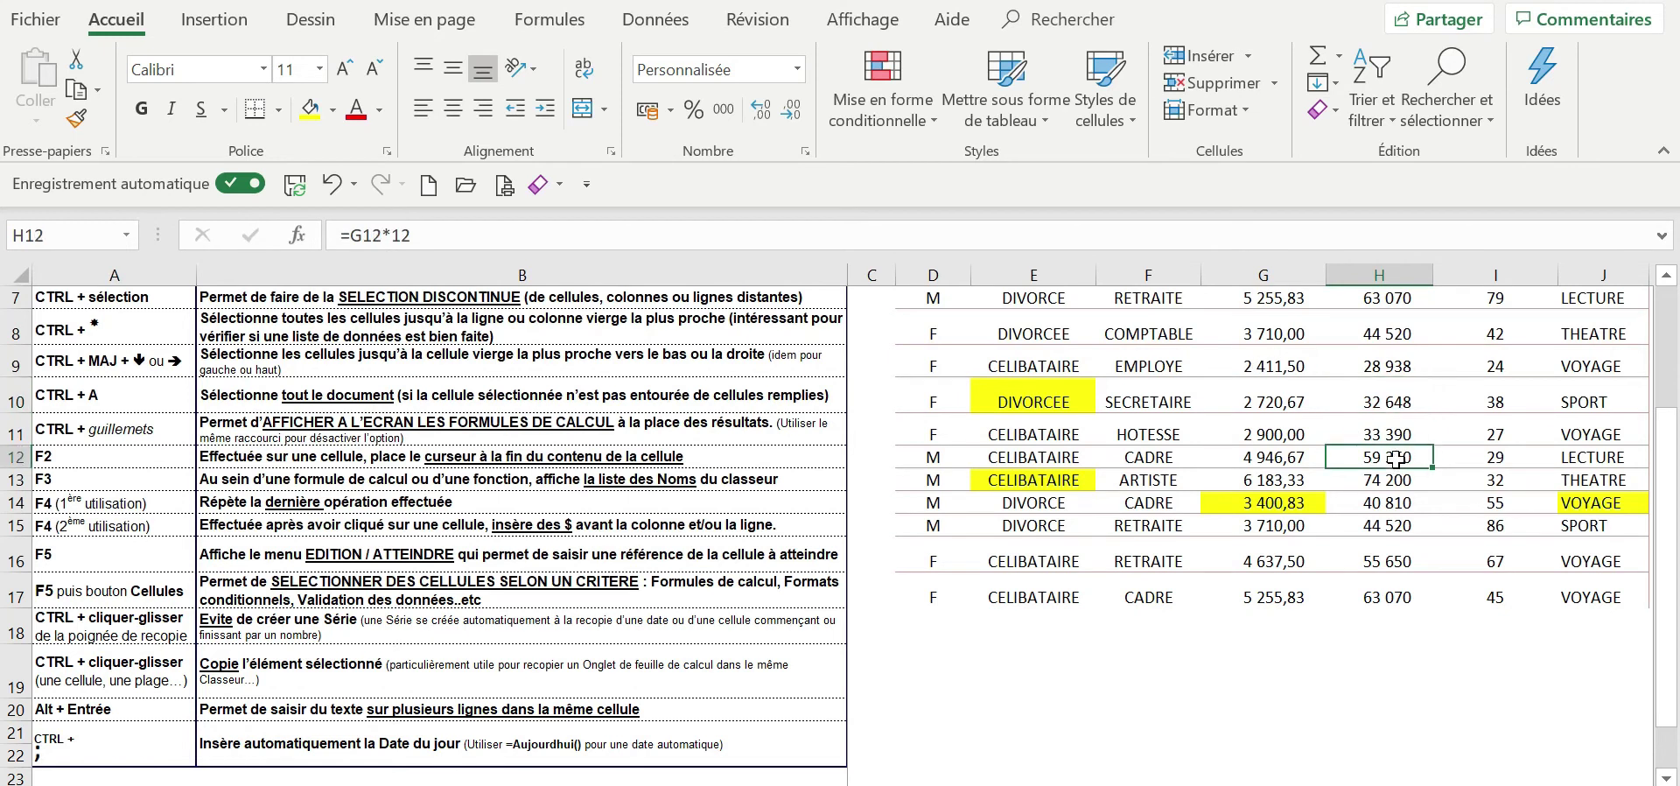
left_click(1382, 429)
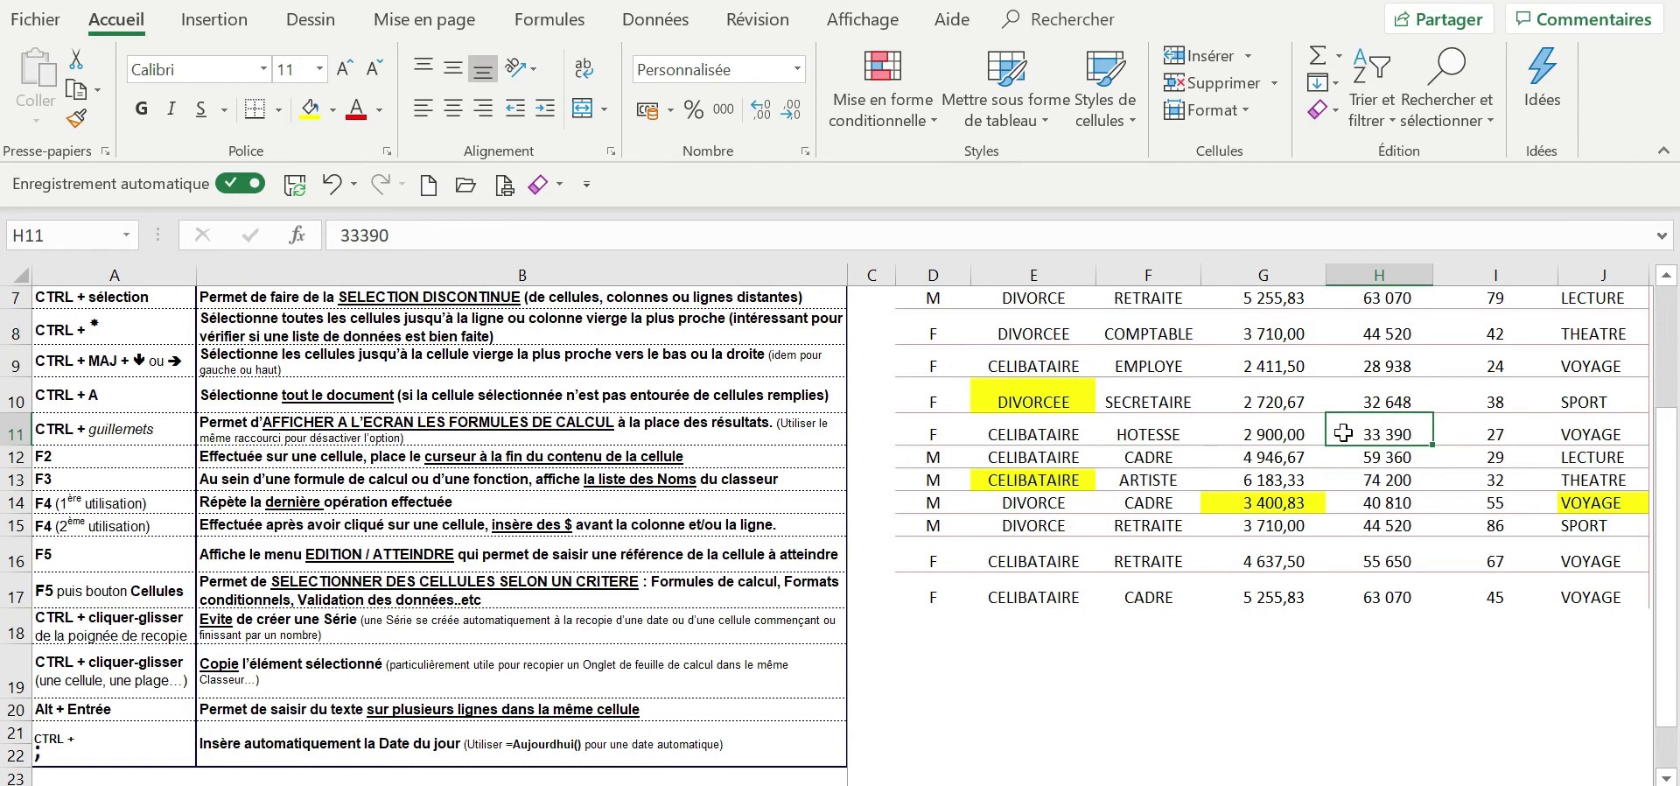
Fill the annual salary formula from H10 down into H11 and check the formula in H11.
left_click(1398, 398)
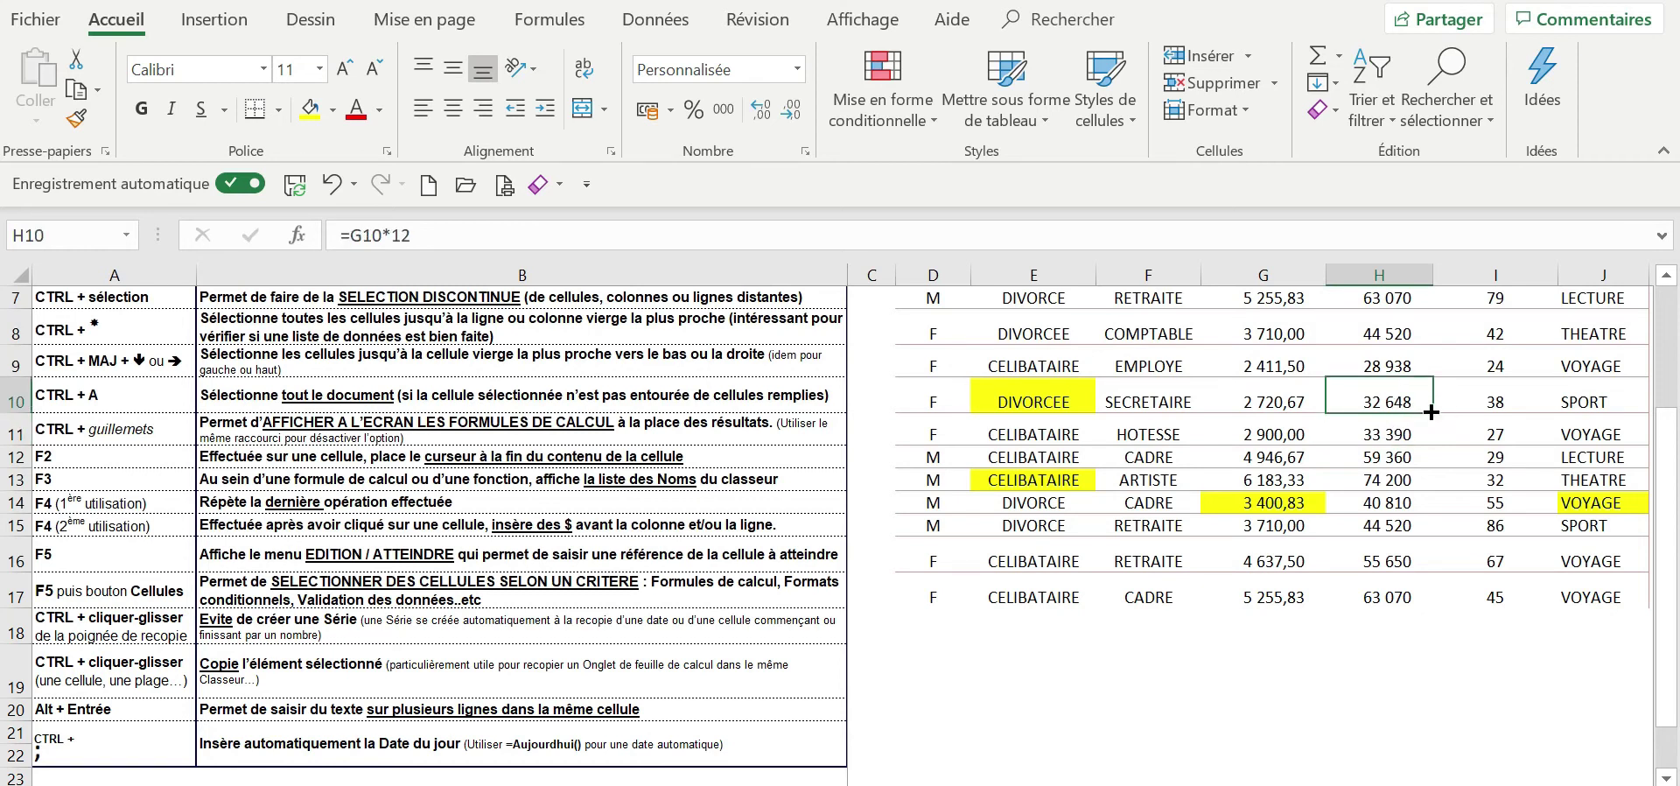
left_click_drag(1434, 432, 1432, 442)
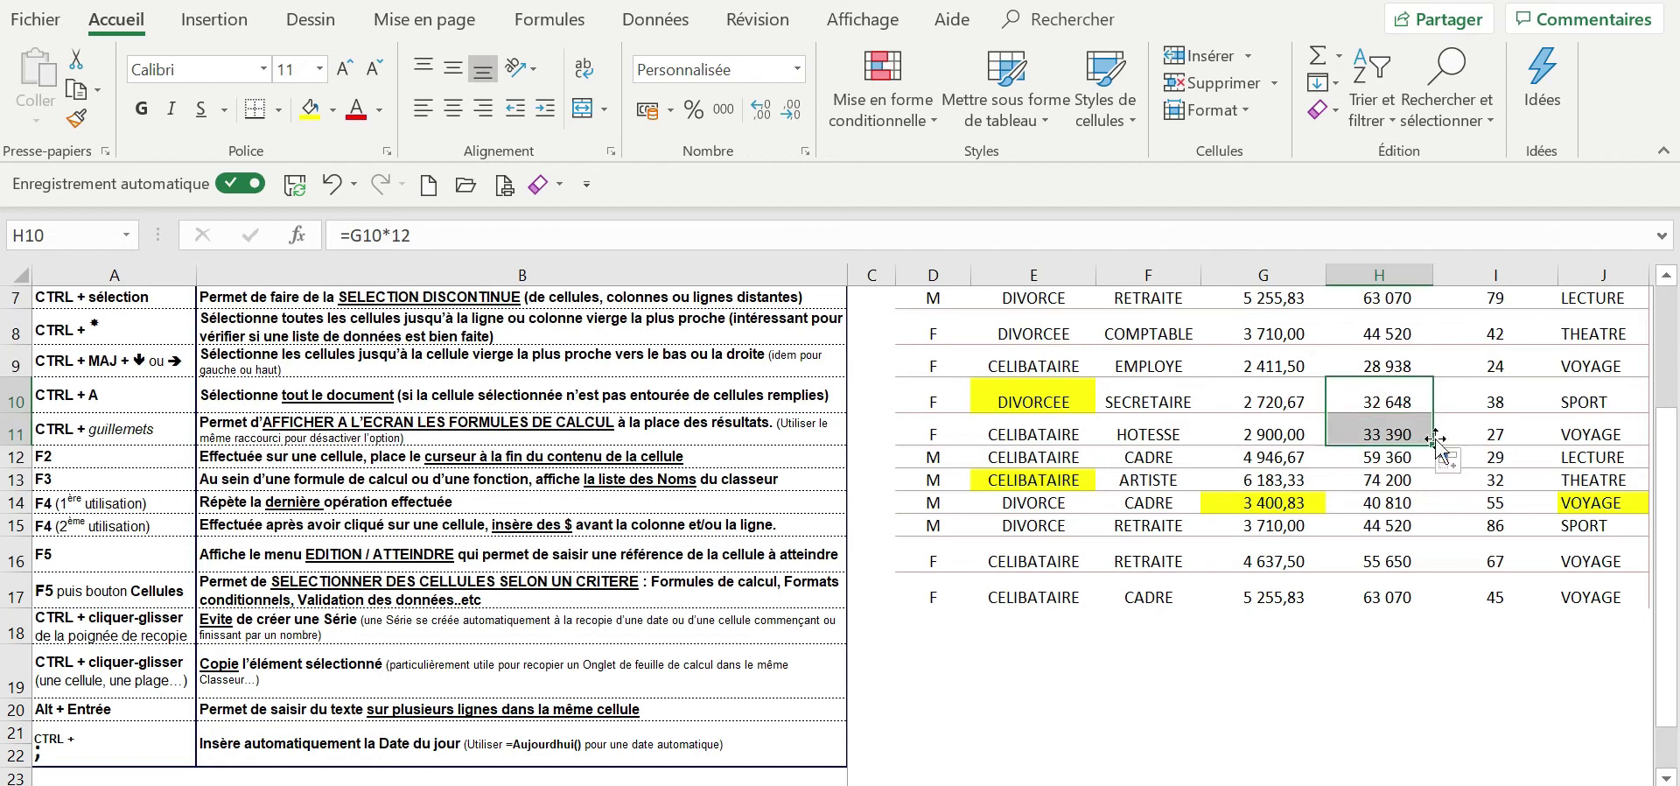
left_click(1385, 429)
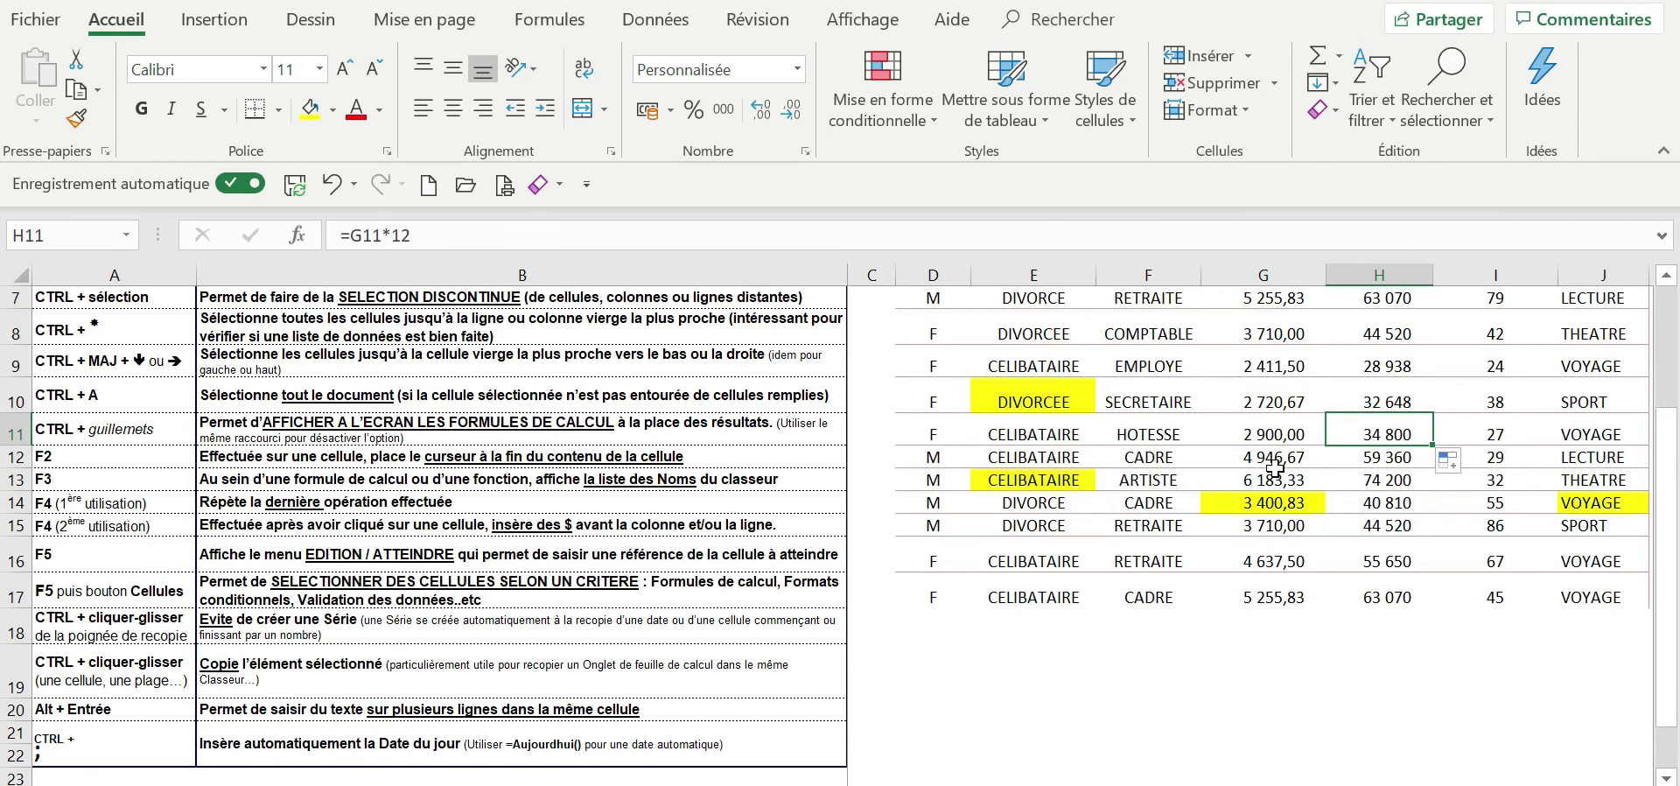
Enter "janvier" in E19 below the table and fill the month series down to E23.
scroll(1192, 609, "down", 1)
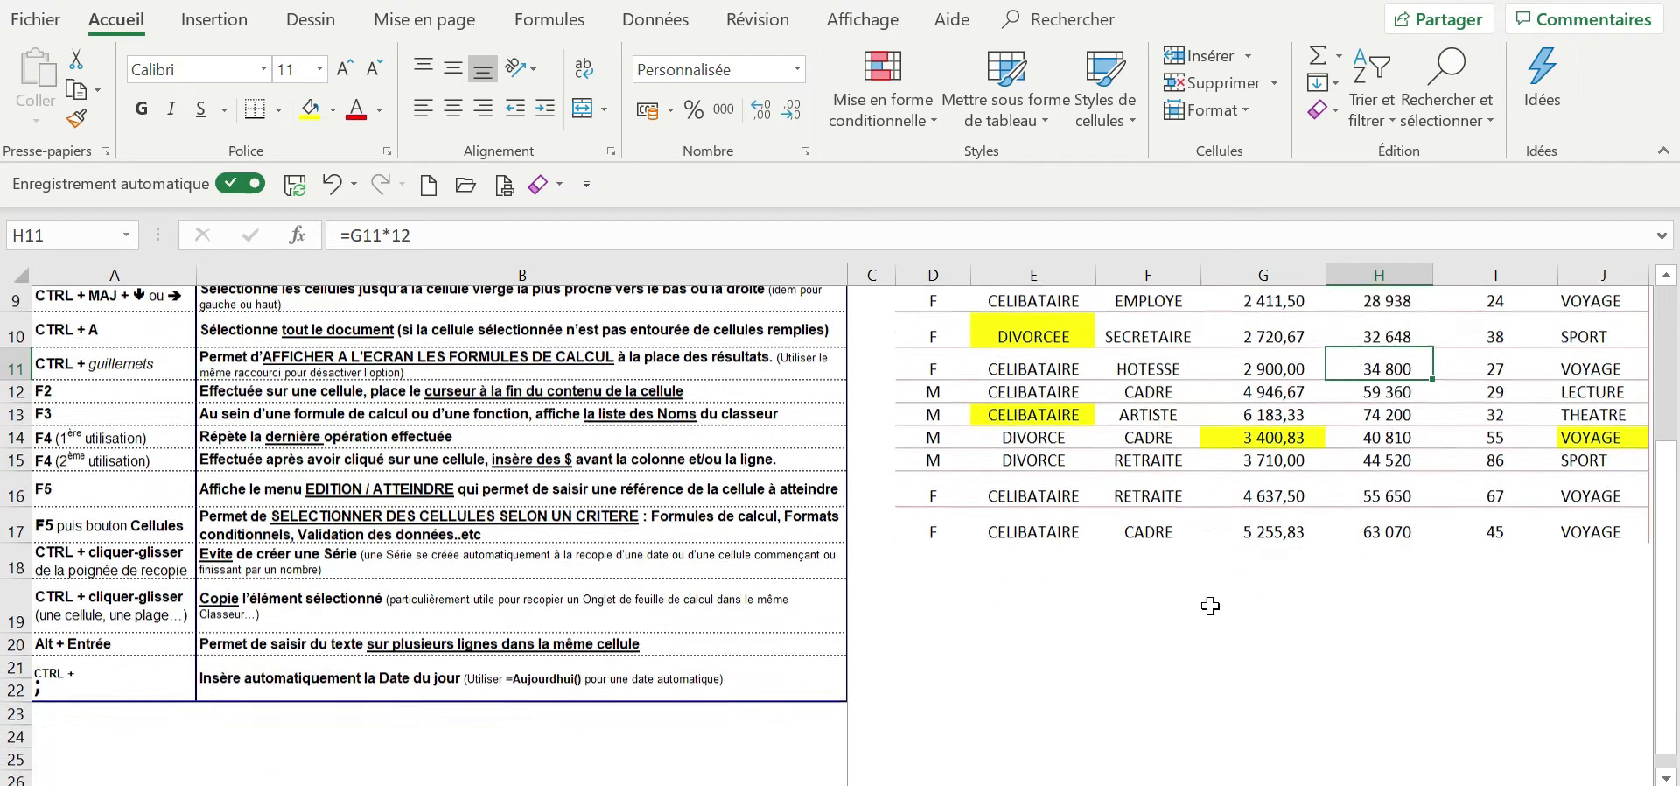
left_click(1019, 569)
type("janvier")
key("Return")
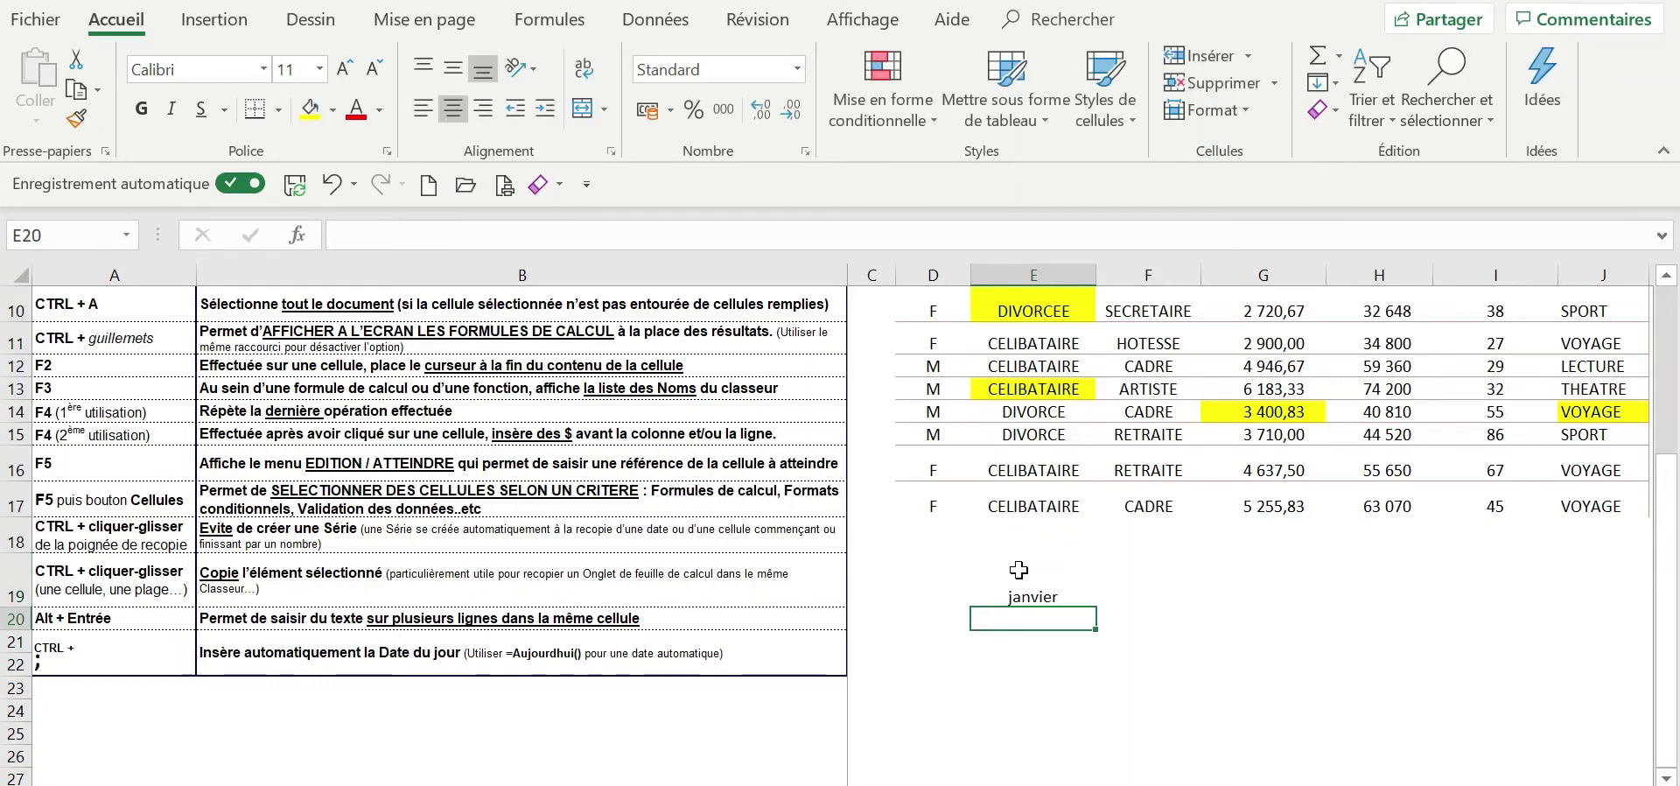
left_click(1062, 597)
left_click_drag(1097, 607, 1098, 698)
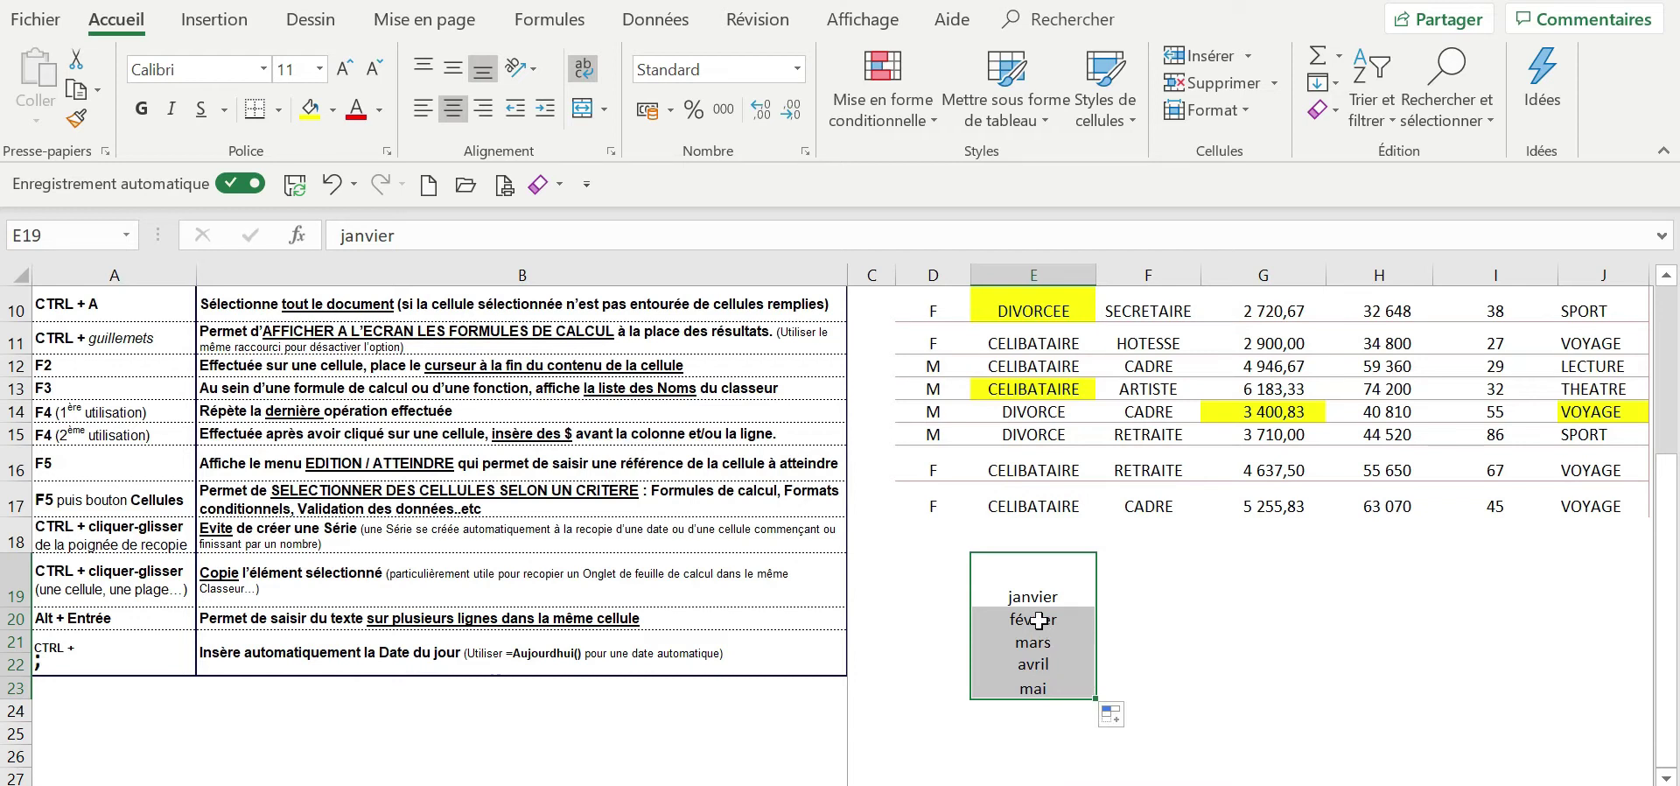
Clear the months in E20:E23 and fill "janvier" from E19 down to E24 as plain copies, without a series.
left_click_drag(1039, 620, 1038, 691)
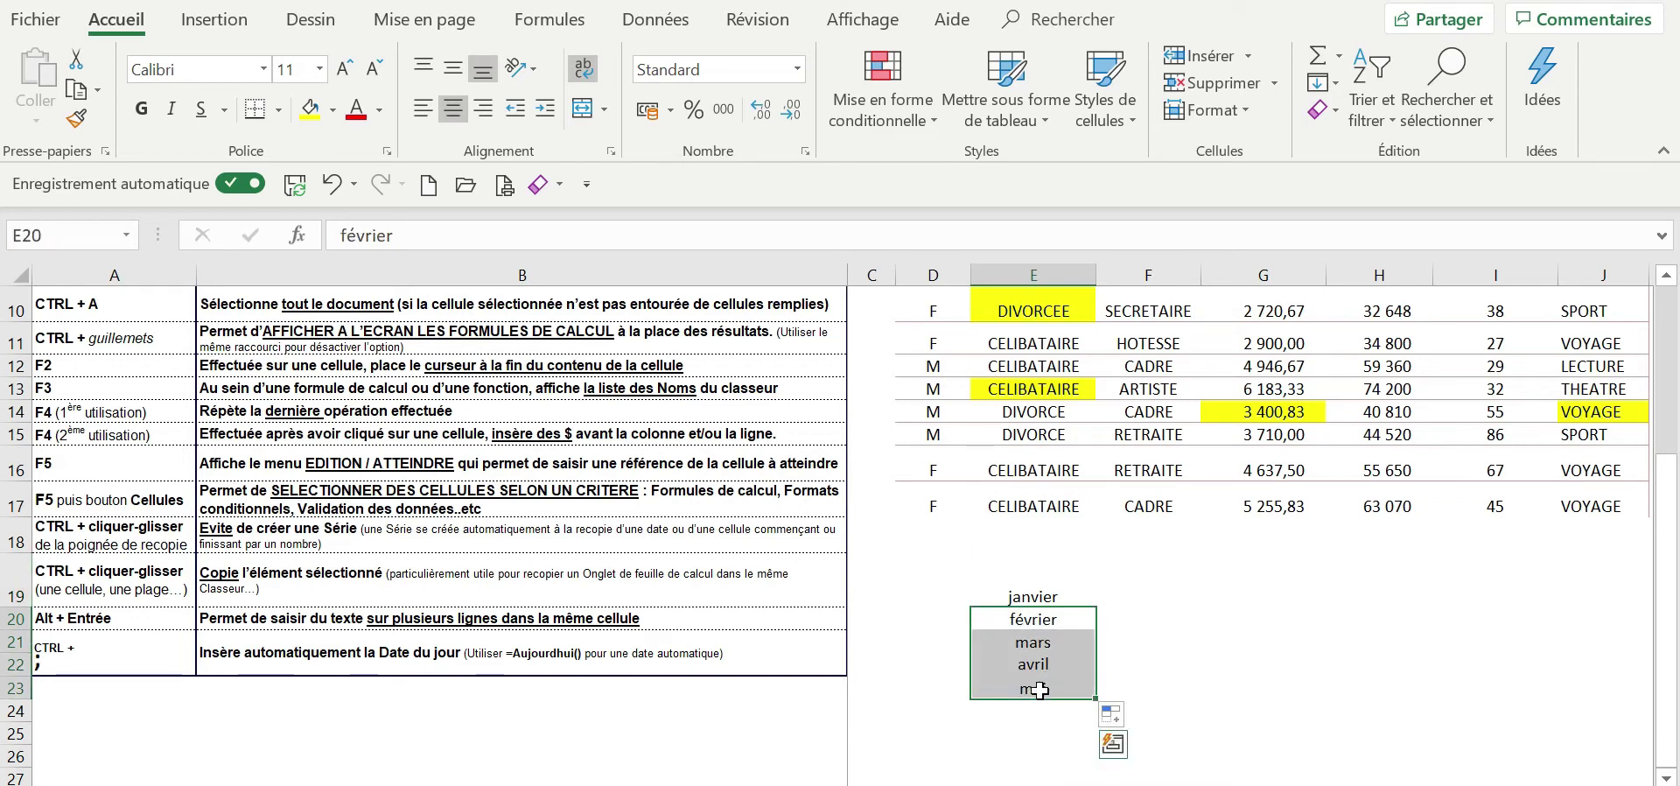
key("Delete")
left_click(1063, 597)
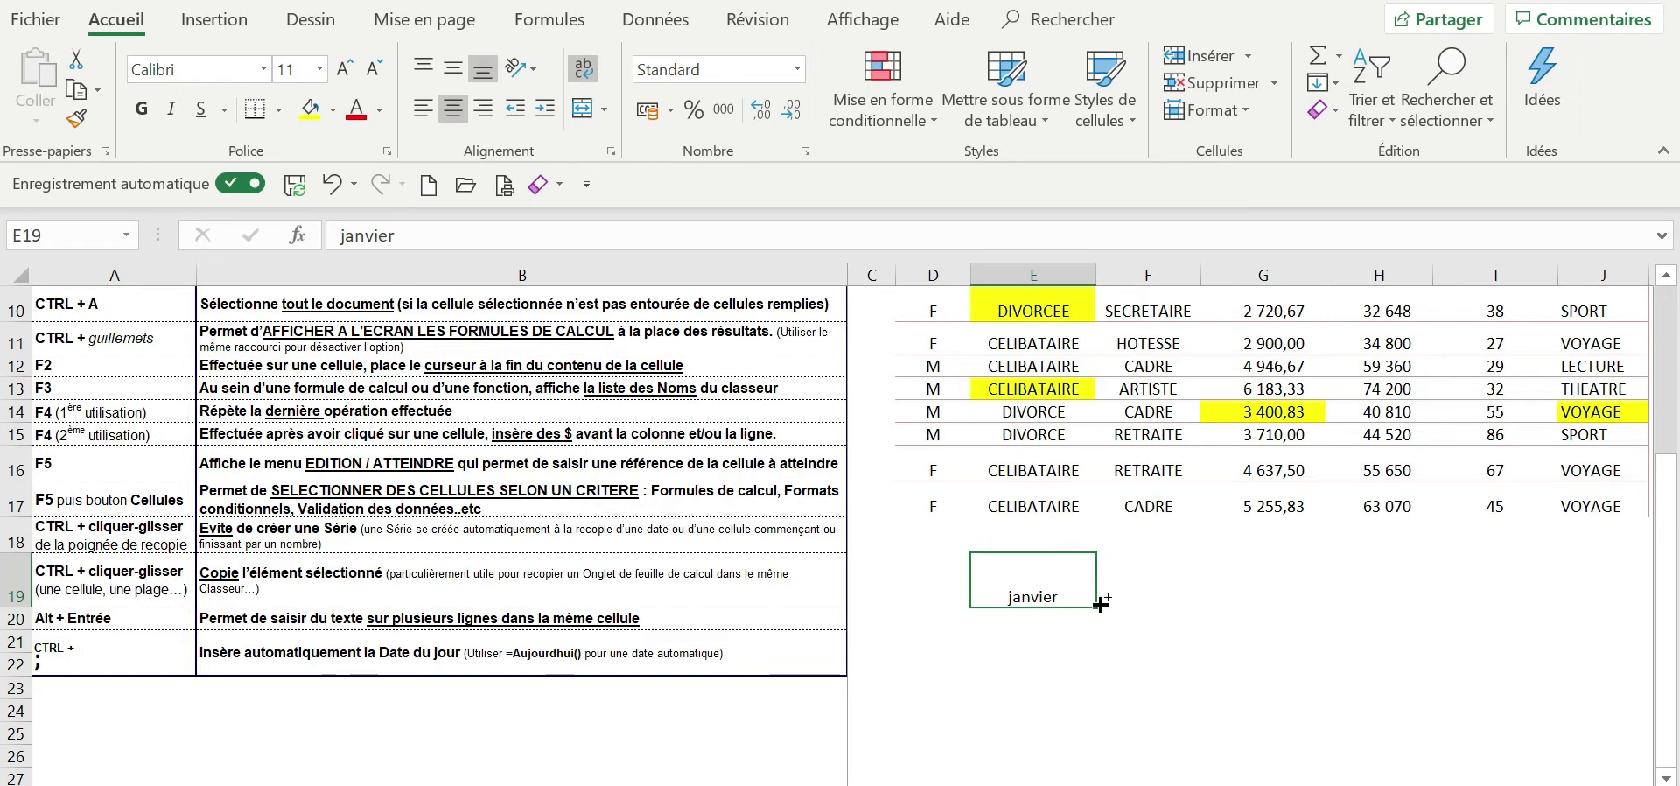
left_click_drag(1095, 606, 989, 726)
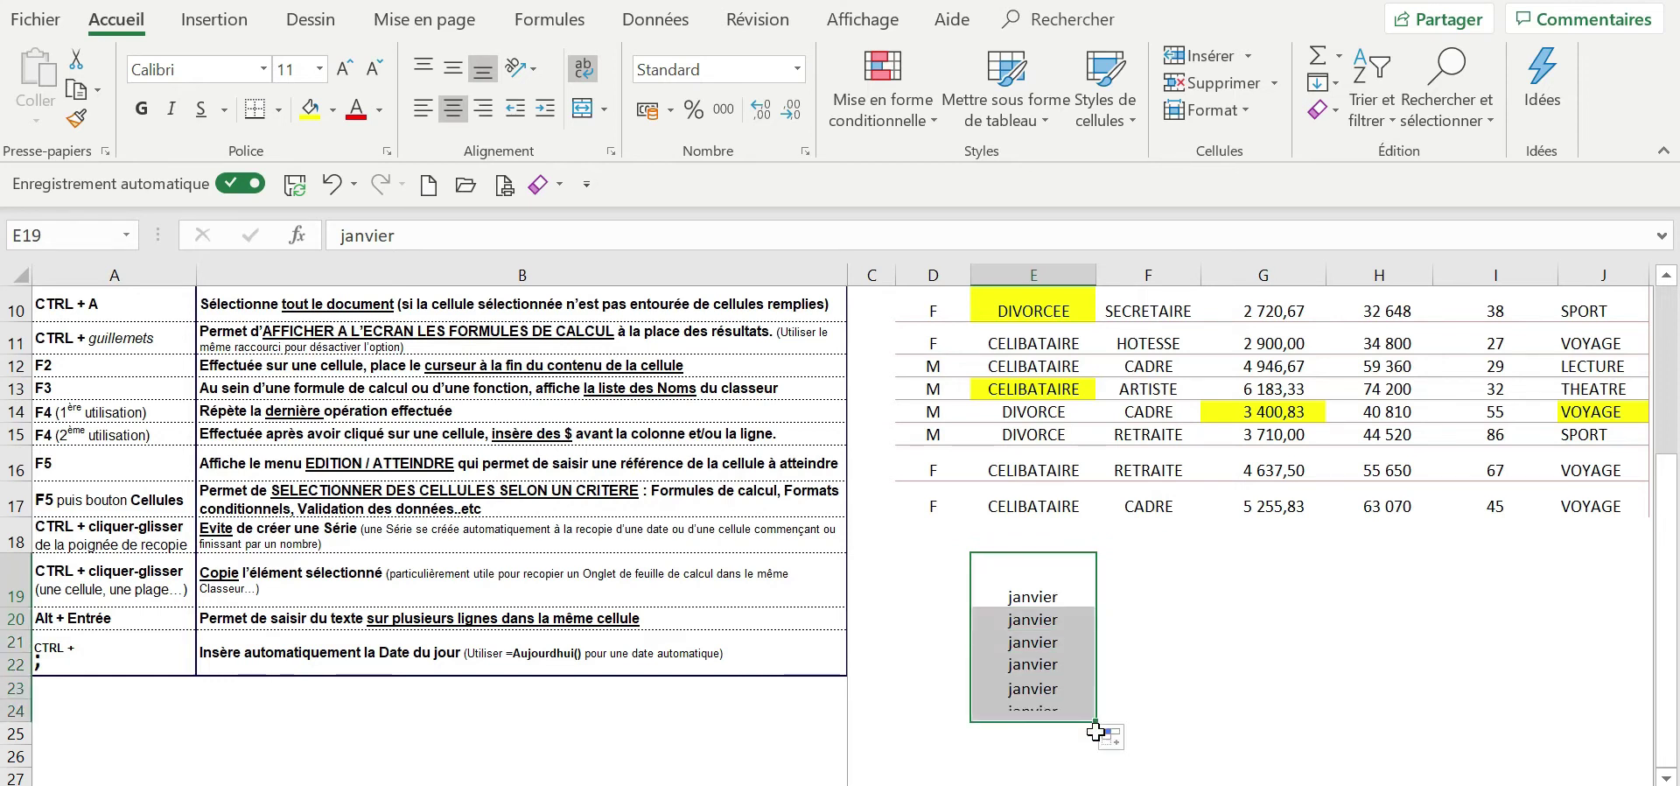
Clear the "janvier" entries in E19:E24 and leave only E19 selected.
left_click(1065, 602)
left_click_drag(1060, 580, 1063, 711)
key("Delete")
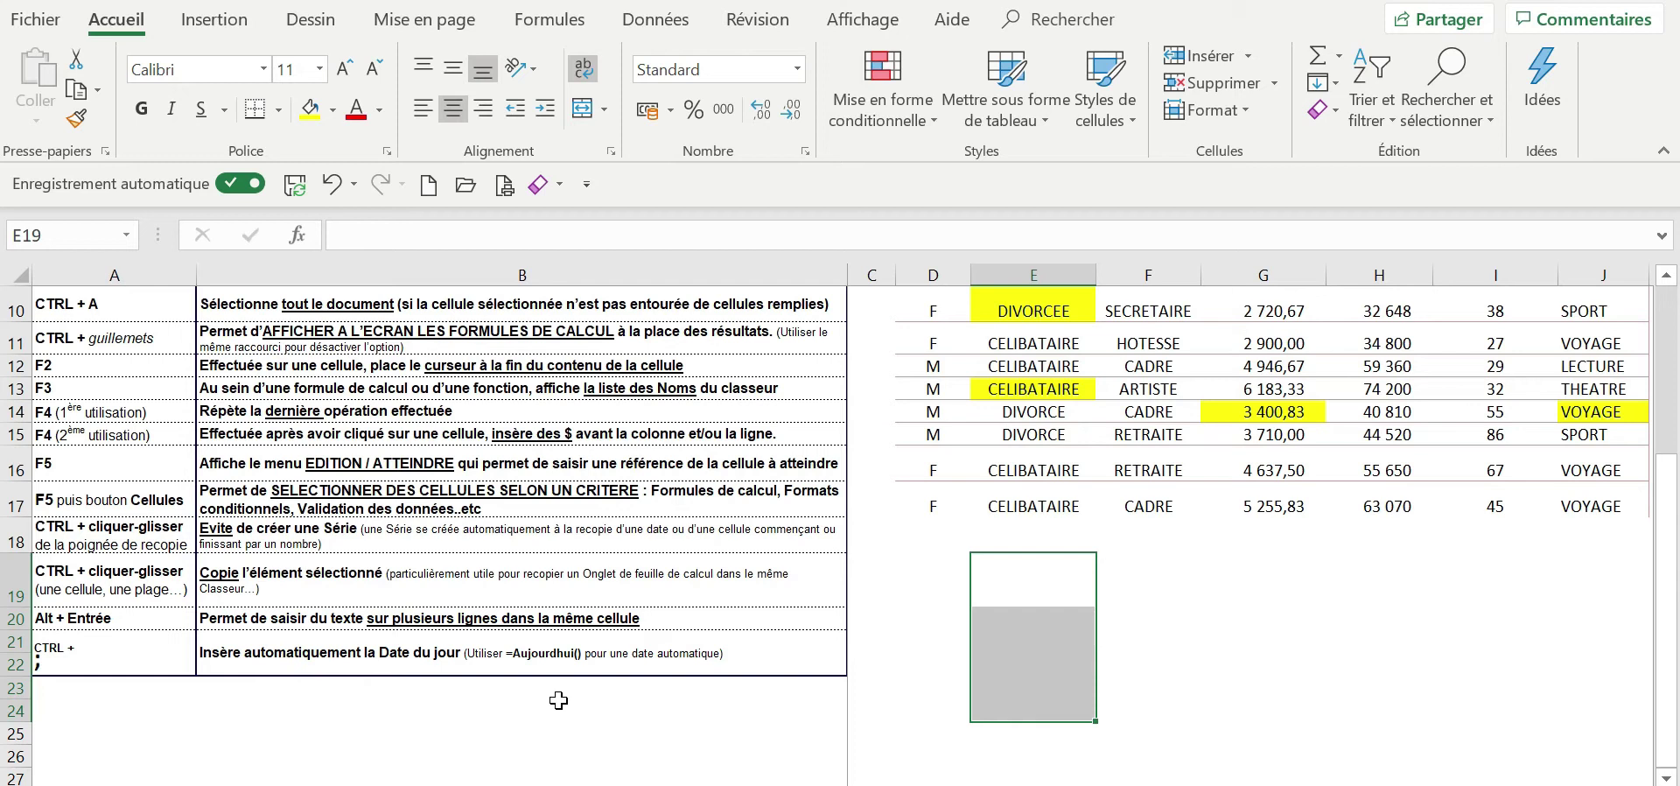
left_click(1050, 578)
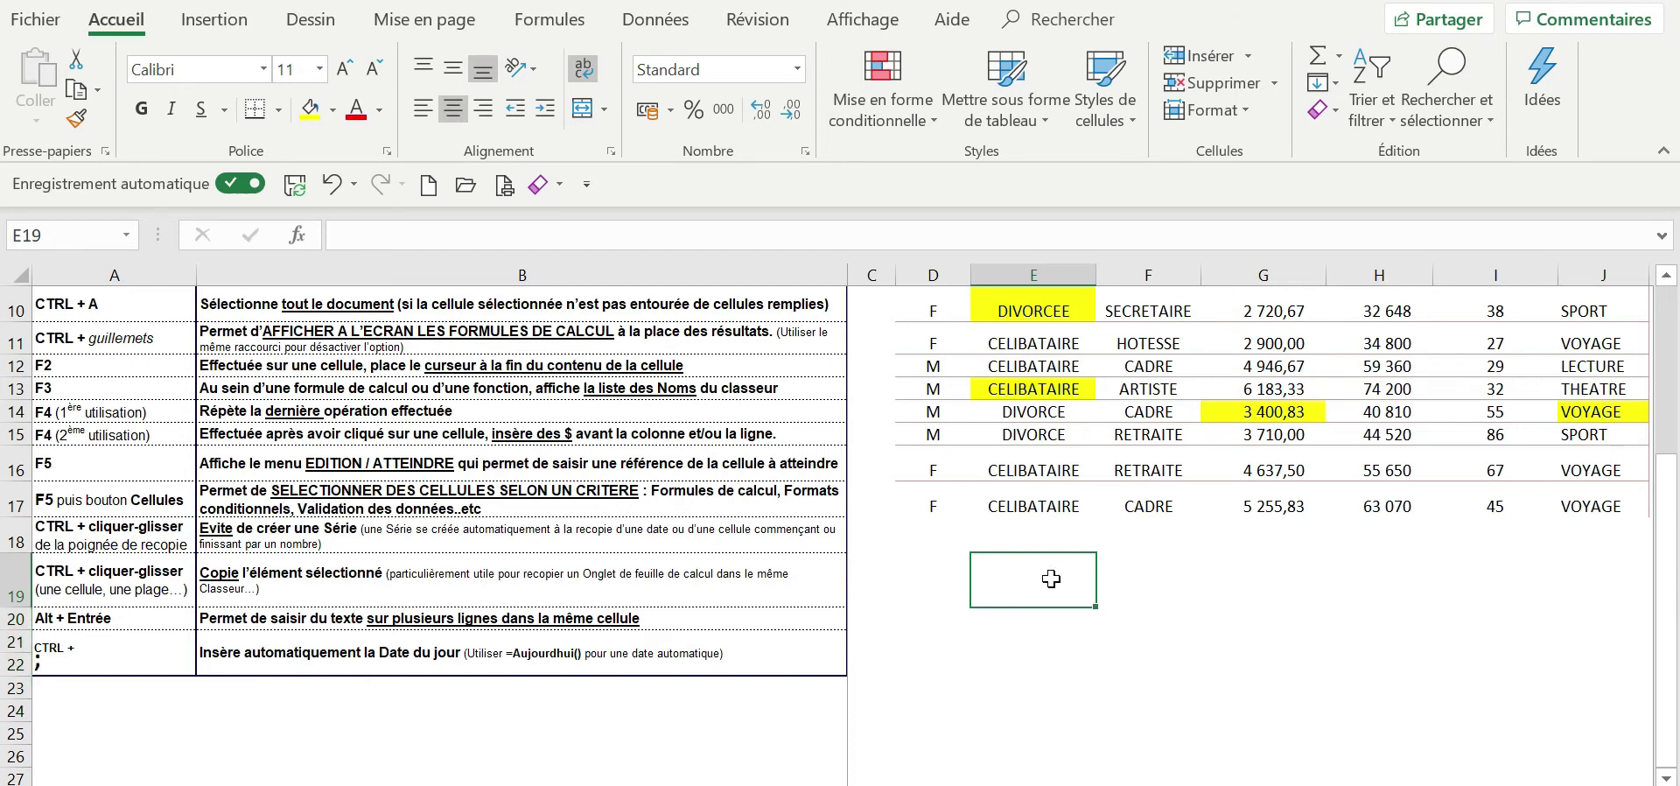
Fill CELIBATAIRE from E17 down into E18:E19 as plain copies, and clear those two copies.
left_click(1055, 503)
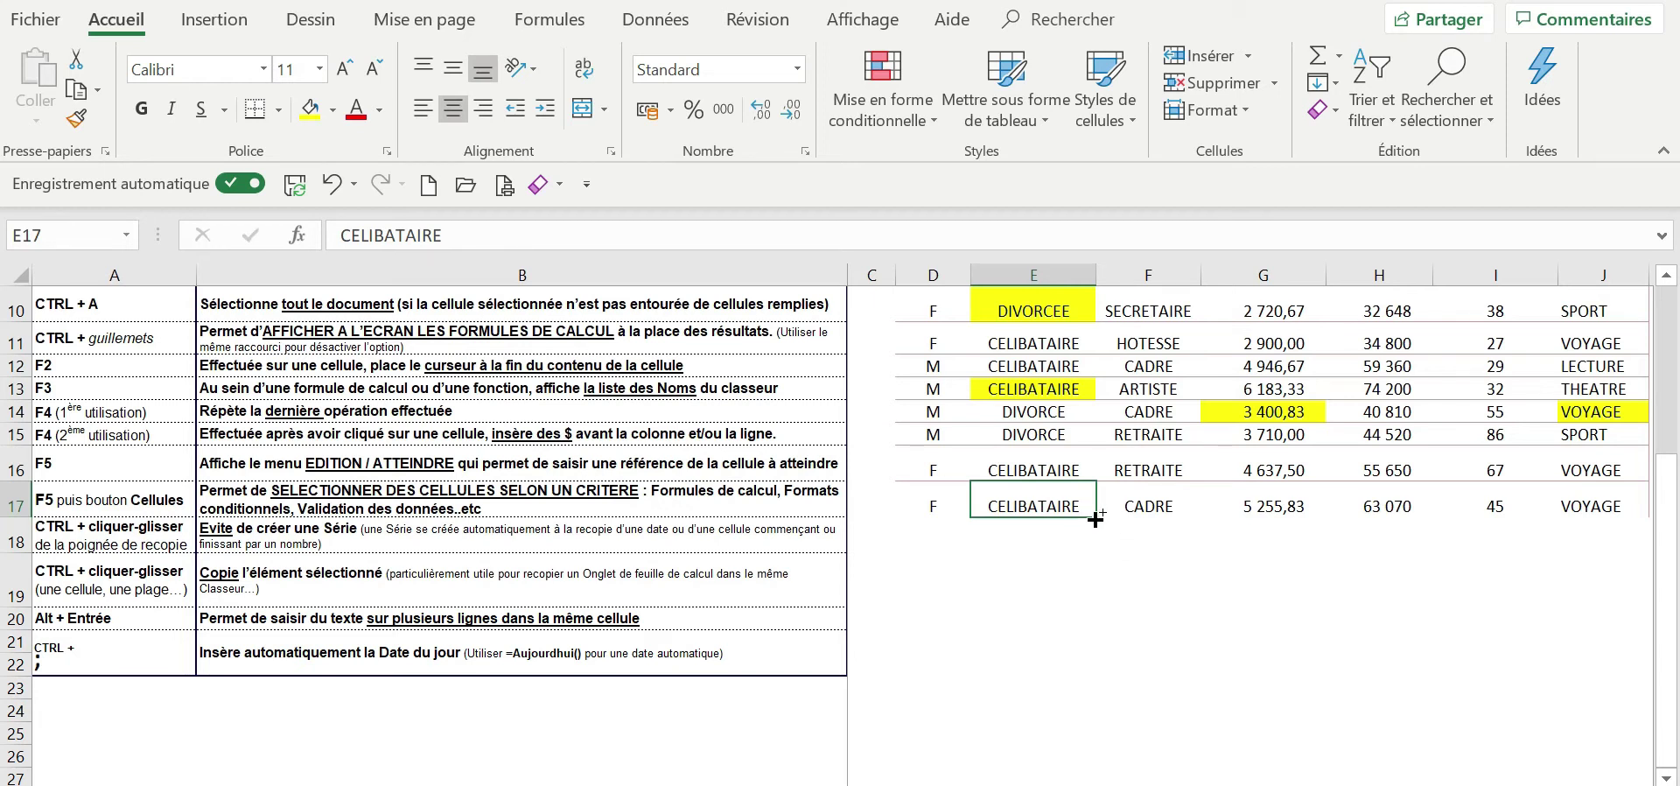
left_click_drag(1096, 518, 1104, 612)
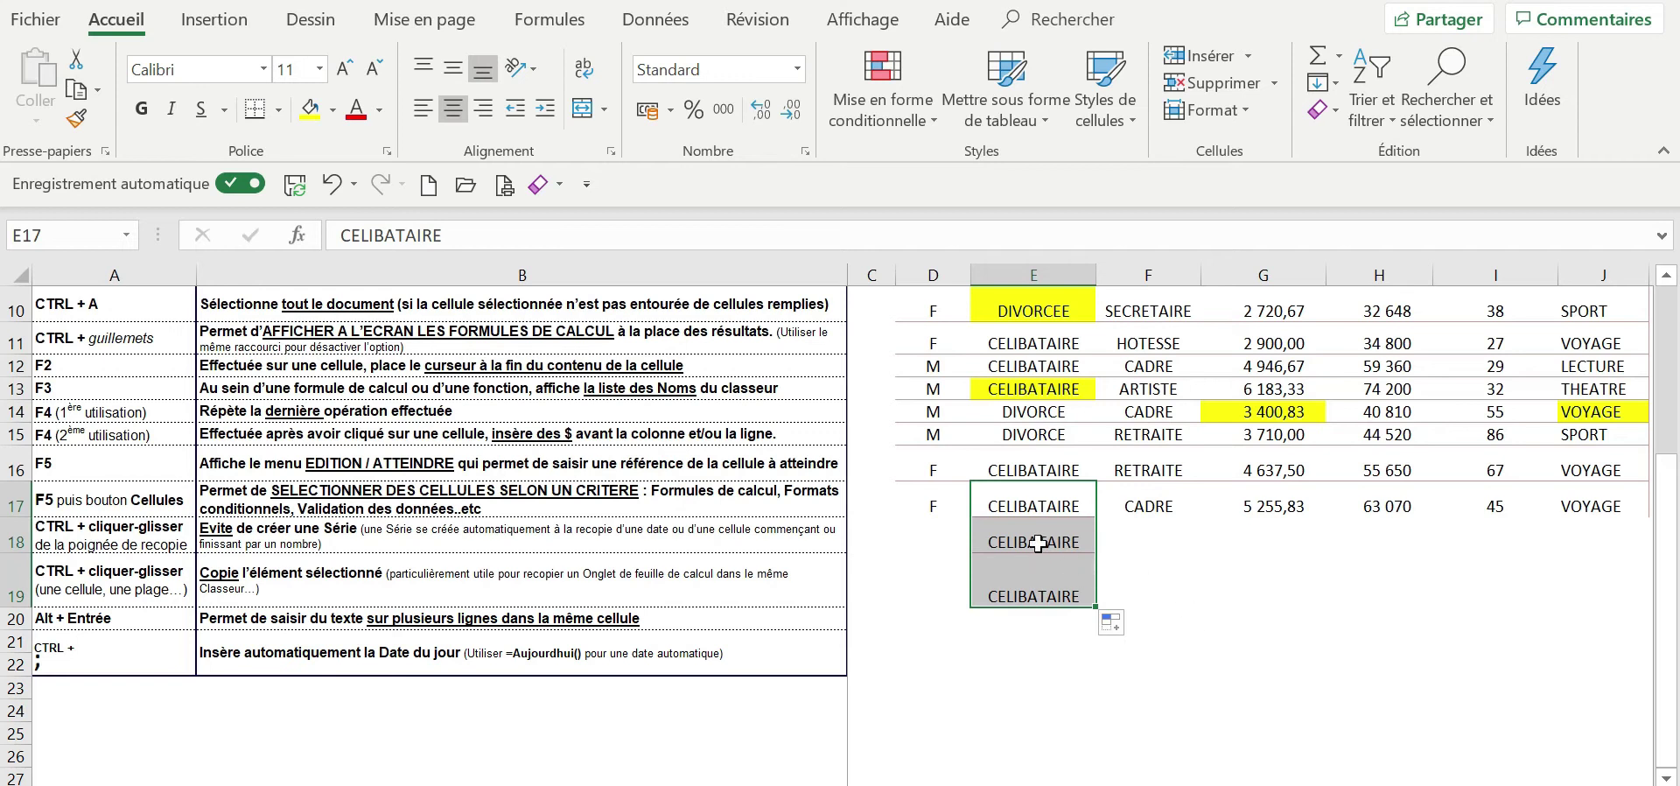
left_click_drag(1037, 543, 1056, 584)
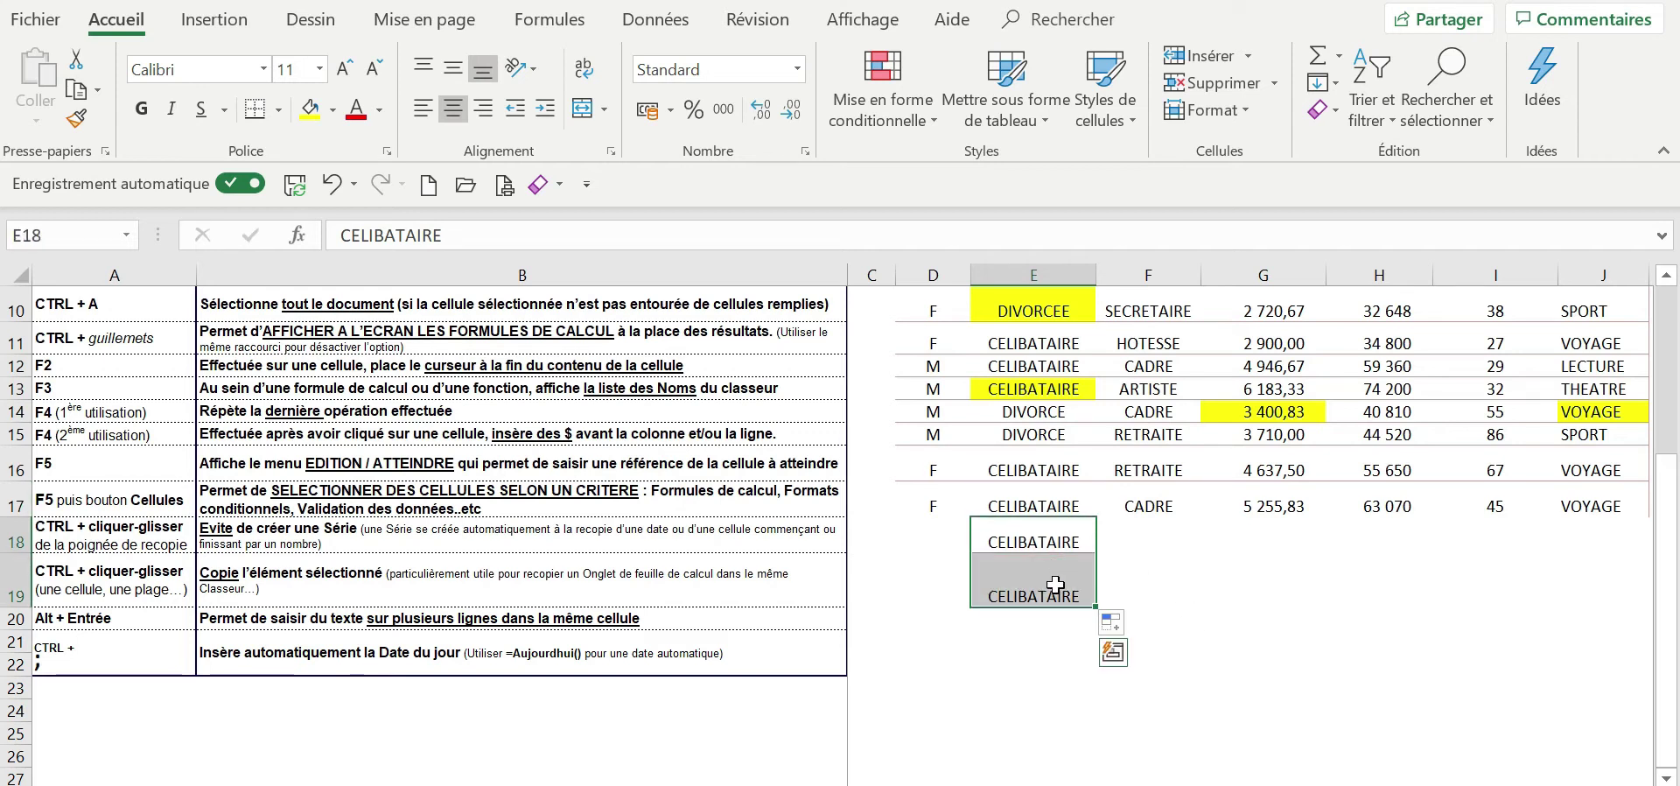
key("Delete")
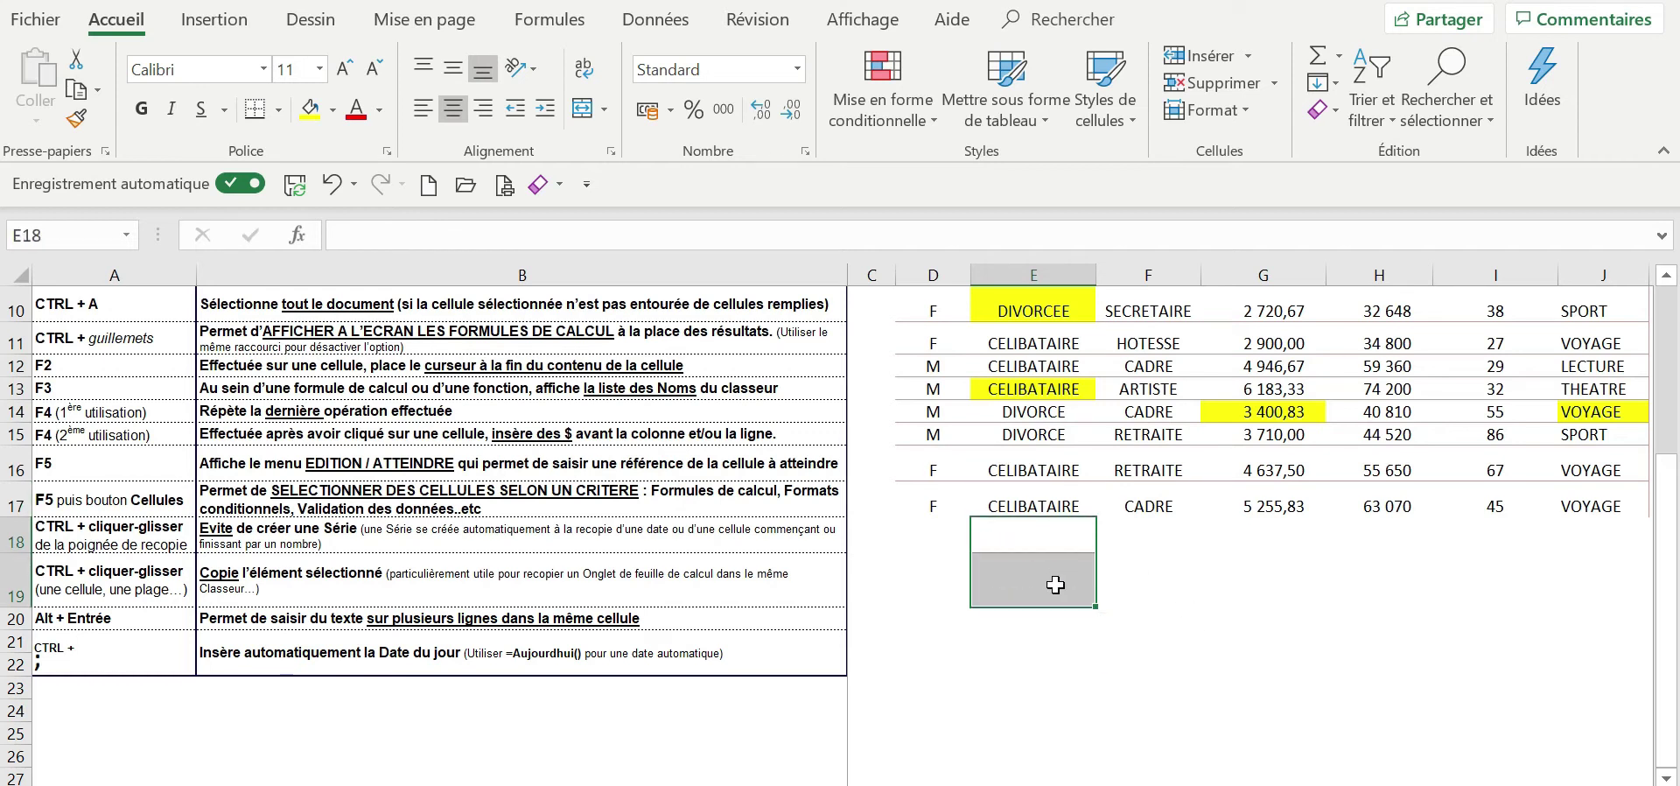
Enter "Toto" in cell E19 below the table and select that cell again.
left_click(1049, 582)
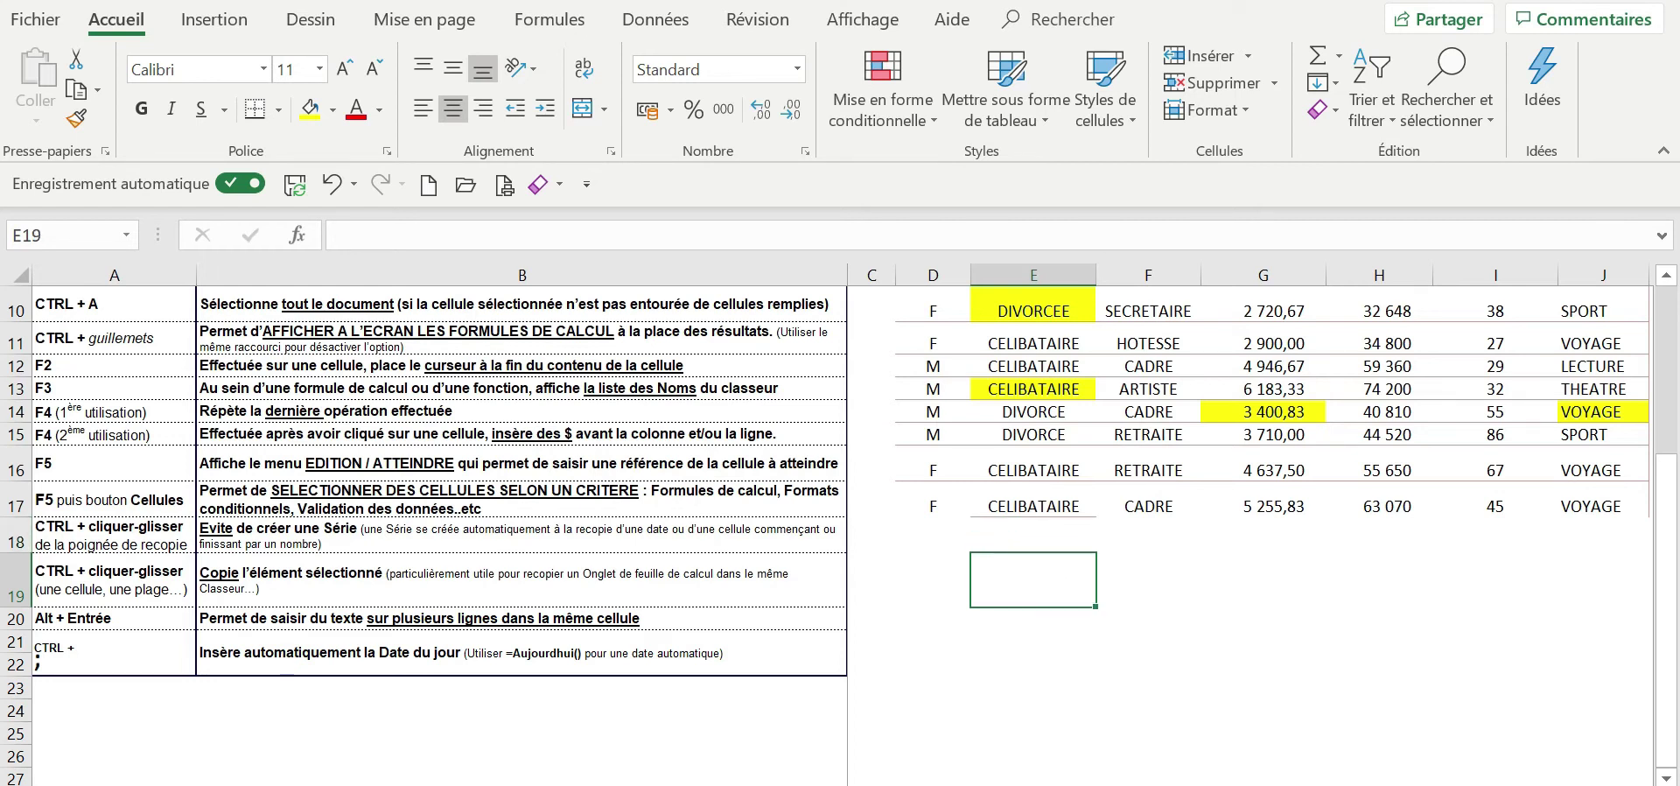
type("Toto")
key("Return")
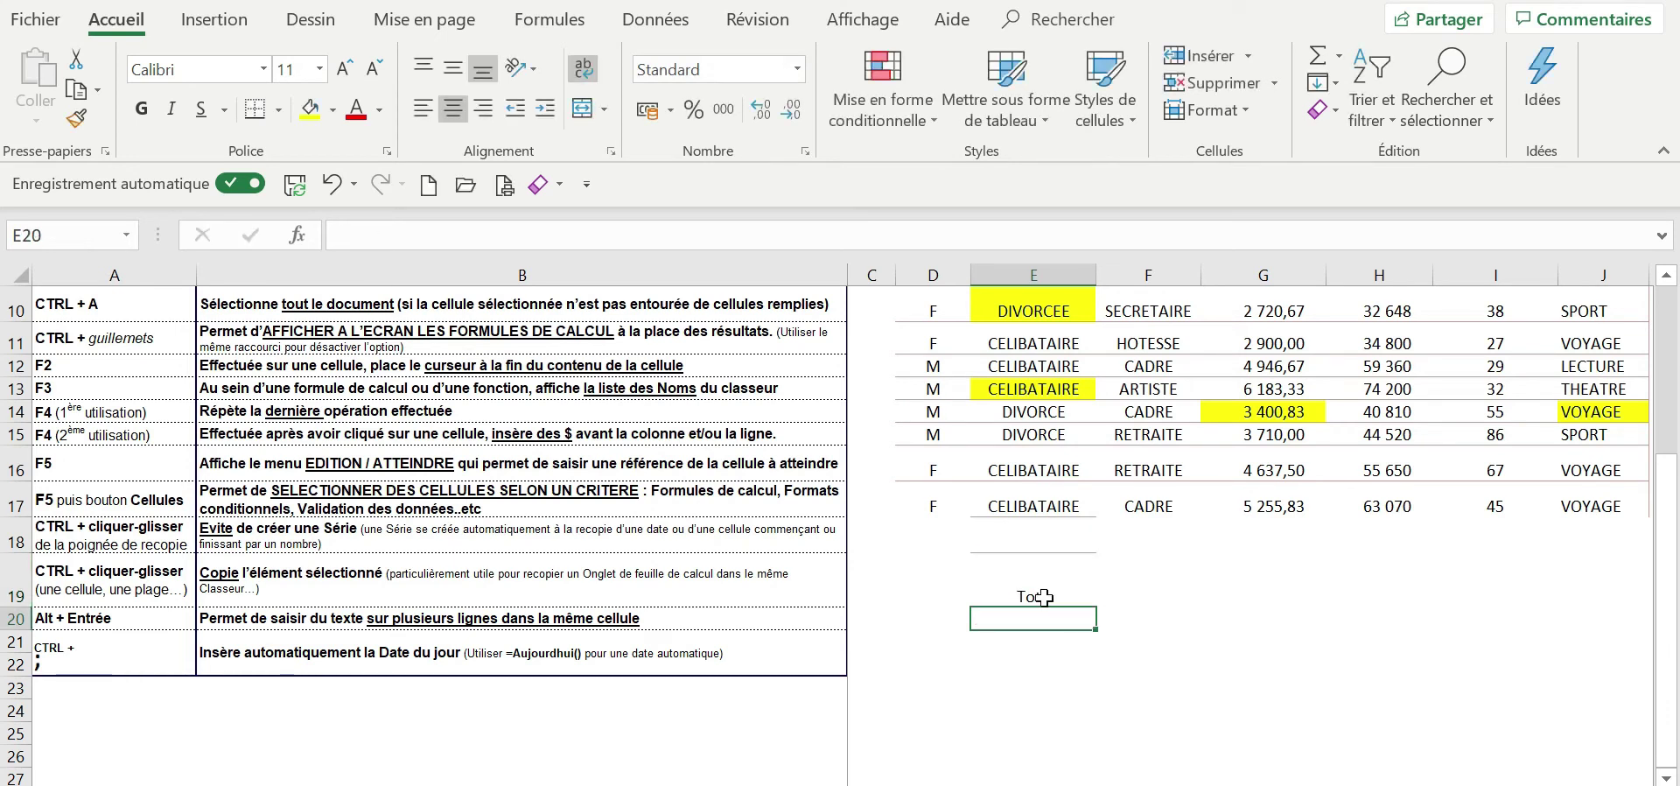
left_click(1044, 597)
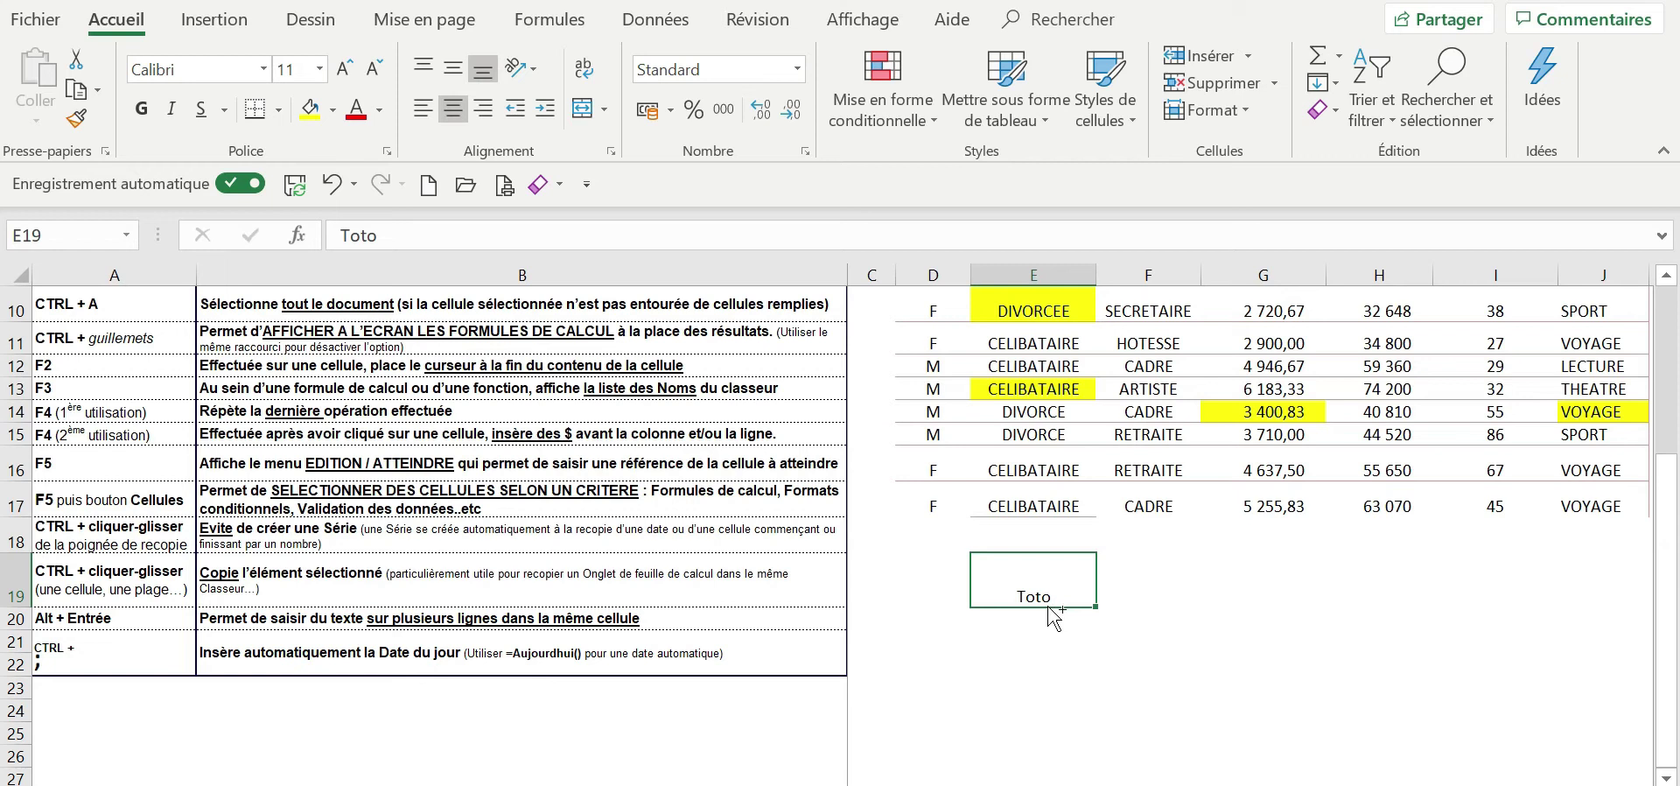
Copy the "Toto" cell E19 to G19 and F25, and clear all three entries.
left_click_drag(1054, 618, 1130, 736)
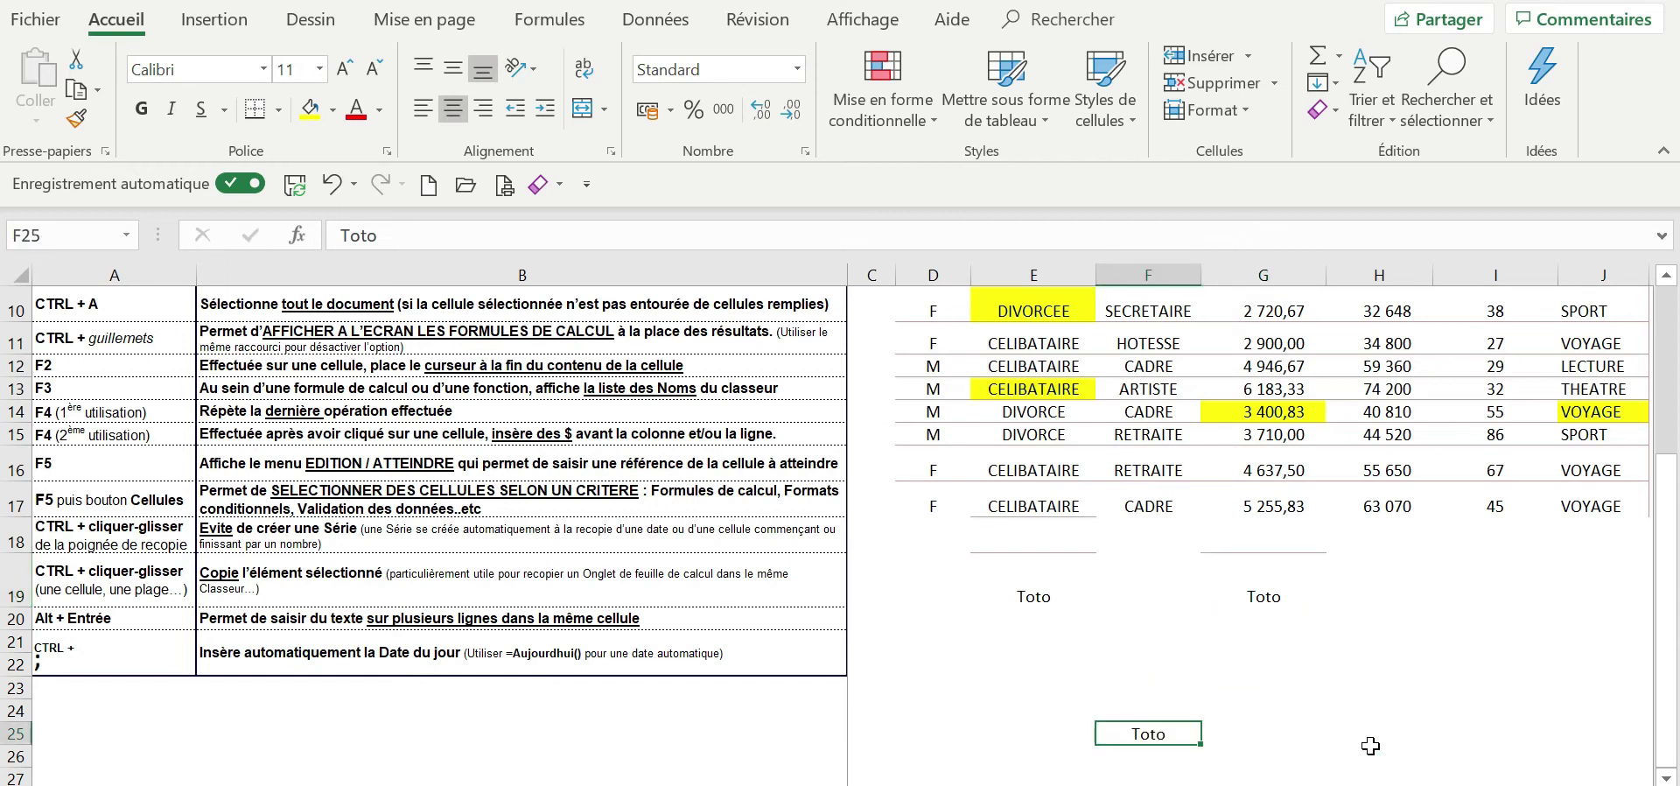
left_click_drag(1006, 586, 1297, 746)
key("Delete")
left_click(1085, 618)
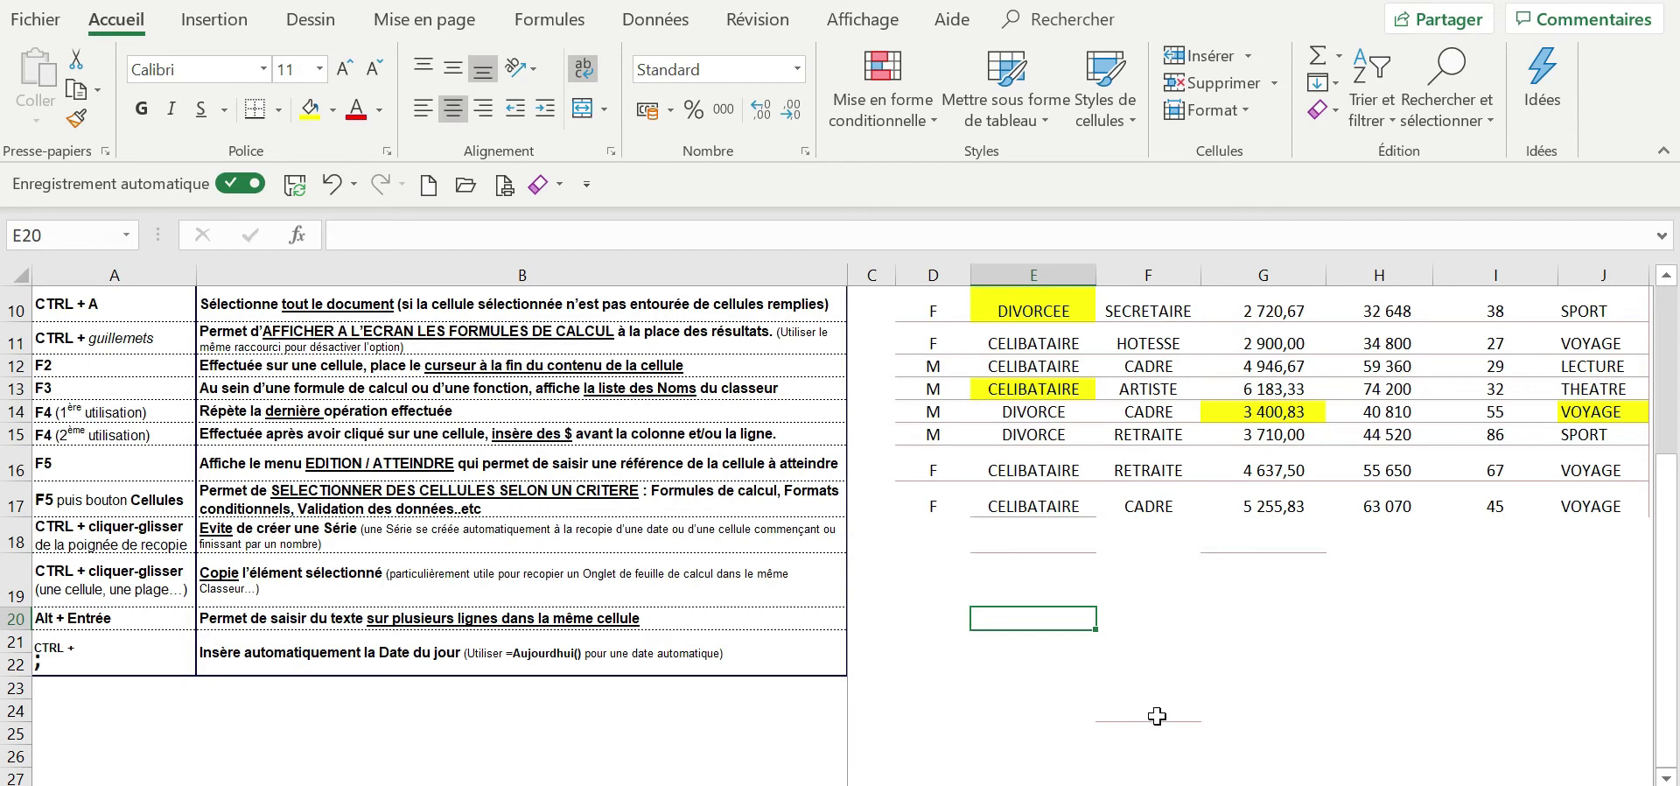
Widen column H and remove the line break in header H3 so it reads "SALAIRE ANNUEL" on one line.
scroll(1173, 705, "up", 3)
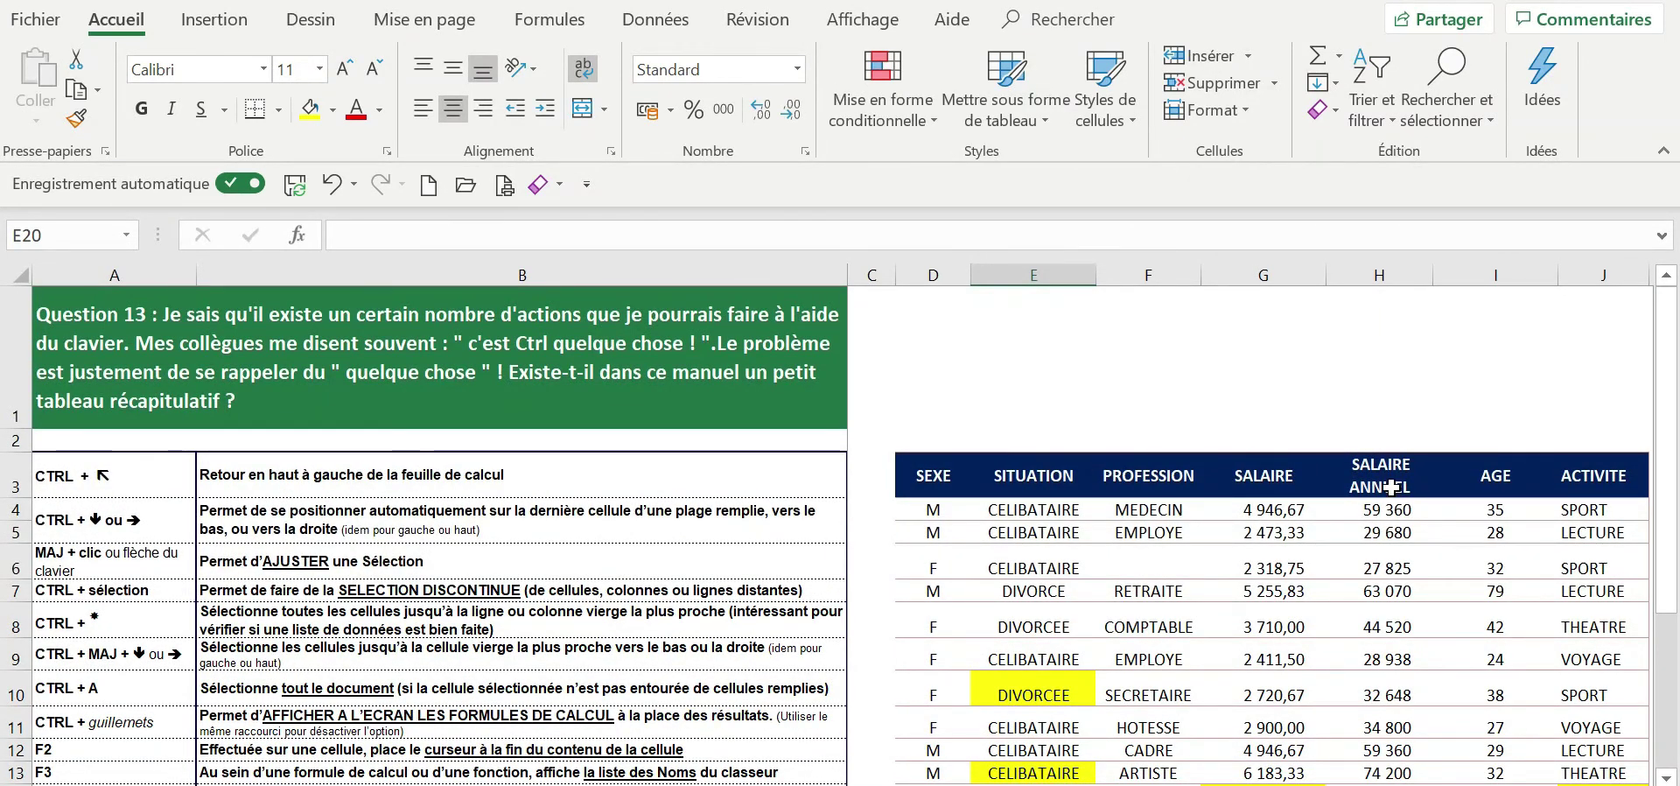
left_click(1381, 471)
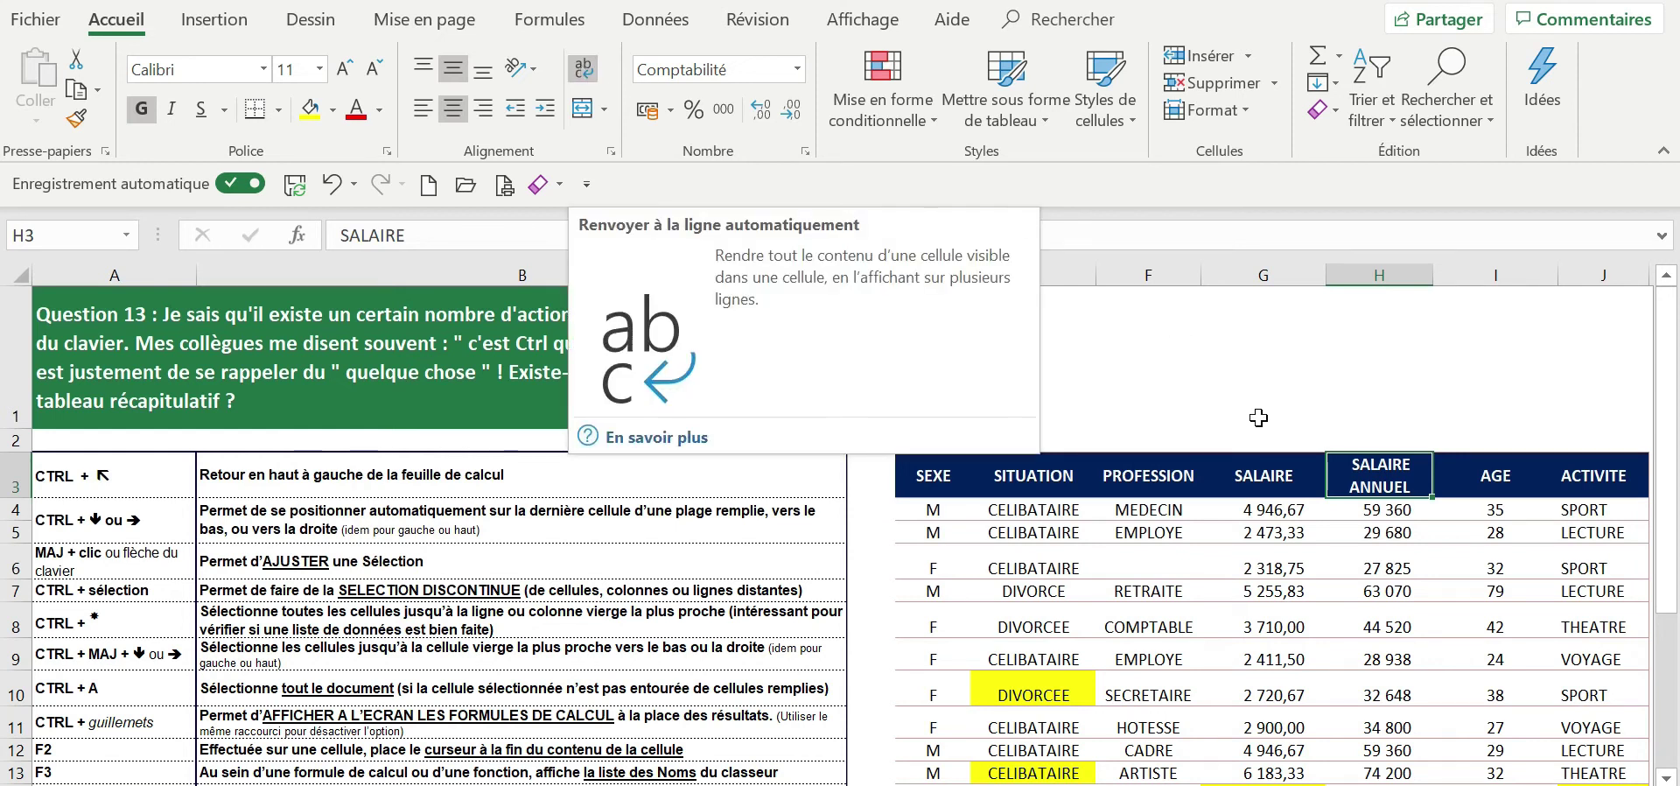
left_click_drag(1435, 272, 1570, 273)
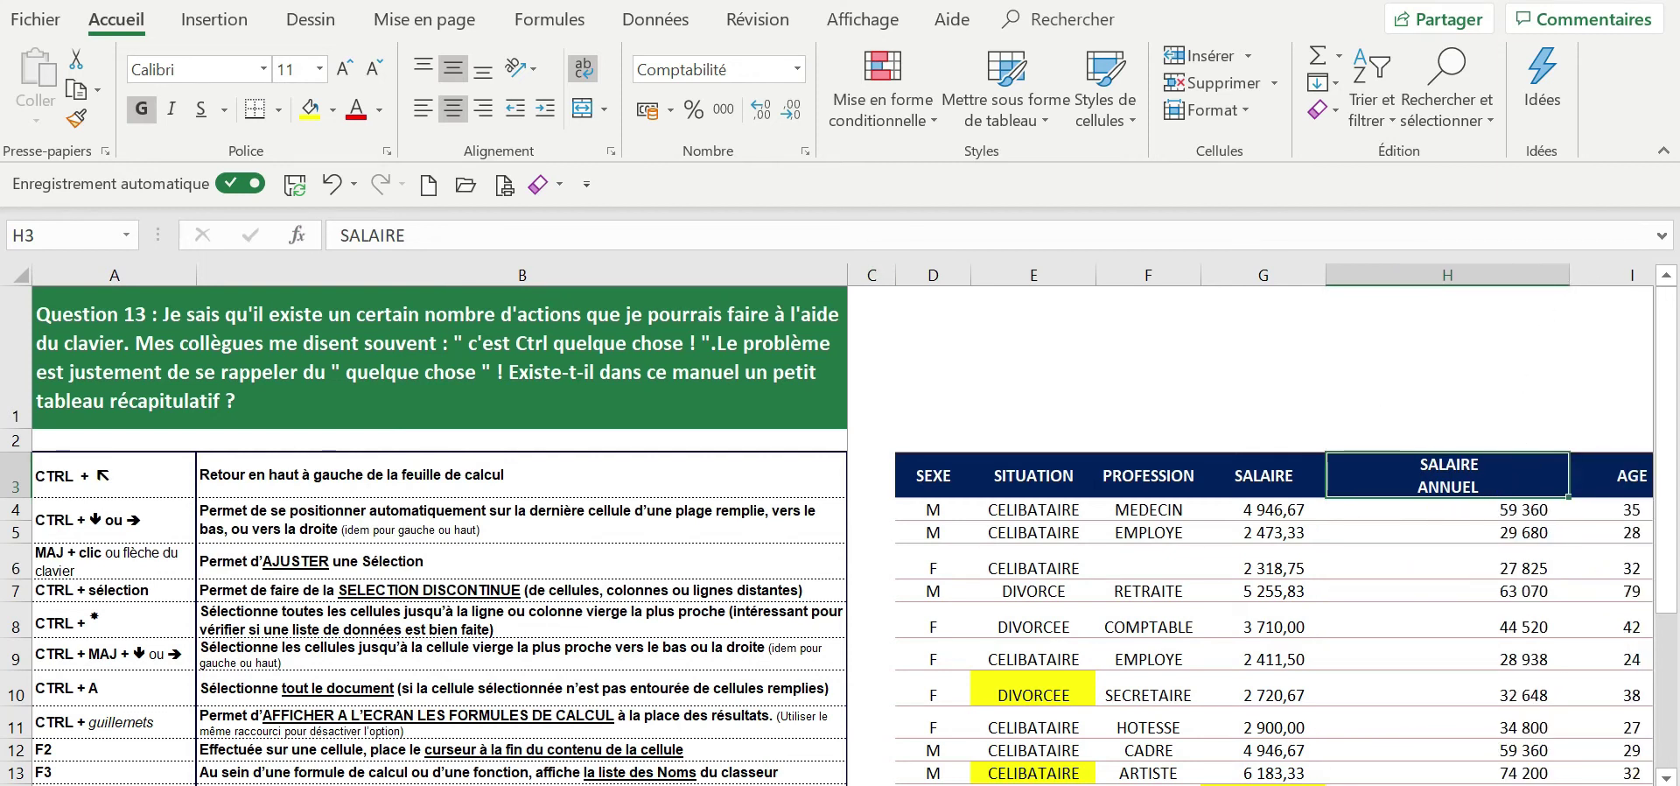
key("F2")
key("Delete")
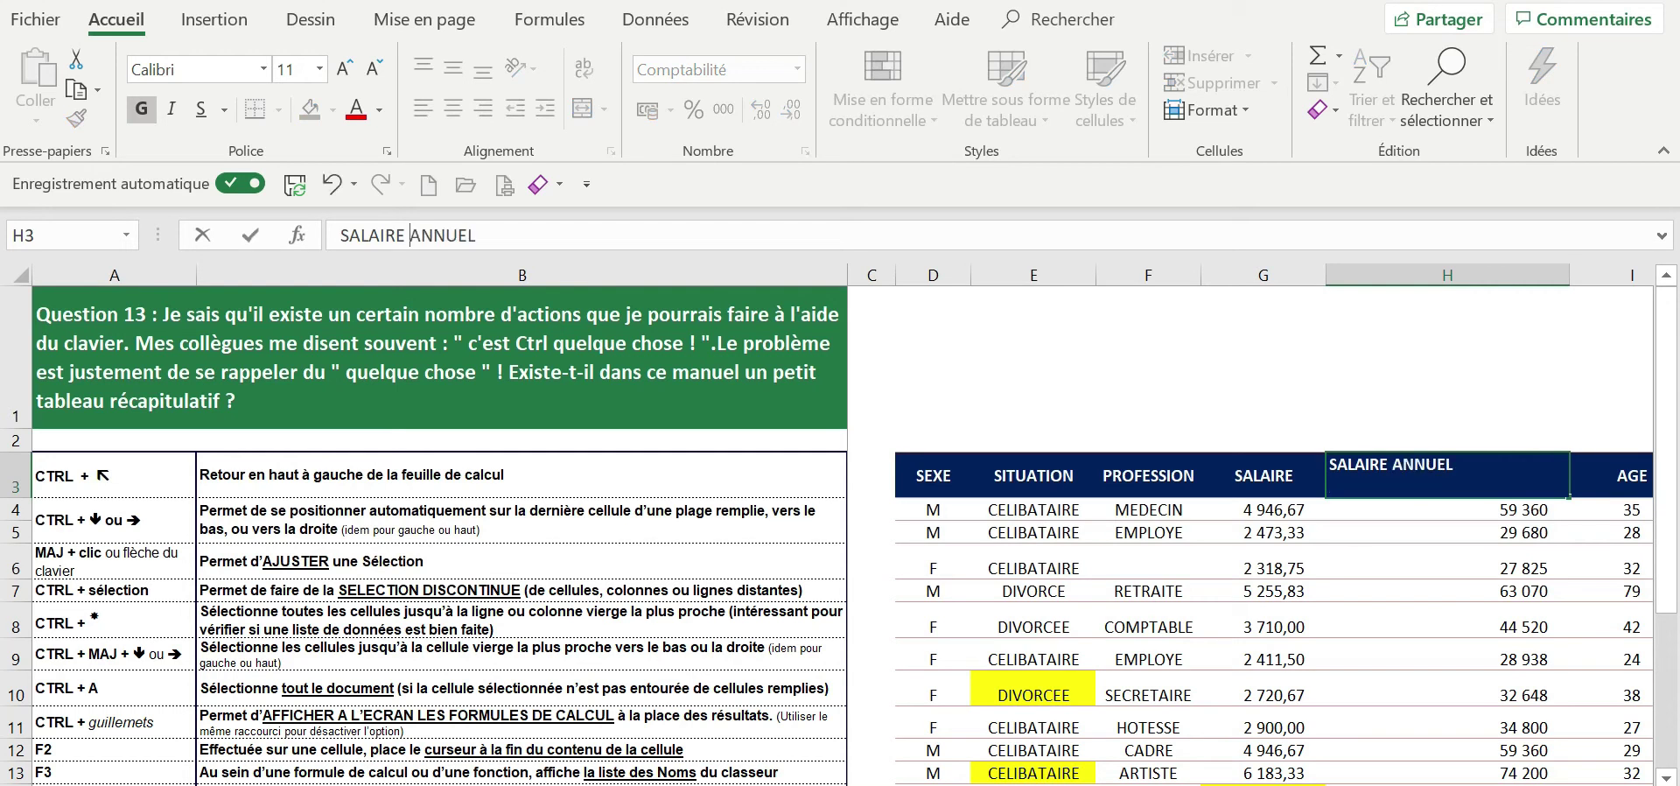
key("Return")
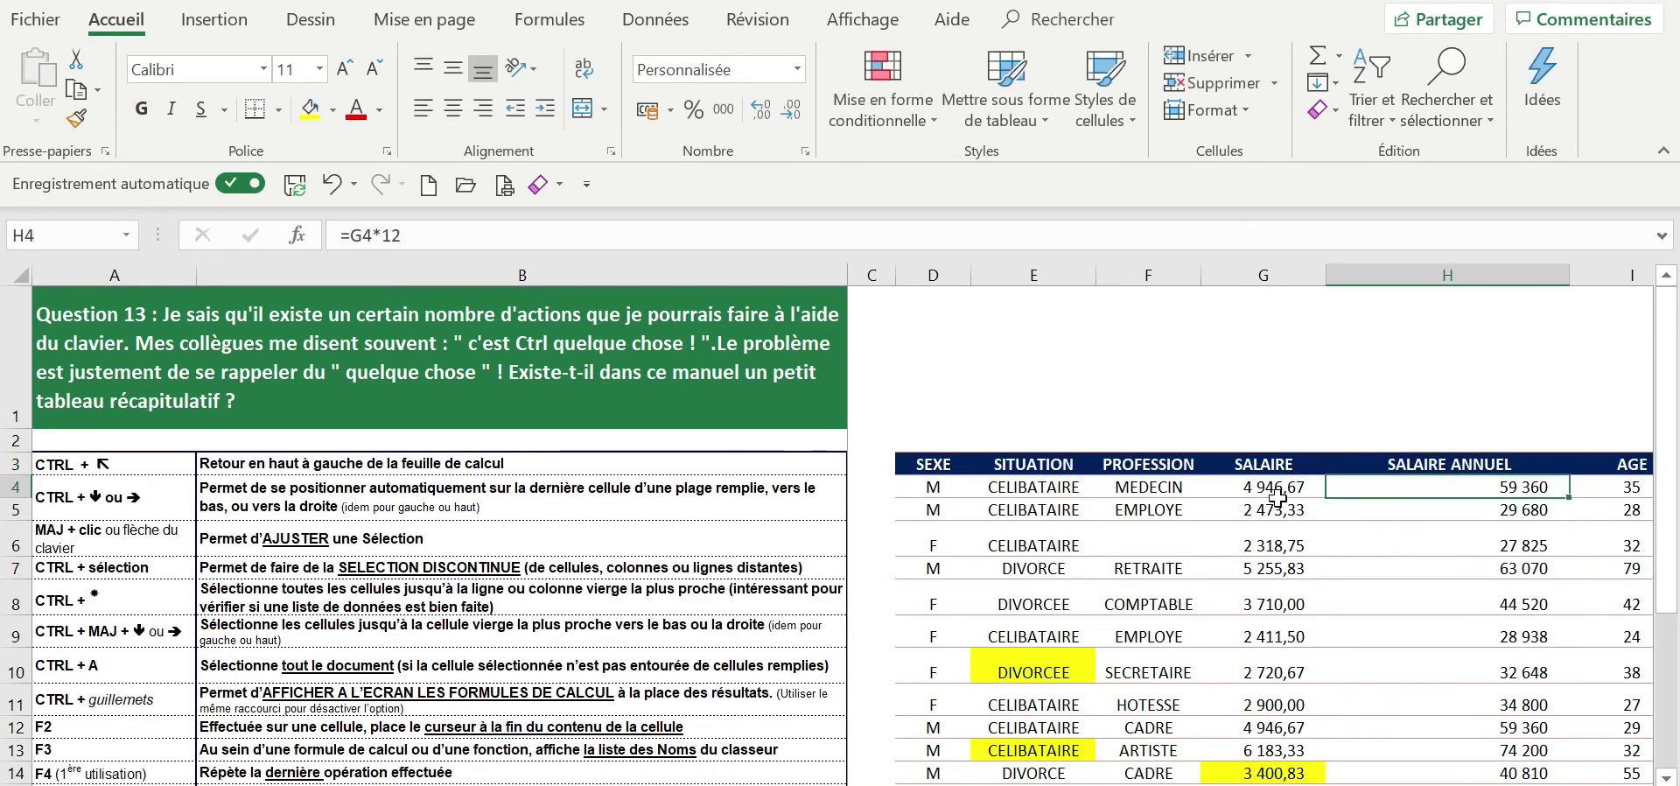
Test the automatic wrapping of header H3 by narrowing column H, making row 3 taller and widening the column again.
left_click_drag(1571, 274, 1443, 277)
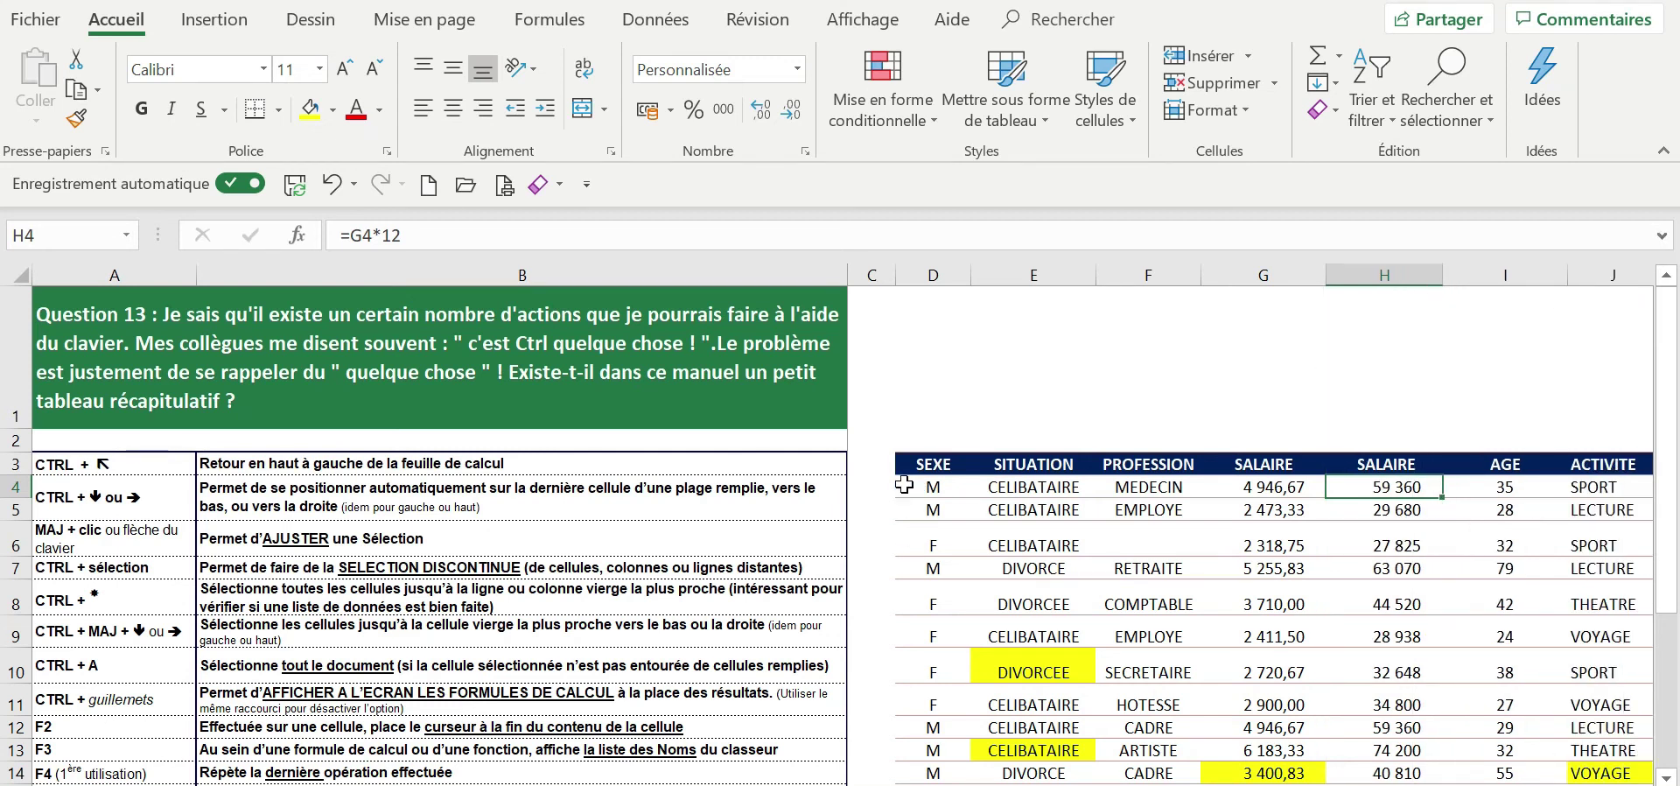
left_click_drag(25, 475, 24, 496)
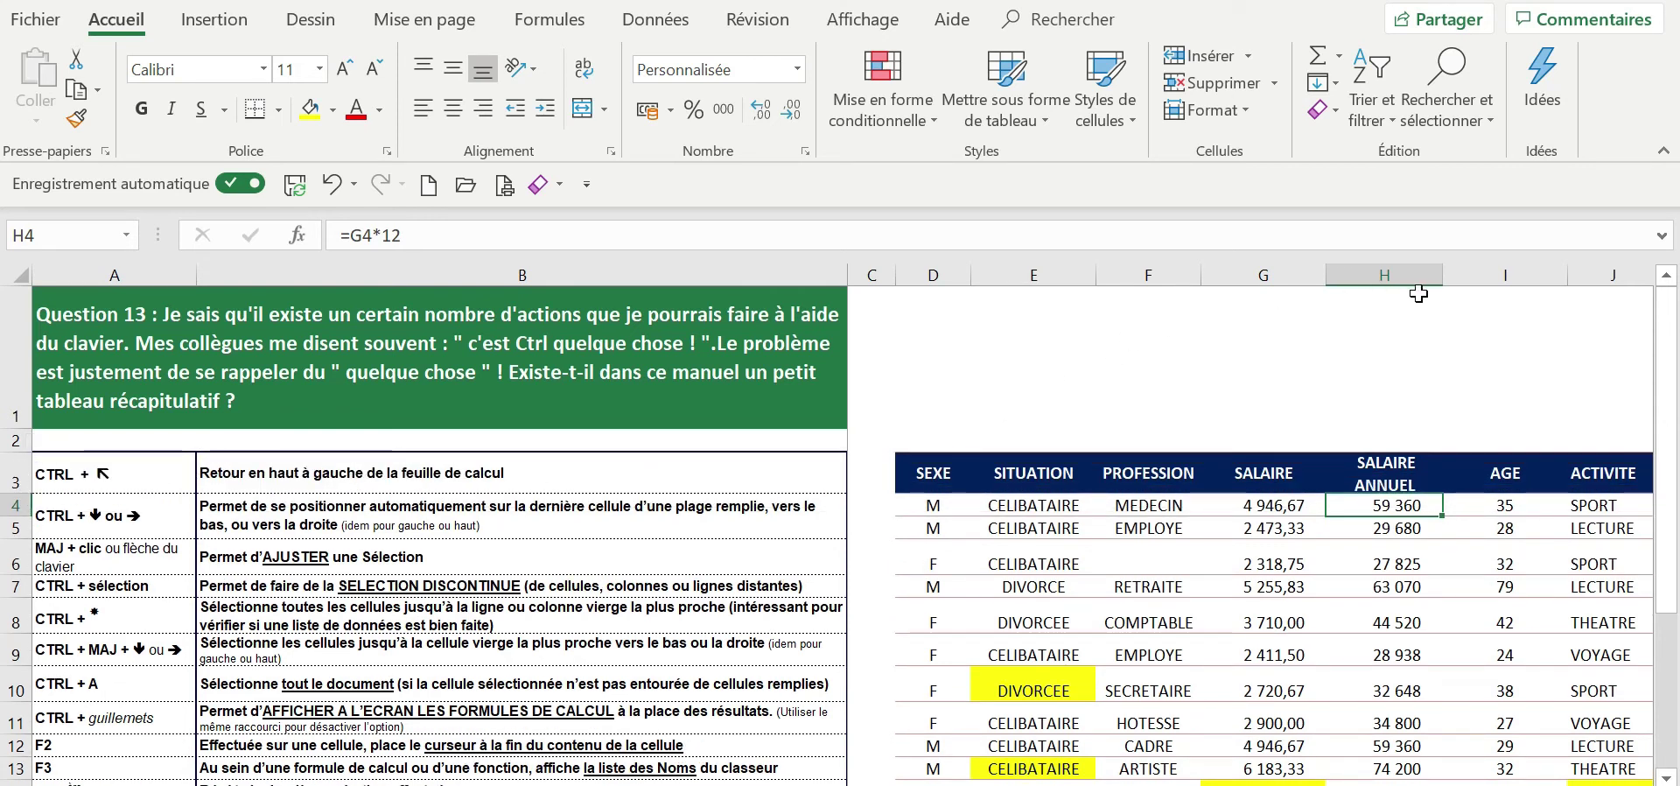
left_click_drag(1441, 276, 1580, 282)
left_click_drag(1570, 299, 1568, 300)
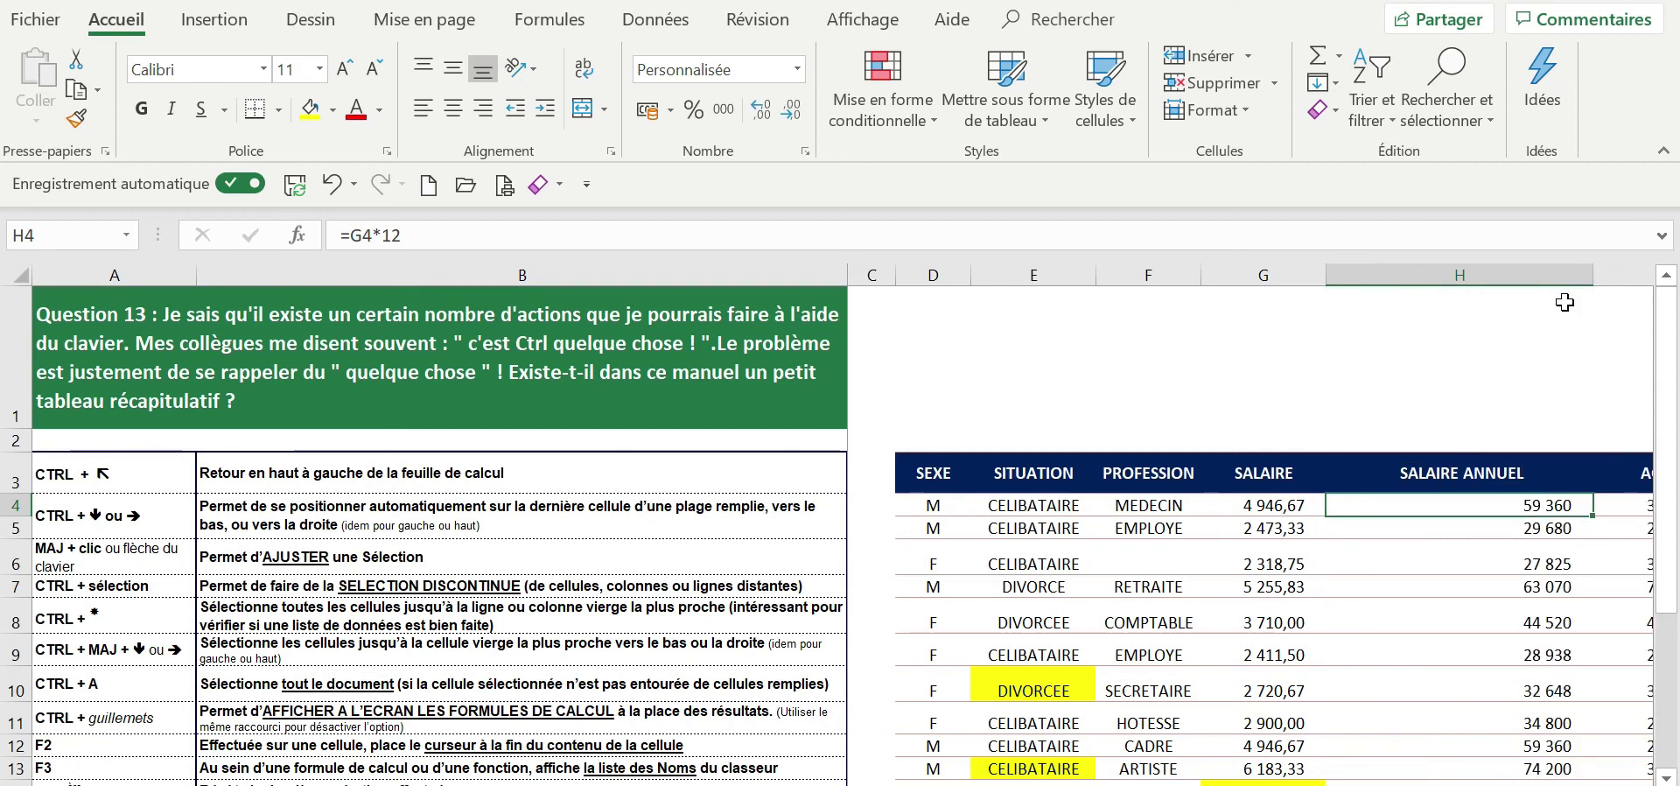
Replace the space in header H3 with a forced line break between SALAIRE and ANNUEL, and narrow column H.
left_click(1497, 467)
key("F2")
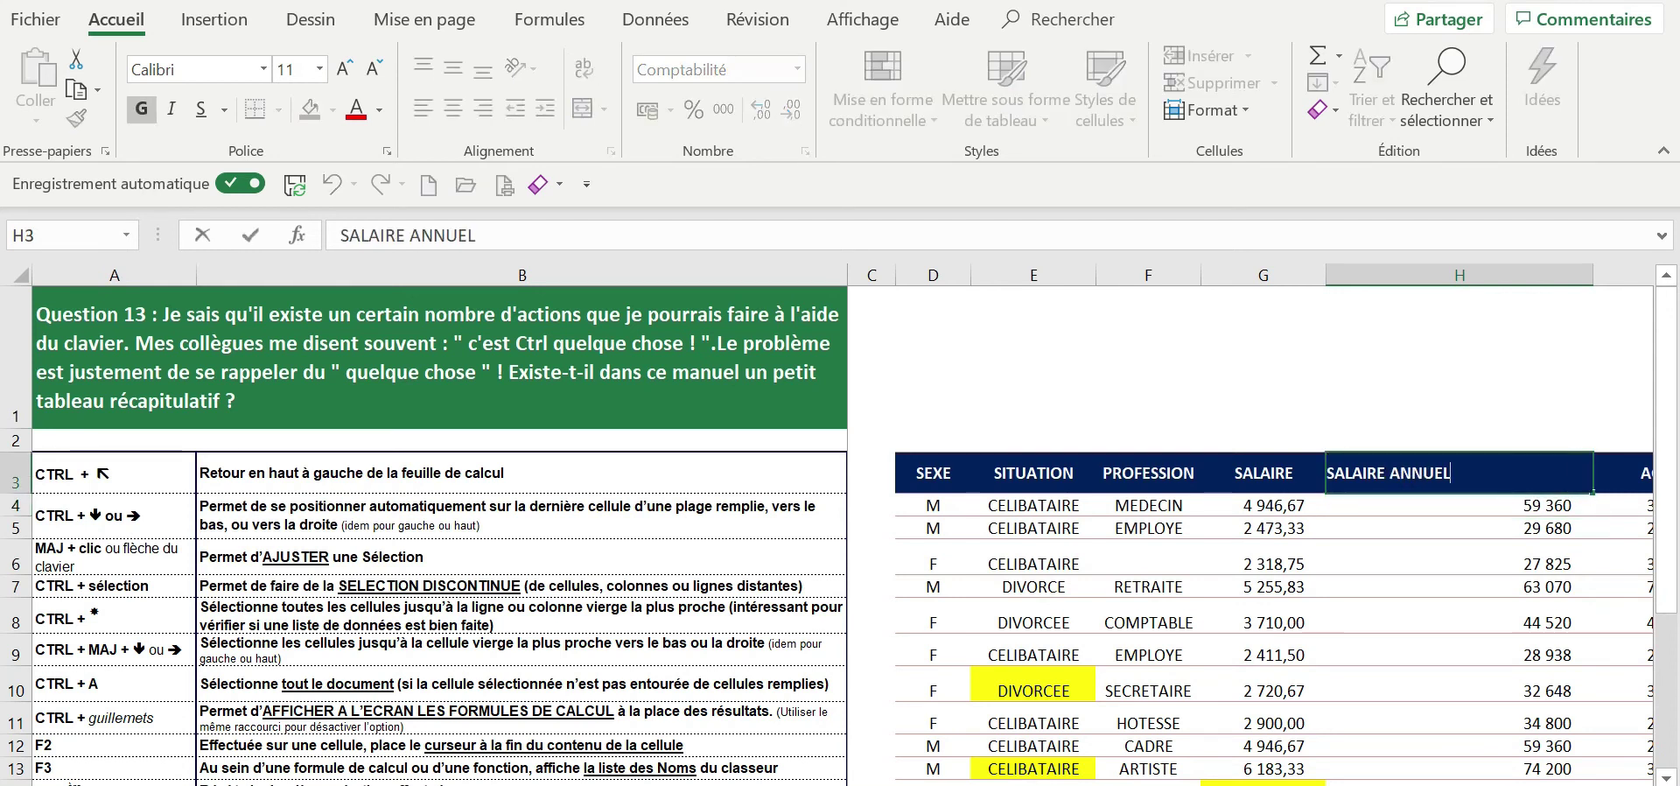
key("Delete")
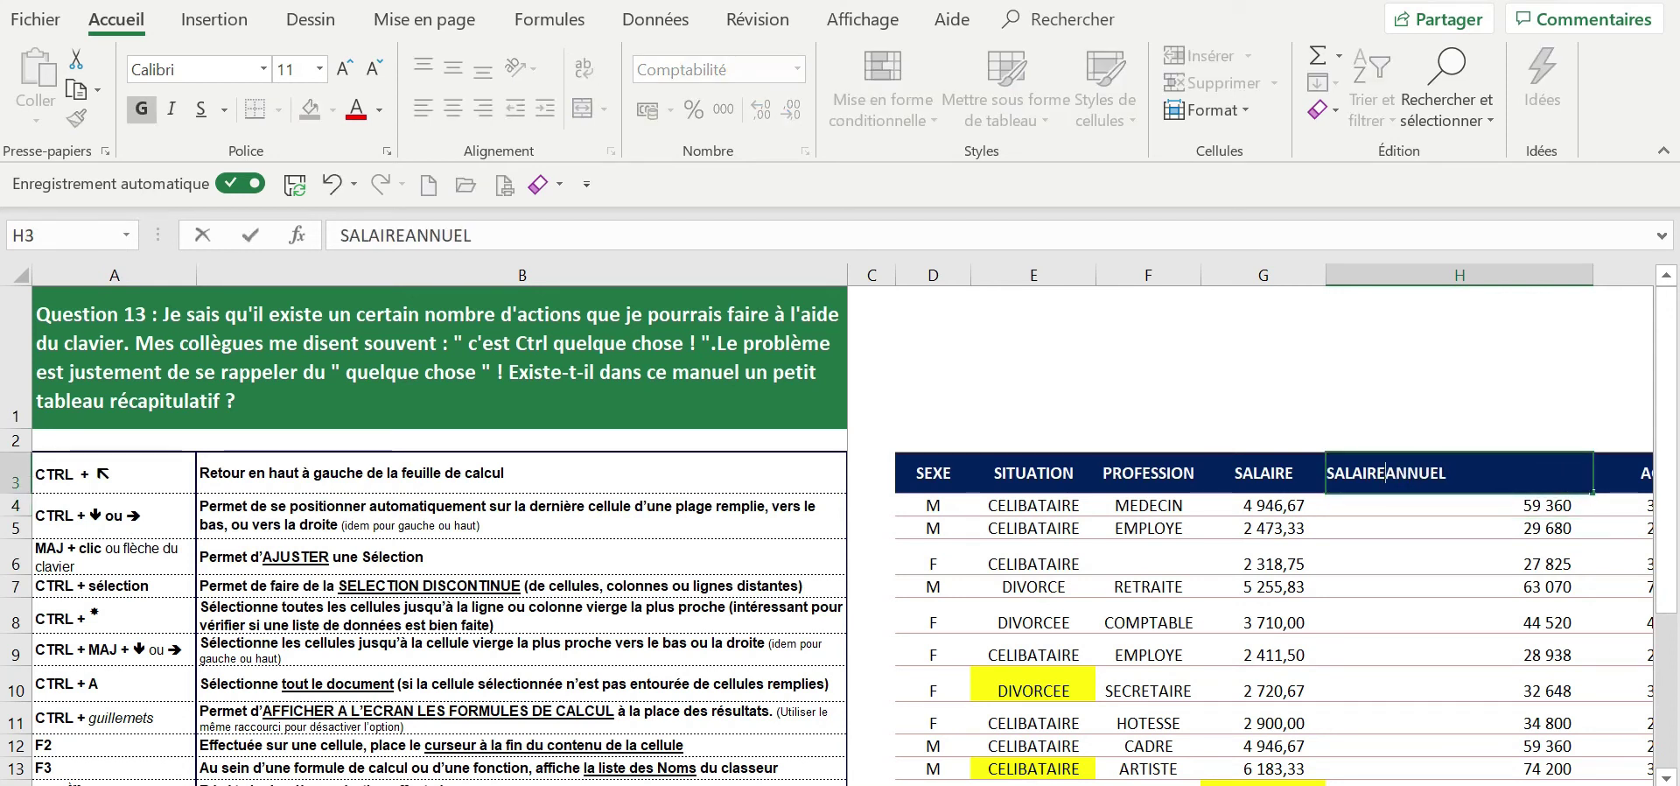
key("alt+Return")
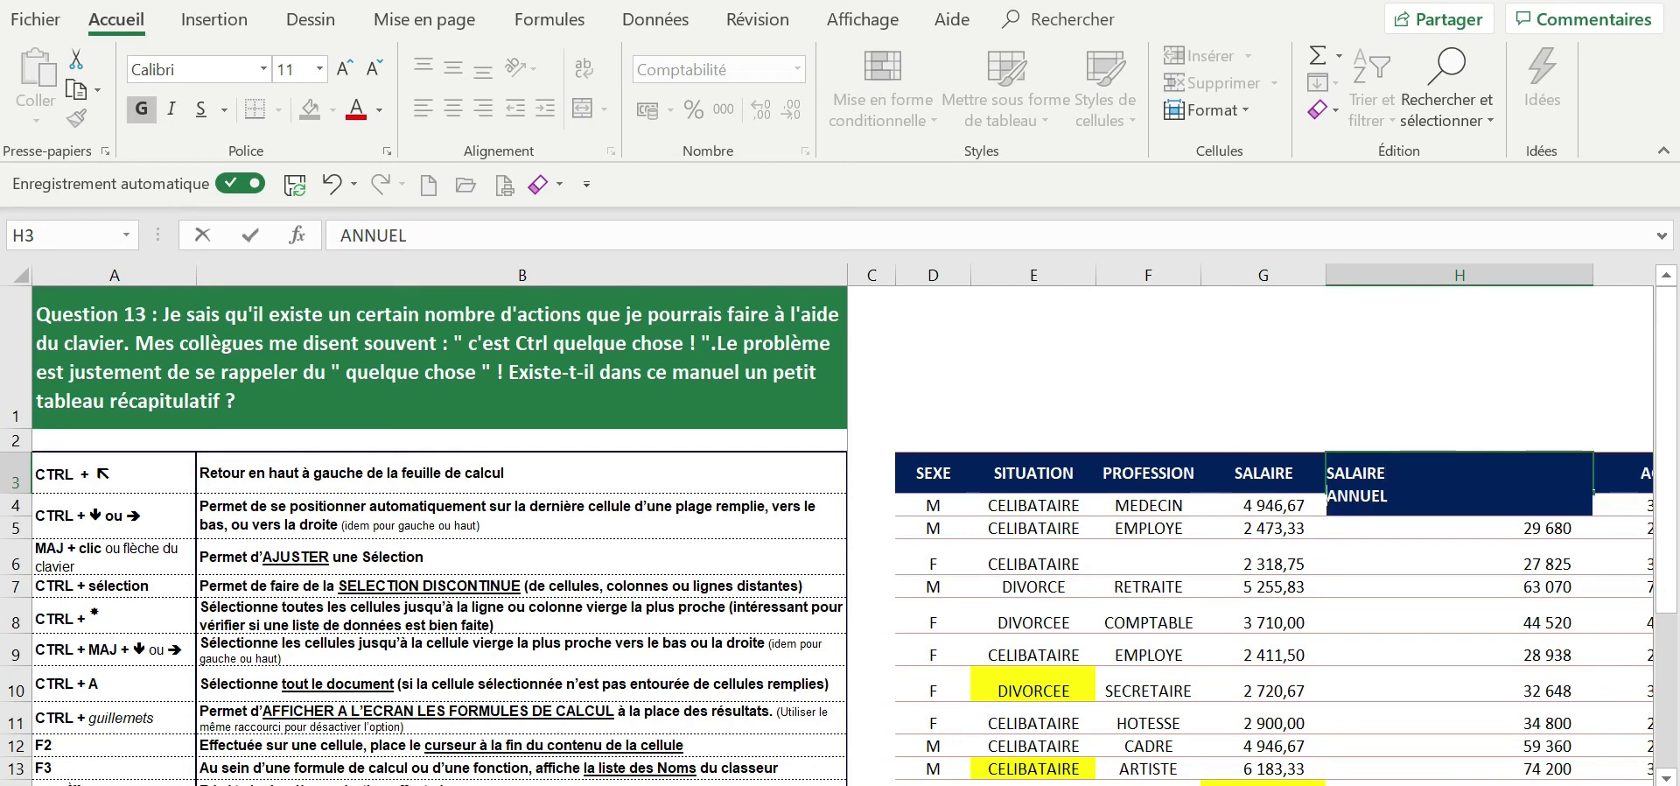
key("Return")
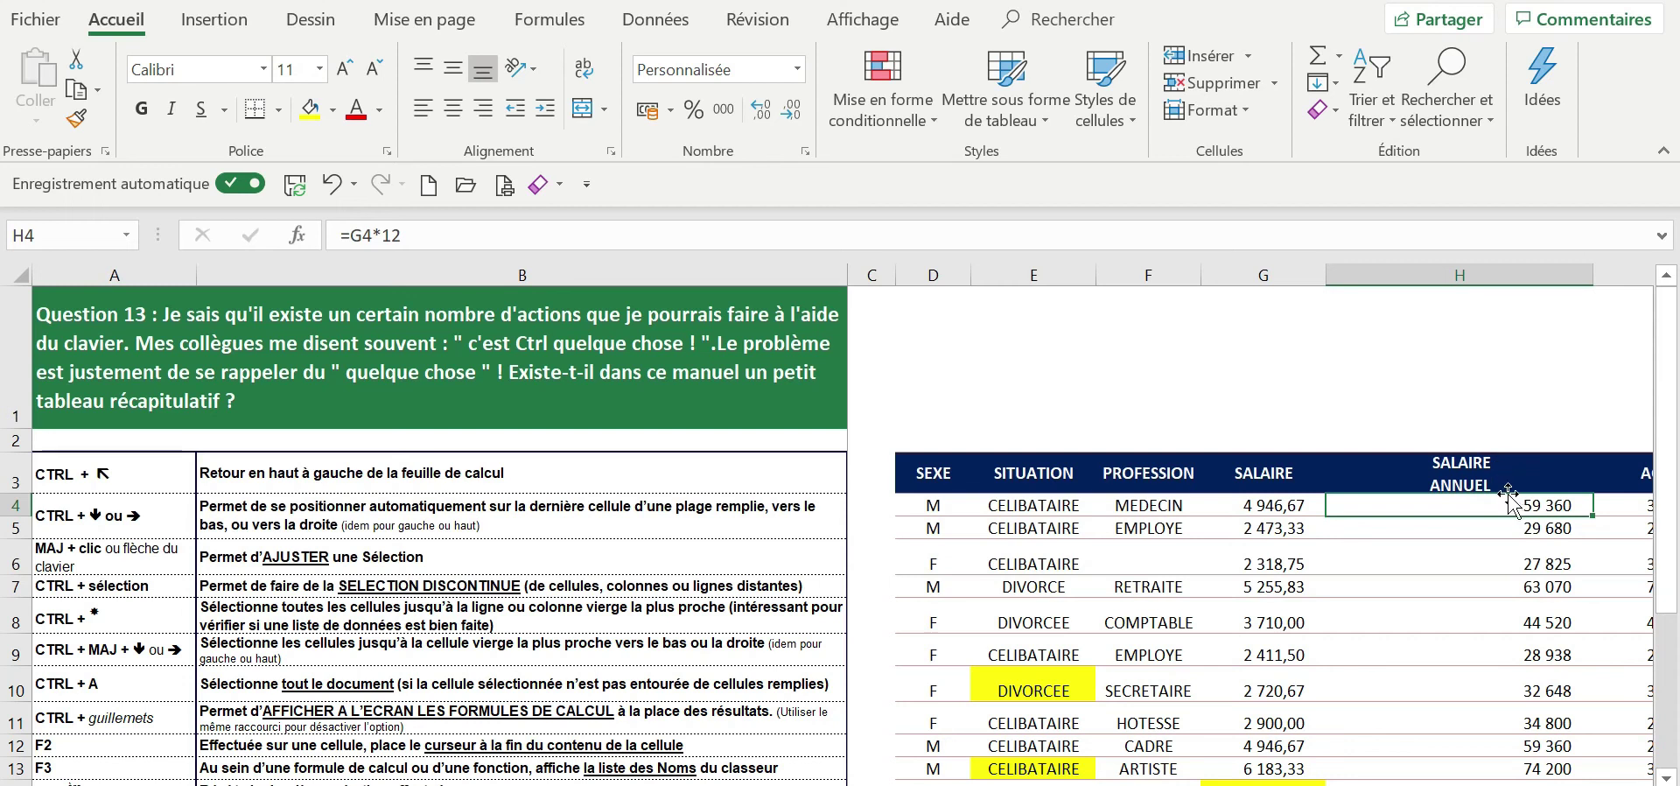
left_click_drag(1593, 292, 1483, 296)
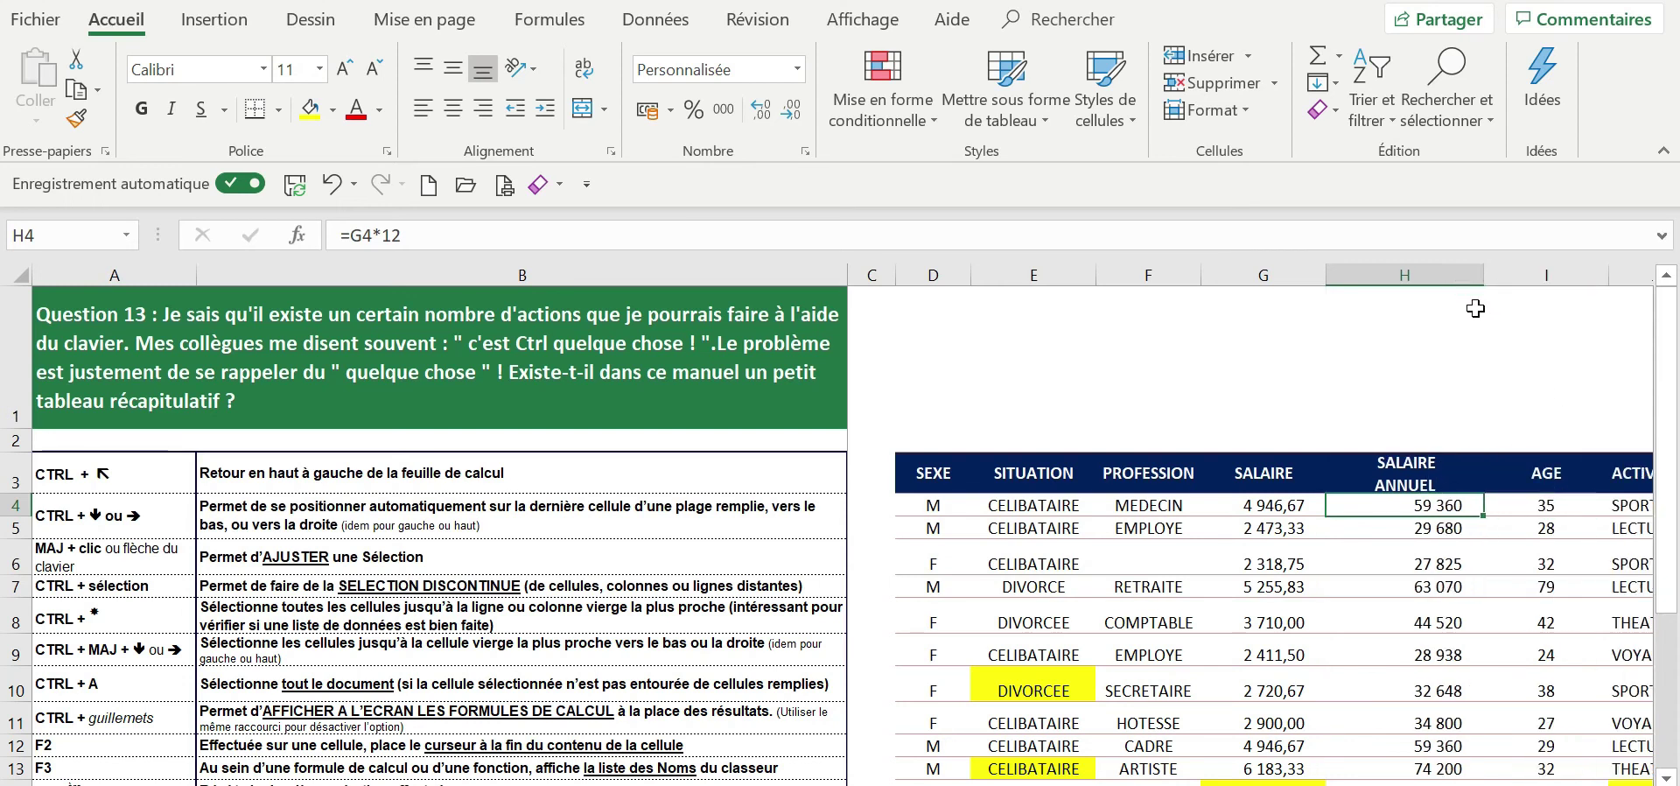
Remove the leftover borders below the table by copying the format of empty cell H19 over that area.
scroll(593, 593, "down", 4)
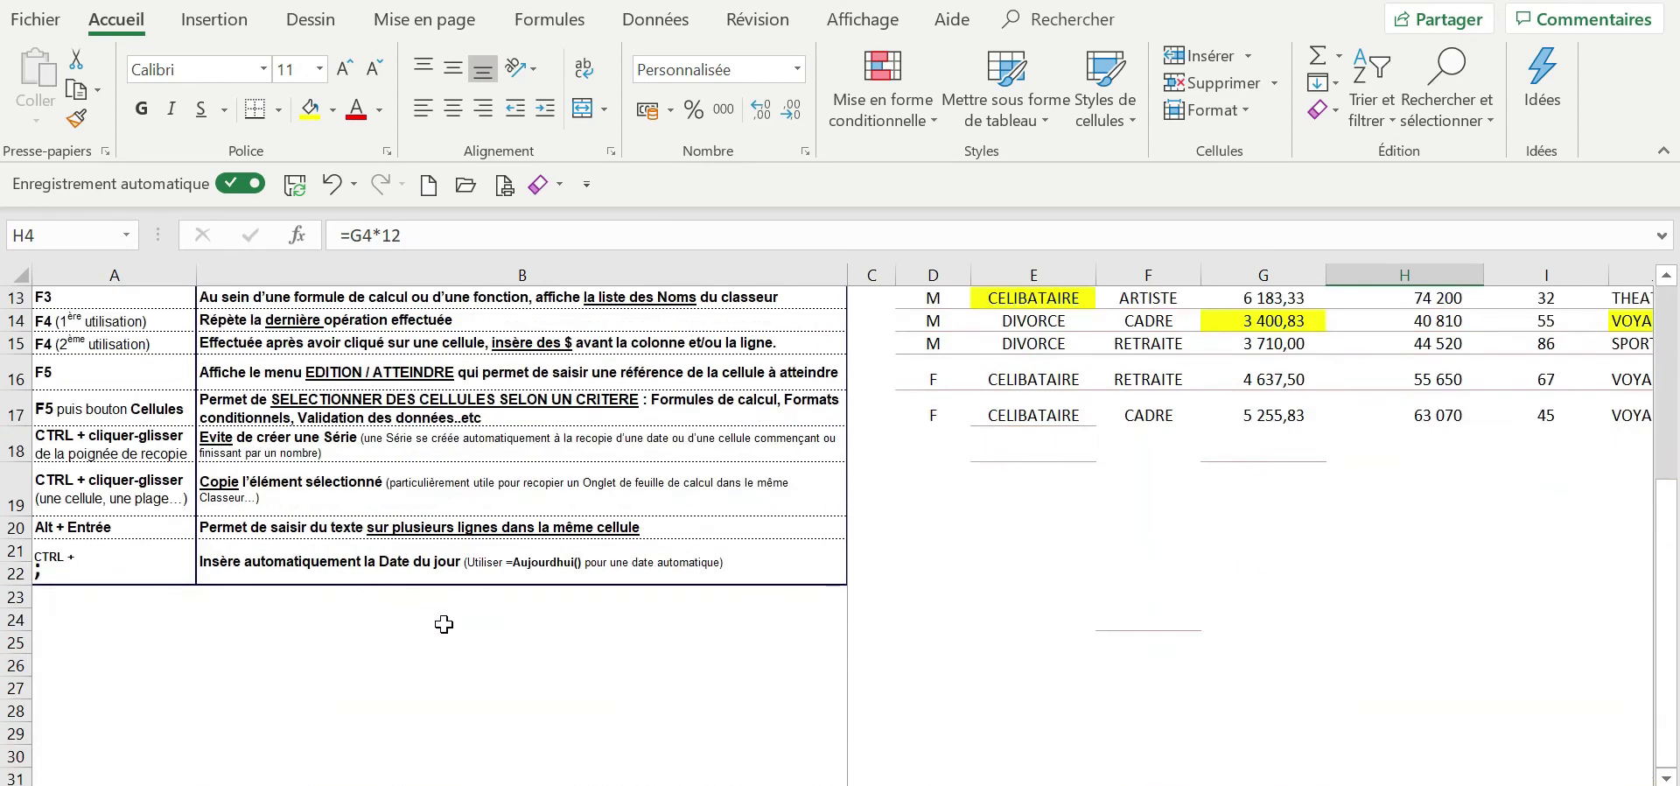
left_click(976, 525)
left_click(1409, 492)
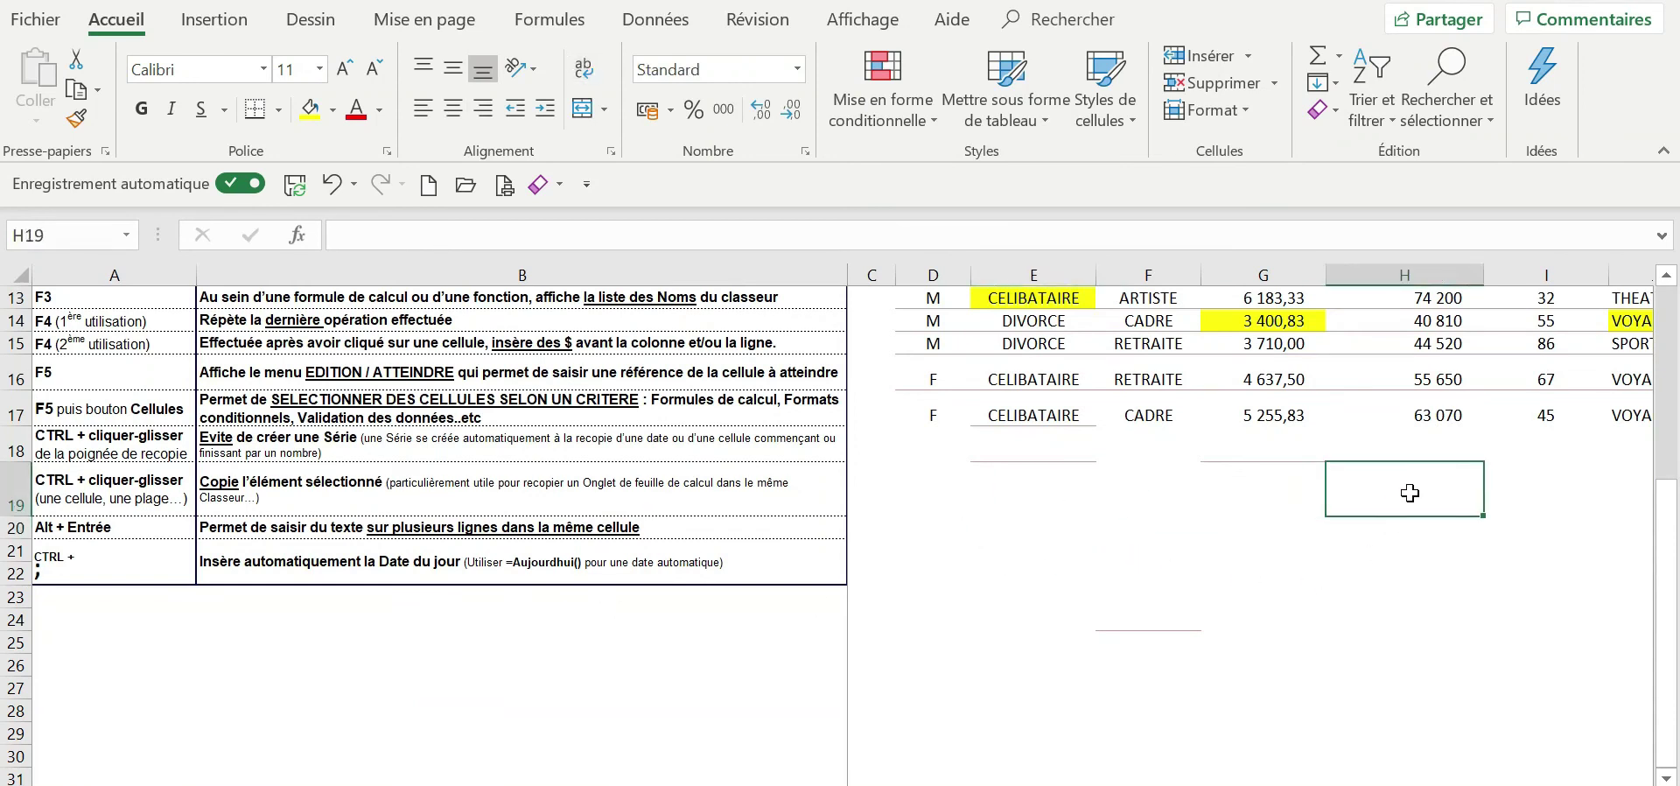
left_click(76, 118)
mouse_move(998, 441)
left_mouse_down()
mouse_move(1351, 636)
mouse_move(1339, 662)
left_mouse_up()
Insert the current date, 07/05/2020, as a fixed value in E20 and select that cell again.
left_click(1051, 533)
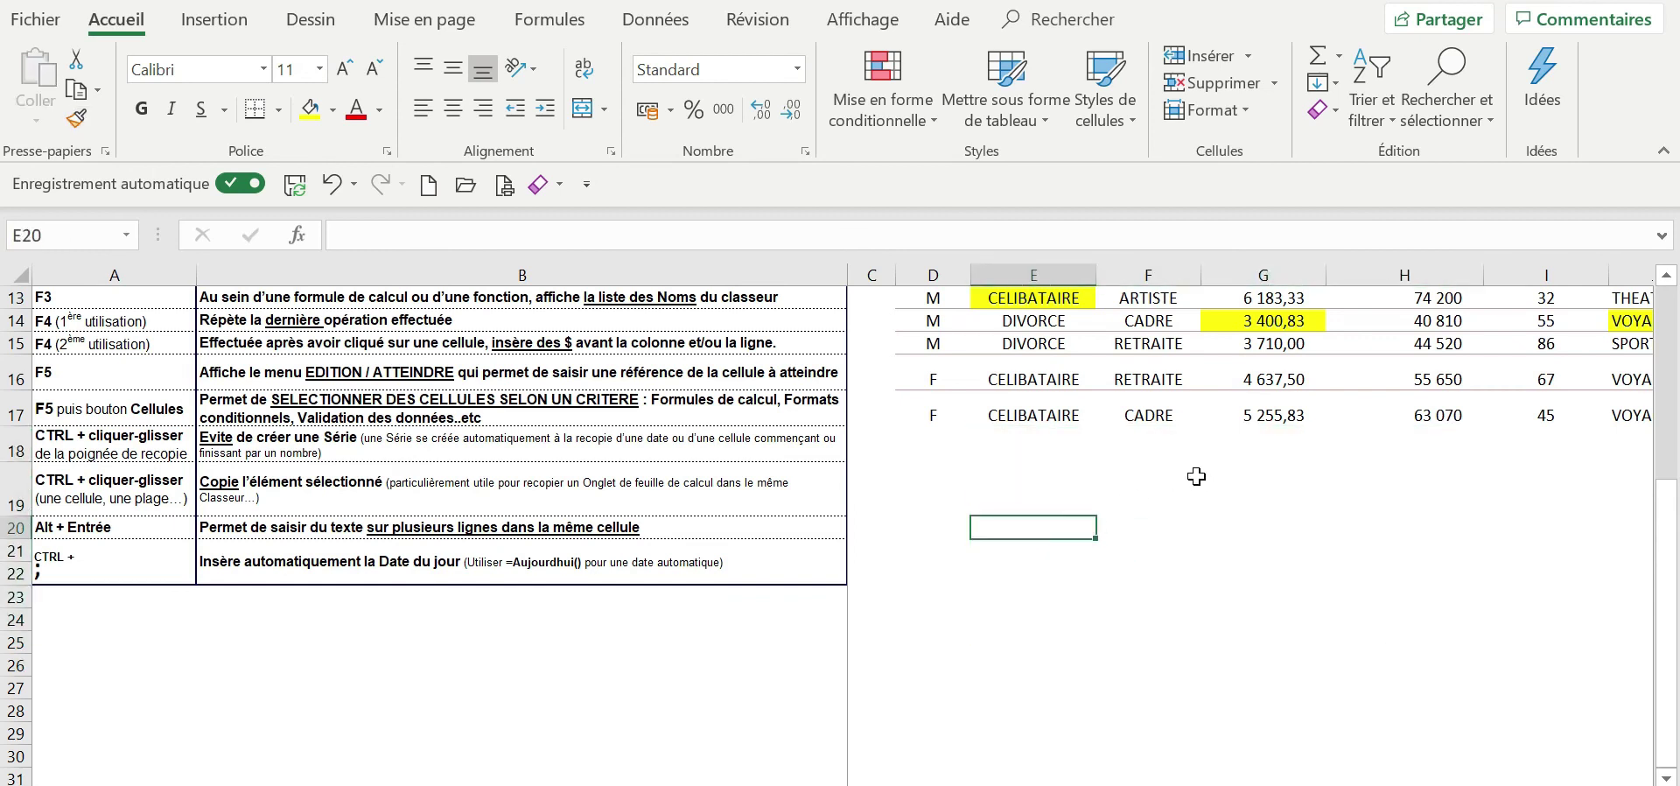
key("ctrl+semicolon")
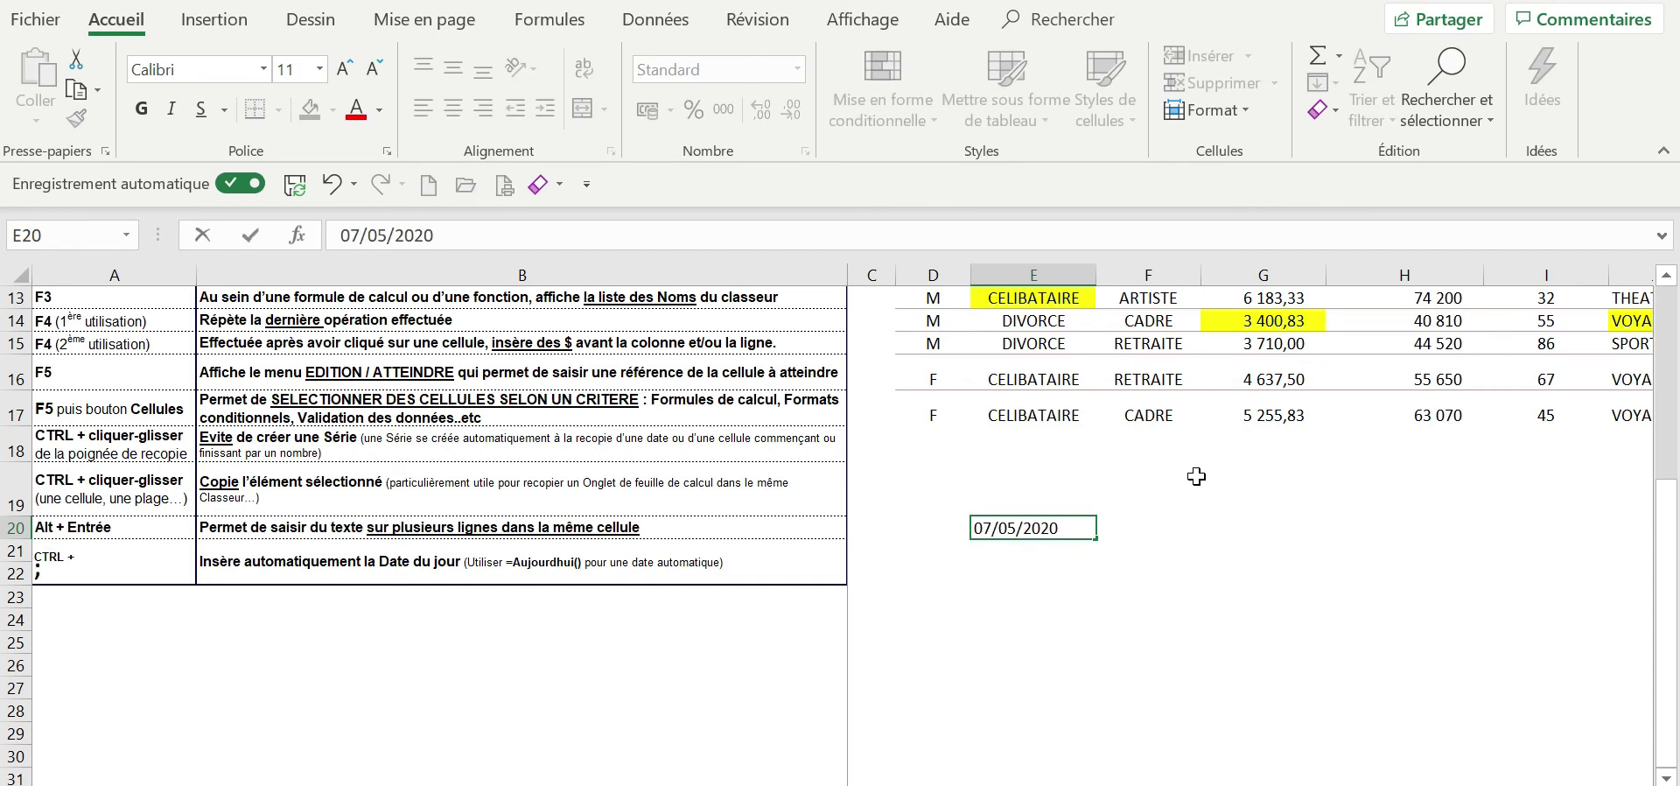
key("Return")
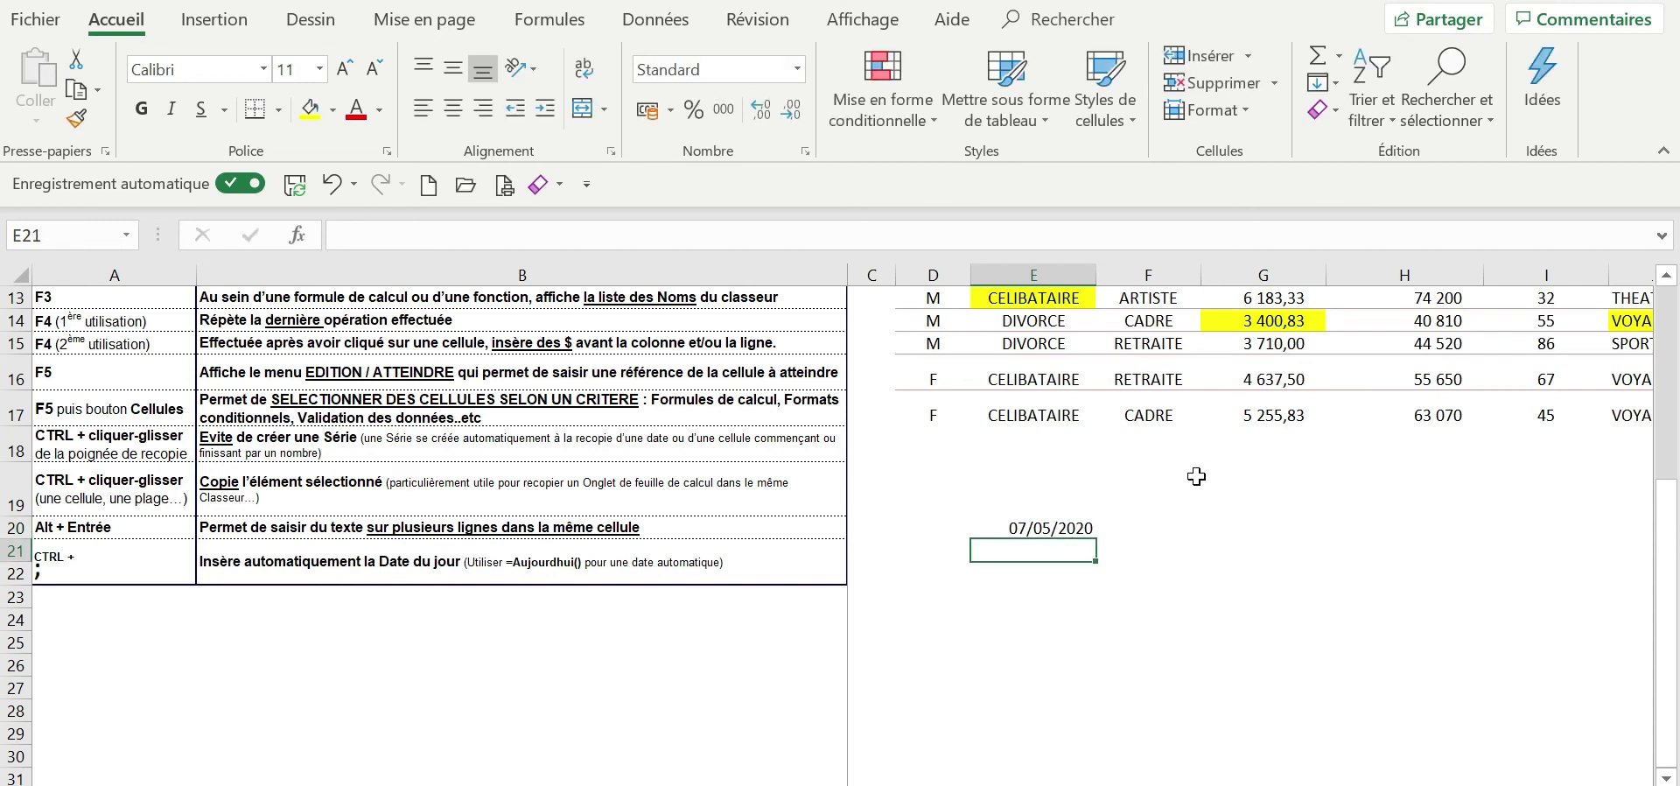
key("Up")
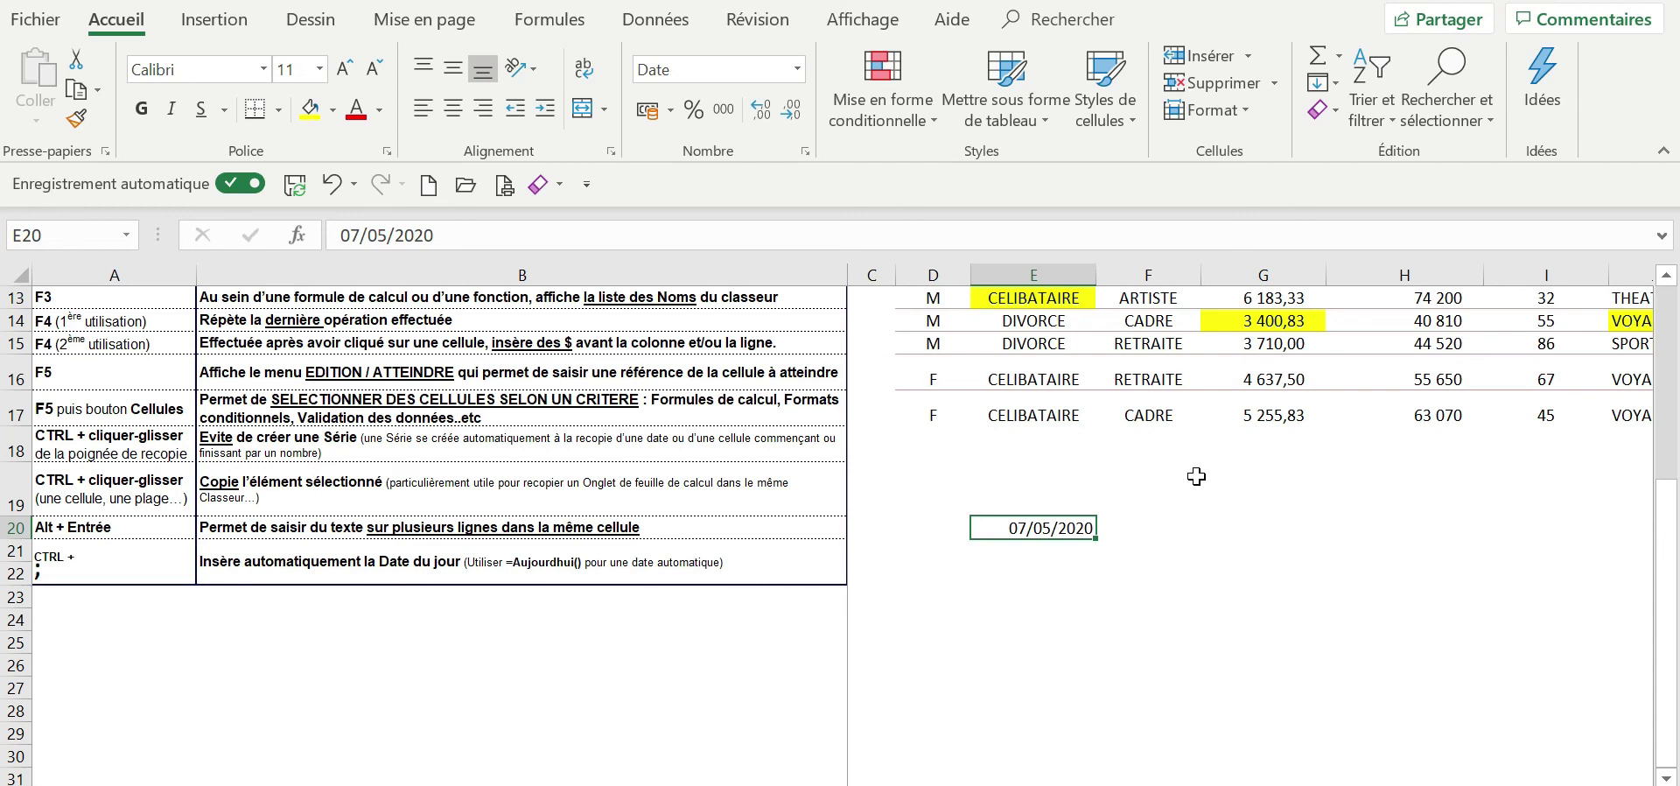
scroll(1196, 477, "up", 4)
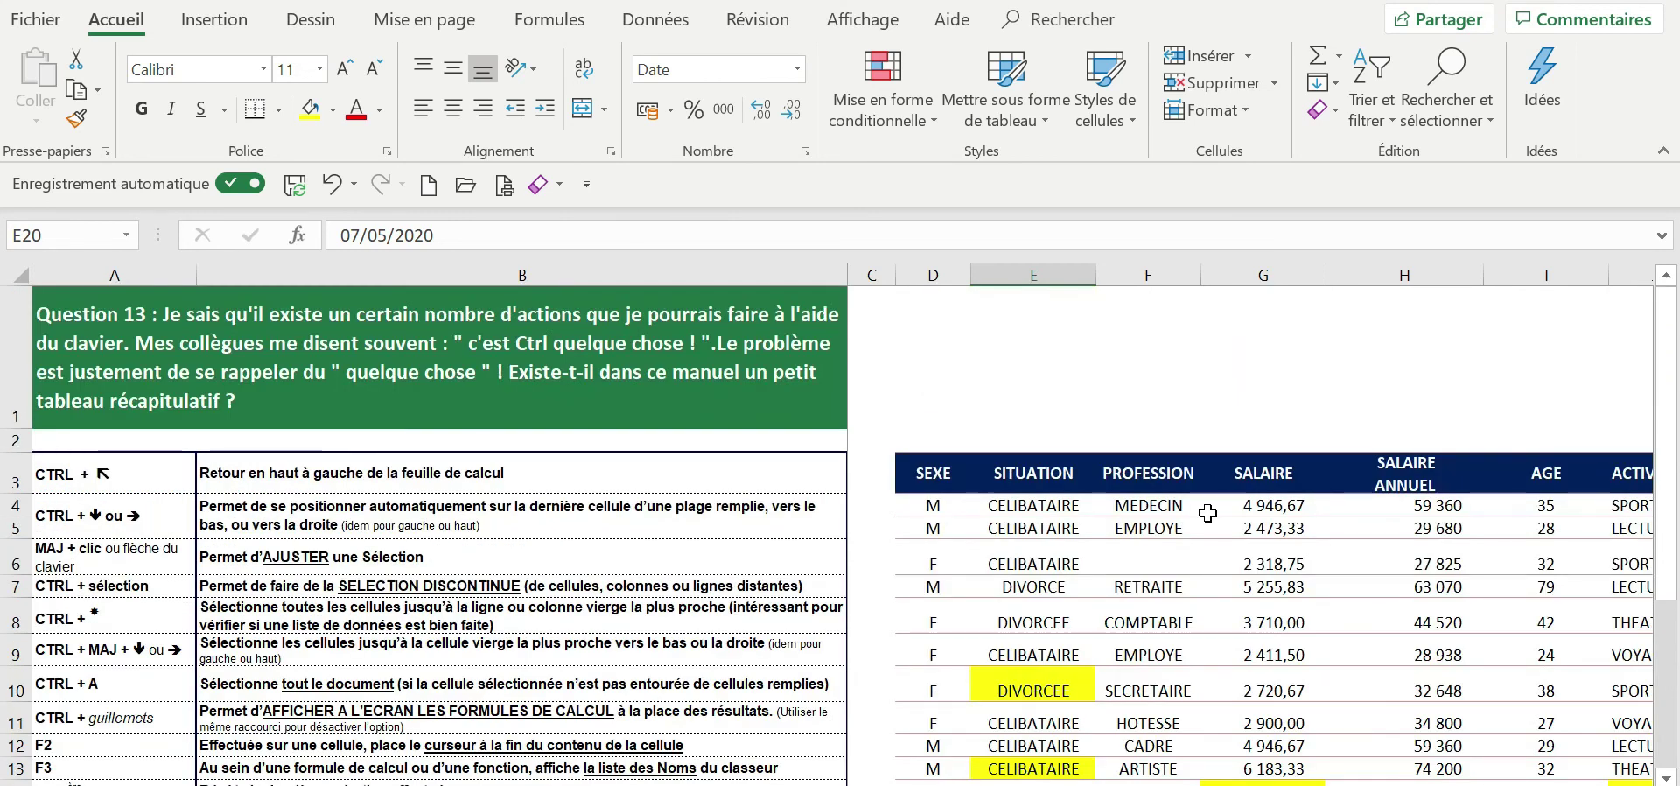